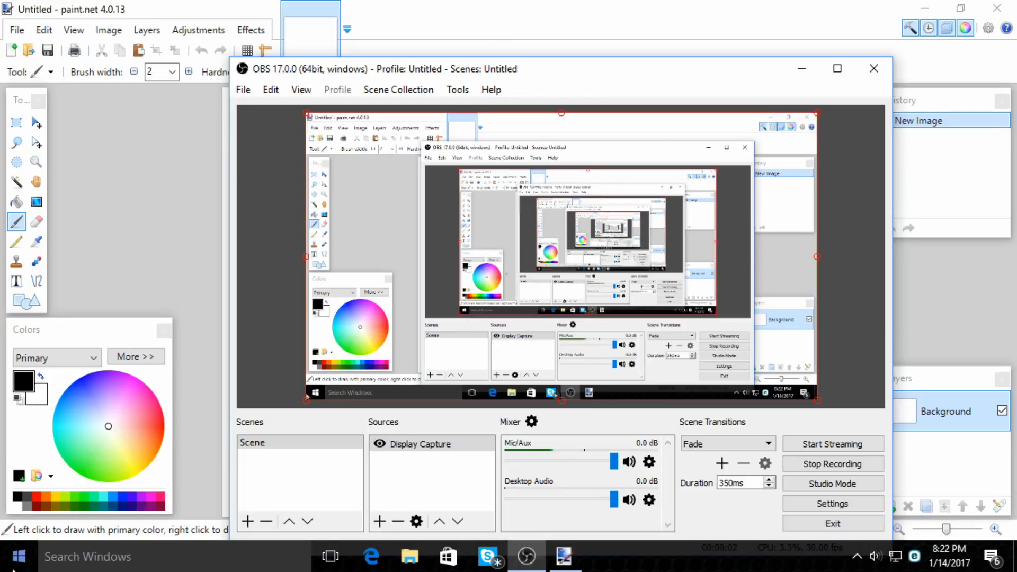
# Minimise the OBS window and create a new blank paint.net image 1920 pixels wide and 1080 pixels high.
pyautogui.click(801, 69)
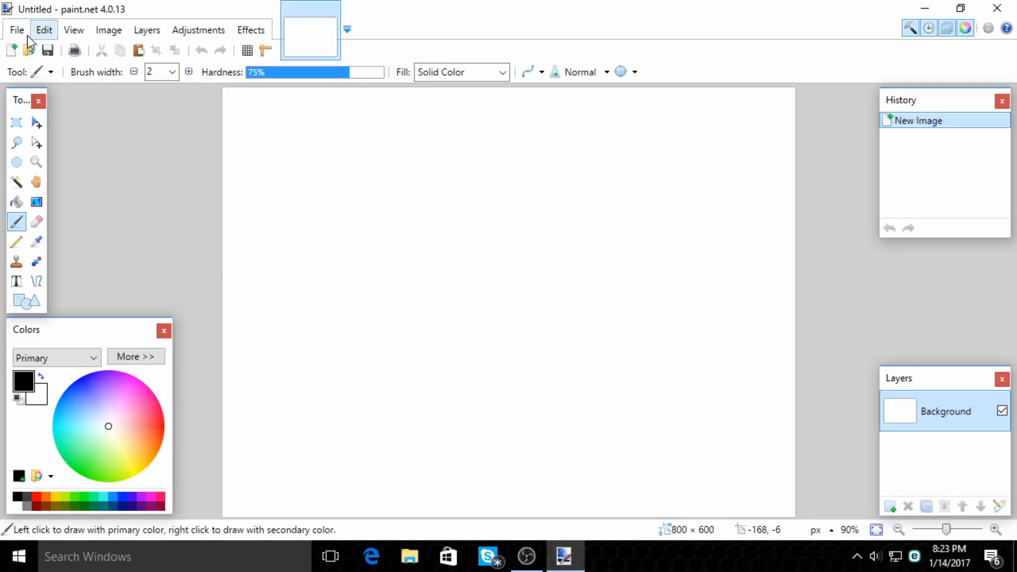
pyautogui.click(13, 50)
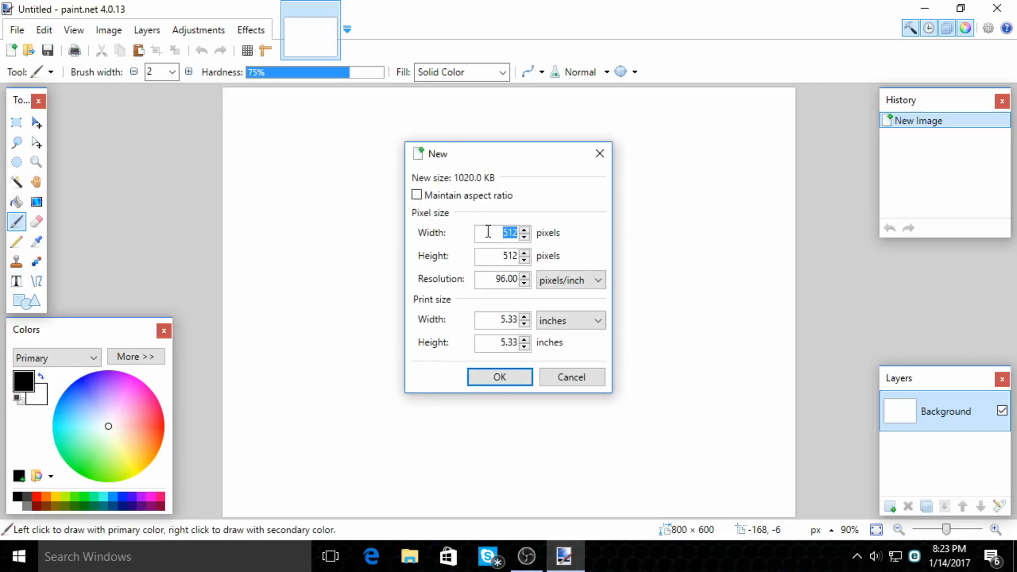
pyautogui.write('1920')
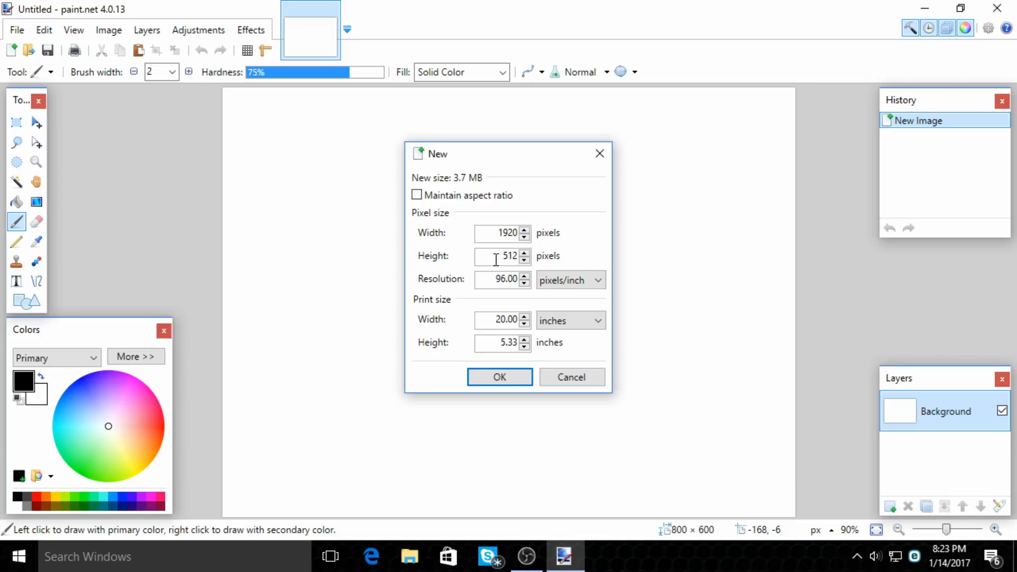
pyautogui.write('1080')
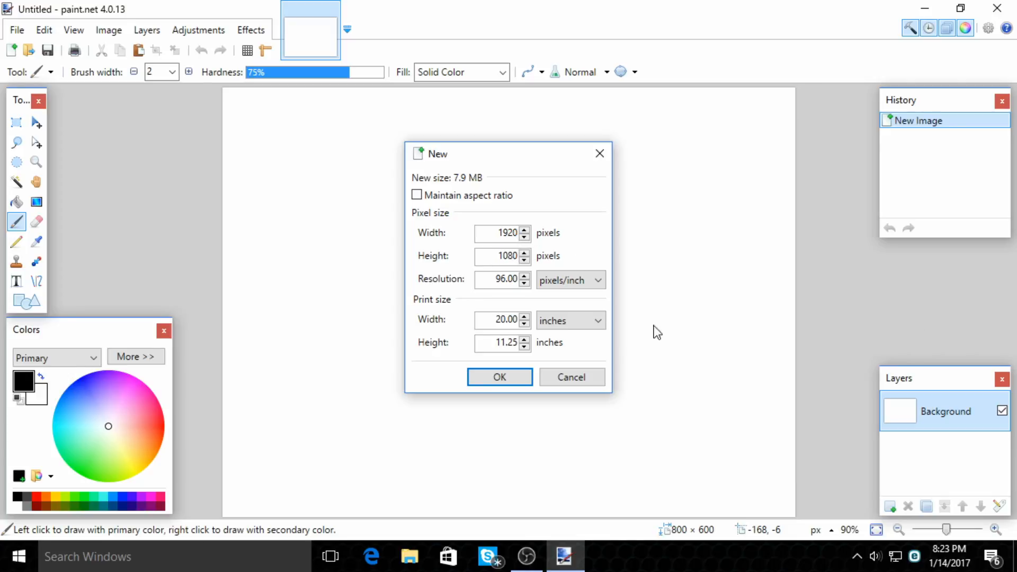
pyautogui.click(496, 377)
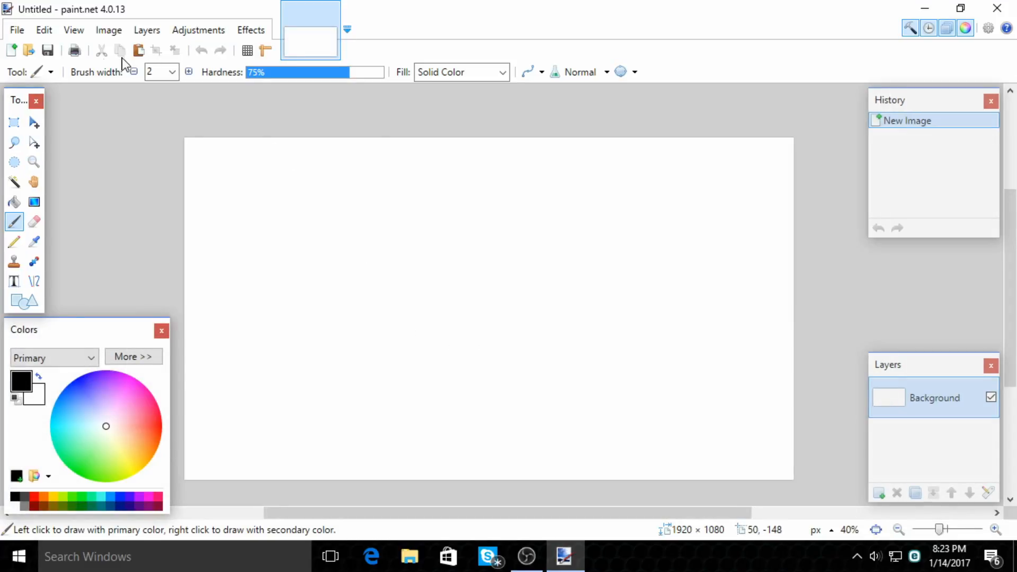
pyautogui.click(10, 53)
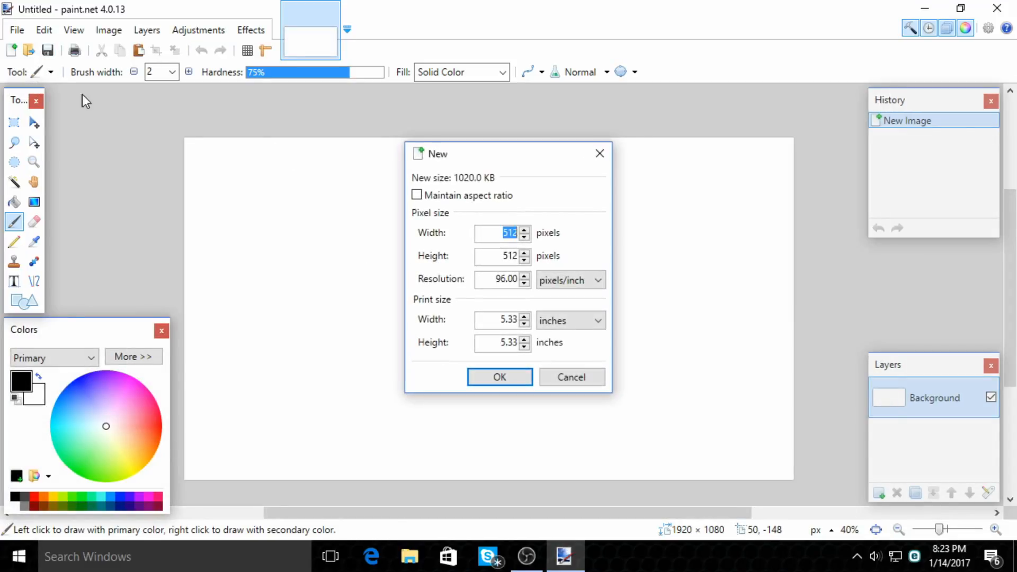
pyautogui.click(597, 154)
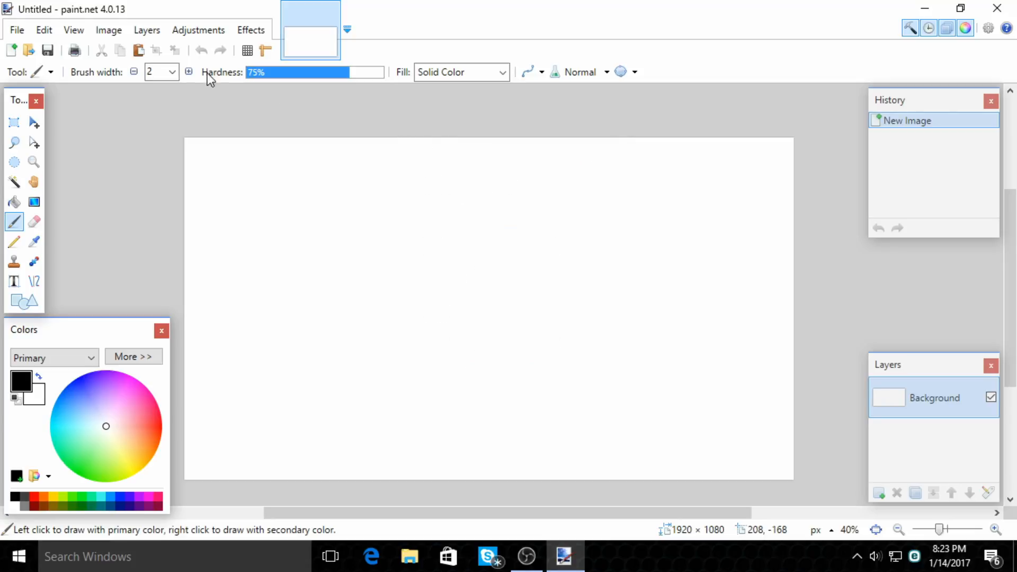
# Open the image wildtextures_dark_grey_stone_tiles_example_background from the Pictures folder.
pyautogui.click(33, 56)
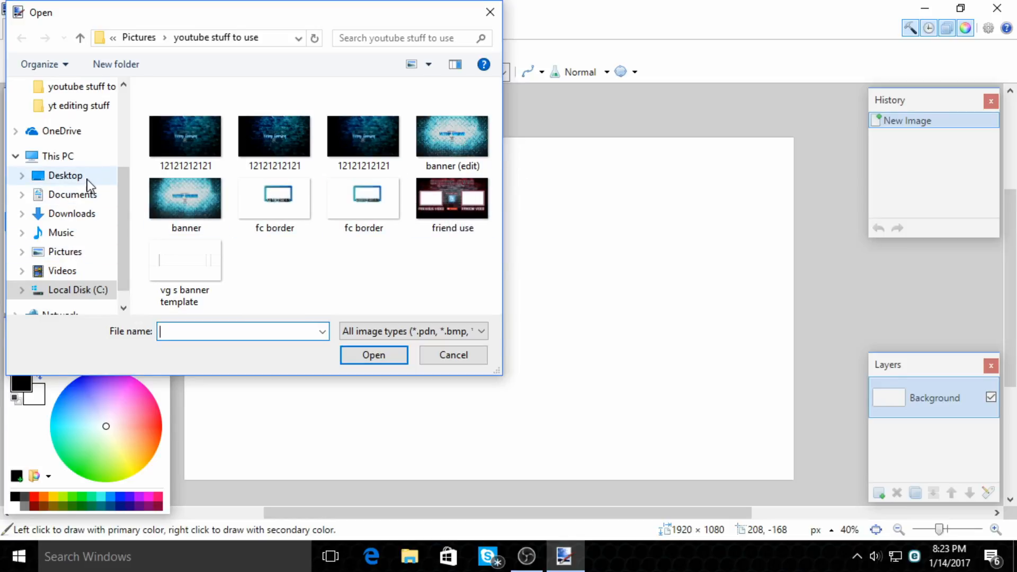
pyautogui.click(65, 252)
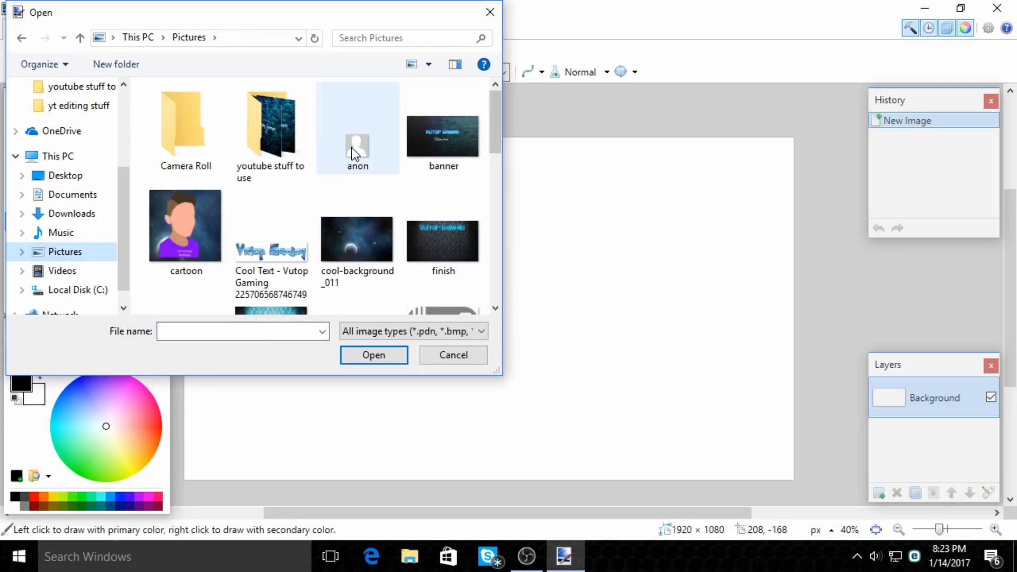
pyautogui.scroll(-3, 344, 158)
pyautogui.scroll(-5, 334, 175)
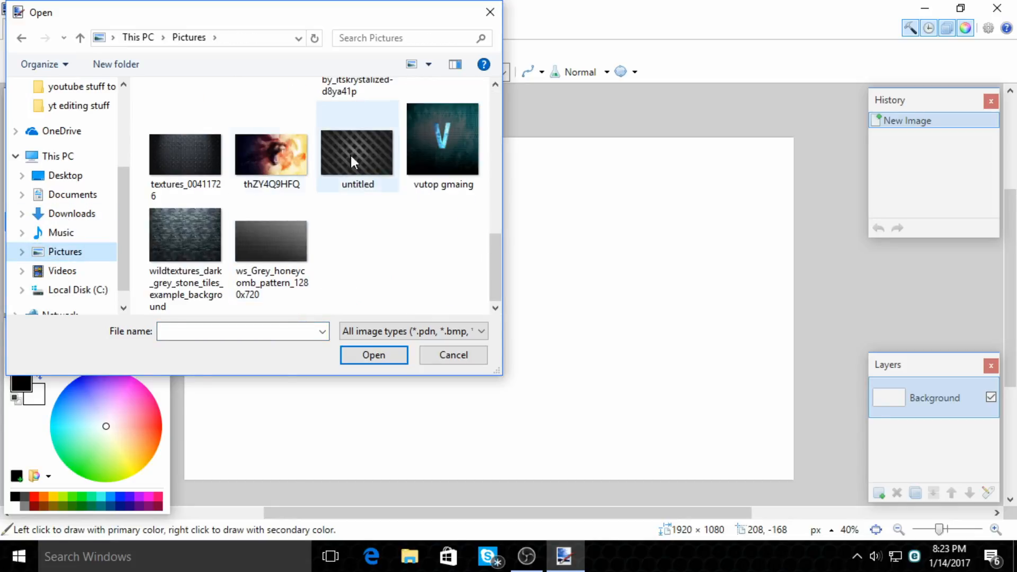
pyautogui.scroll(2, 417, 158)
pyautogui.scroll(4, 418, 153)
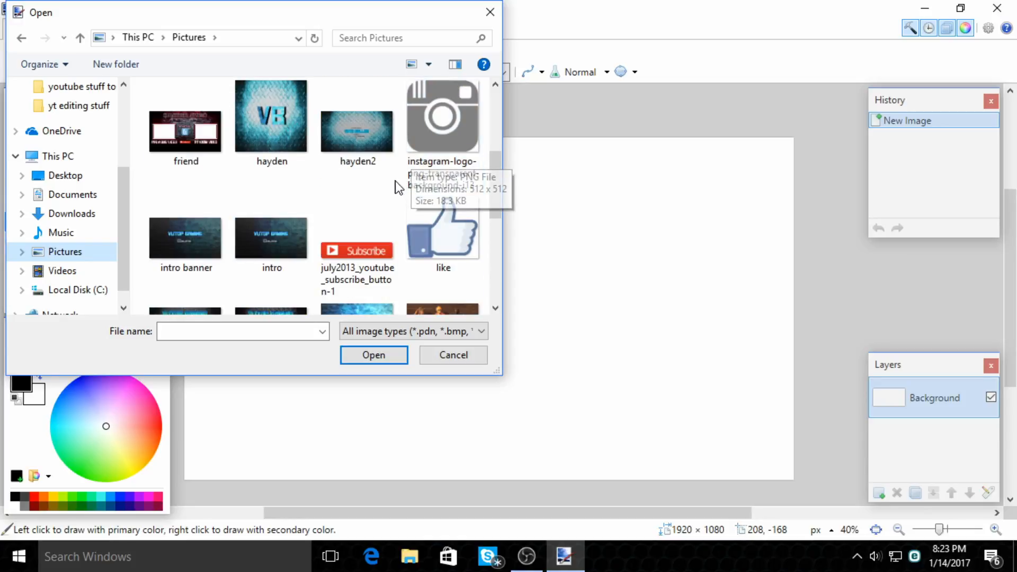
pyautogui.scroll(-5, 371, 206)
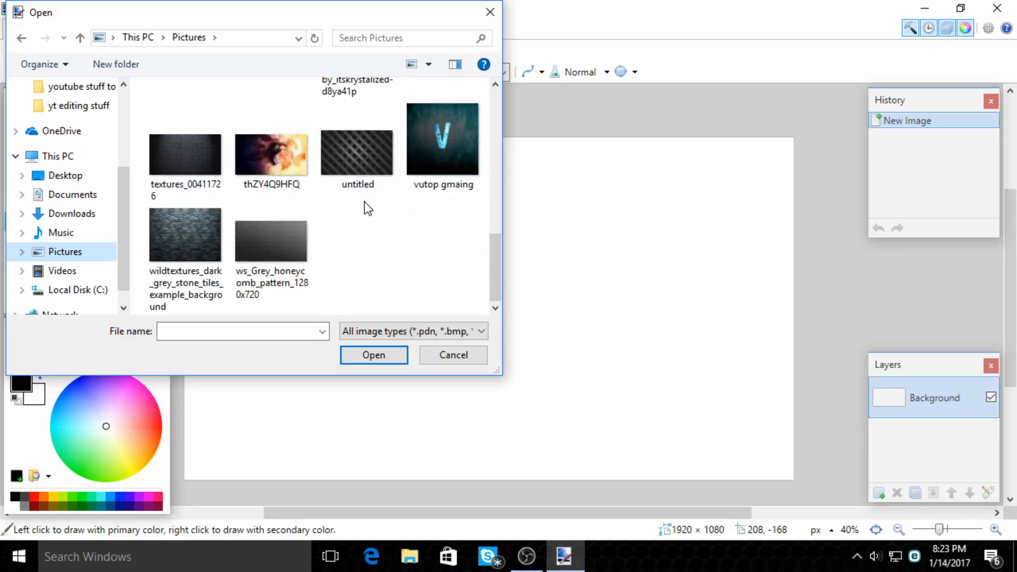
pyautogui.click(205, 223)
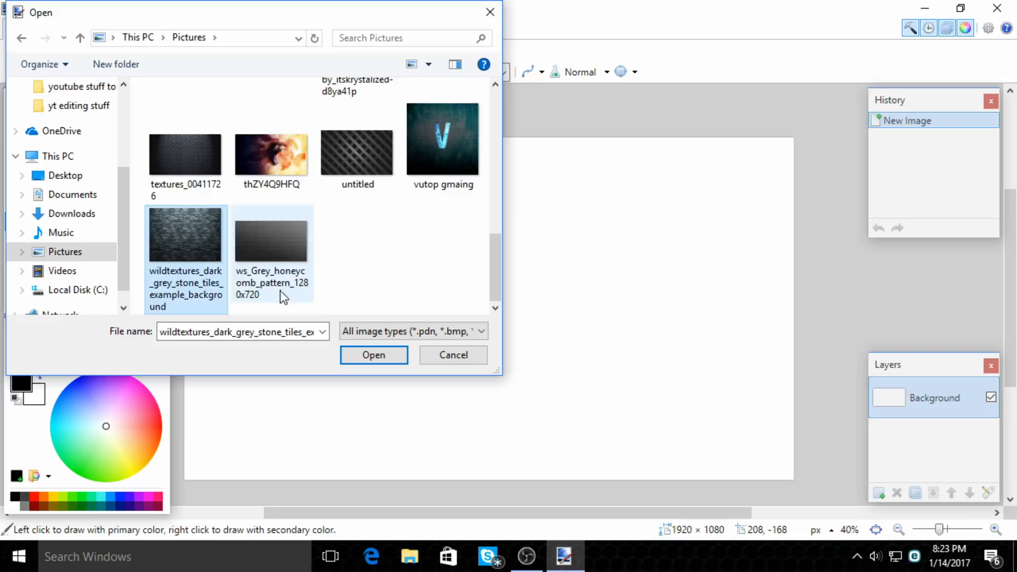
pyautogui.click(374, 355)
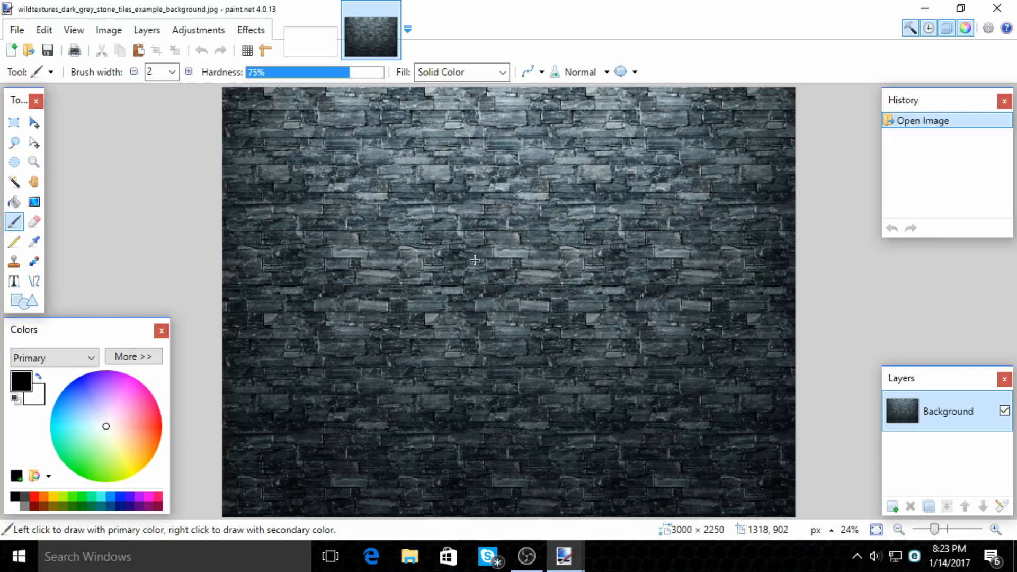
# Copy the entire stone tile image and paste it into the blank 1920 × 1080 image, keeping the canvas size.
pyautogui.hotkey('ctrl', 'a')
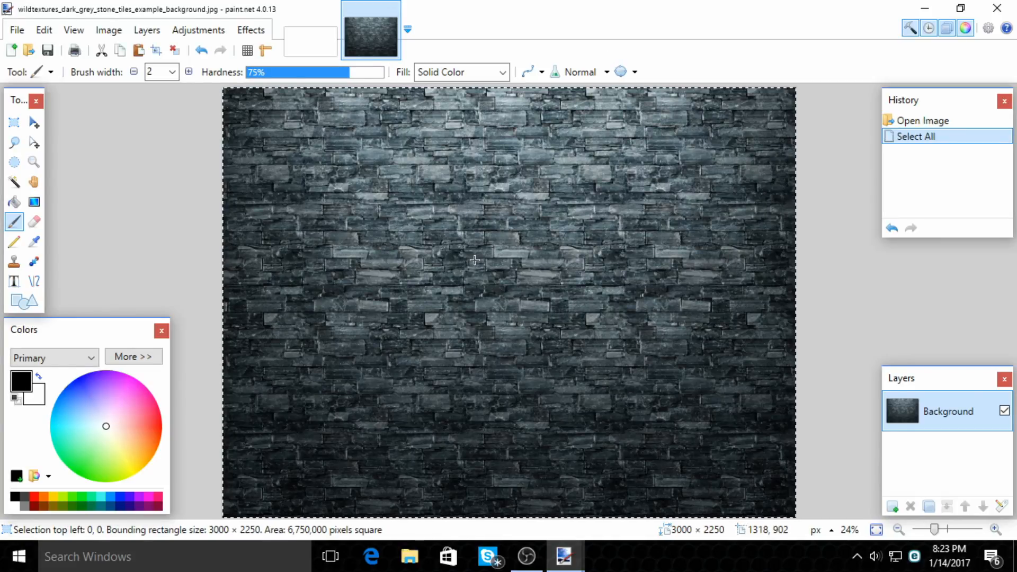
pyautogui.click(335, 47)
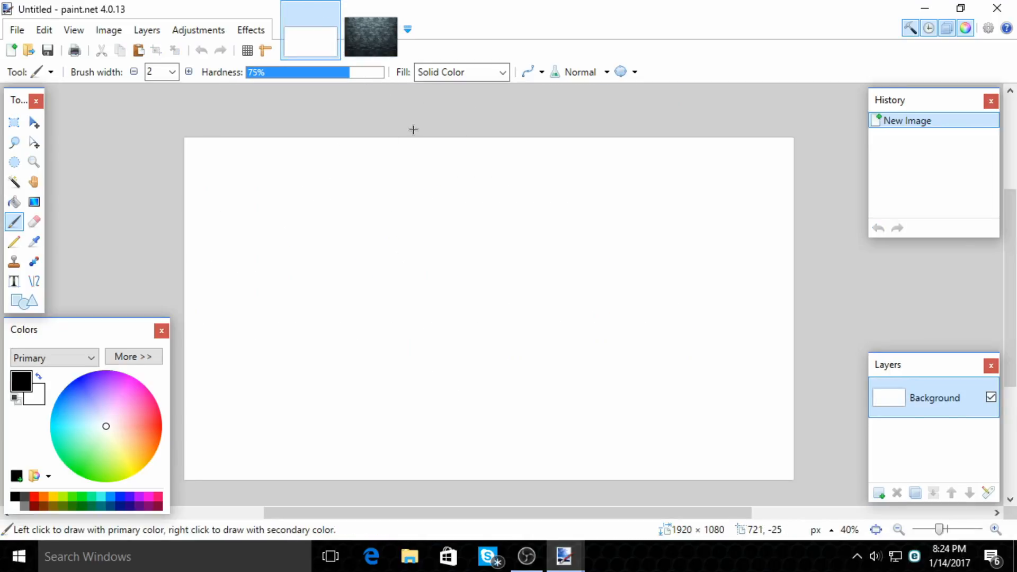
pyautogui.hotkey('ctrl', 'v')
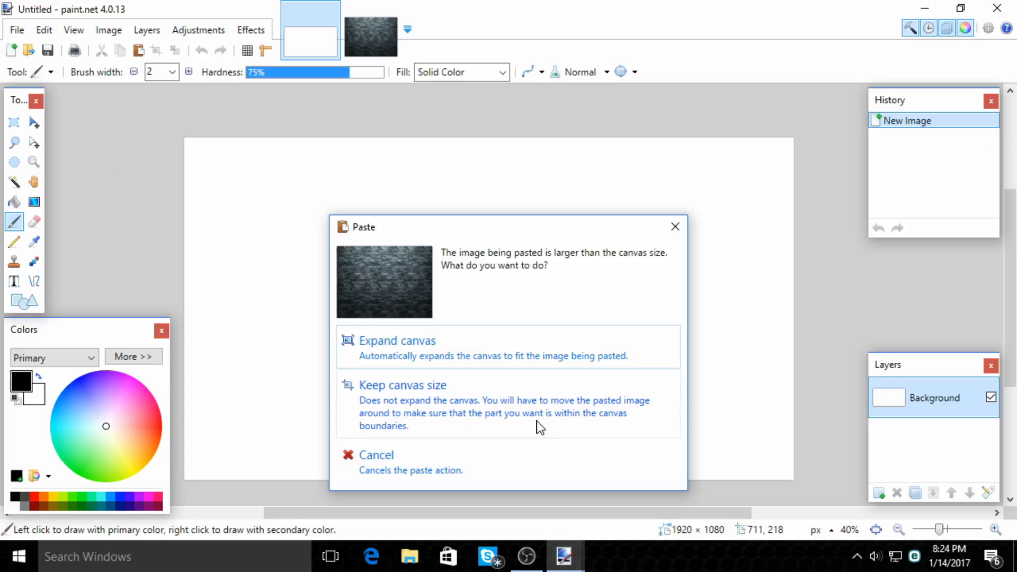
pyautogui.click(469, 408)
# Shrink the pasted stone texture to about 1917 × 1103 pixels so it covers the canvas, and deselect it.
pyautogui.hotkey('ctrl', '-')
pyautogui.hotkey('ctrl', '-')
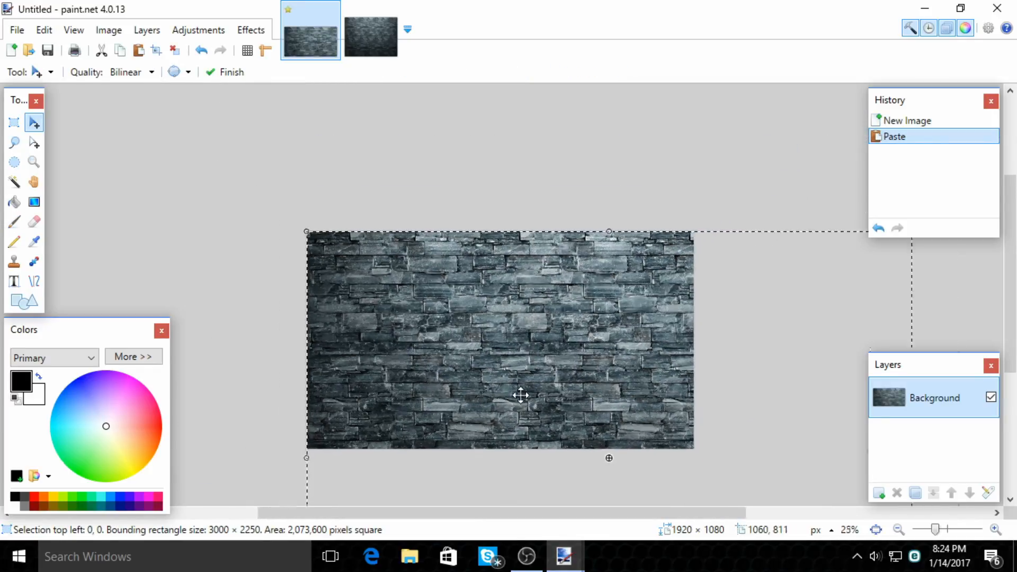
pyautogui.hotkey('ctrl', '-')
pyautogui.scroll(-3, 508, 450)
pyautogui.moveTo(500, 517); pyautogui.dragTo(537, 524)
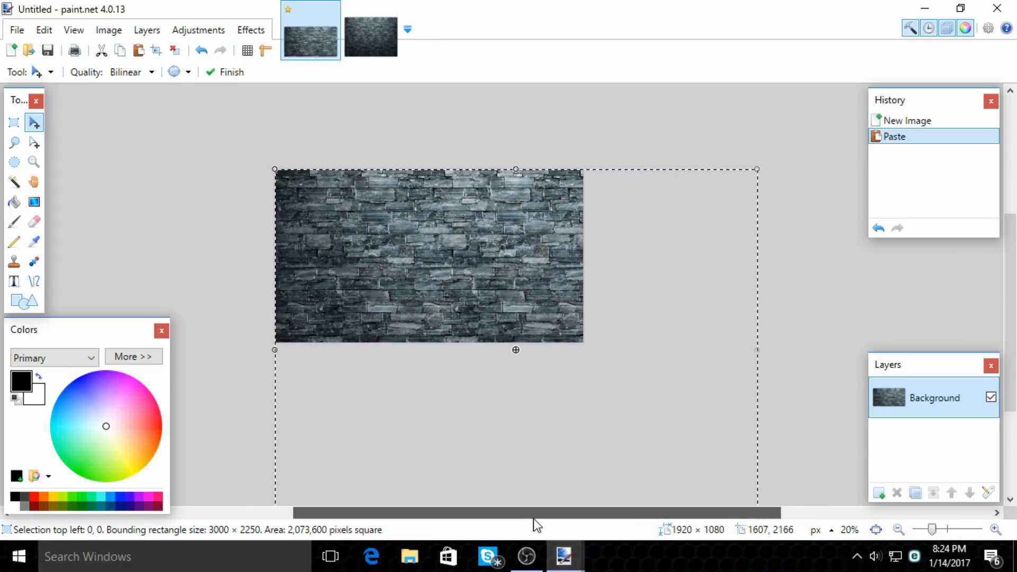
pyautogui.scroll(-3, 550, 445)
pyautogui.moveTo(759, 436); pyautogui.dragTo(583, 245)
pyautogui.scroll(3, 524, 236)
pyautogui.scroll(2, 454, 257)
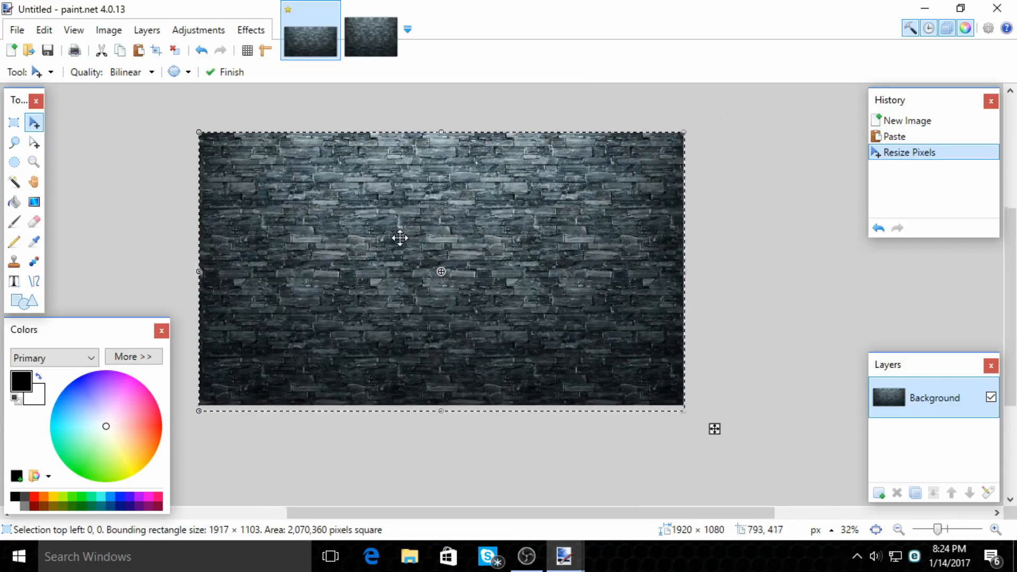
pyautogui.scroll(1, 399, 238)
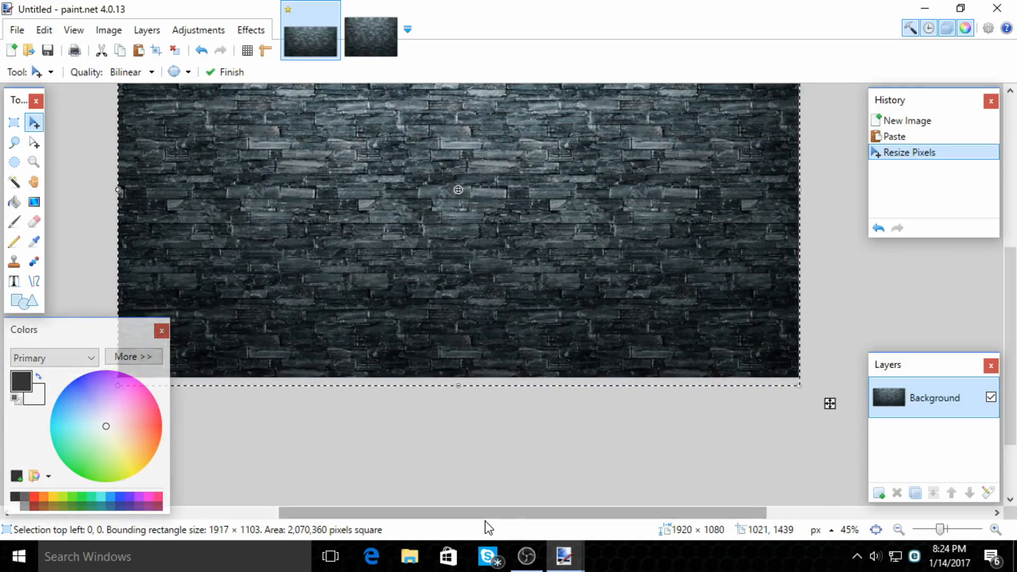
pyautogui.moveTo(485, 517); pyautogui.dragTo(452, 517)
pyautogui.scroll(1, 450, 434)
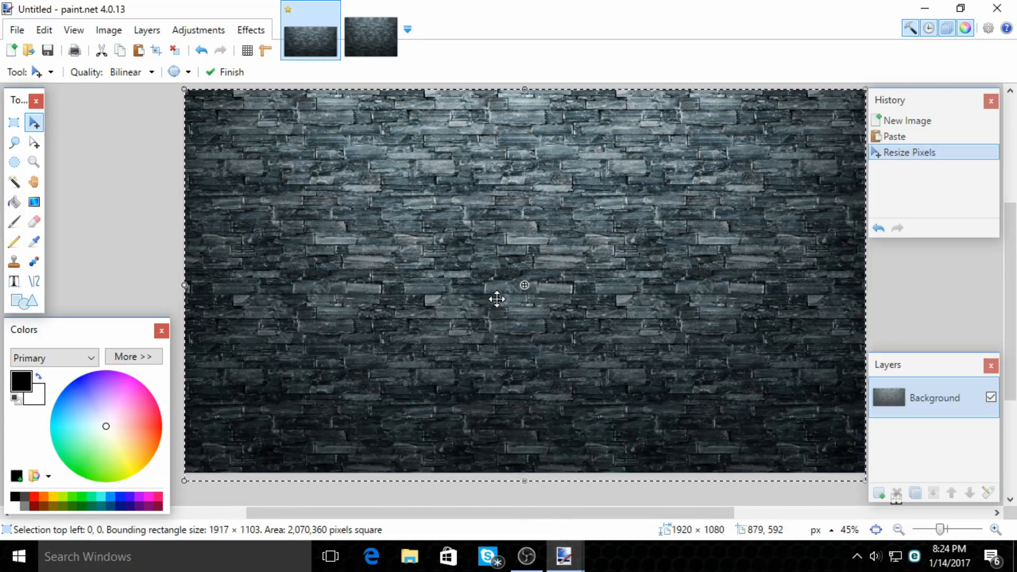
pyautogui.hotkey('ctrl', 'd')
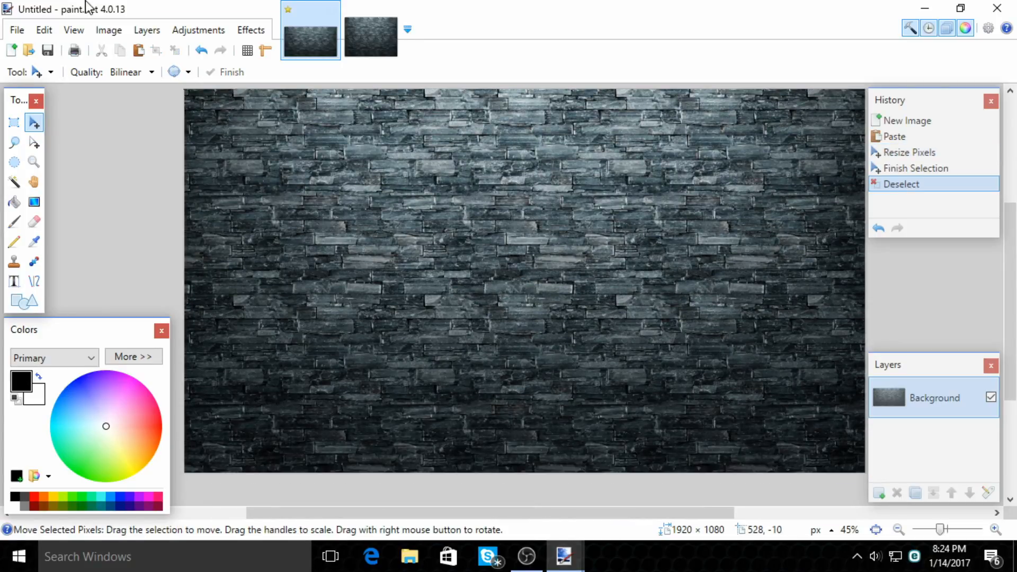
# Open the CYAN Grunge image from the Grunge Backgrounds folder.
pyautogui.scroll(3, 503, 347)
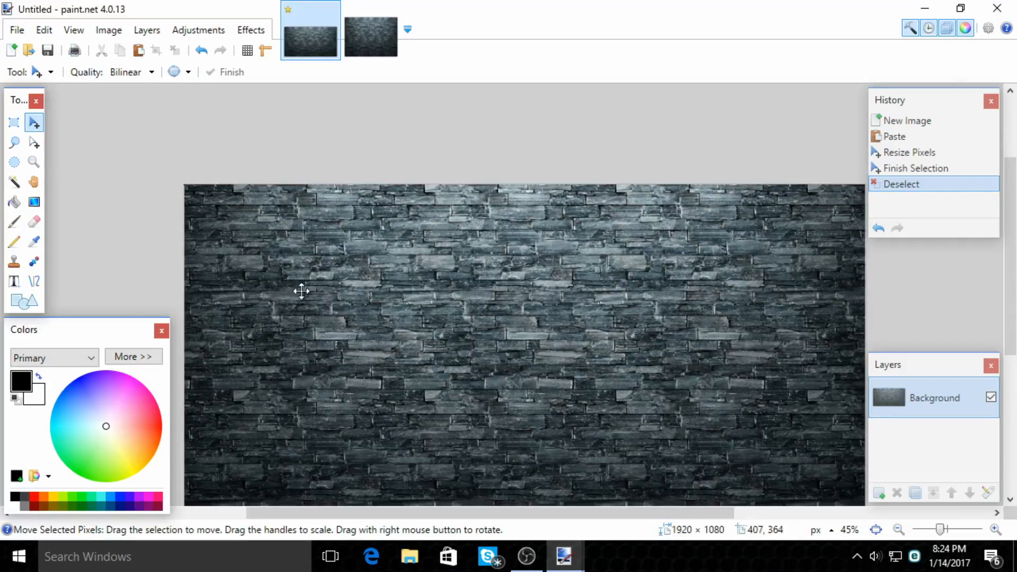
pyautogui.click(34, 50)
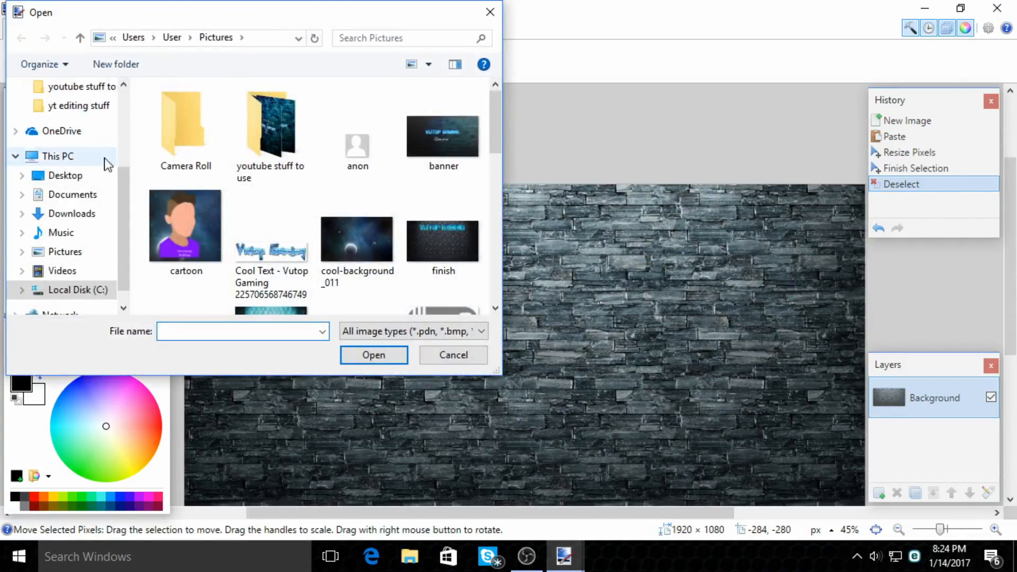
pyautogui.scroll(2, 87, 148)
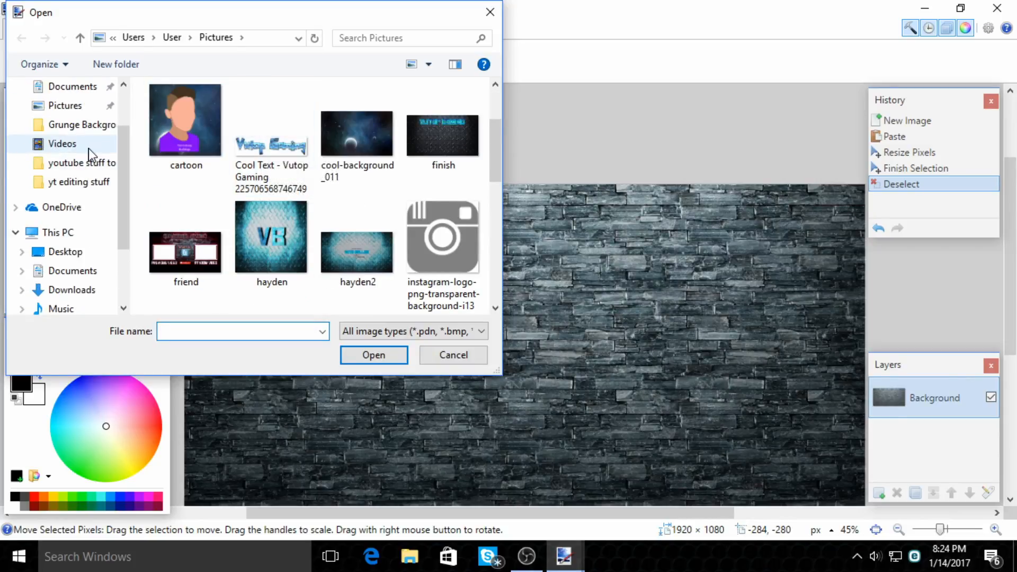
pyautogui.scroll(-2, 334, 243)
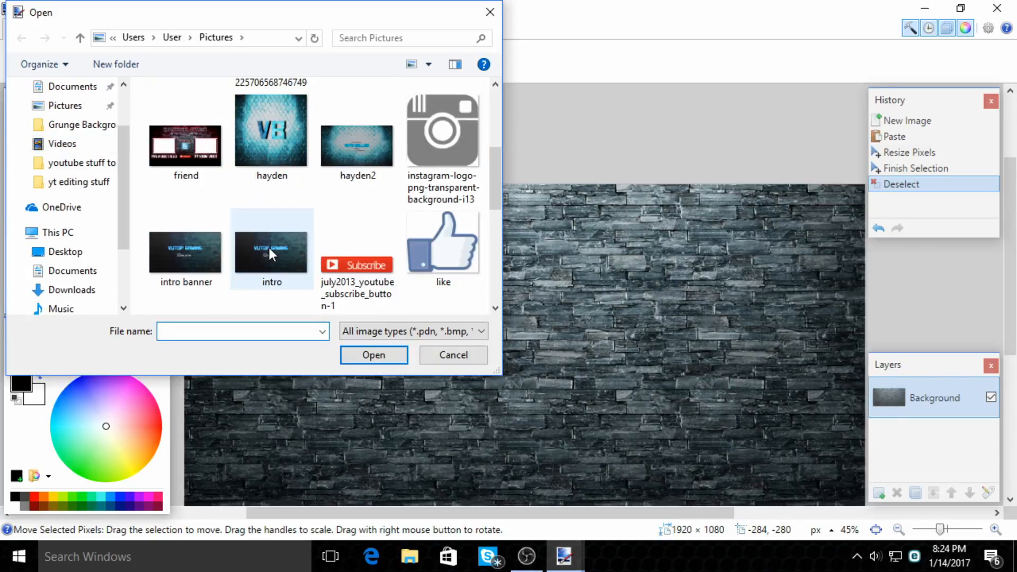
pyautogui.scroll(4, 255, 228)
pyautogui.scroll(1, 66, 147)
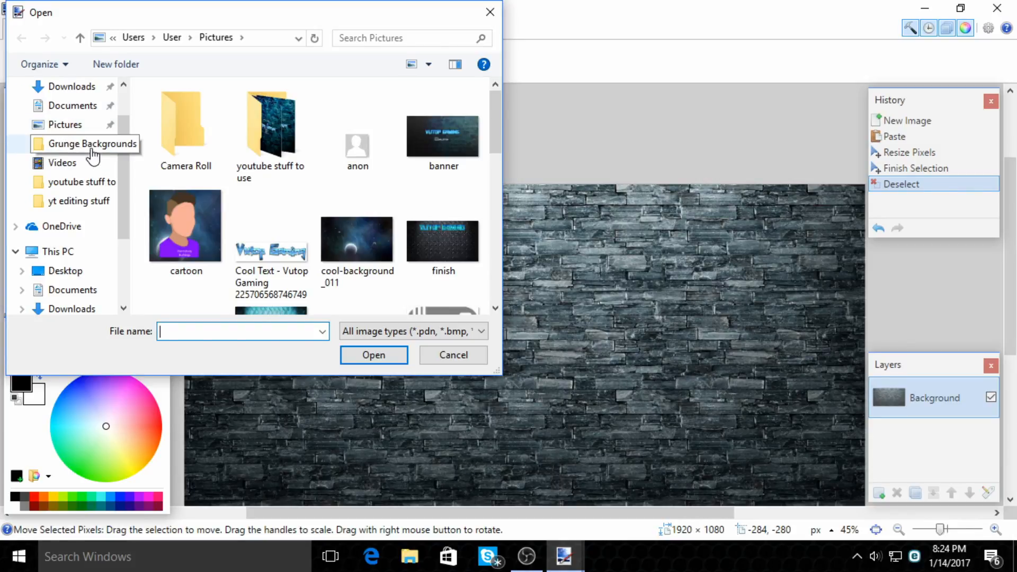
pyautogui.click(85, 146)
pyautogui.click(201, 150)
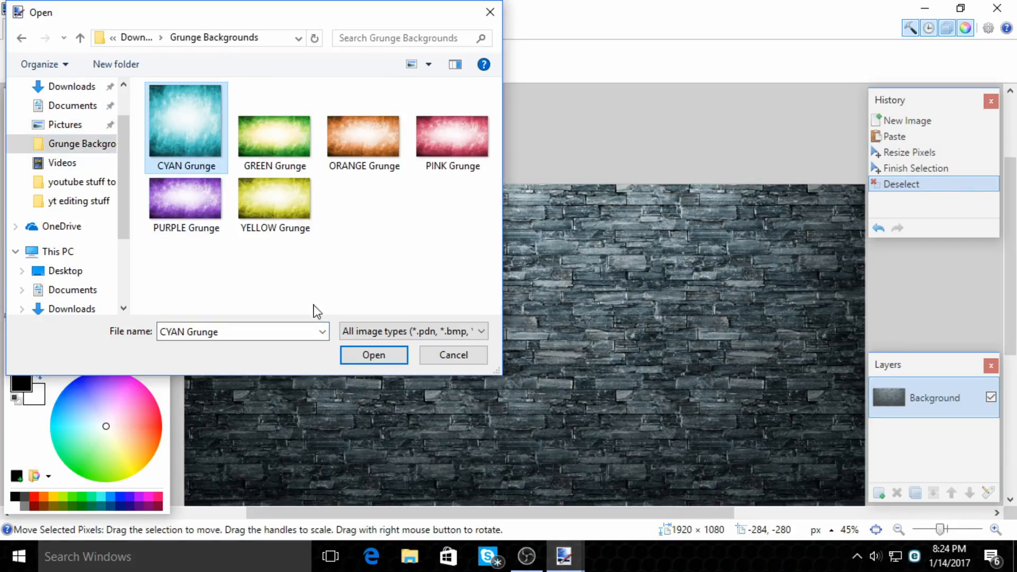
pyautogui.click(373, 354)
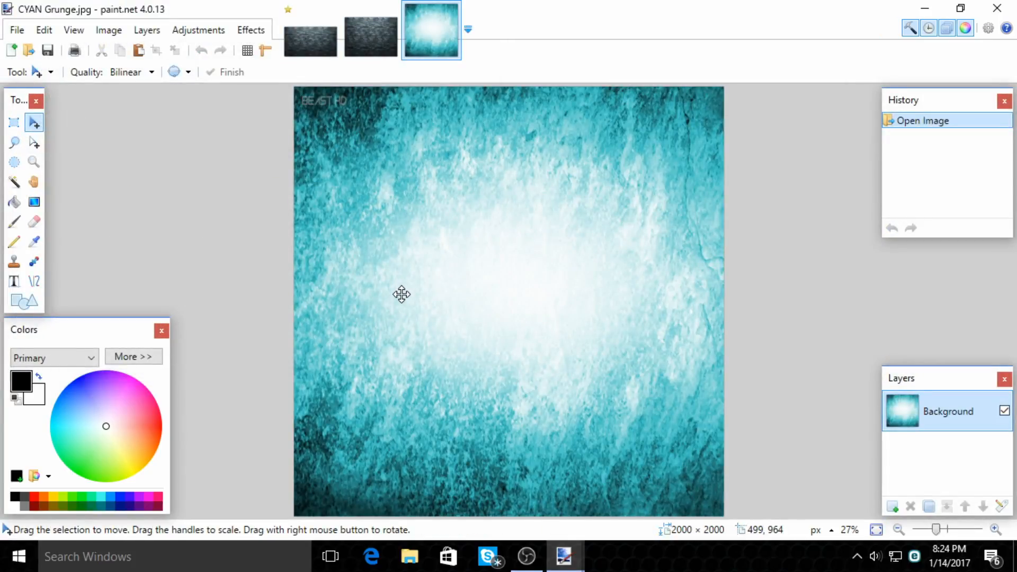
# Copy the entire cyan grunge image and paste it onto a new layer above the stone texture, keeping the canvas size.
pyautogui.hotkey('ctrl', 'a')
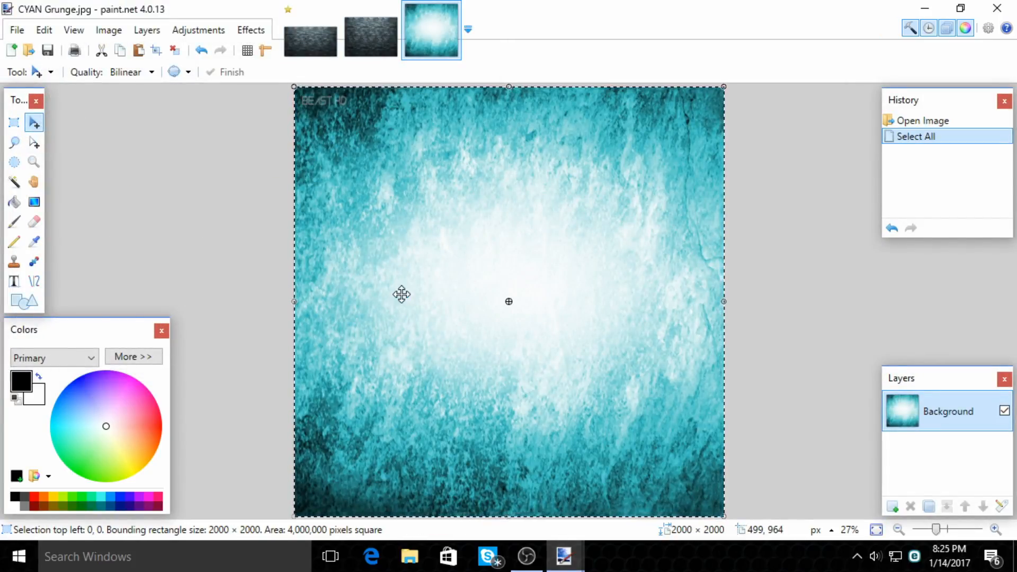
pyautogui.click(308, 47)
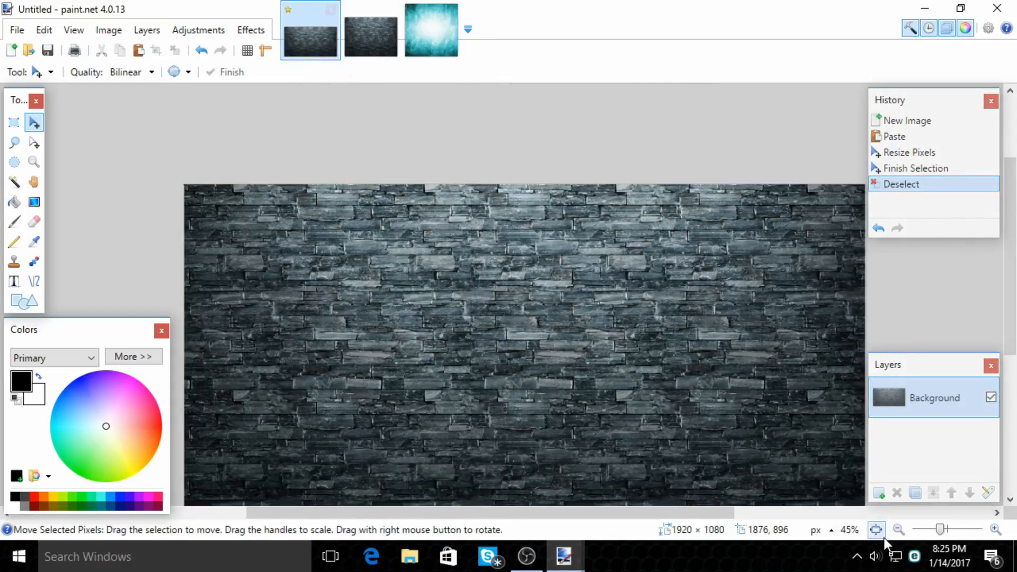
pyautogui.click(879, 492)
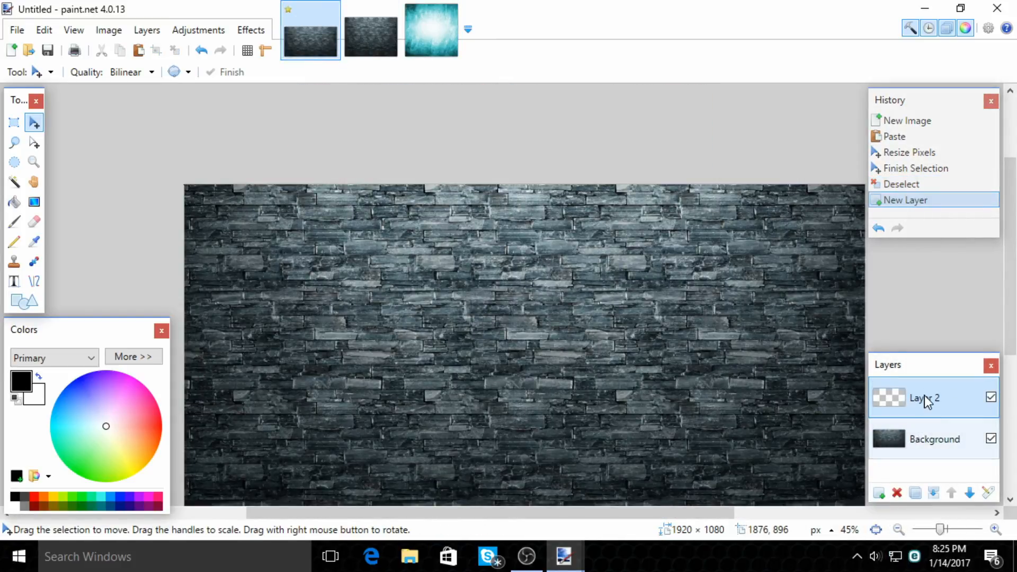
pyautogui.hotkey('ctrl', 'v')
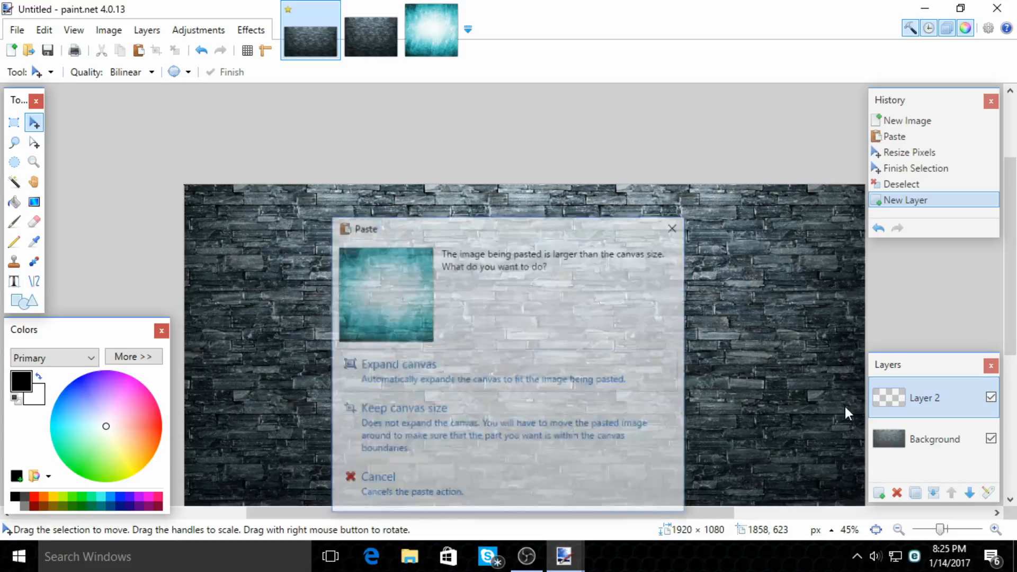
pyautogui.click(498, 418)
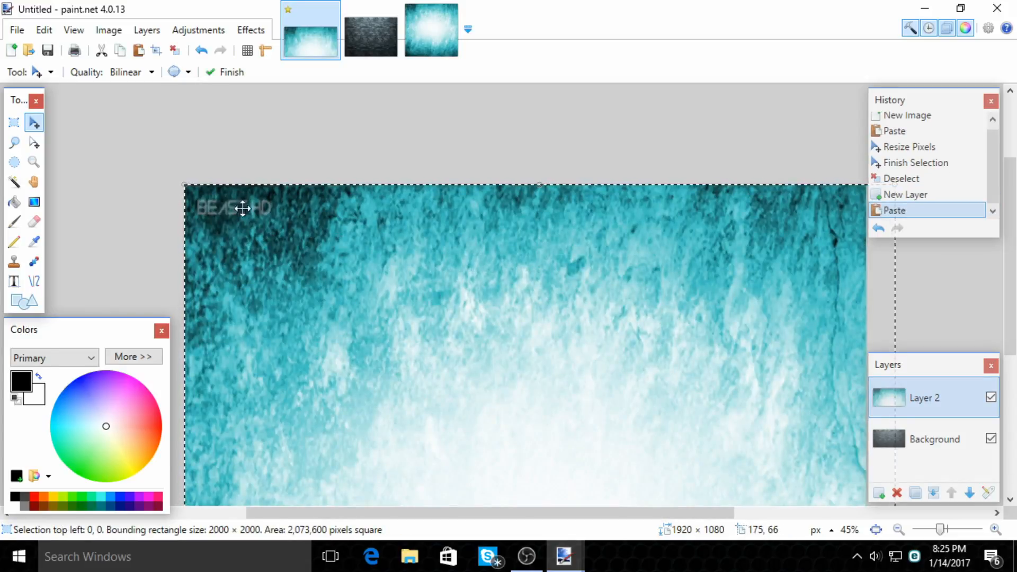
# Resize the pasted cyan grunge image to about 2107 × 1145 pixels so it extends slightly past the canvas edges.
pyautogui.moveTo(183, 188); pyautogui.dragTo(122, 124)
pyautogui.scroll(-3, 524, 236)
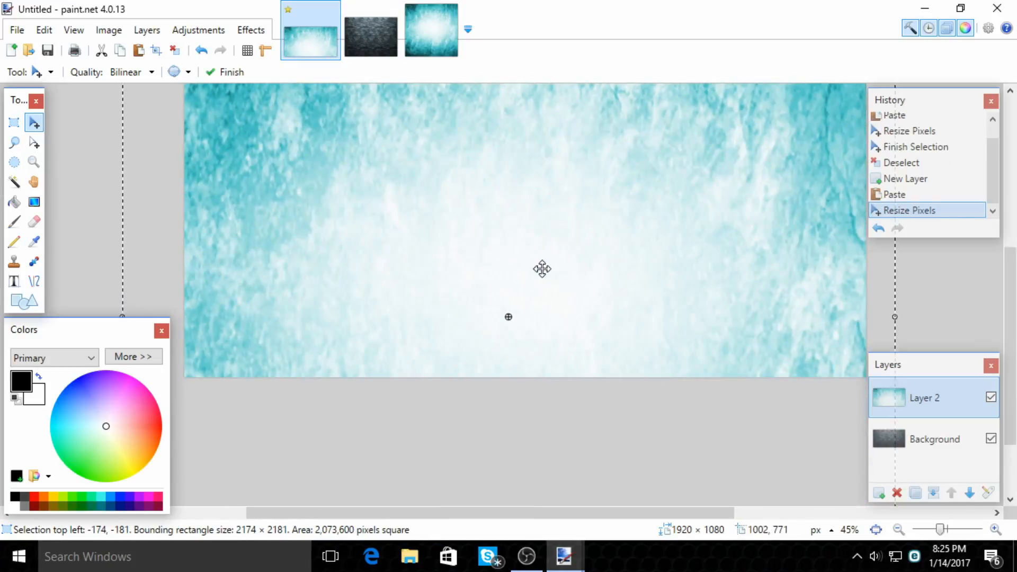
pyautogui.hscroll(3, 556, 295)
pyautogui.hscroll(-3, 554, 299)
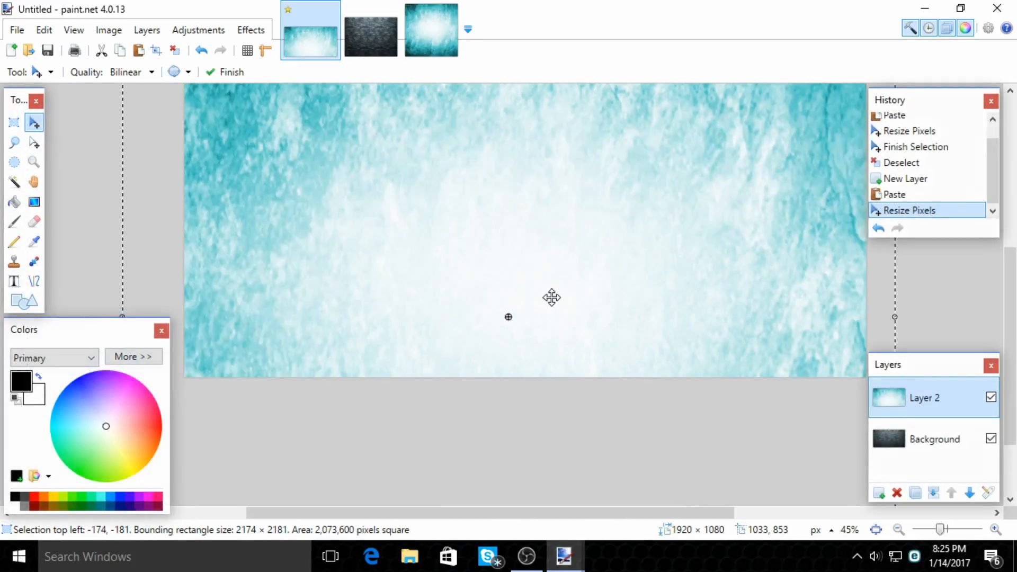
pyautogui.scroll(-2, 549, 296)
pyautogui.scroll(-2, 550, 295)
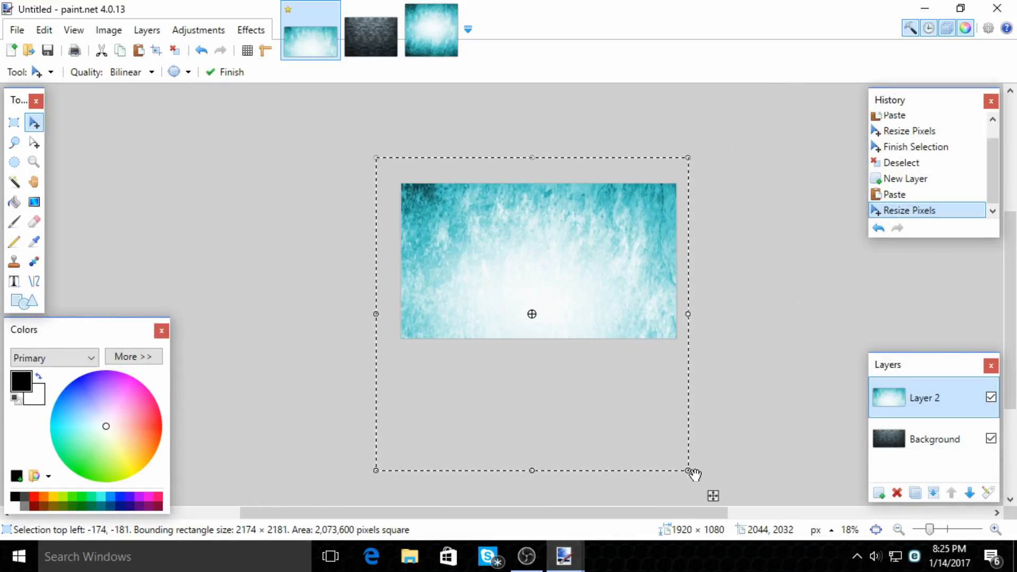
pyautogui.moveTo(688, 466); pyautogui.dragTo(678, 342)
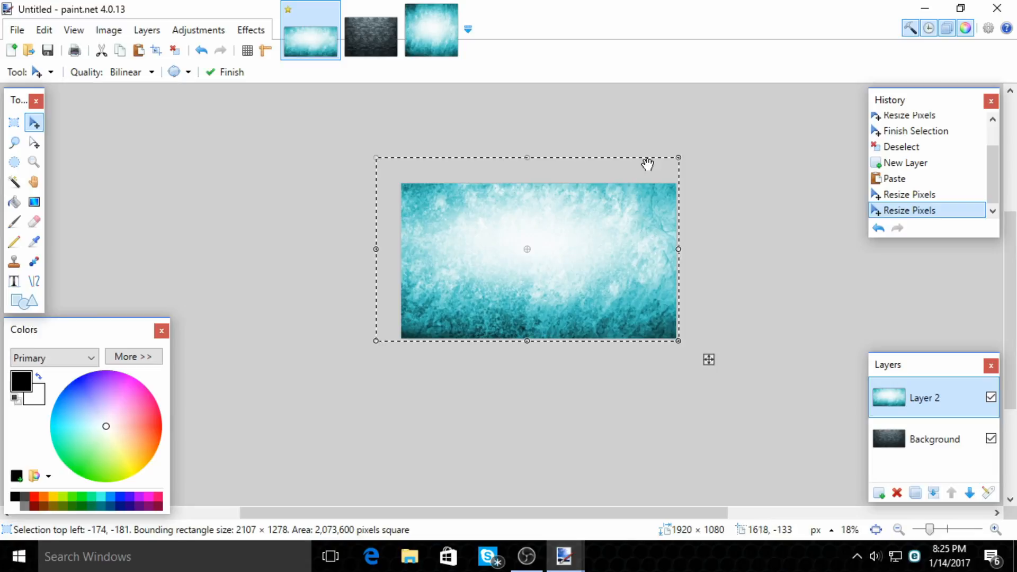
pyautogui.moveTo(683, 158); pyautogui.dragTo(678, 178)
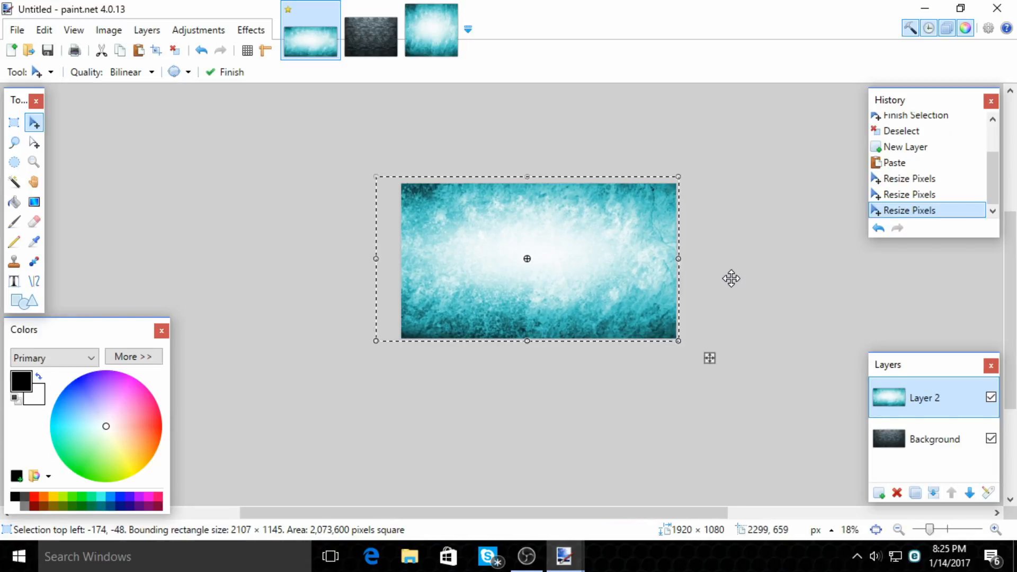
pyautogui.scroll(2, 734, 274)
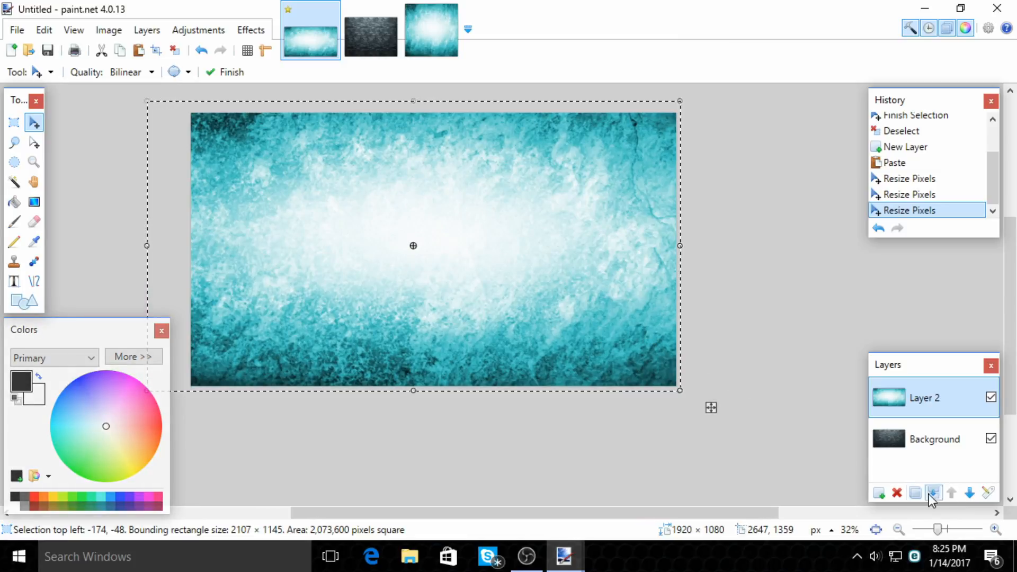
# Try Color Dodge on the cyan grunge layer and settle on Color Burn as its blending mode.
pyautogui.click(990, 493)
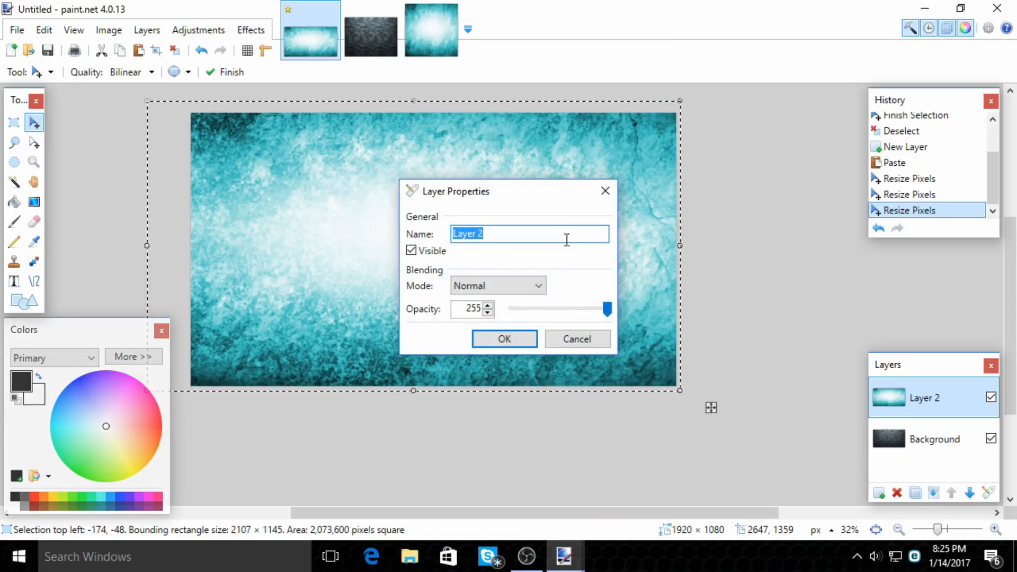
pyautogui.moveTo(533, 205); pyautogui.dragTo(757, 195)
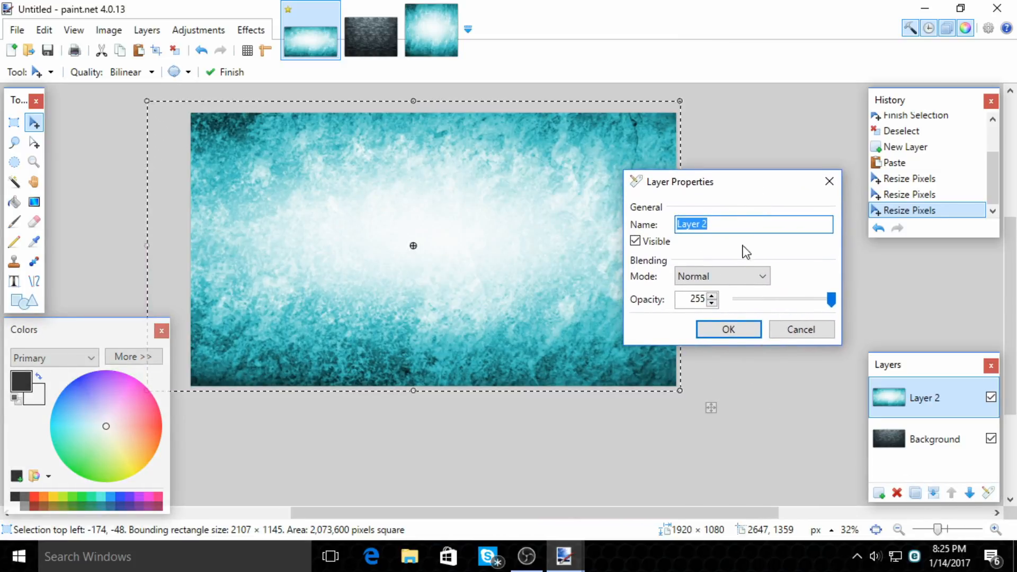
pyautogui.click(737, 278)
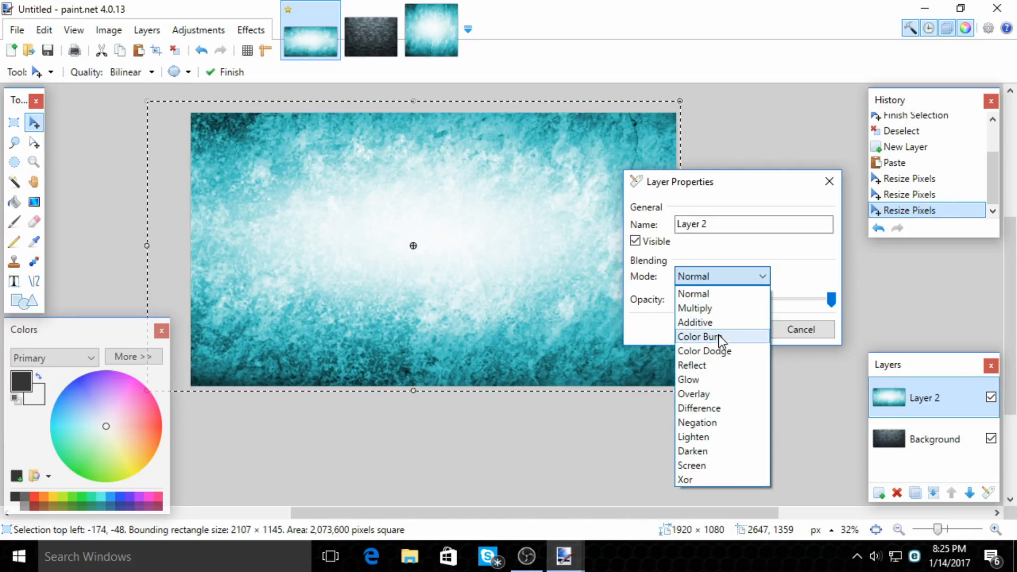
pyautogui.click(704, 351)
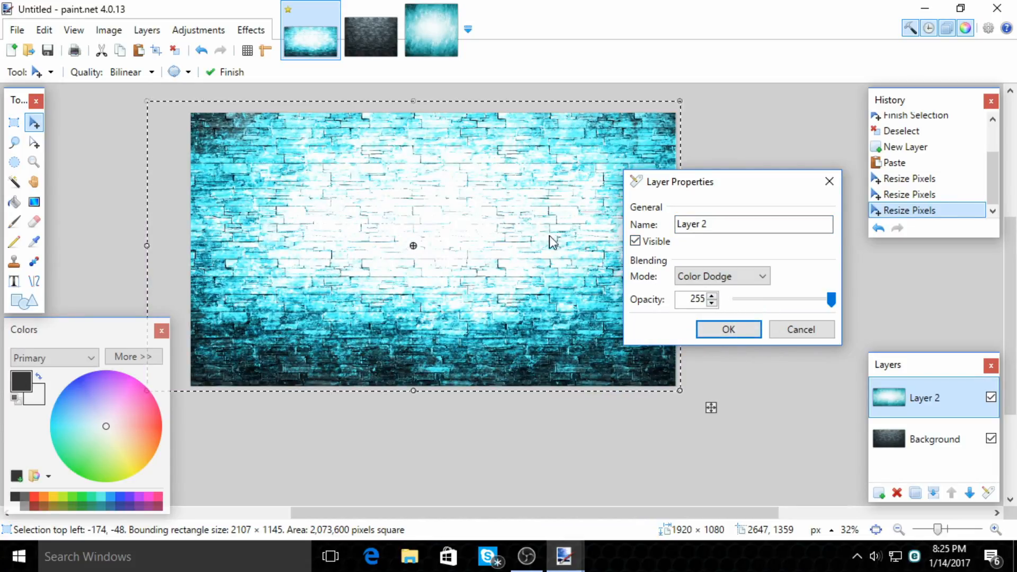
pyautogui.click(748, 275)
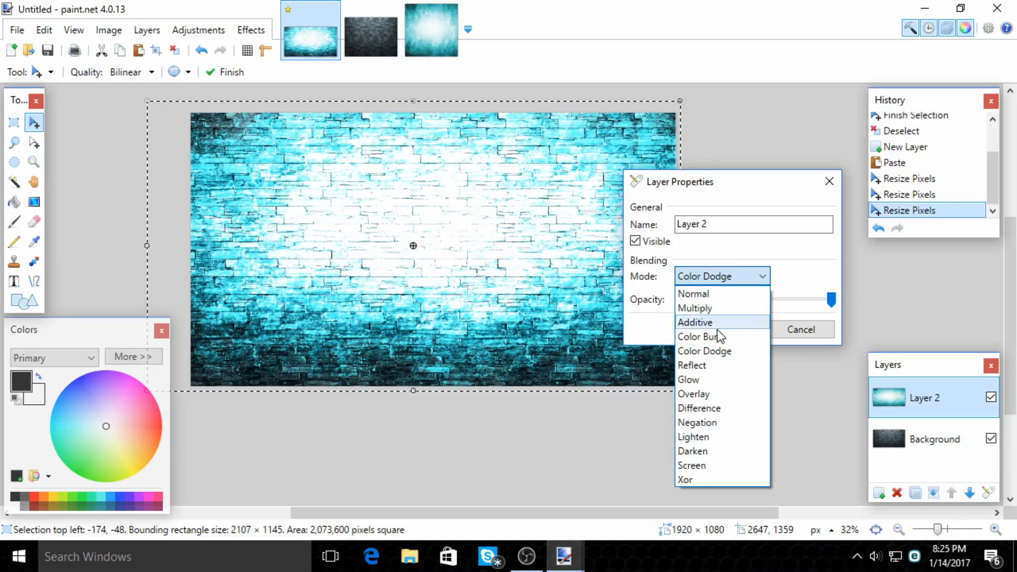
pyautogui.click(708, 338)
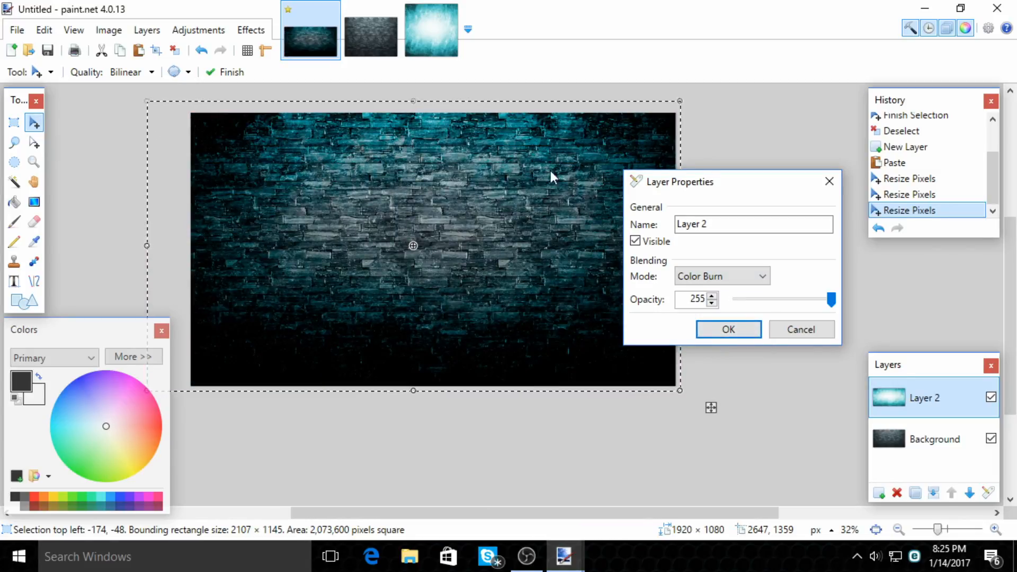
pyautogui.click(726, 335)
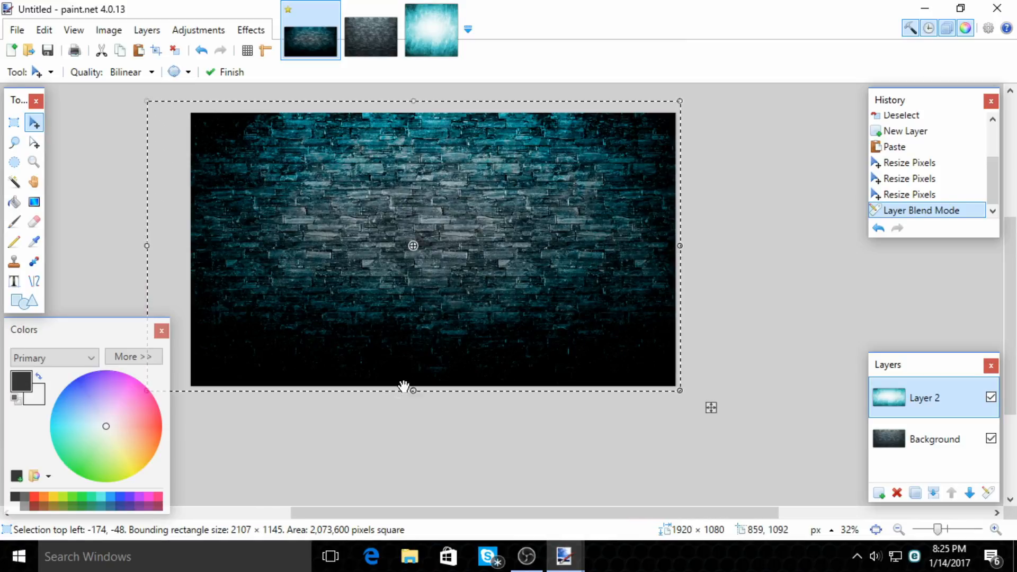
# Deselect the cyan grunge image and merge its layer down into the Background.
pyautogui.hotkey('ctrl', 'd')
pyautogui.hscroll(-4, 524, 515)
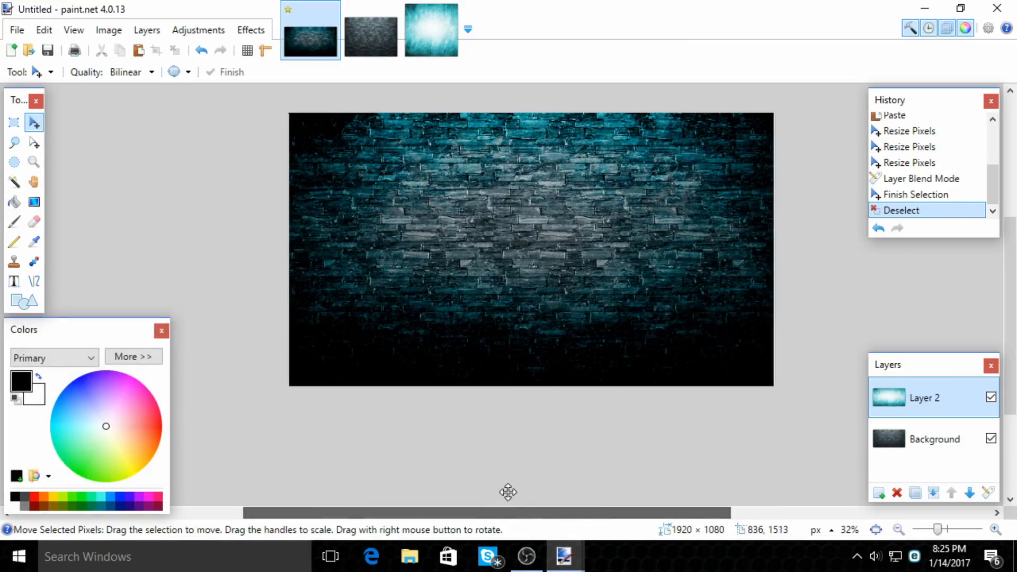
pyautogui.scroll(3, 523, 408)
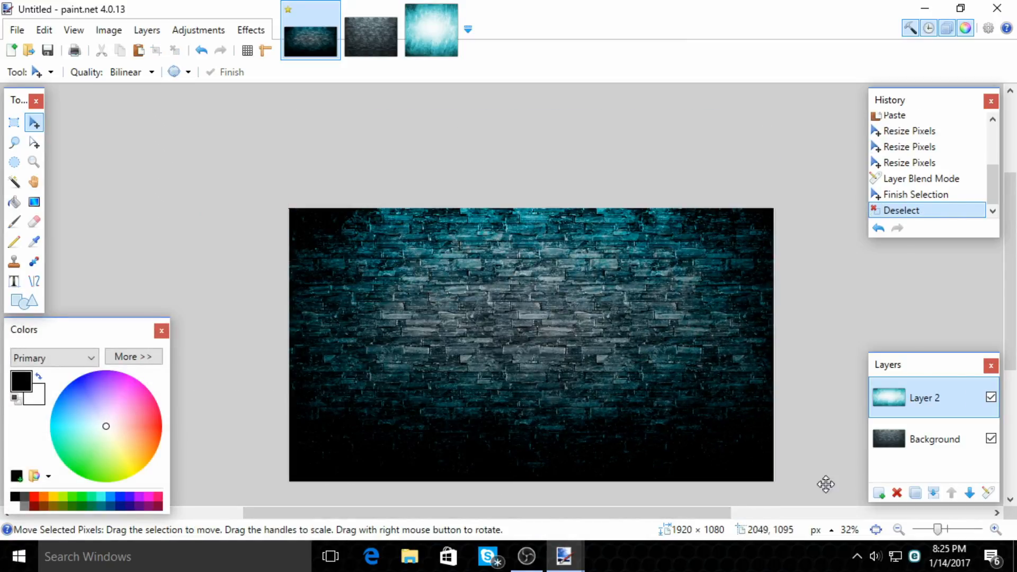
pyautogui.click(930, 492)
# Add a new layer and set the Text tool to SquareFont at size 108.
pyautogui.click(879, 493)
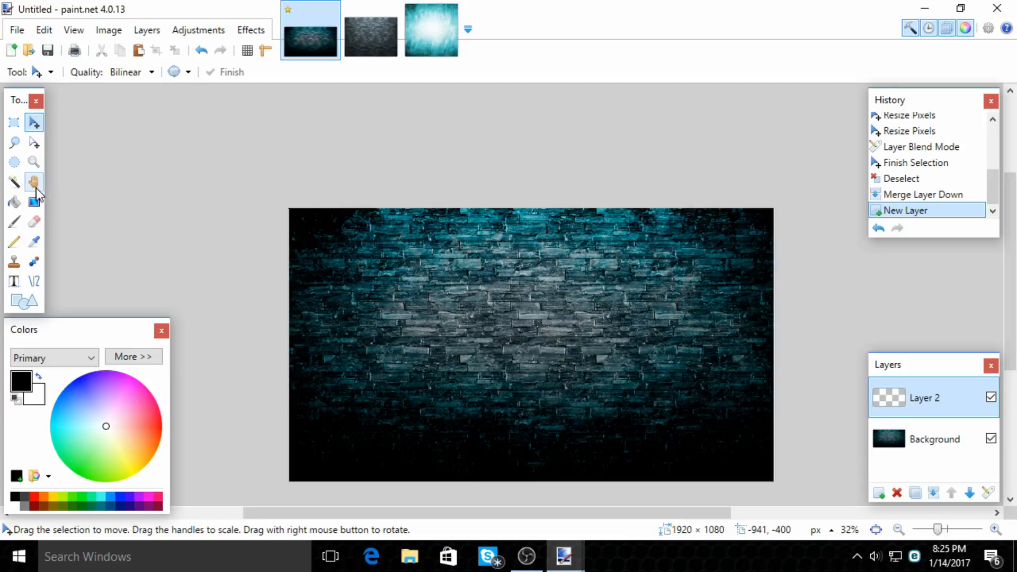
pyautogui.click(16, 280)
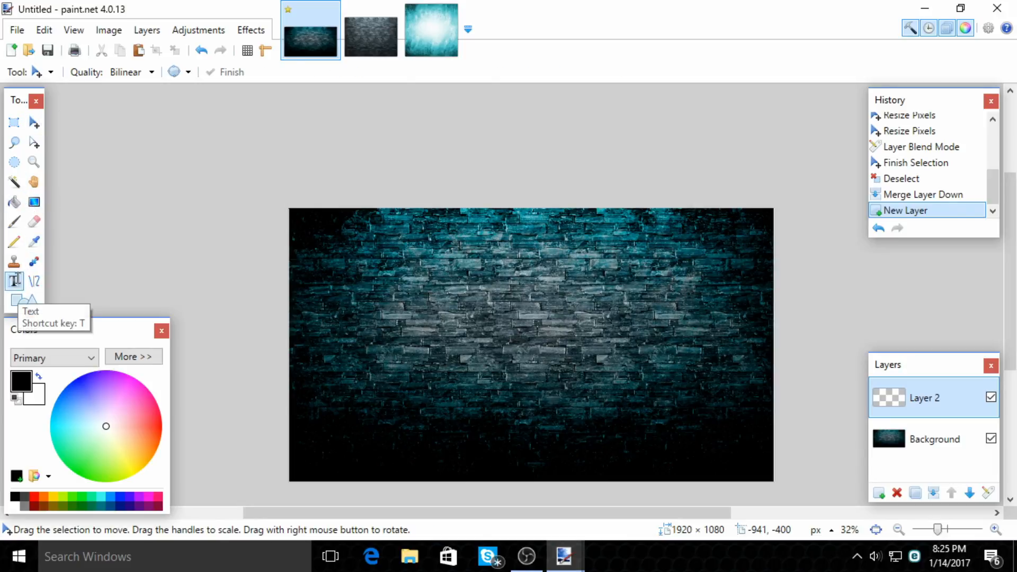
pyautogui.click(186, 77)
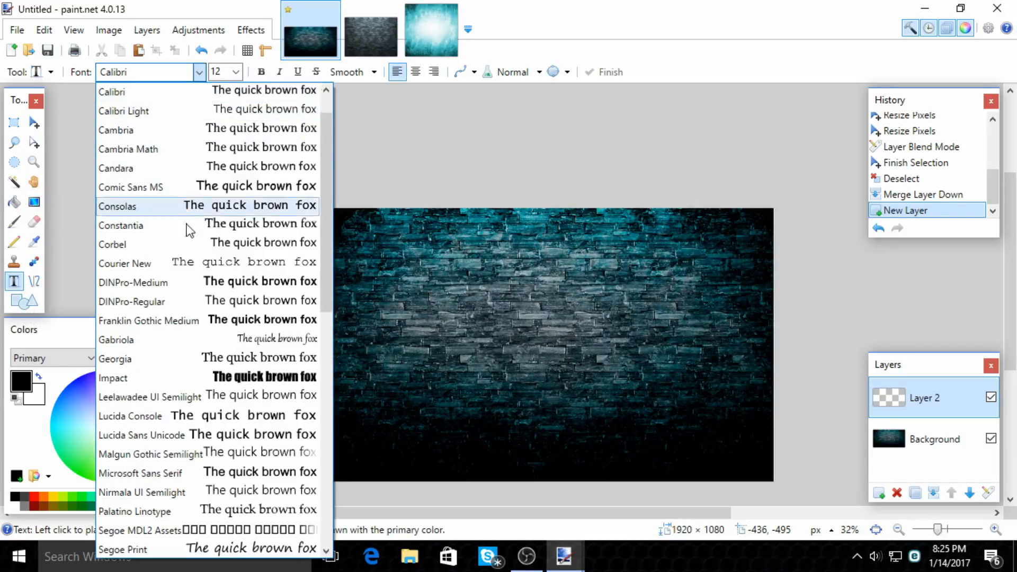
pyautogui.scroll(-5, 198, 371)
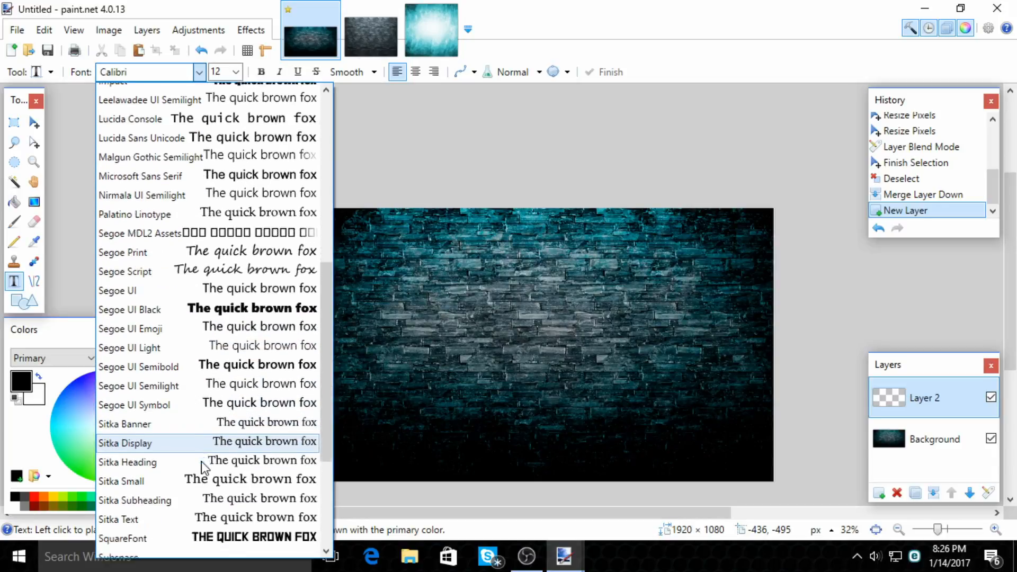
pyautogui.scroll(-3, 203, 466)
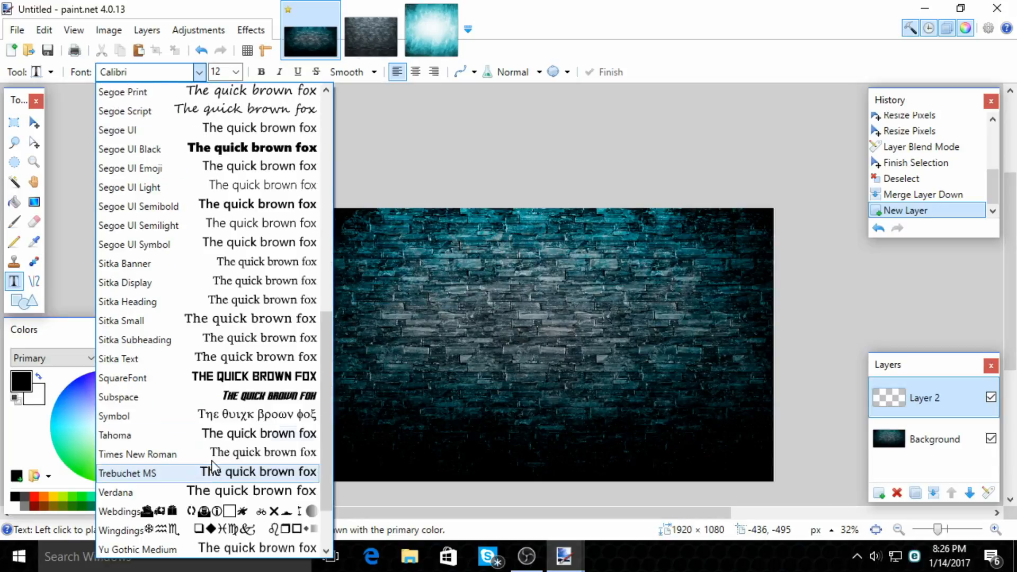
pyautogui.click(214, 382)
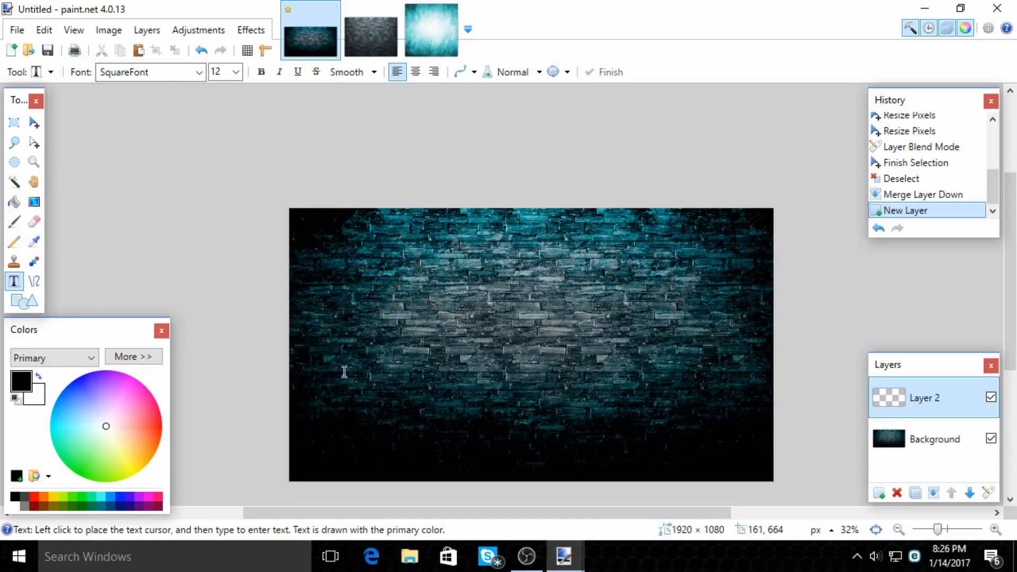
pyautogui.click(235, 72)
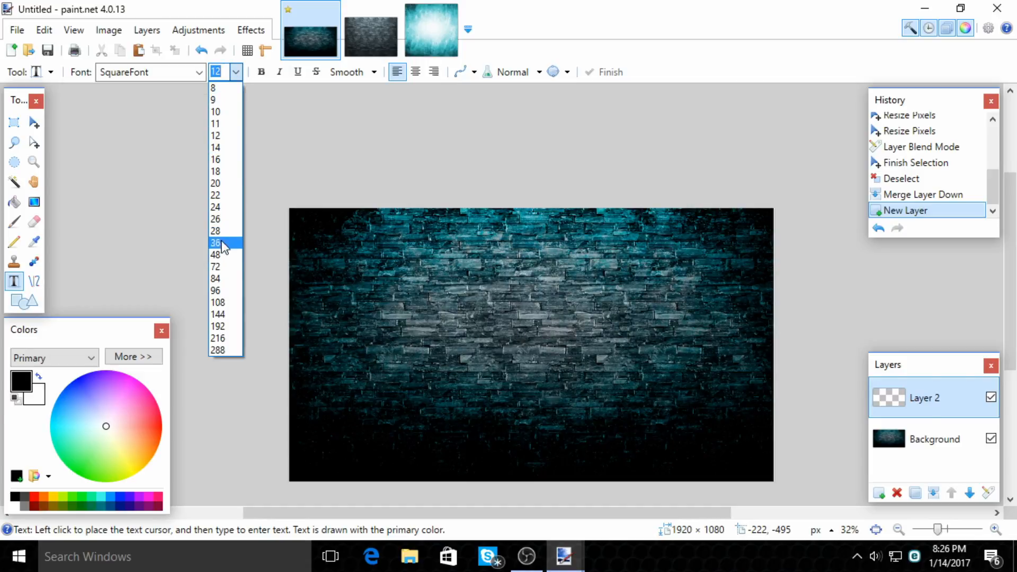
pyautogui.click(218, 302)
# Write "VUTOP GAMING" near the upper edge of the canvas and color the text white.
pyautogui.click(425, 241)
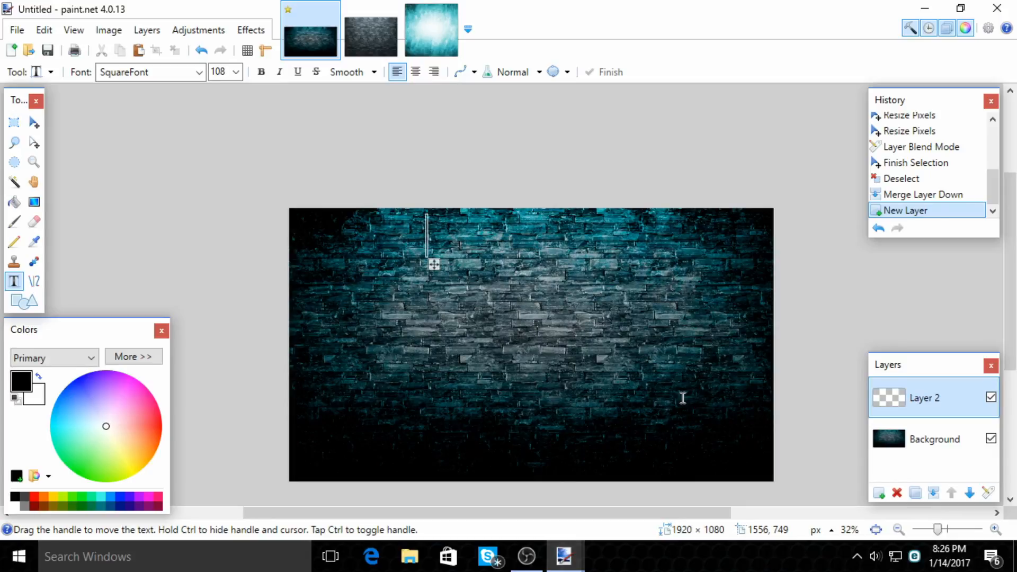
pyautogui.write('VU')
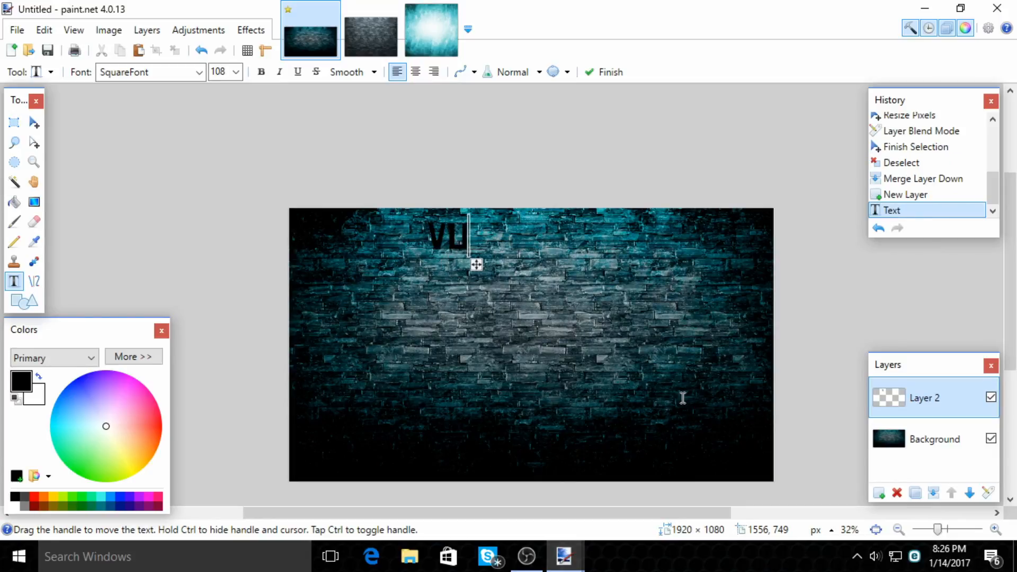
pyautogui.write('TOP GAMING')
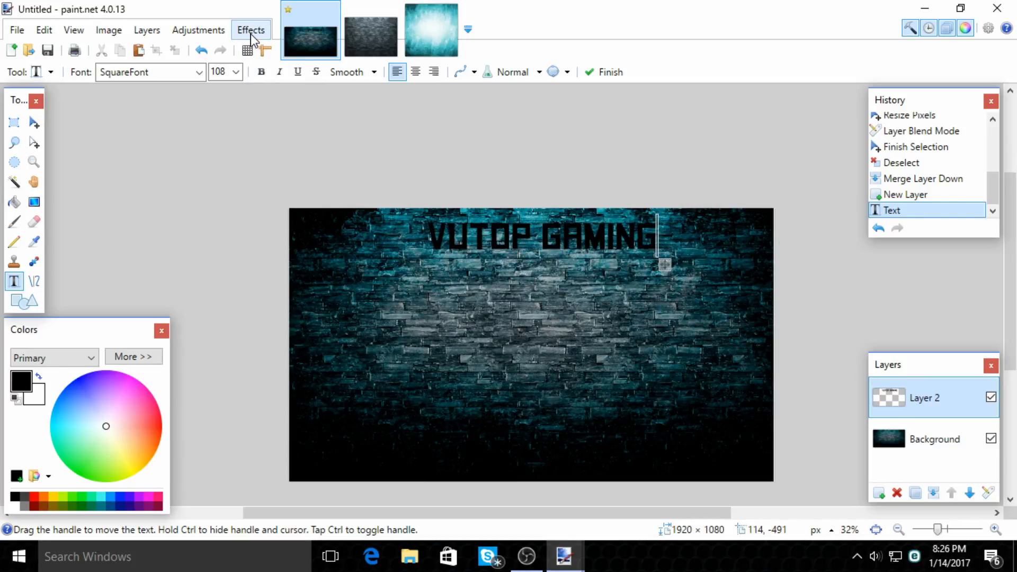
pyautogui.click(32, 402)
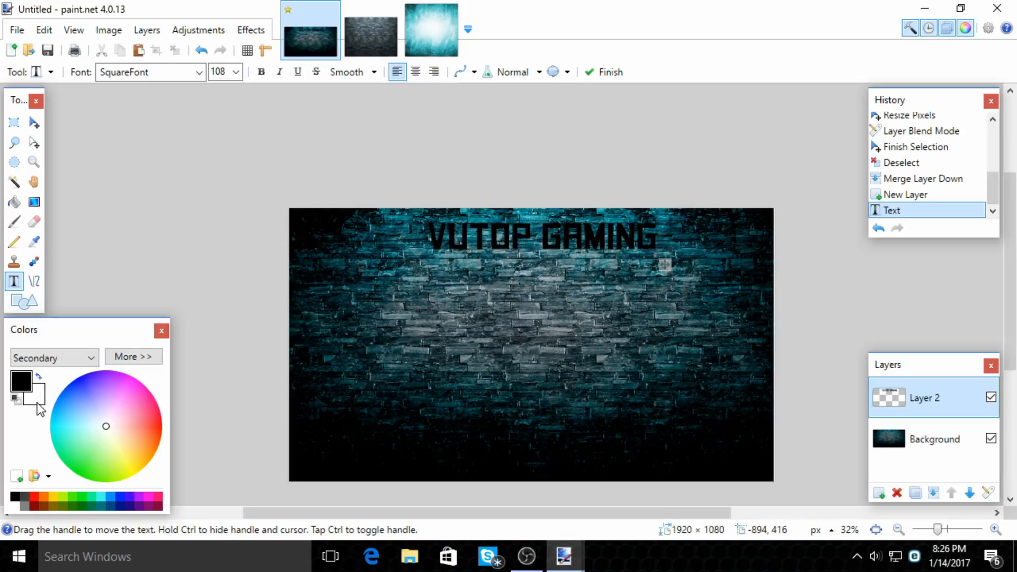
pyautogui.click(21, 396)
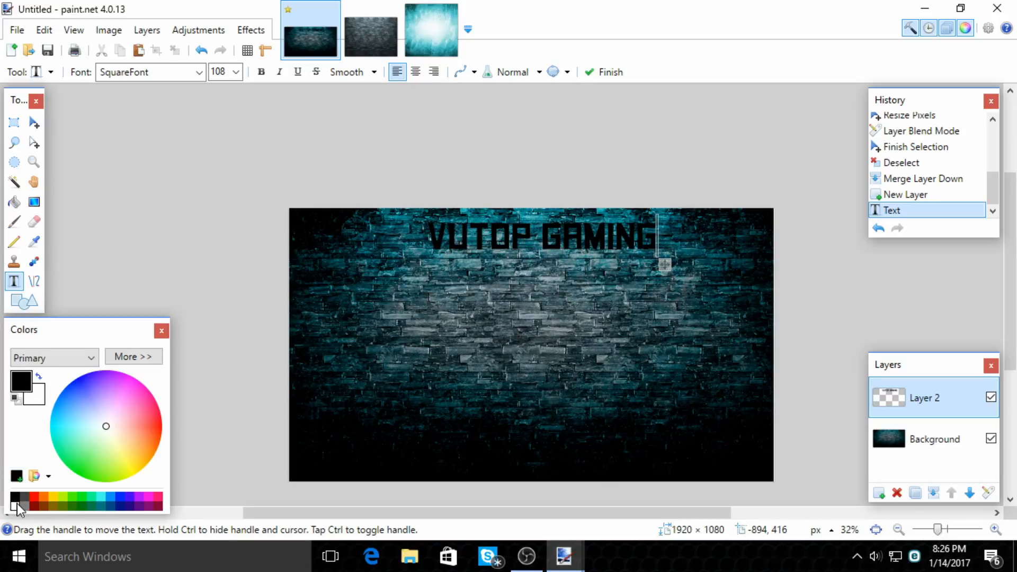
pyautogui.click(16, 505)
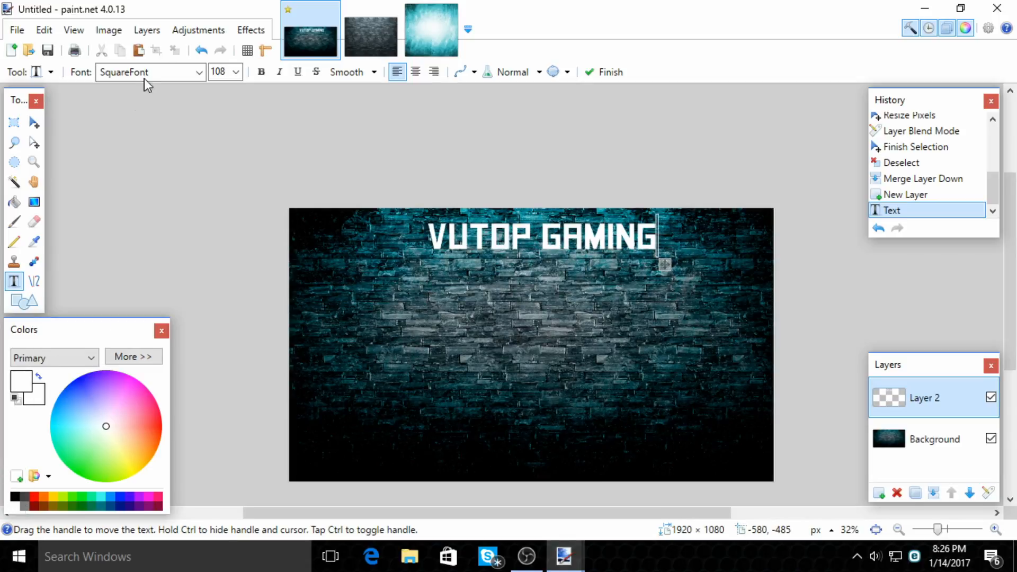
# Select all the letters of the VUTOP GAMING title with the Magic Wand.
pyautogui.click(15, 182)
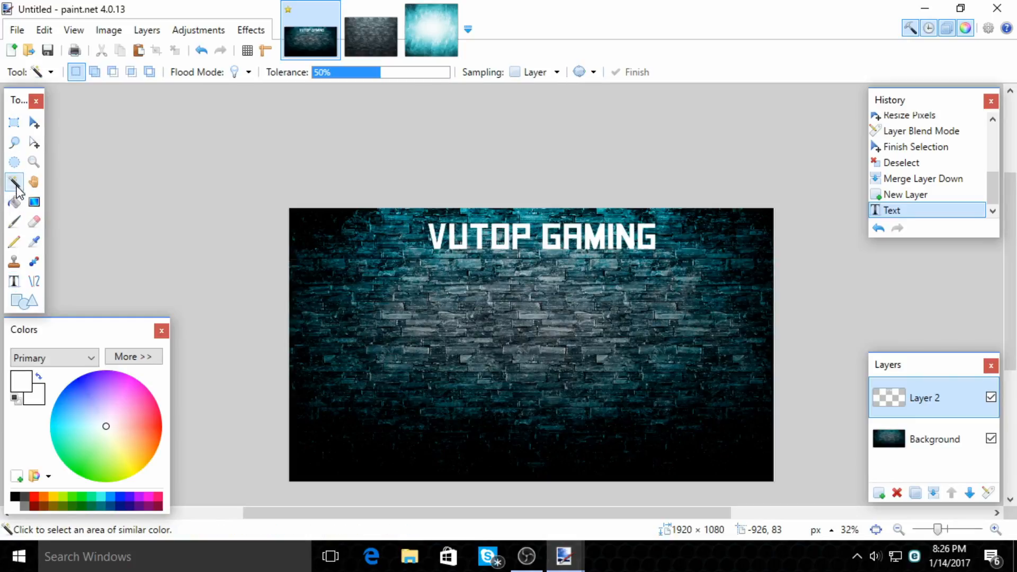
pyautogui.hscroll(-5, 535, 278)
pyautogui.hscroll(2, 535, 278)
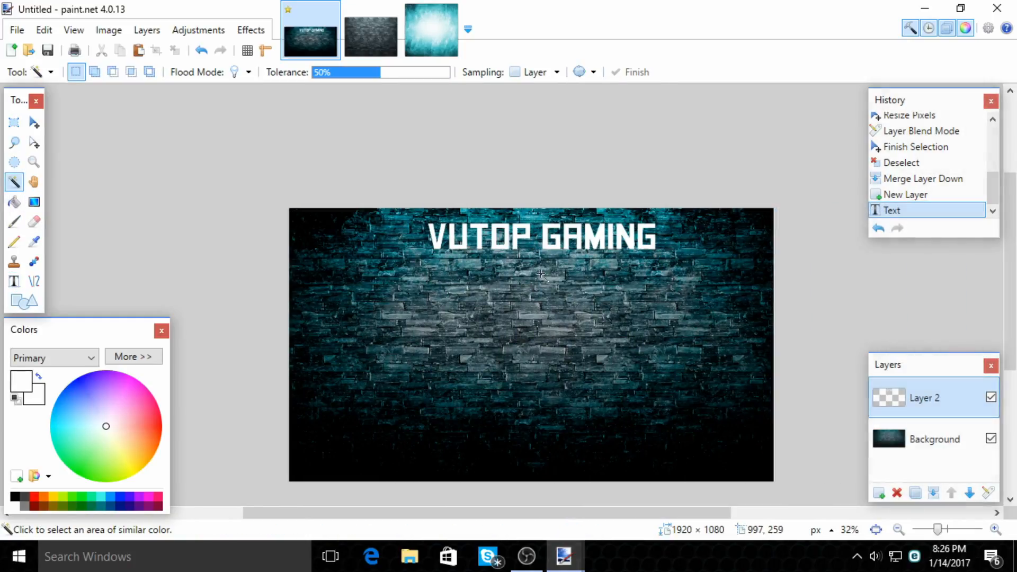
pyautogui.scroll(4, 457, 243)
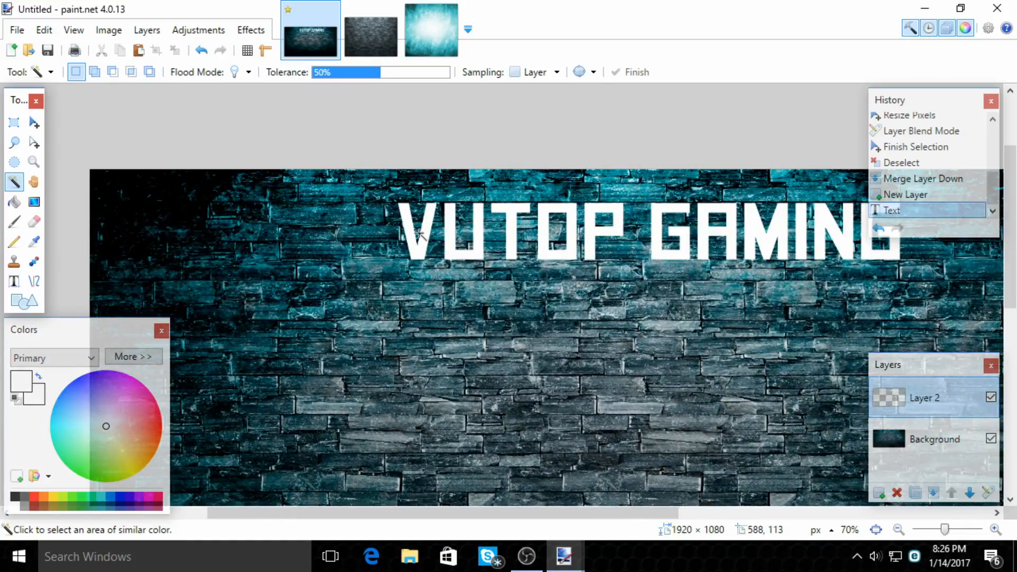
pyautogui.click(424, 236)
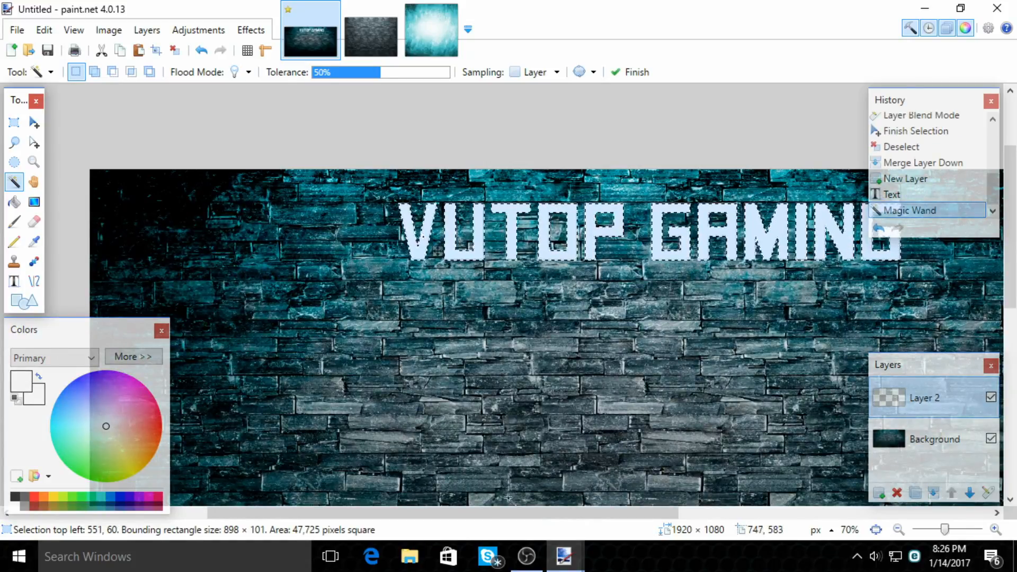
# Set up a reflected linear gradient with light cyan as the primary color and blue as the secondary color.
pyautogui.moveTo(493, 513); pyautogui.dragTo(512, 512)
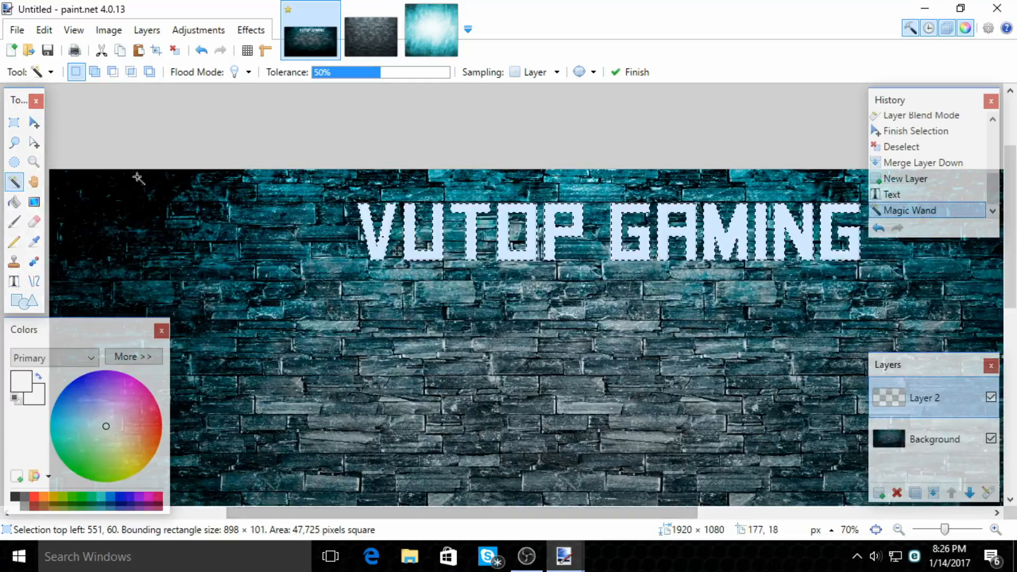
pyautogui.click(33, 201)
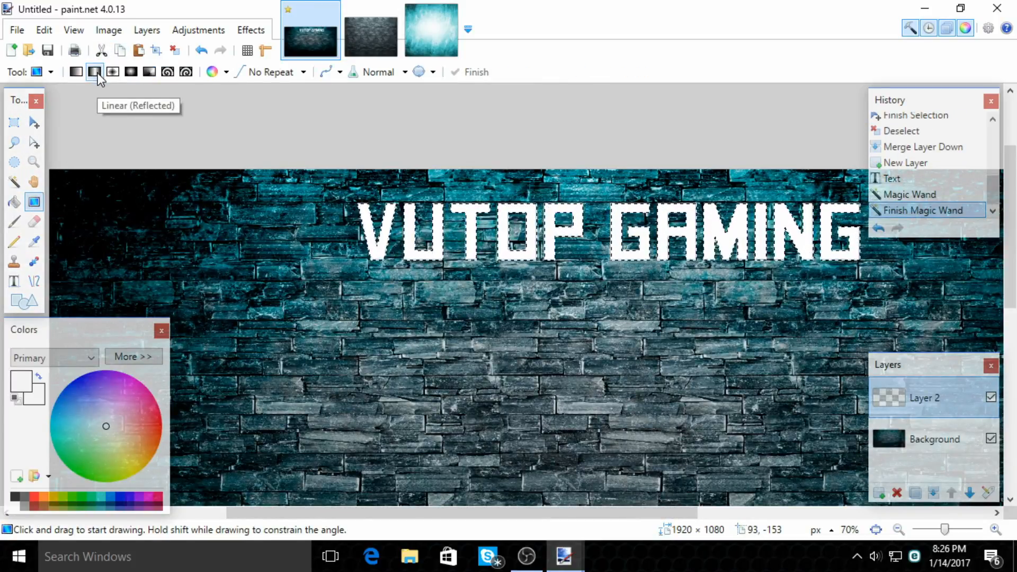
pyautogui.click(96, 74)
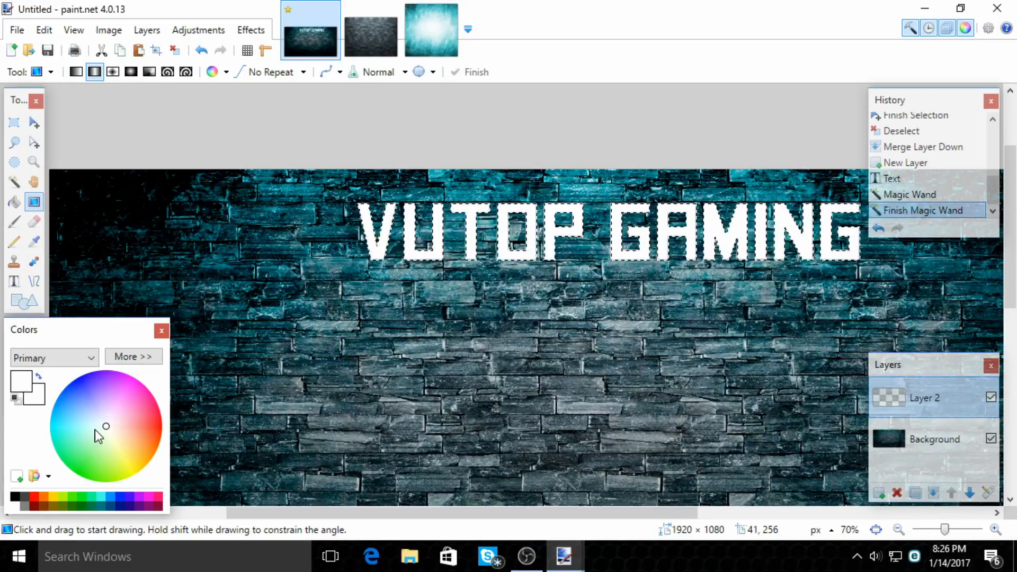
pyautogui.moveTo(102, 427); pyautogui.dragTo(66, 429)
pyautogui.click(38, 398)
pyautogui.moveTo(77, 391); pyautogui.dragTo(74, 383)
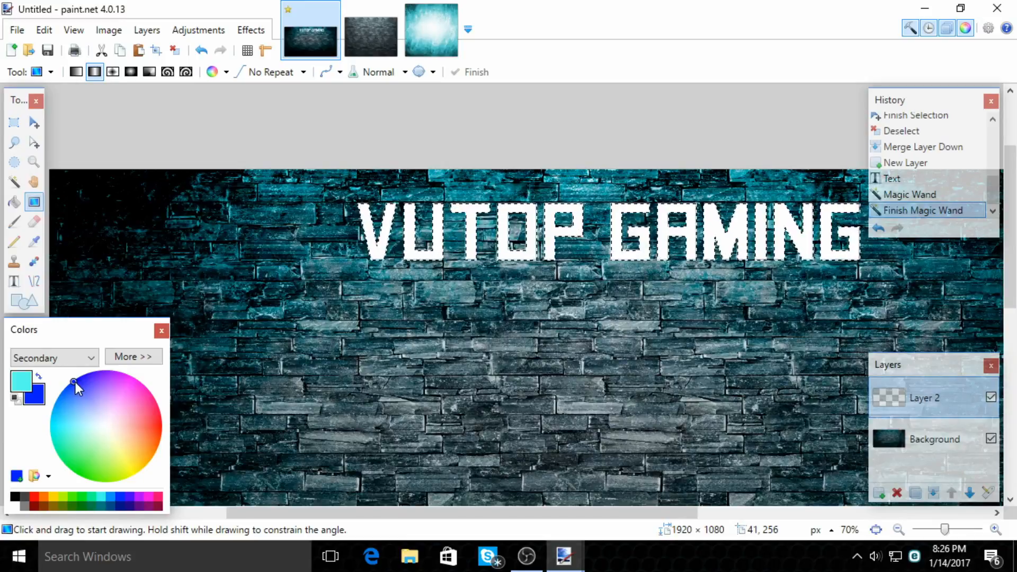
# Try a pink secondary color in a vertical reflected gradient across the title letters, and undo the gradient.
pyautogui.moveTo(75, 382)
pyautogui.mouseDown()
pyautogui.moveTo(133, 425)
pyautogui.moveTo(160, 405)
pyautogui.mouseUp()
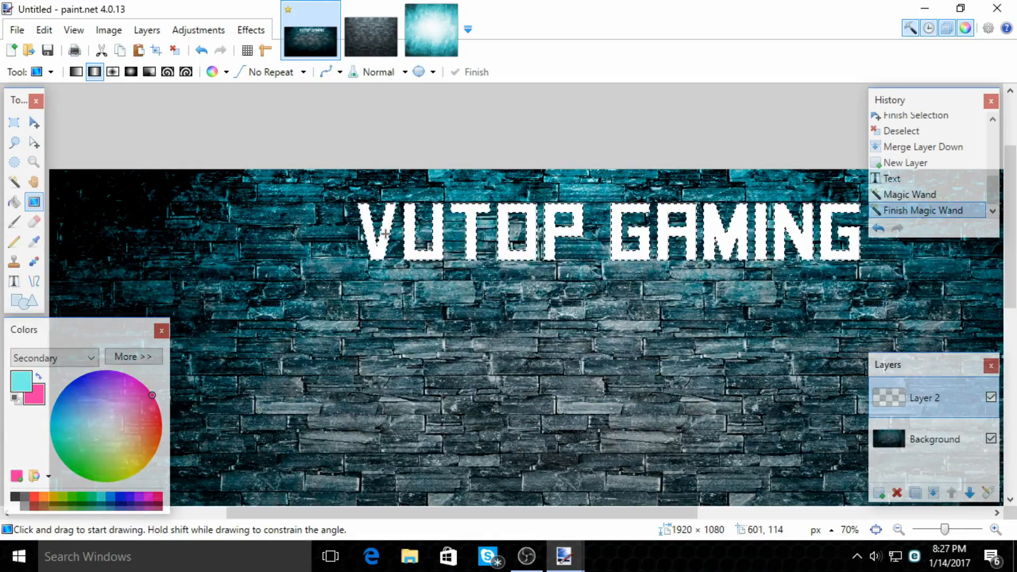
pyautogui.moveTo(385, 233); pyautogui.dragTo(383, 184)
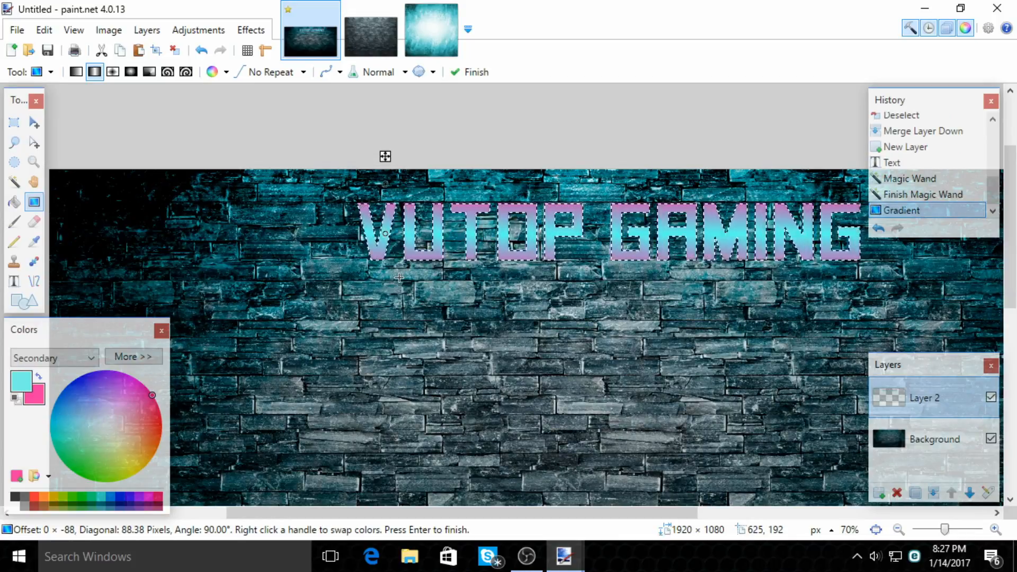
pyautogui.hotkey('ctrl', 'z')
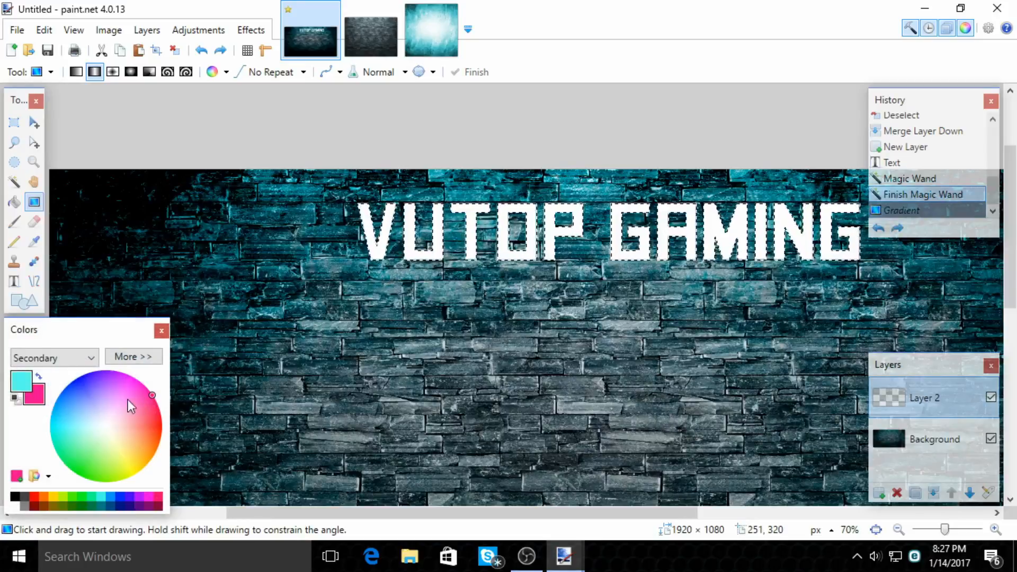
# Fill the selected letters with a vertical cyan-to-blue reflected gradient spanning about 80 pixels, and deselect them.
pyautogui.click(73, 380)
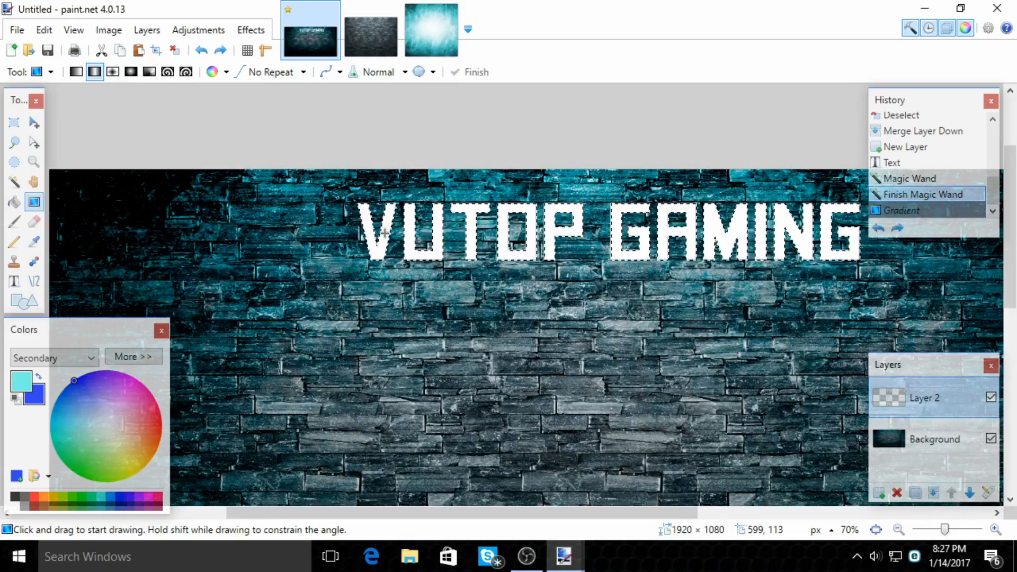
pyautogui.moveTo(381, 233); pyautogui.dragTo(387, 188)
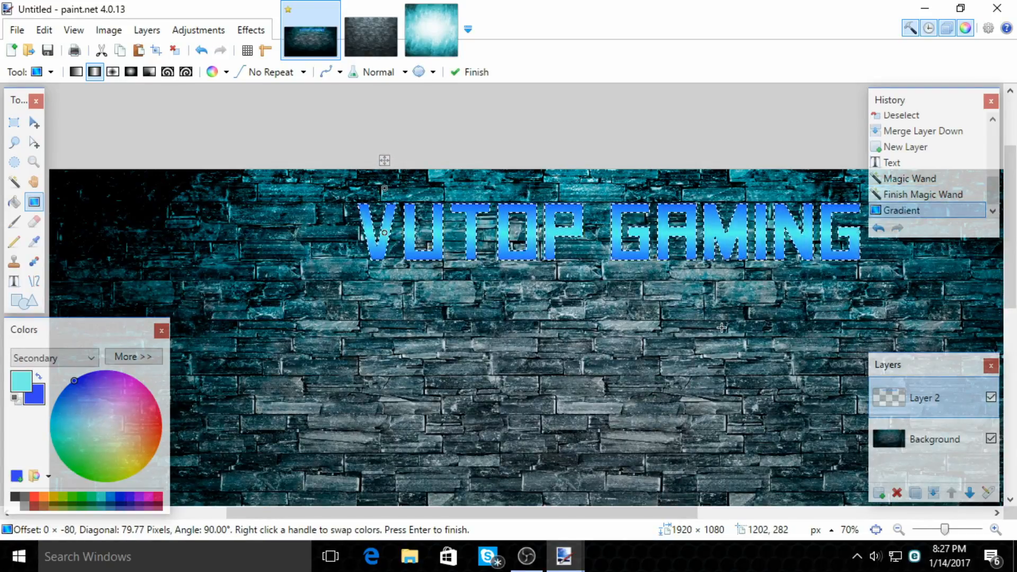
pyautogui.hotkey('ctrl', 'd')
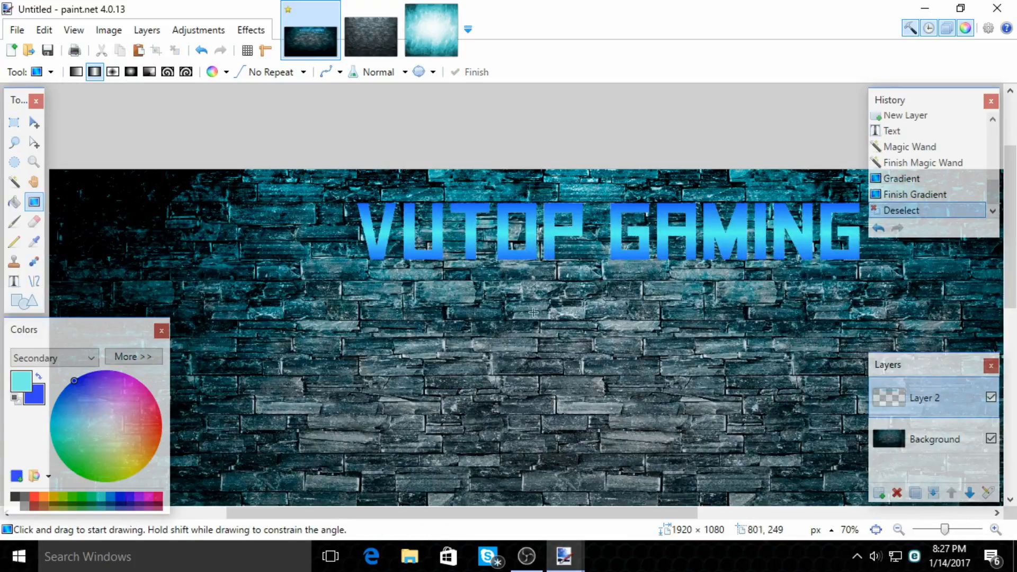
# Give the title a solid black Drop Shadow outline with widening radius 6 and blur radius 0.
pyautogui.click(250, 32)
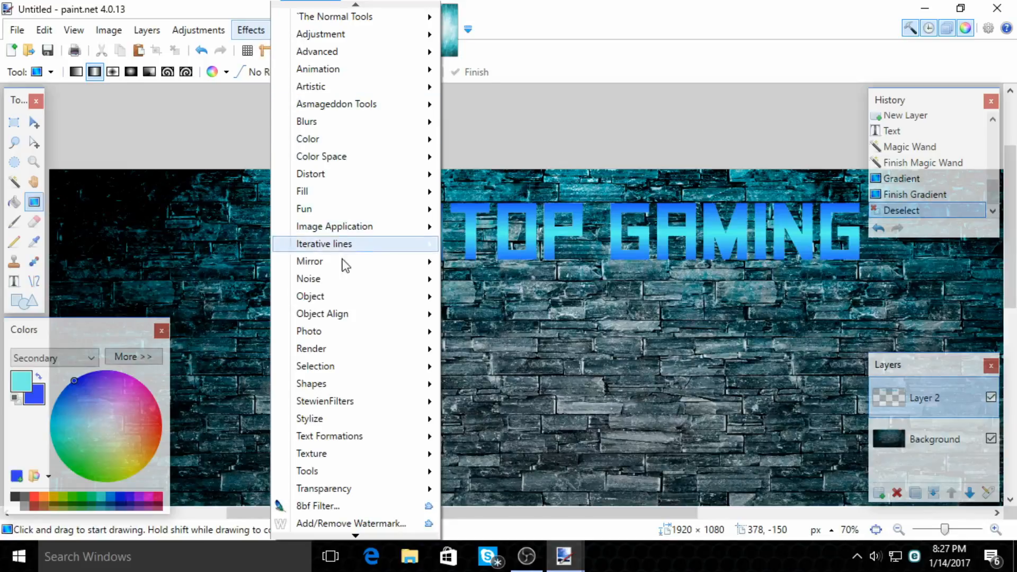
pyautogui.moveTo(330, 300)
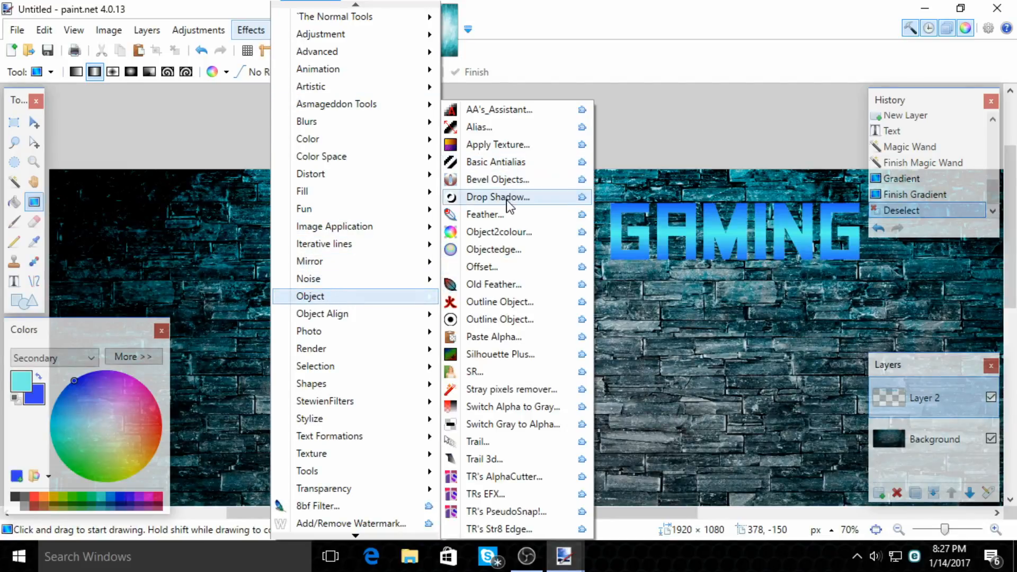
pyautogui.click(493, 205)
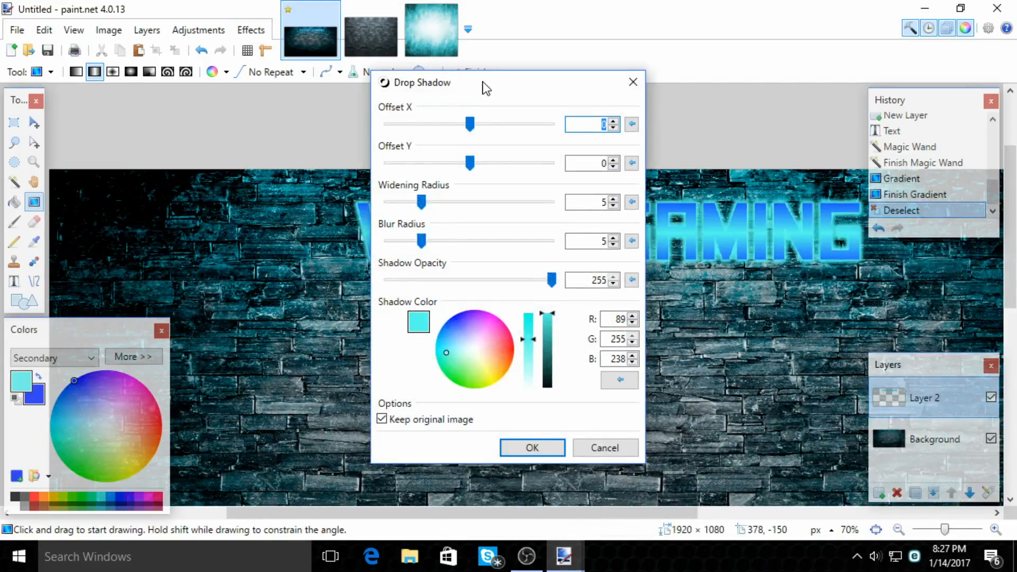
pyautogui.moveTo(483, 85); pyautogui.dragTo(356, 79)
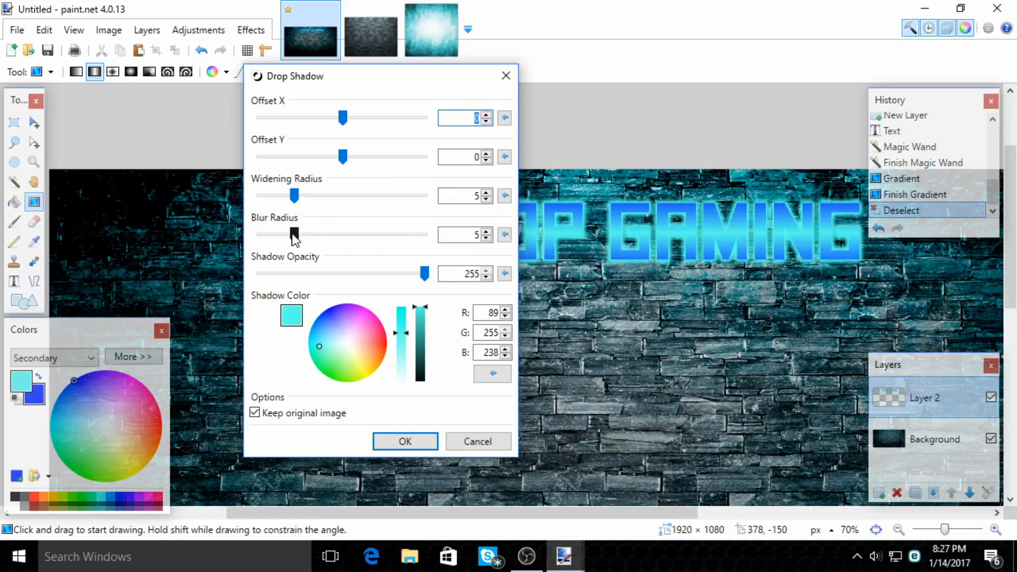
pyautogui.moveTo(294, 237); pyautogui.dragTo(254, 249)
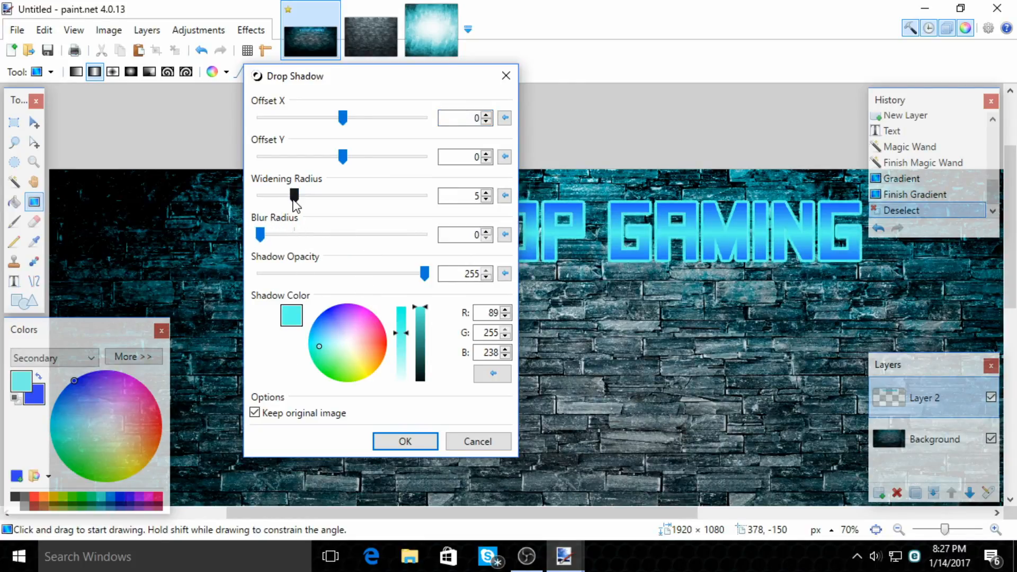
pyautogui.moveTo(295, 200); pyautogui.dragTo(301, 196)
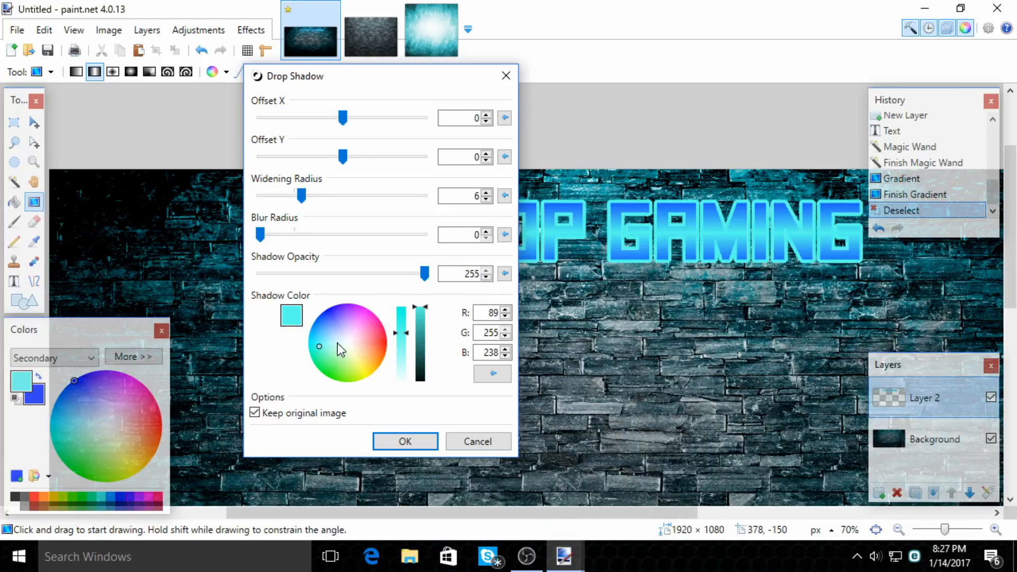
pyautogui.moveTo(426, 318); pyautogui.dragTo(419, 395)
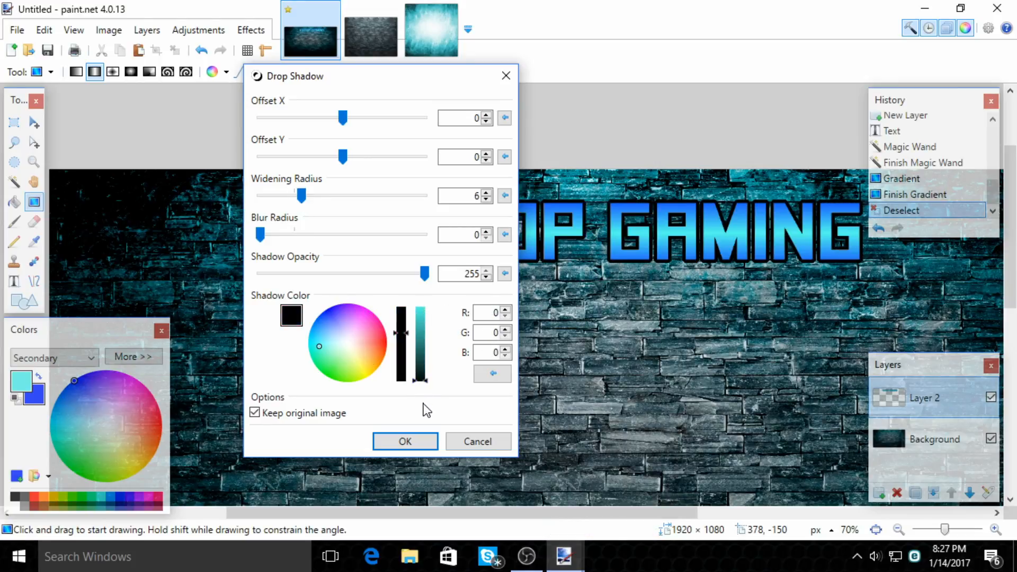
pyautogui.click(418, 446)
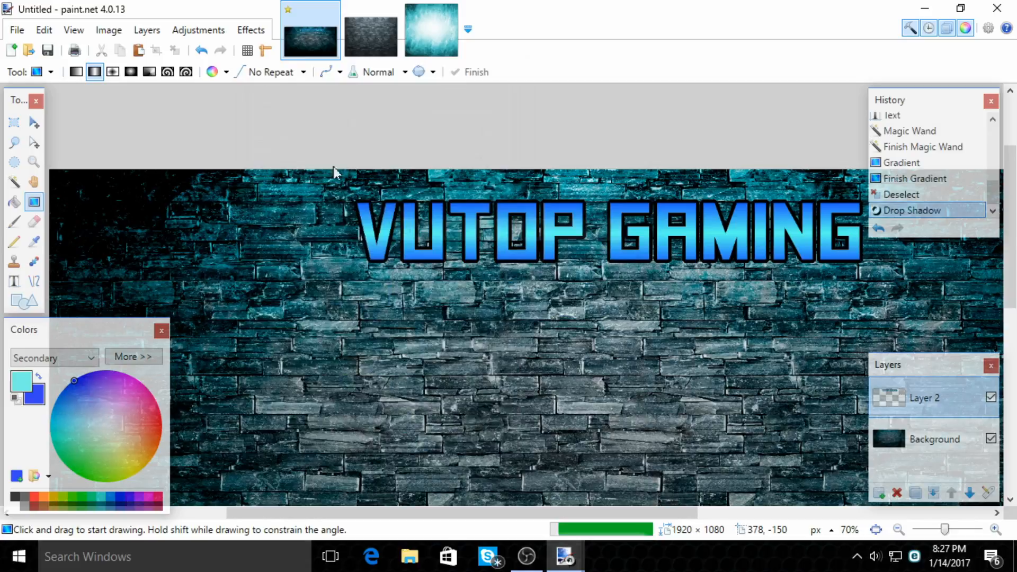
# Add a cyan Drop Shadow glow (RGB 0, 255, 246) around the title with widening radius 5 and blur radius 6.
pyautogui.click(251, 29)
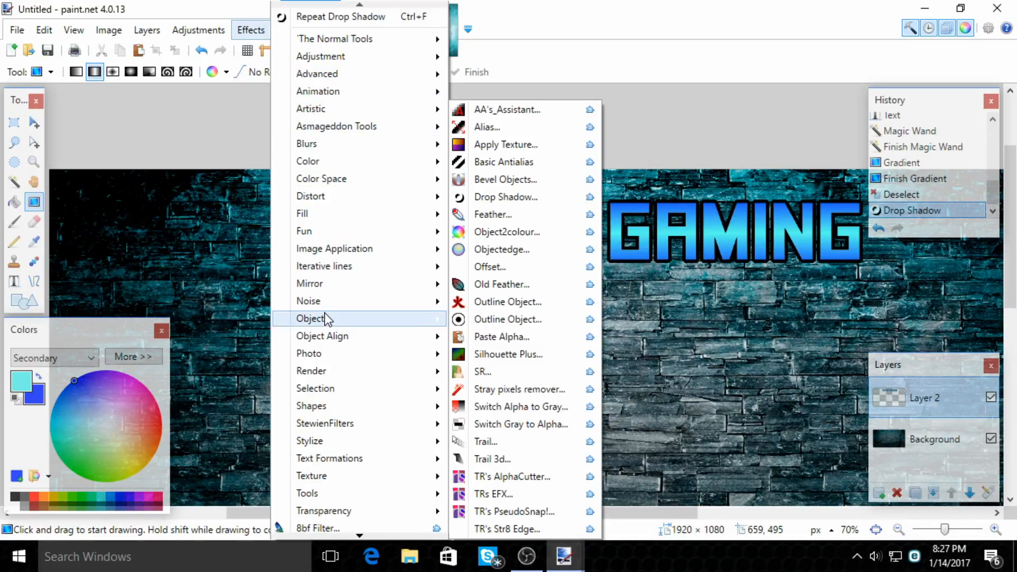
pyautogui.click(489, 198)
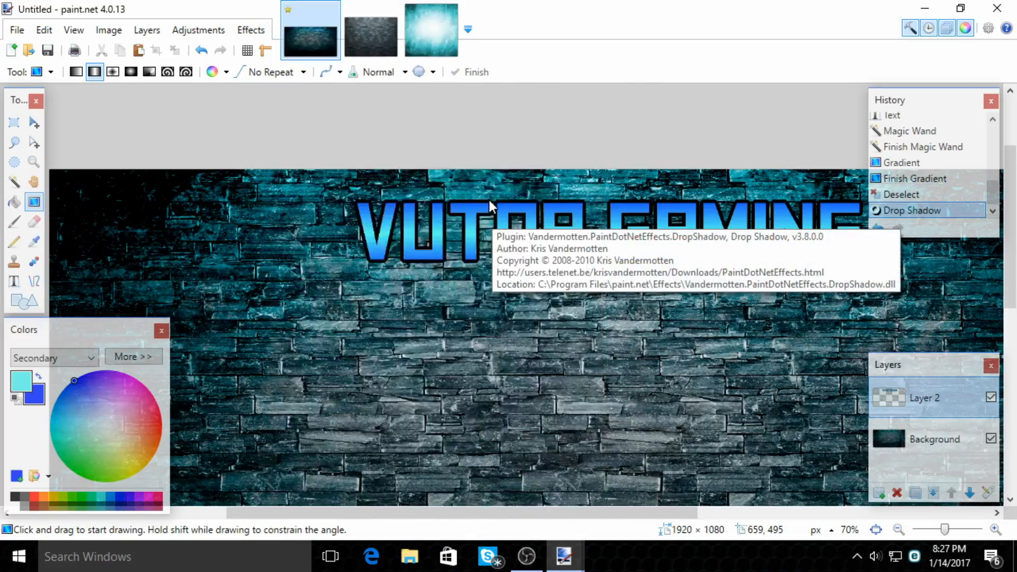
pyautogui.moveTo(389, 243); pyautogui.dragTo(428, 249)
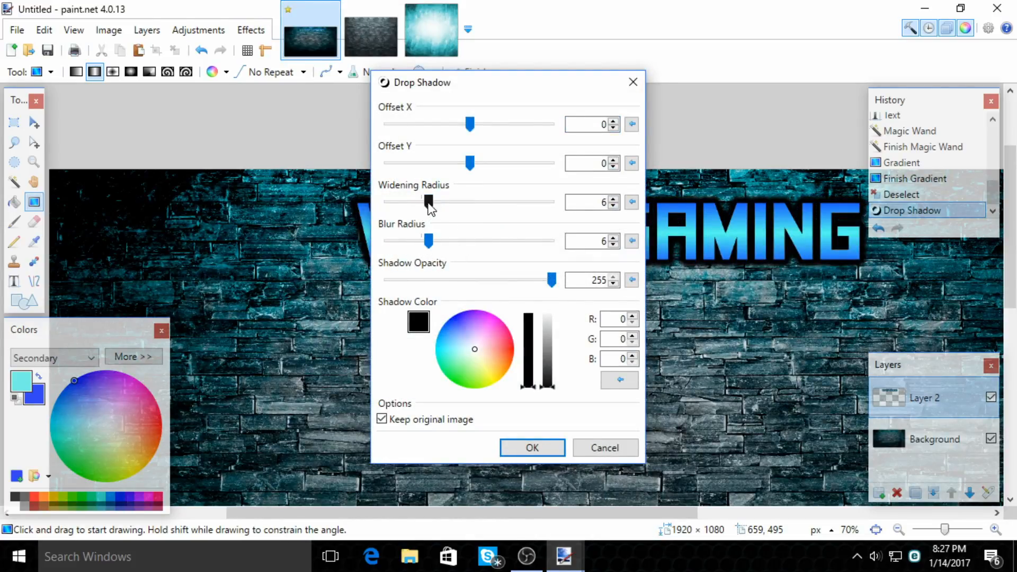
pyautogui.moveTo(430, 209); pyautogui.dragTo(422, 209)
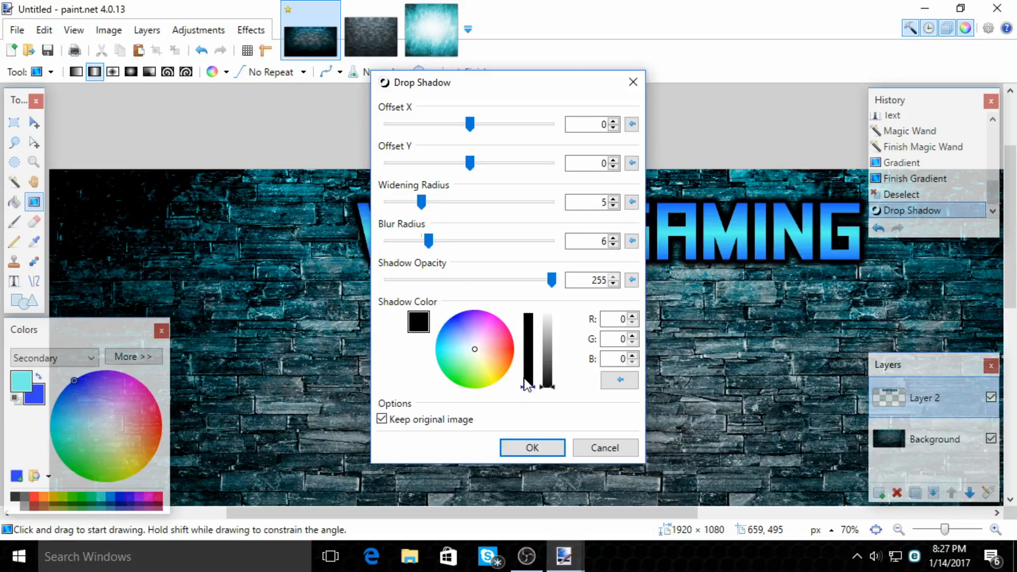
pyautogui.moveTo(481, 359); pyautogui.dragTo(431, 357)
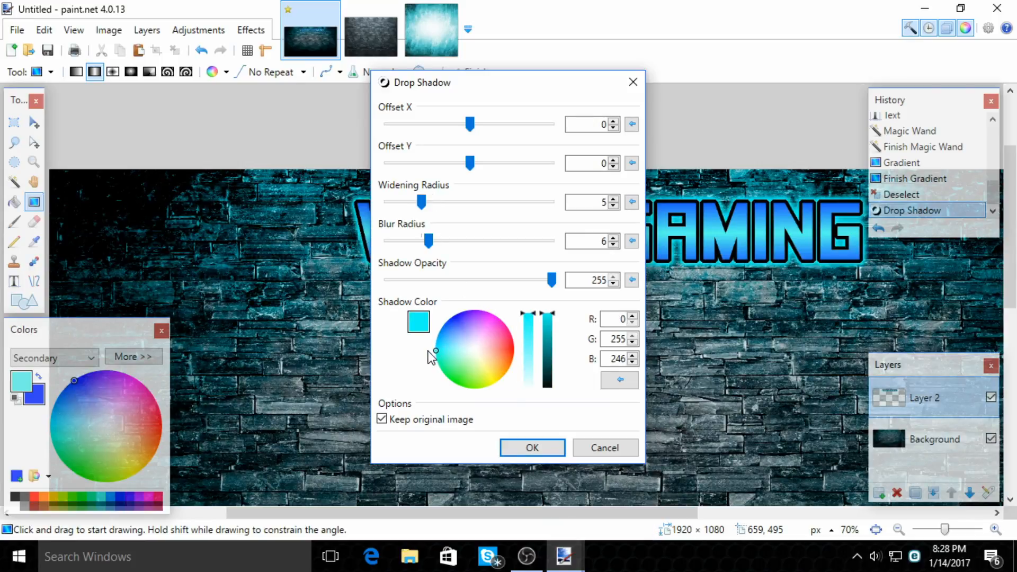
pyautogui.click(532, 448)
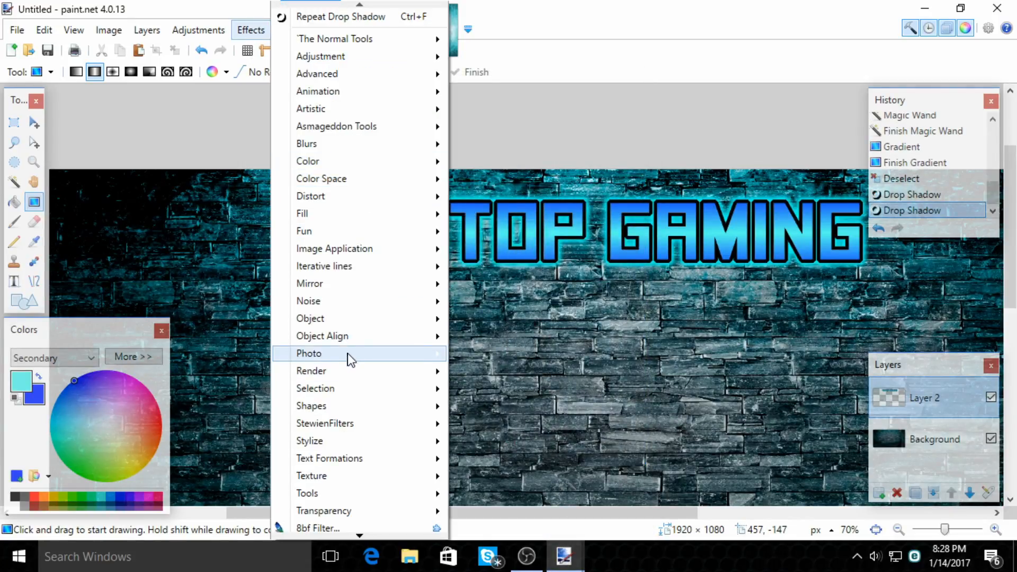
# Center the title horizontally on the canvas and add a new layer above it.
pyautogui.moveTo(349, 348)
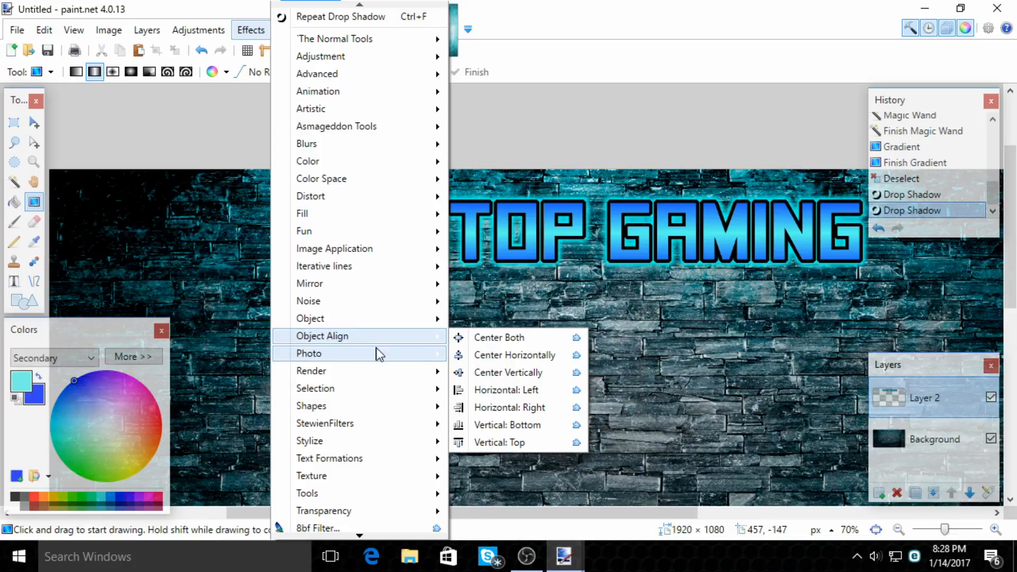
pyautogui.click(483, 358)
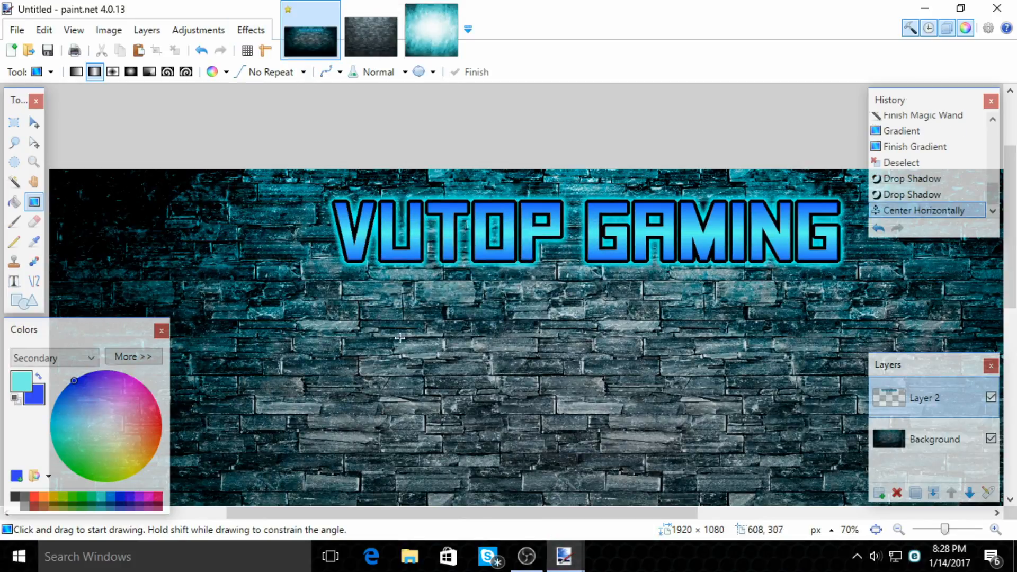
pyautogui.scroll(-4, 434, 221)
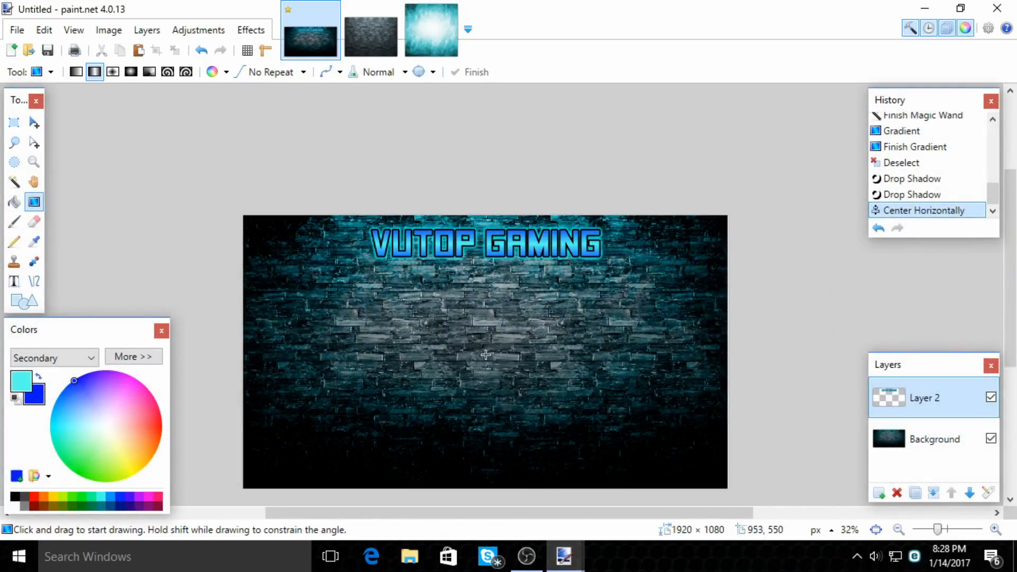
pyautogui.click(877, 494)
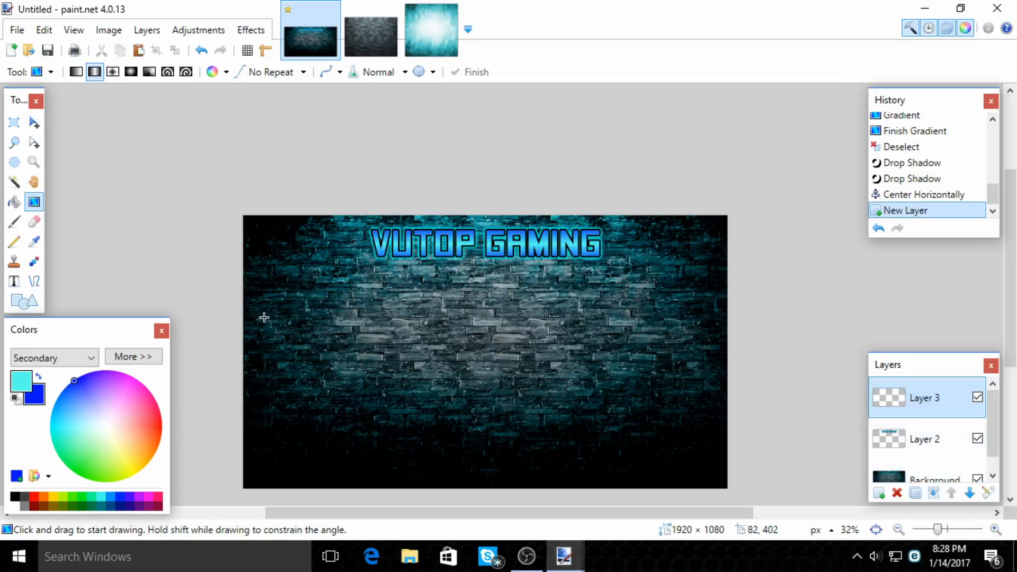
# Draw a white rectangle outline with brush width 10, about 668 × 416 pixels, in the lower-left part of the canvas.
pyautogui.hscroll(-2, 277, 365)
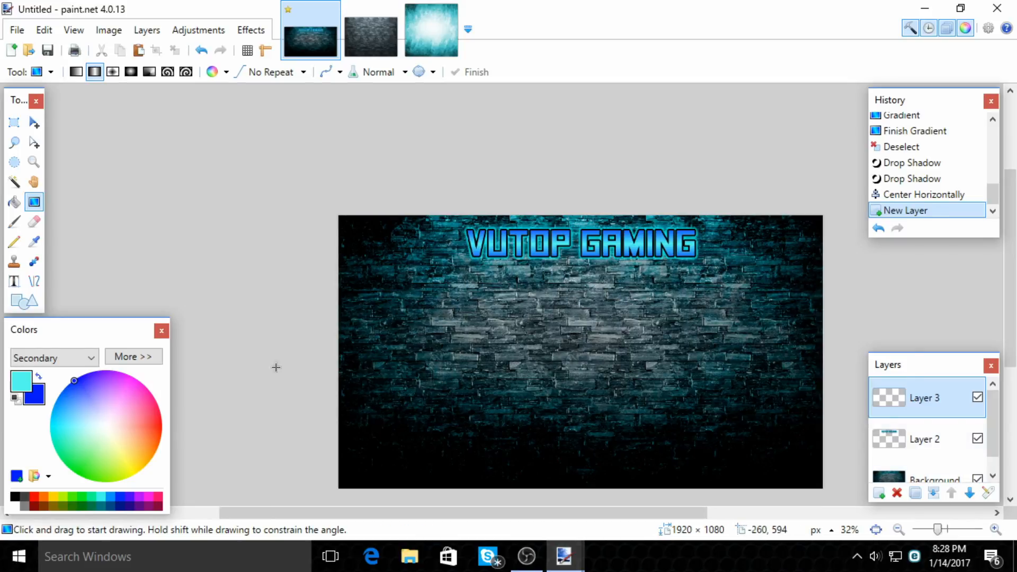
pyautogui.hscroll(2, 286, 366)
pyautogui.scroll(1, 463, 371)
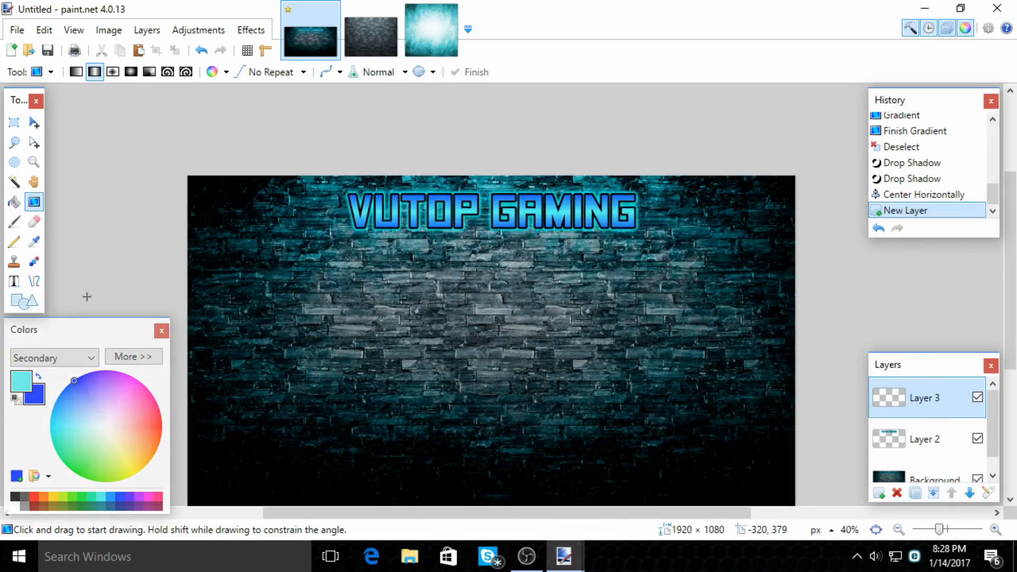
pyautogui.click(19, 303)
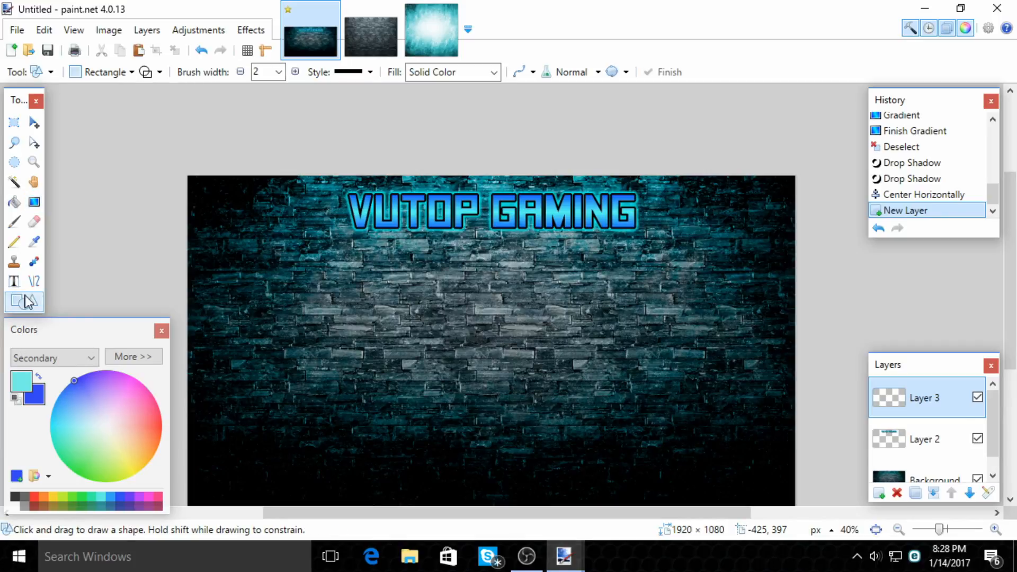
pyautogui.click(277, 72)
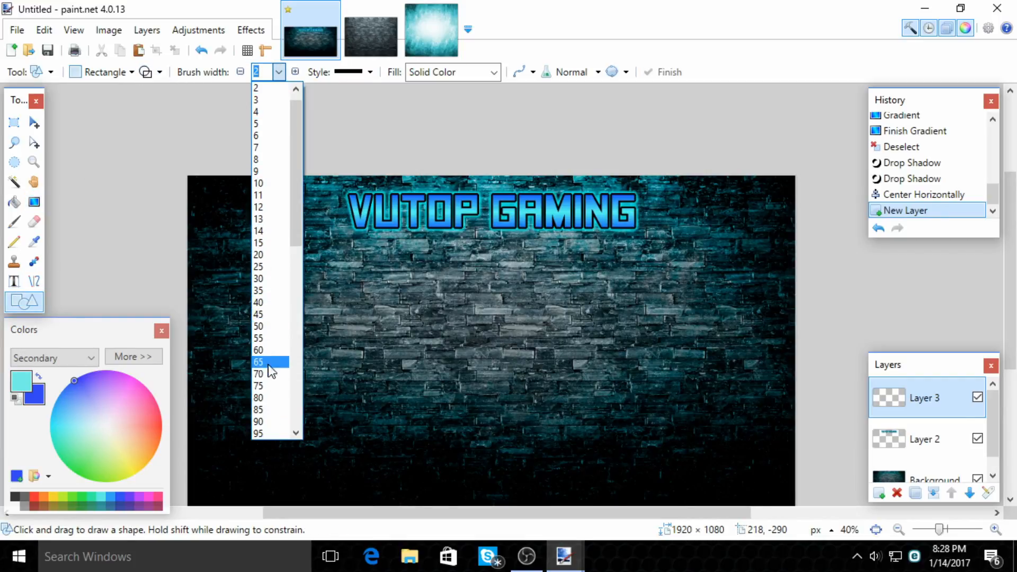
pyautogui.click(270, 184)
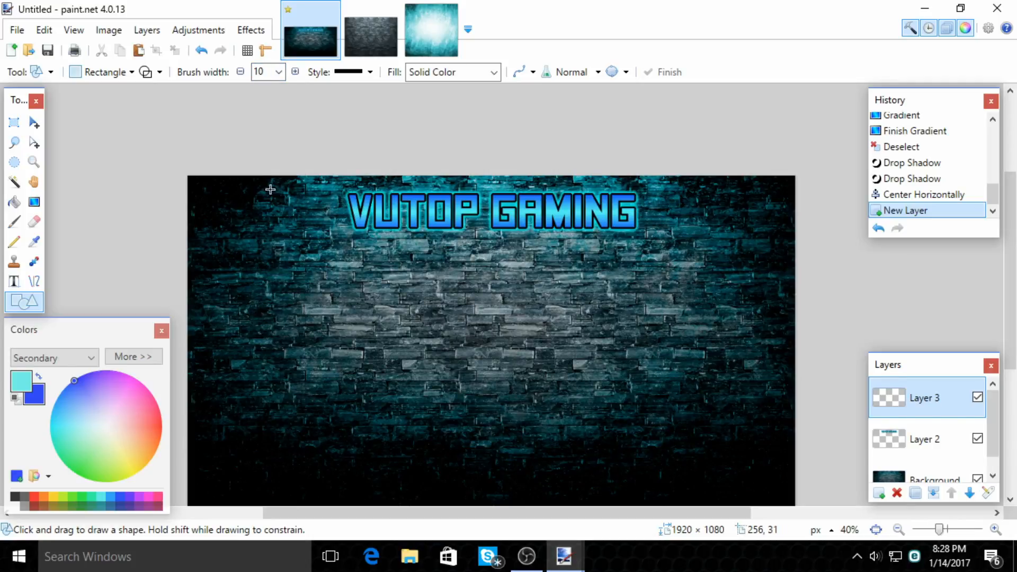
pyautogui.click(20, 381)
pyautogui.click(15, 505)
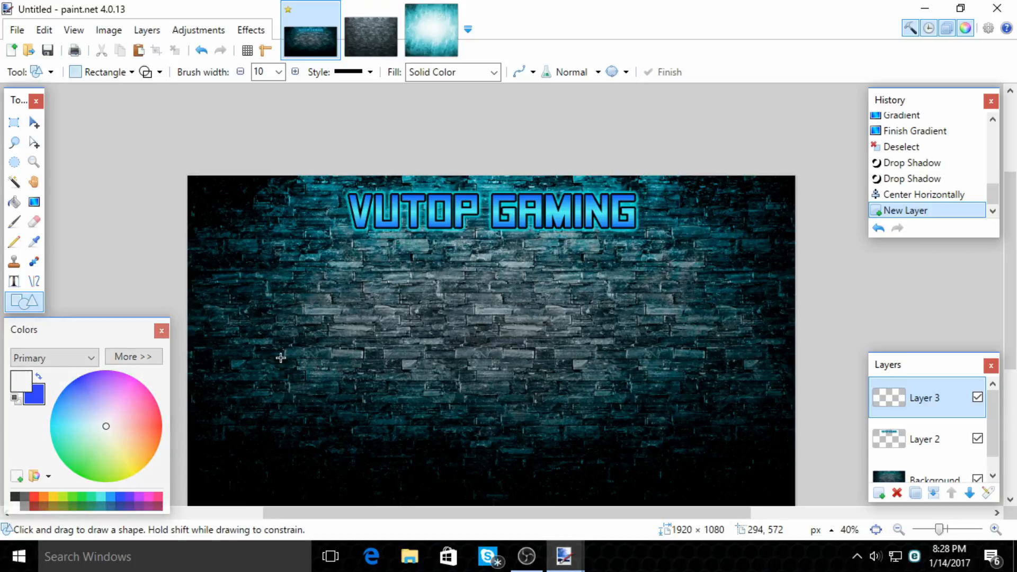
pyautogui.moveTo(244, 313)
pyautogui.mouseDown()
pyautogui.moveTo(327, 411)
pyautogui.moveTo(390, 453)
pyautogui.moveTo(256, 497)
pyautogui.moveTo(273, 502)
pyautogui.moveTo(340, 377)
pyautogui.moveTo(394, 348)
pyautogui.moveTo(388, 363)
pyautogui.moveTo(435, 431)
pyautogui.moveTo(456, 429)
pyautogui.mouseUp()
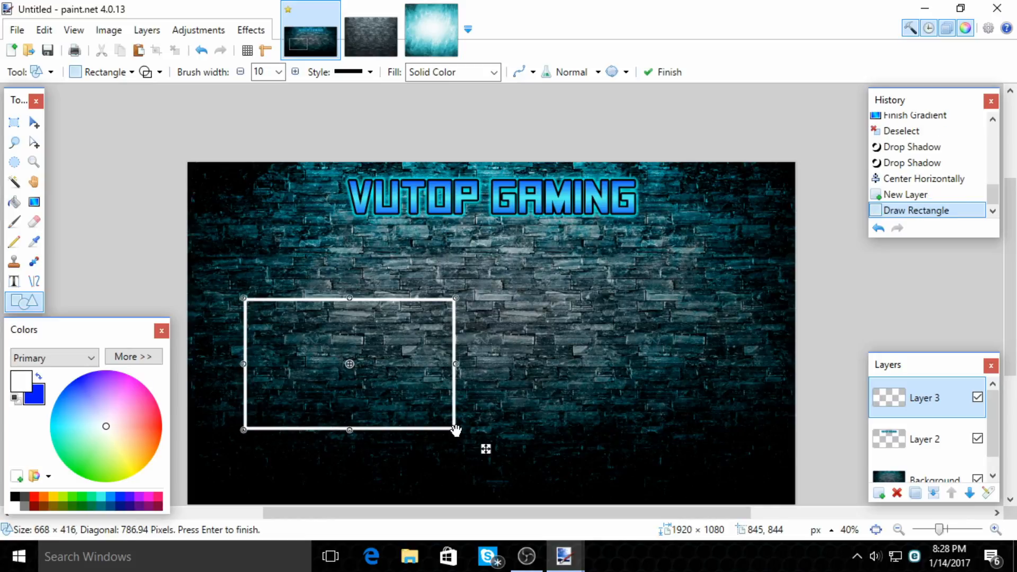
# Move the white frame closer to the canvas's left edge and mirror a duplicate of its layer horizontally onto the right side.
pyautogui.moveTo(427, 395); pyautogui.dragTo(391, 387)
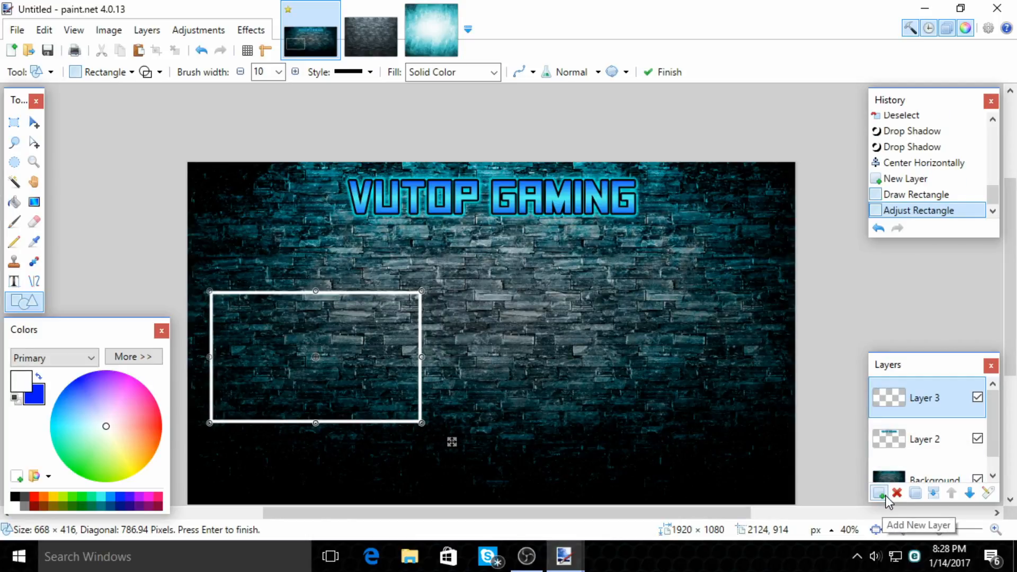
pyautogui.click(913, 495)
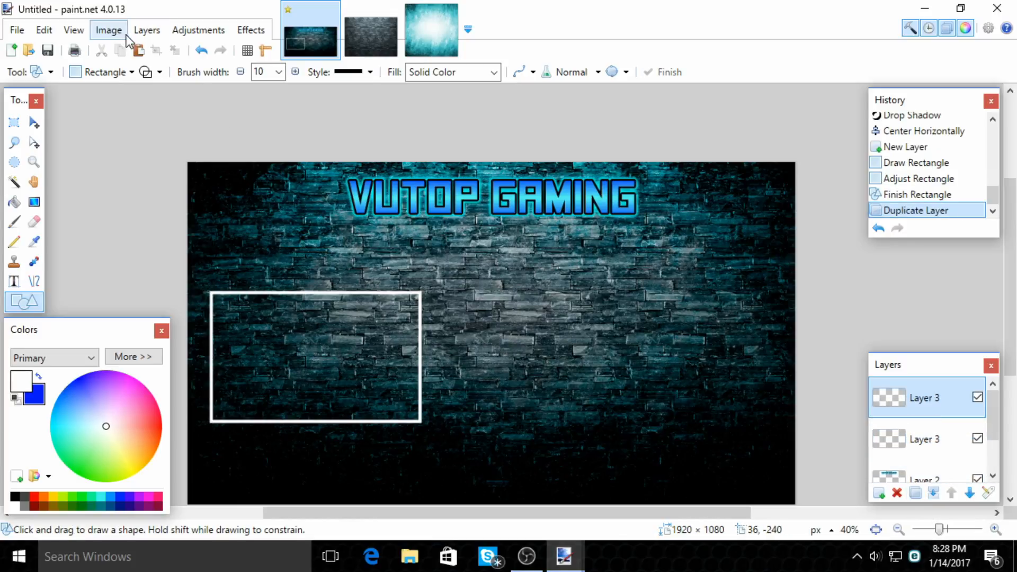
pyautogui.click(147, 30)
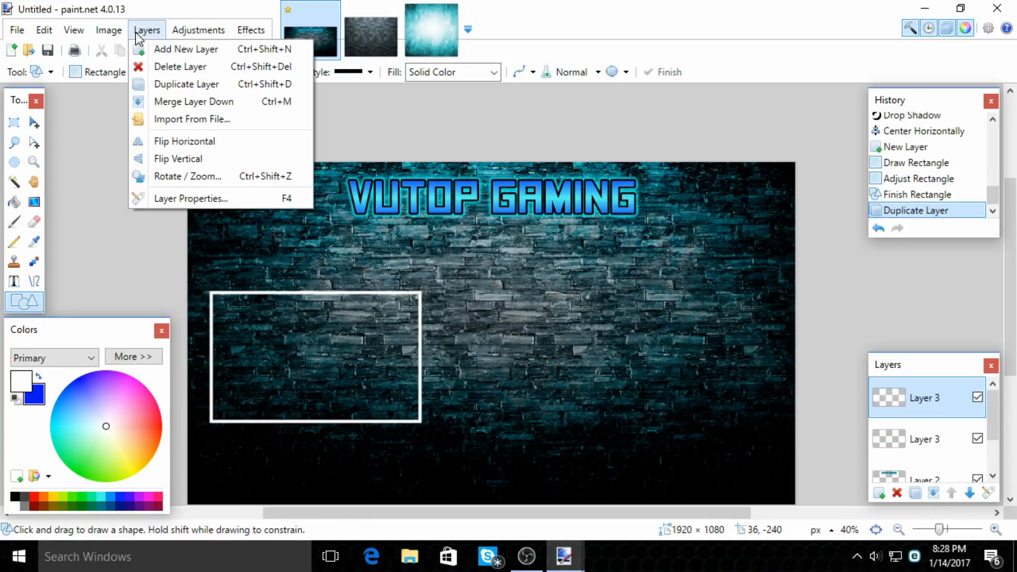
pyautogui.click(180, 140)
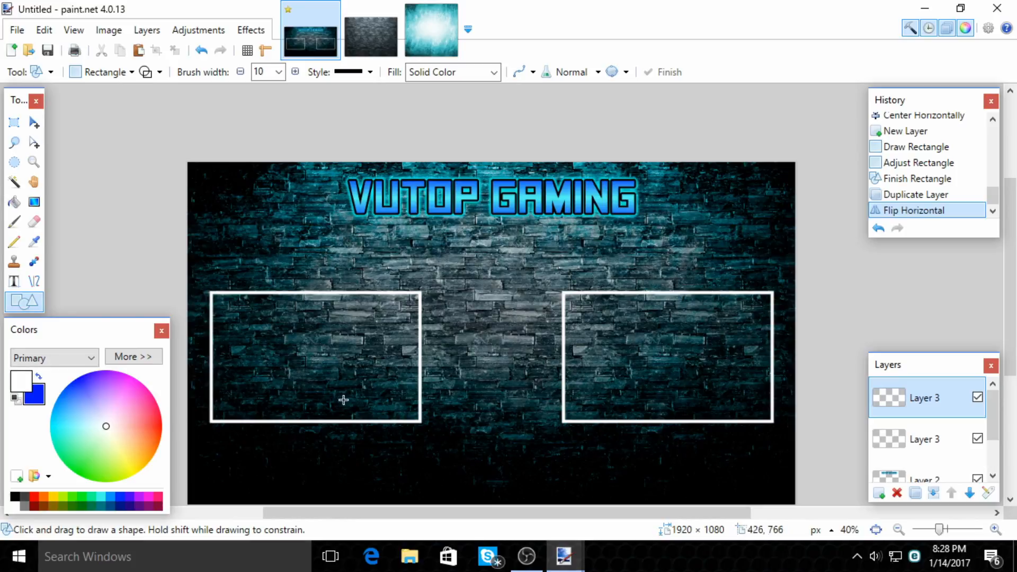
pyautogui.click(238, 32)
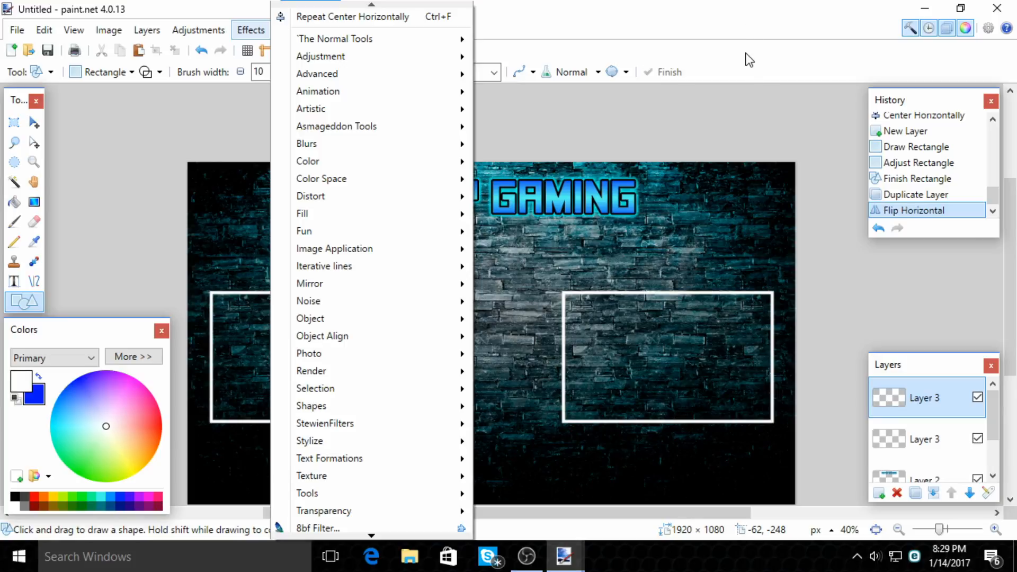
pyautogui.click(748, 74)
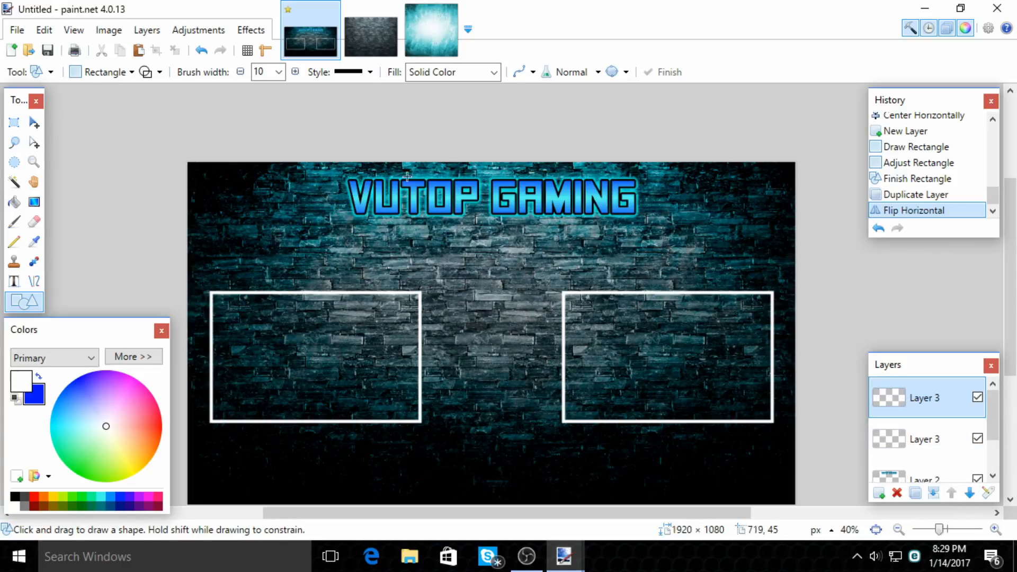
# Merge the mirrored frame layer down and select the interiors of both frames with the Magic Wand at 50% tolerance.
pyautogui.click(15, 182)
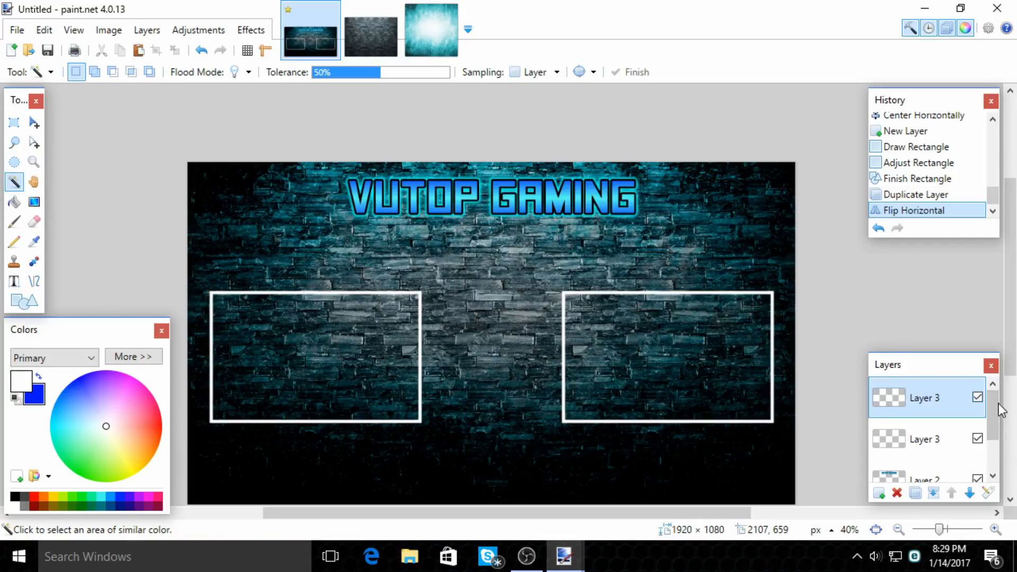
pyautogui.click(934, 498)
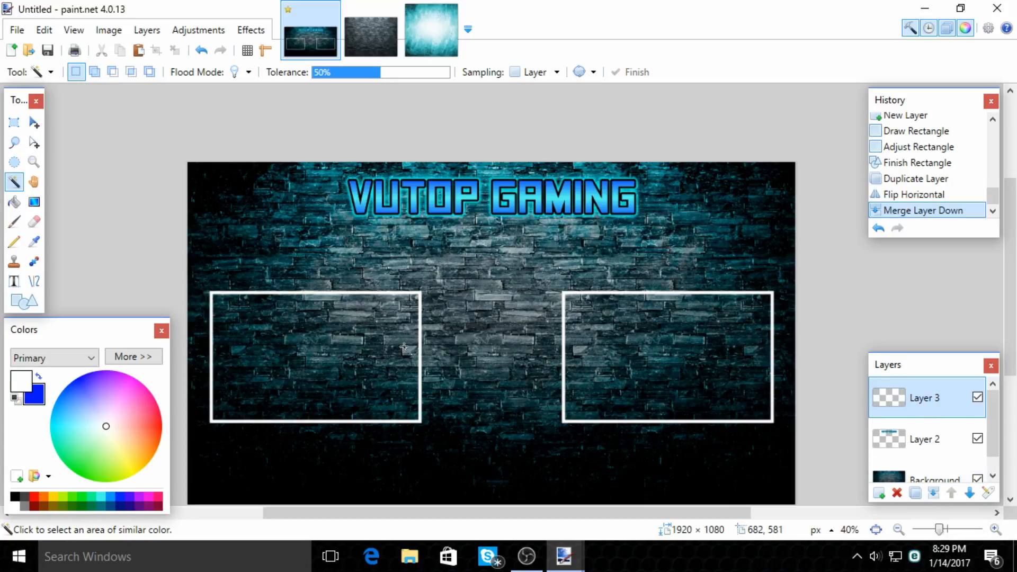
pyautogui.click(334, 346)
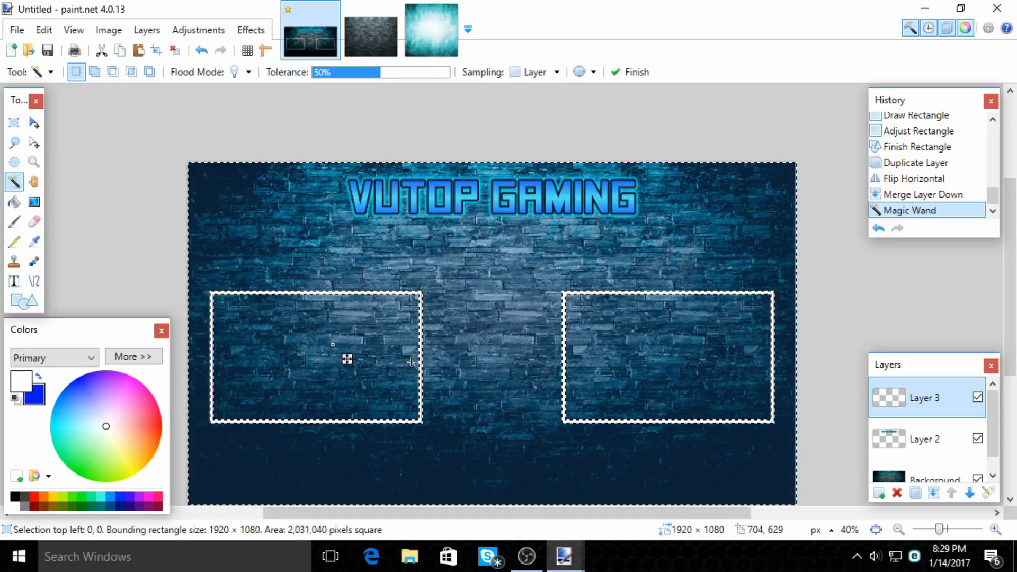
pyautogui.hotkey('ctrl', 'z')
pyautogui.click(373, 362)
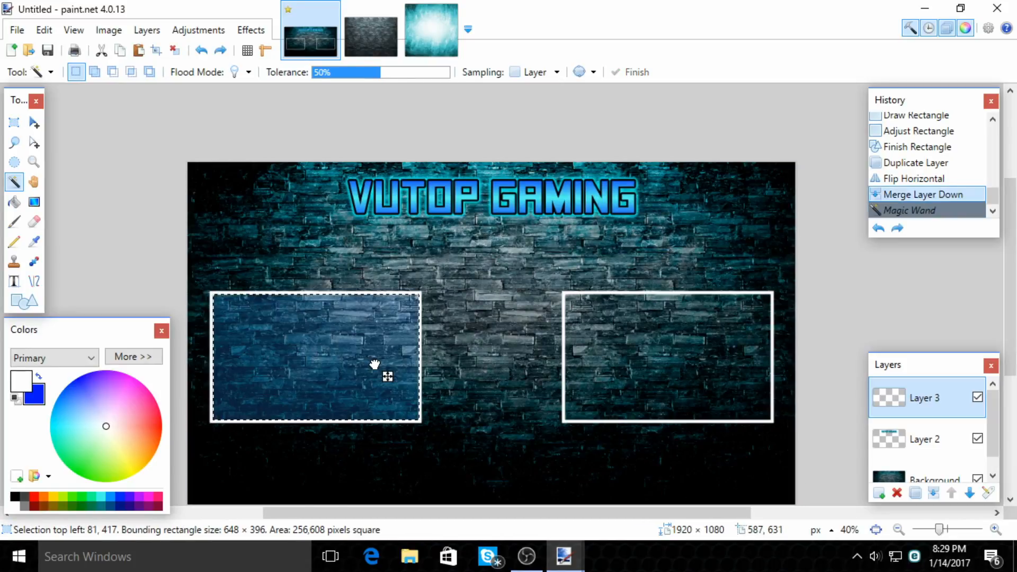
pyautogui.keyDown('ctrl'); pyautogui.click(687, 370); pyautogui.keyUp('ctrl')
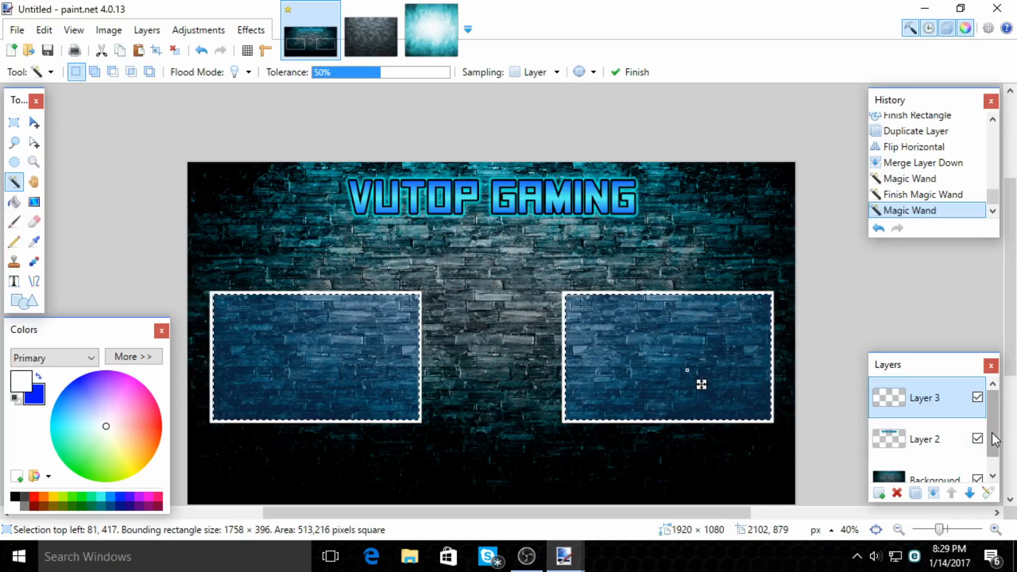
# Cut the selected frame interiors out of the Background layer.
pyautogui.scroll(-1, 927, 439)
pyautogui.click(928, 454)
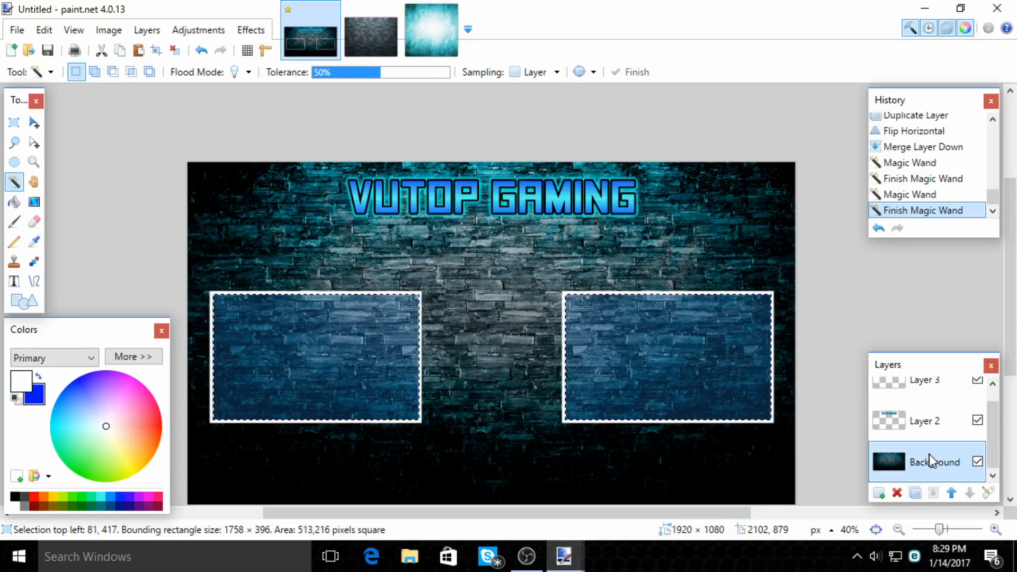
pyautogui.click(100, 50)
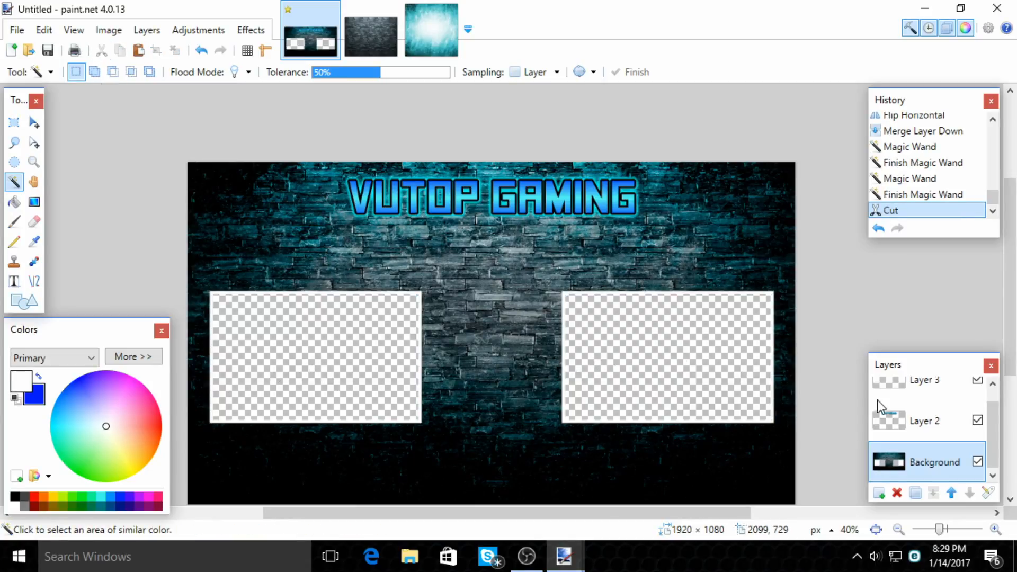
# Select the white borders of both frames on Layer 3 with the Magic Wand.
pyautogui.click(921, 426)
pyautogui.click(927, 406)
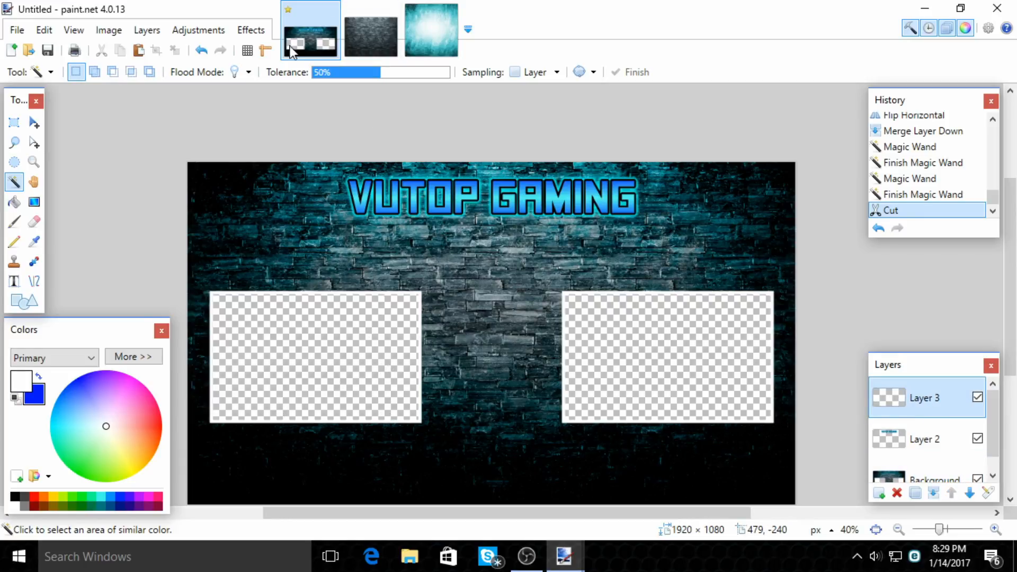
pyautogui.click(250, 32)
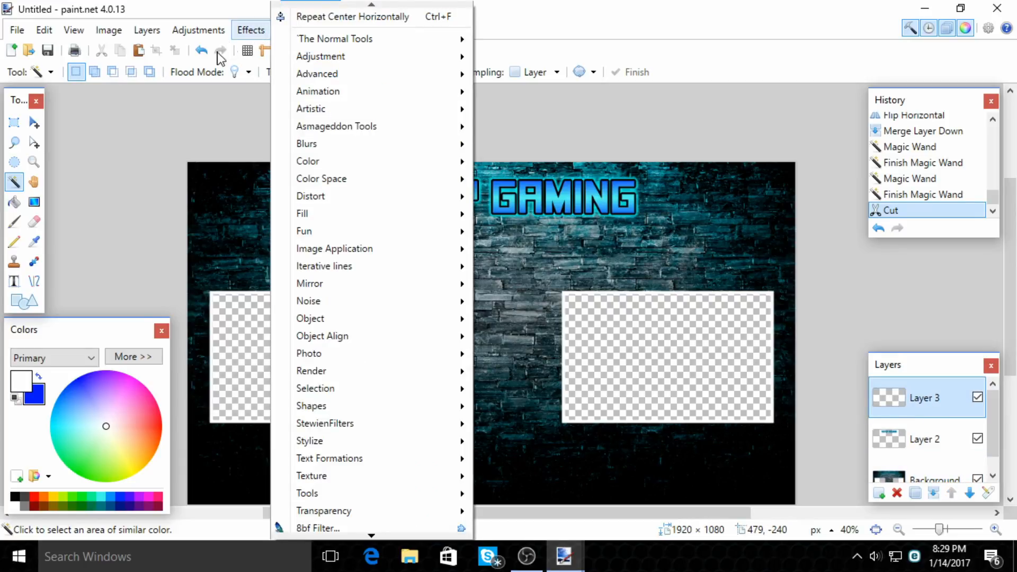
pyautogui.click(122, 125)
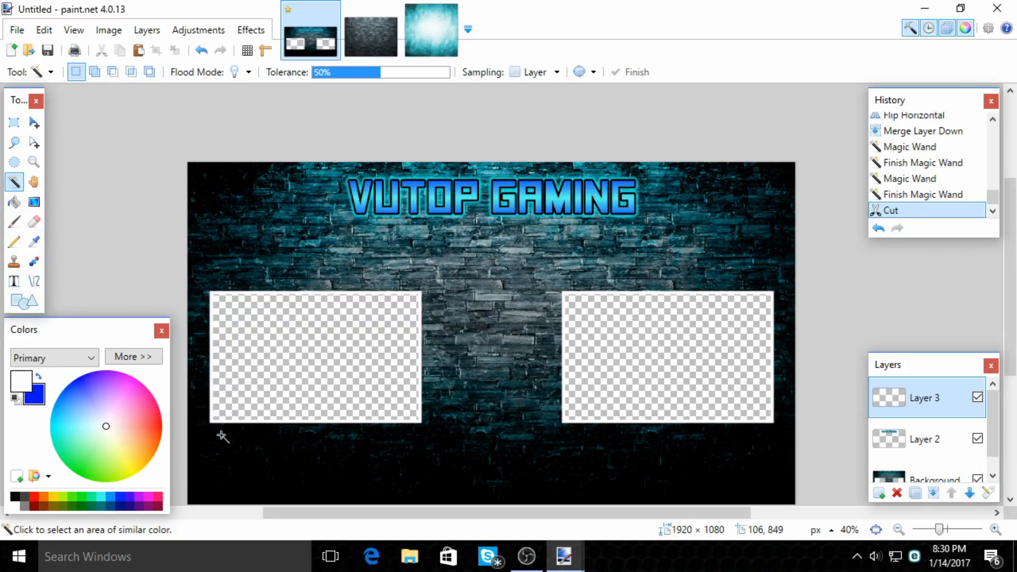
pyautogui.scroll(5, 212, 391)
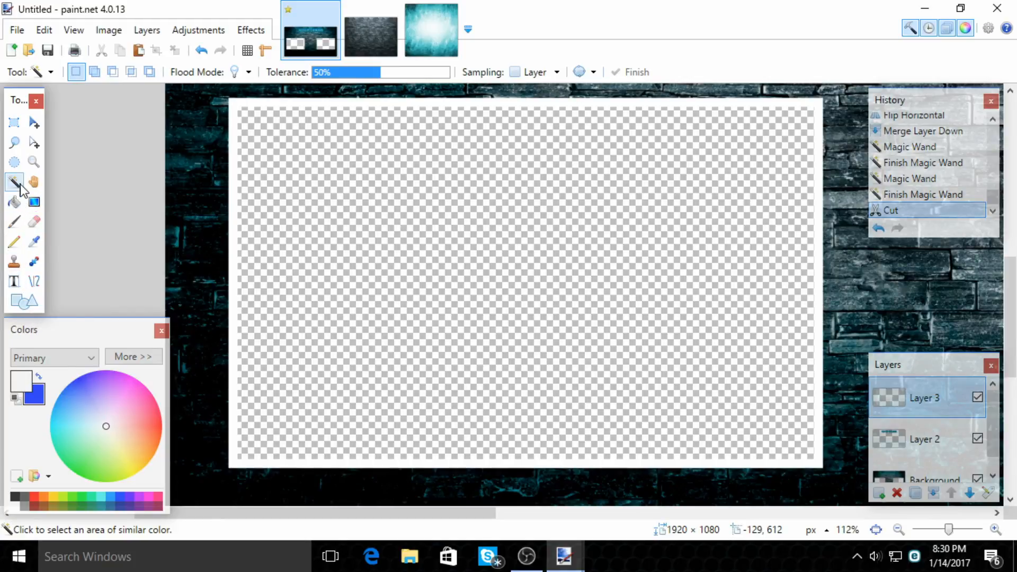
pyautogui.click(234, 256)
pyautogui.scroll(-3, 384, 237)
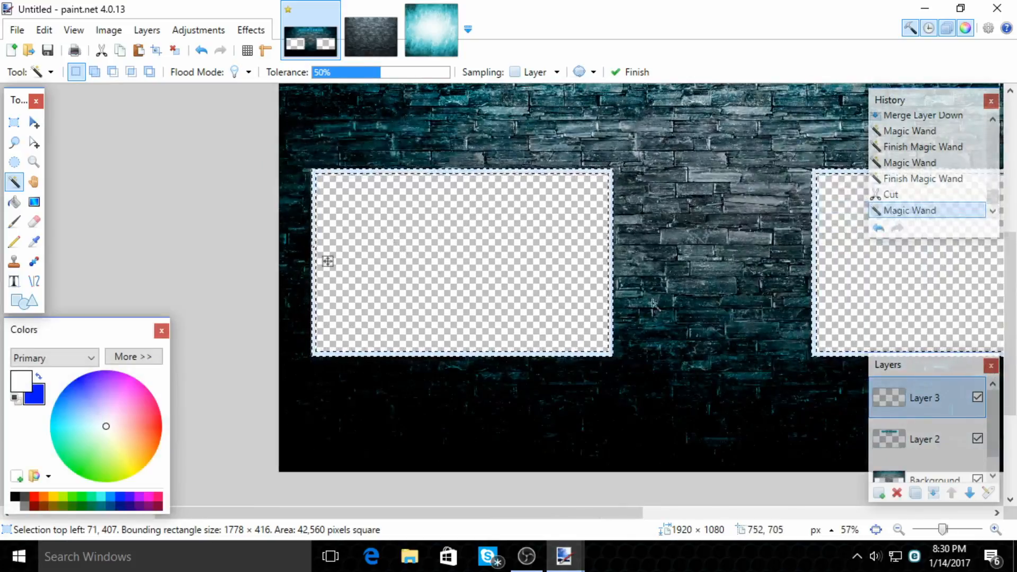
pyautogui.moveTo(447, 512); pyautogui.dragTo(491, 509)
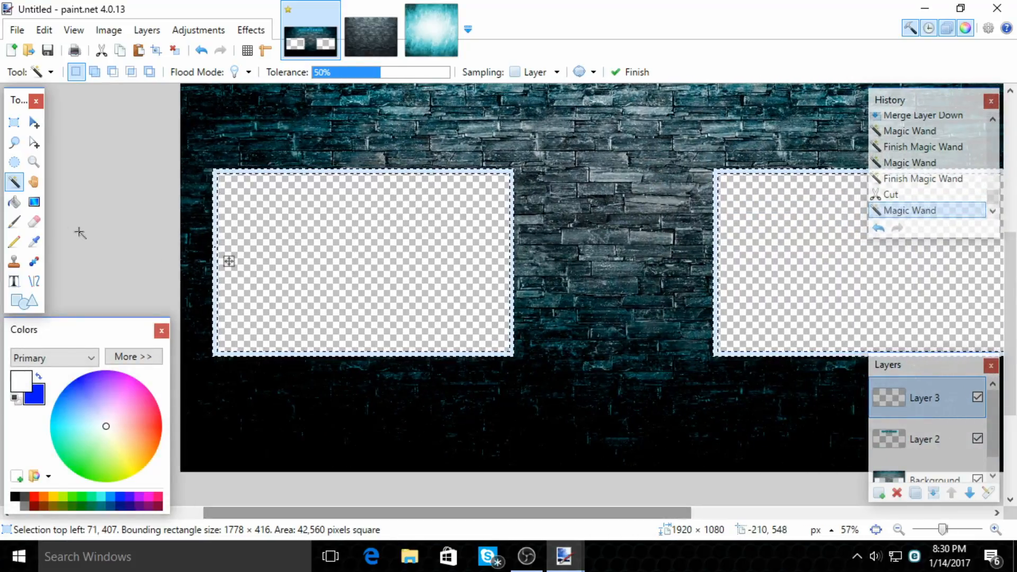
# Fill the selected frame borders with a vertical reflected gradient from light cyan to blue, about 334 pixels long, and deselect them.
pyautogui.click(29, 204)
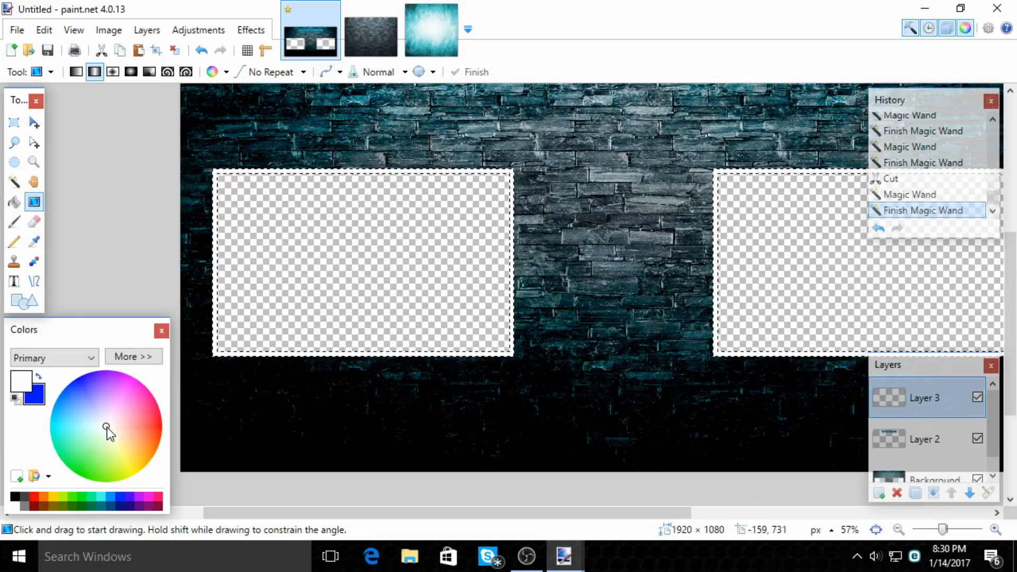
pyautogui.moveTo(108, 430)
pyautogui.mouseDown()
pyautogui.moveTo(120, 442)
pyautogui.moveTo(58, 431)
pyautogui.moveTo(73, 432)
pyautogui.mouseUp()
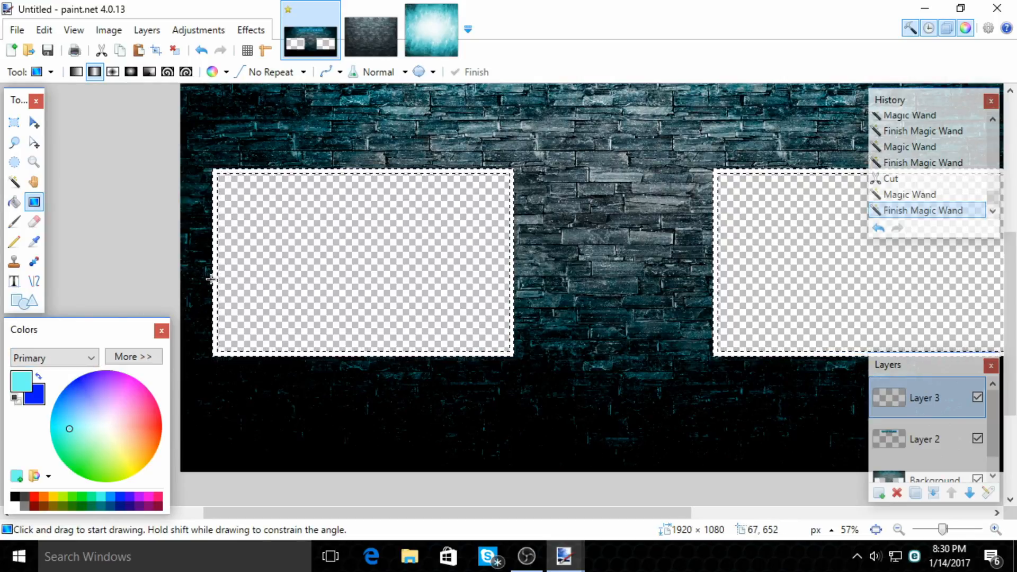
pyautogui.moveTo(214, 275); pyautogui.dragTo(220, 122)
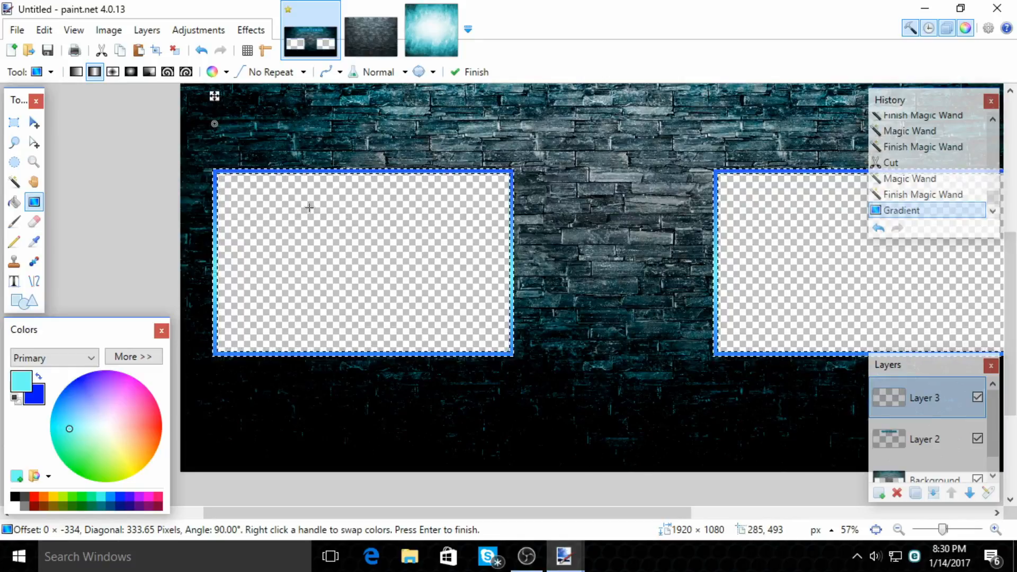
pyautogui.hotkey('ctrl', 'd')
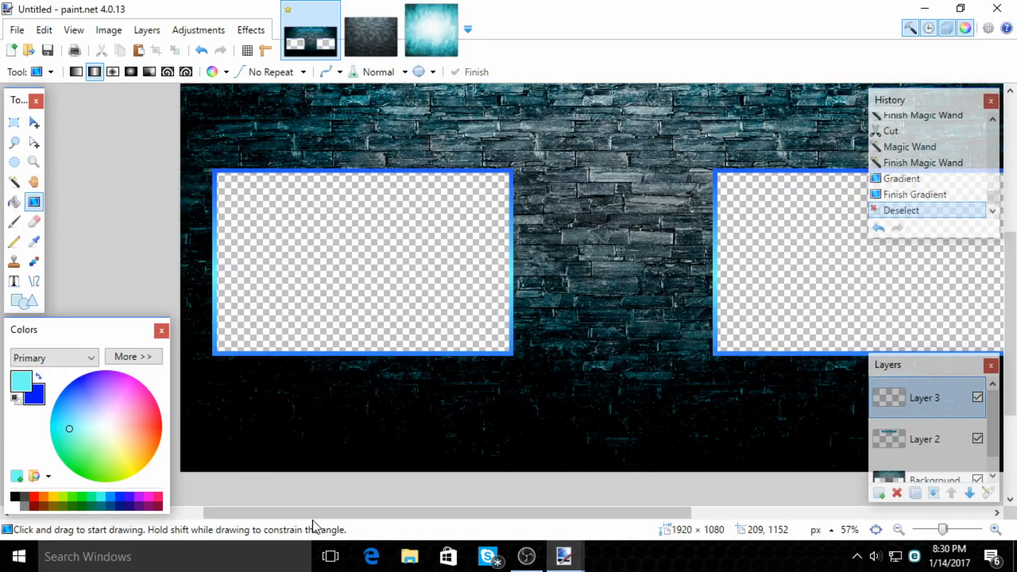
# Give the frames a solid black Drop Shadow outline with widening radius 6 and blur radius 0.
pyautogui.moveTo(328, 510); pyautogui.dragTo(380, 513)
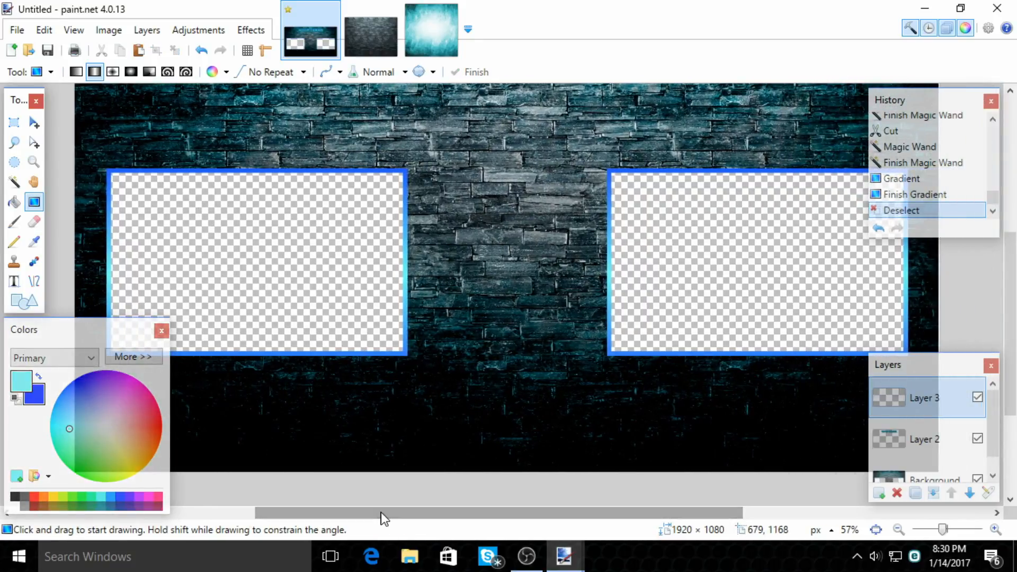
pyautogui.scroll(-1, 415, 407)
pyautogui.scroll(-1, 415, 406)
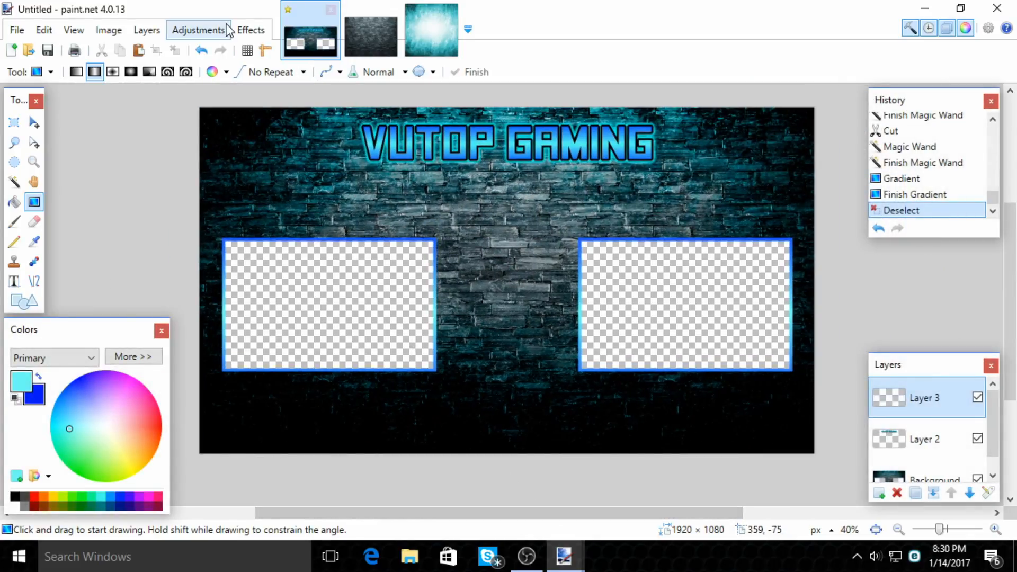
pyautogui.click(237, 32)
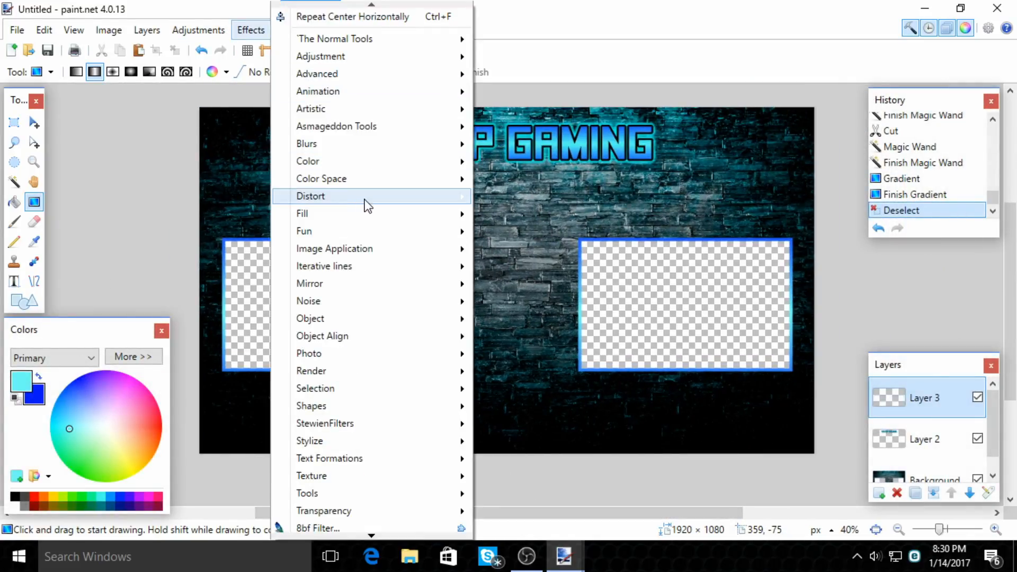
pyautogui.moveTo(353, 327)
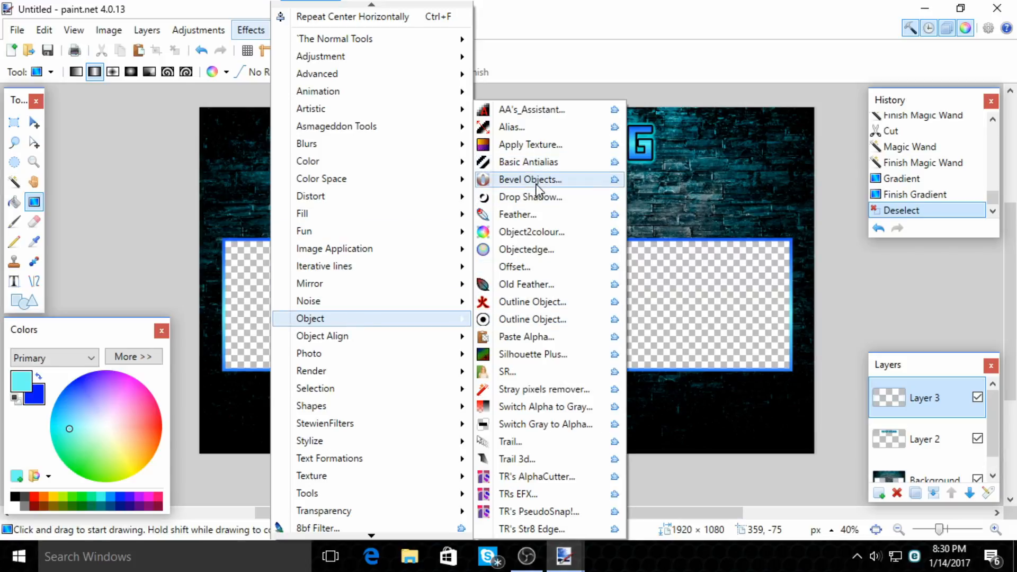
pyautogui.click(527, 197)
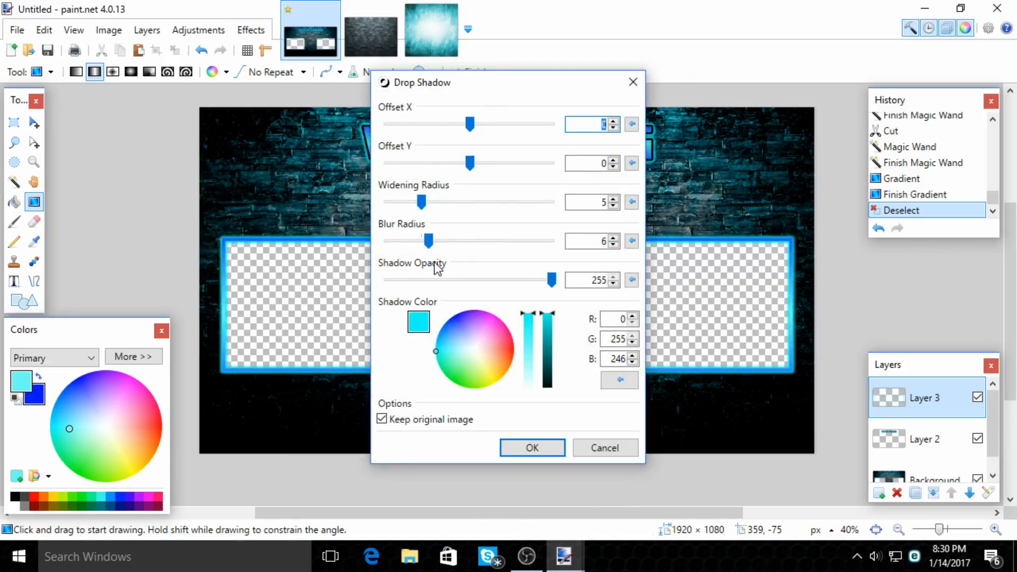
pyautogui.moveTo(429, 241); pyautogui.dragTo(370, 283)
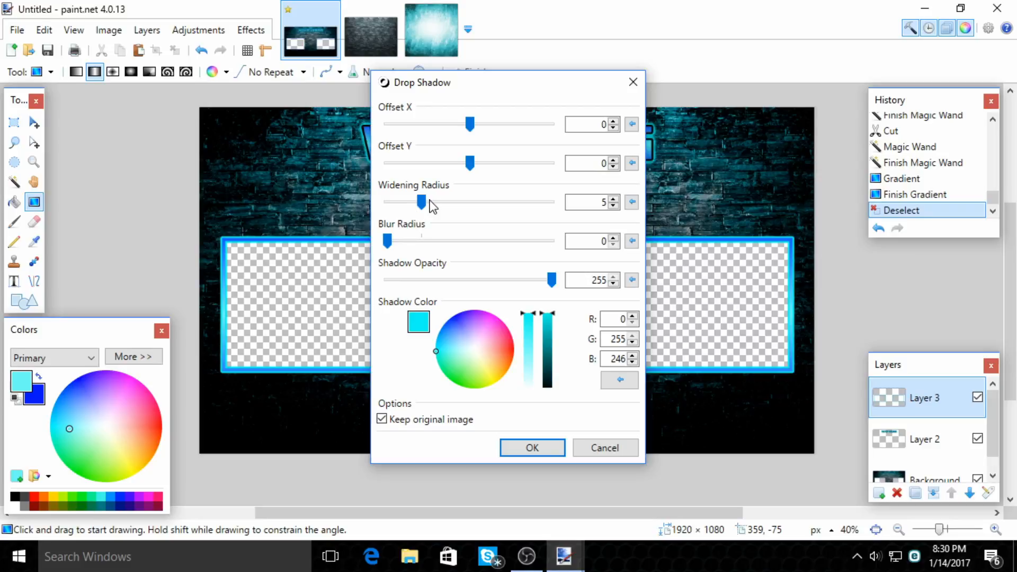
pyautogui.moveTo(424, 202); pyautogui.dragTo(428, 203)
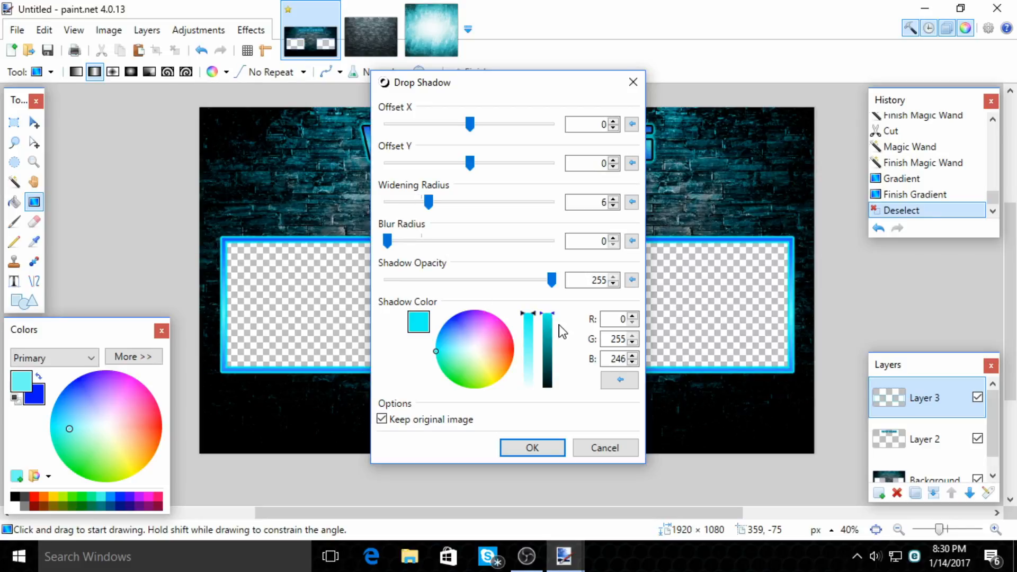
pyautogui.moveTo(549, 319); pyautogui.dragTo(549, 388)
pyautogui.click(547, 448)
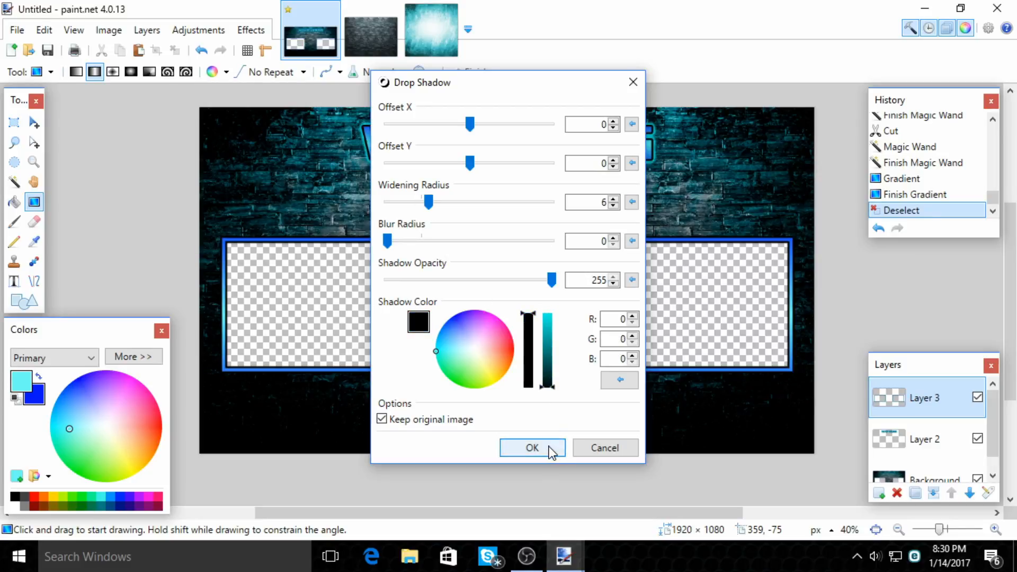
# Give the frames a cyan (89, 246, 255) Drop Shadow glow with widening radius 5 and blur radius 6.
pyautogui.click(244, 31)
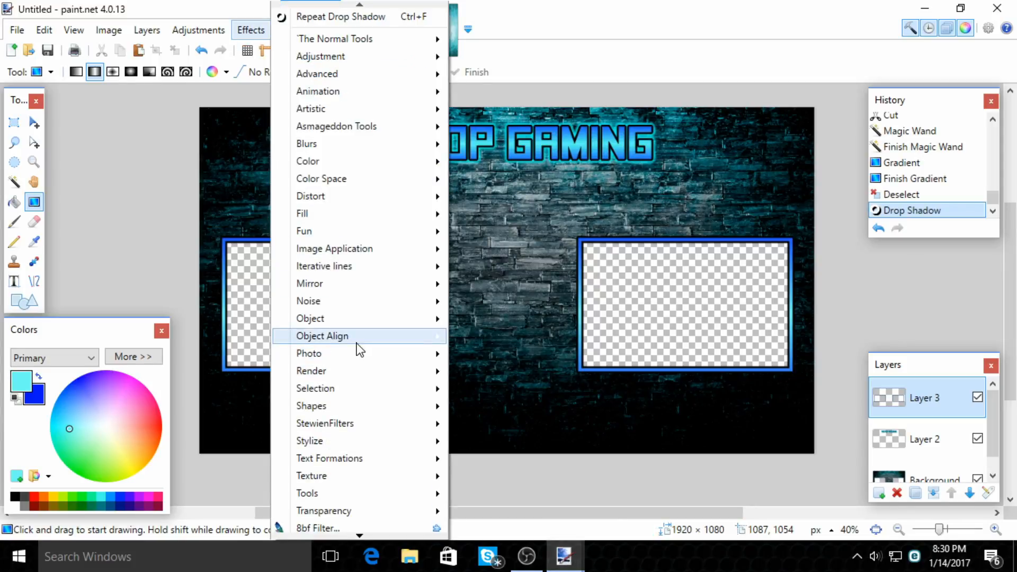
pyautogui.moveTo(360, 349)
pyautogui.moveTo(357, 322)
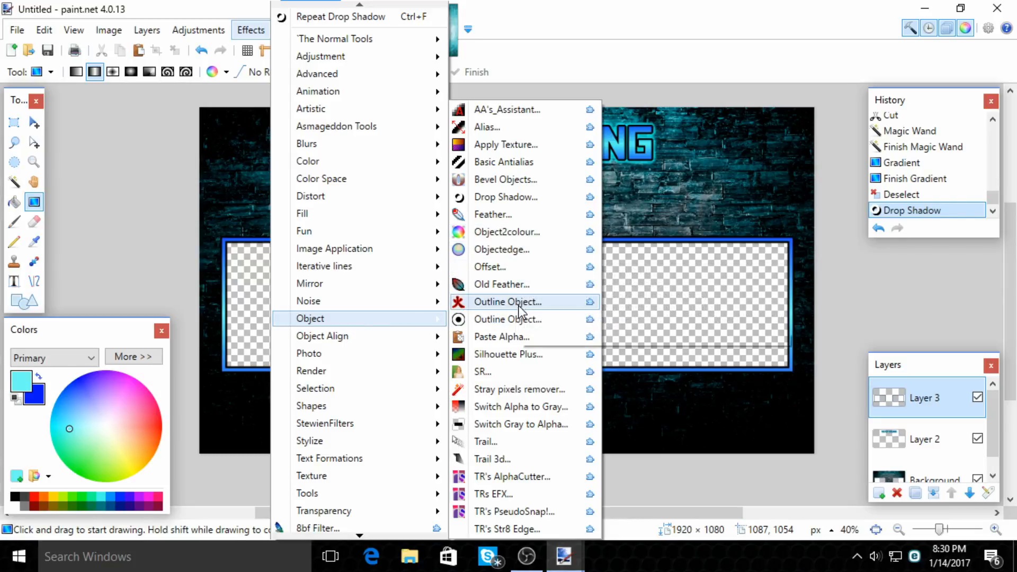
pyautogui.click(488, 197)
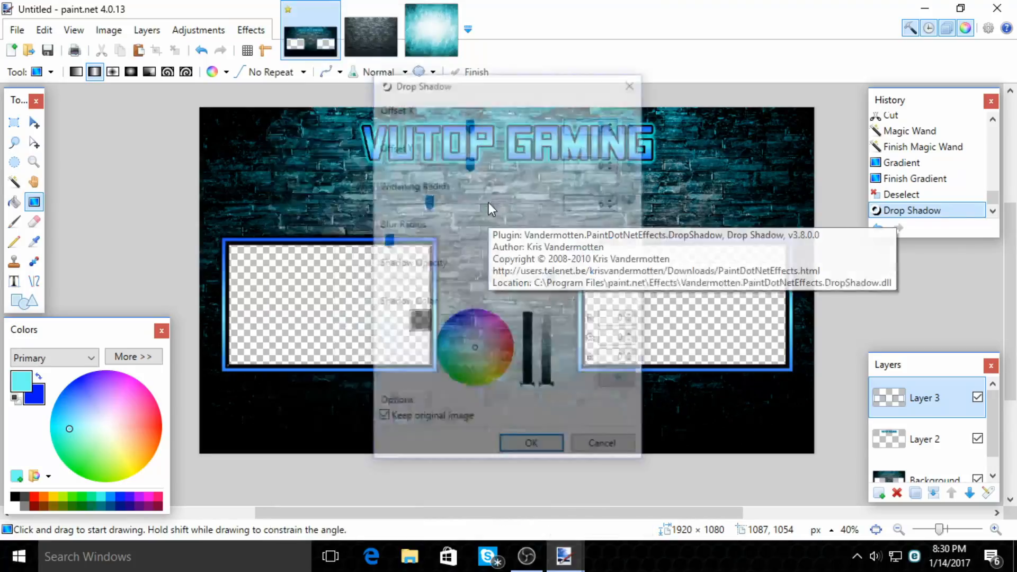
pyautogui.moveTo(472, 349); pyautogui.dragTo(446, 348)
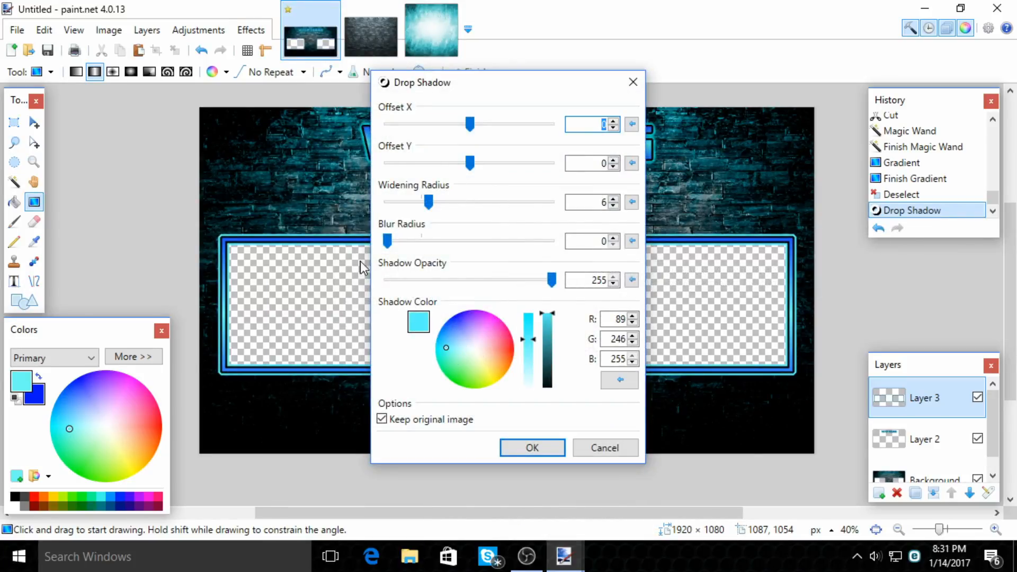
pyautogui.moveTo(387, 241); pyautogui.dragTo(422, 241)
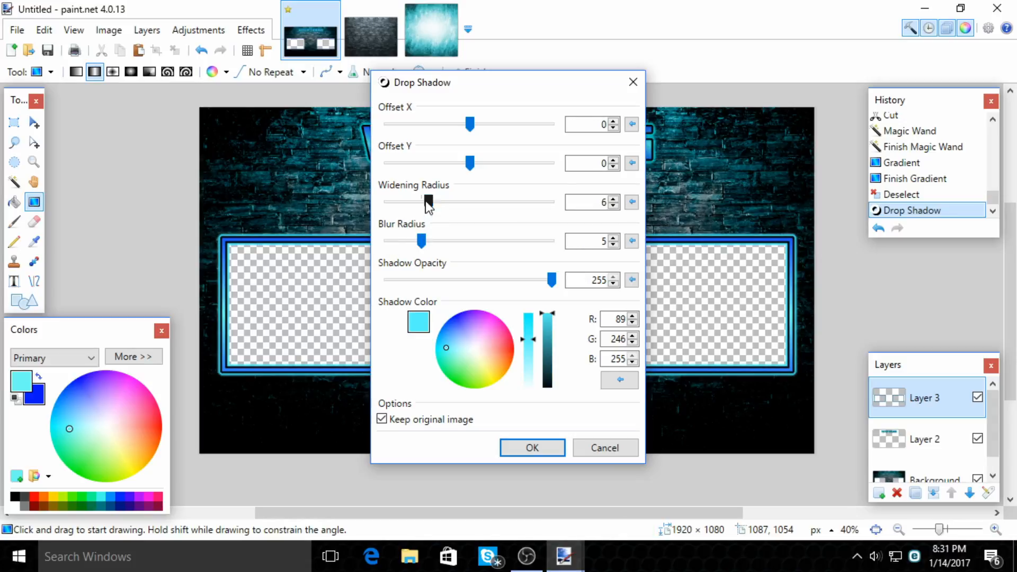
pyautogui.moveTo(427, 203); pyautogui.dragTo(420, 204)
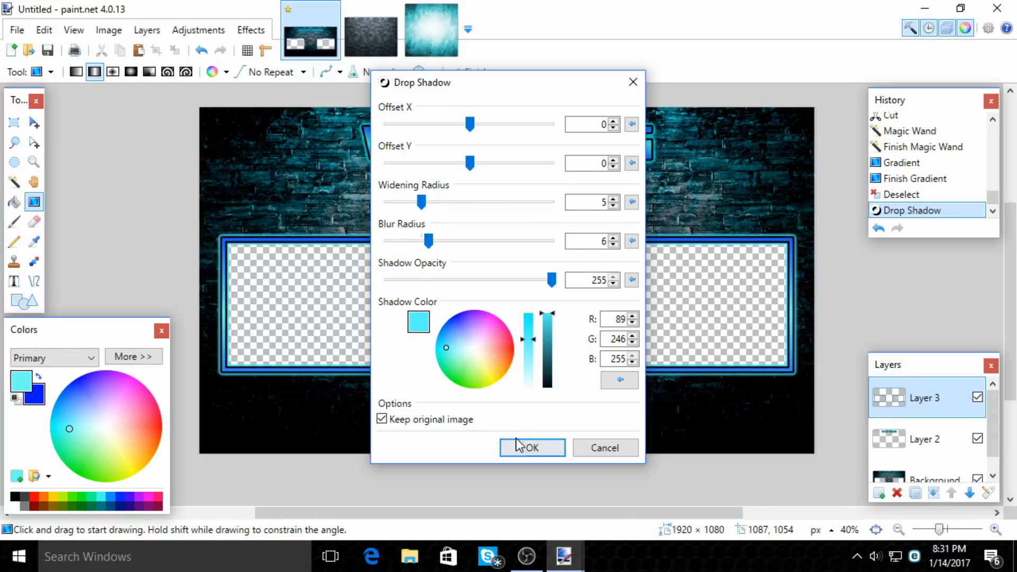
pyautogui.click(525, 447)
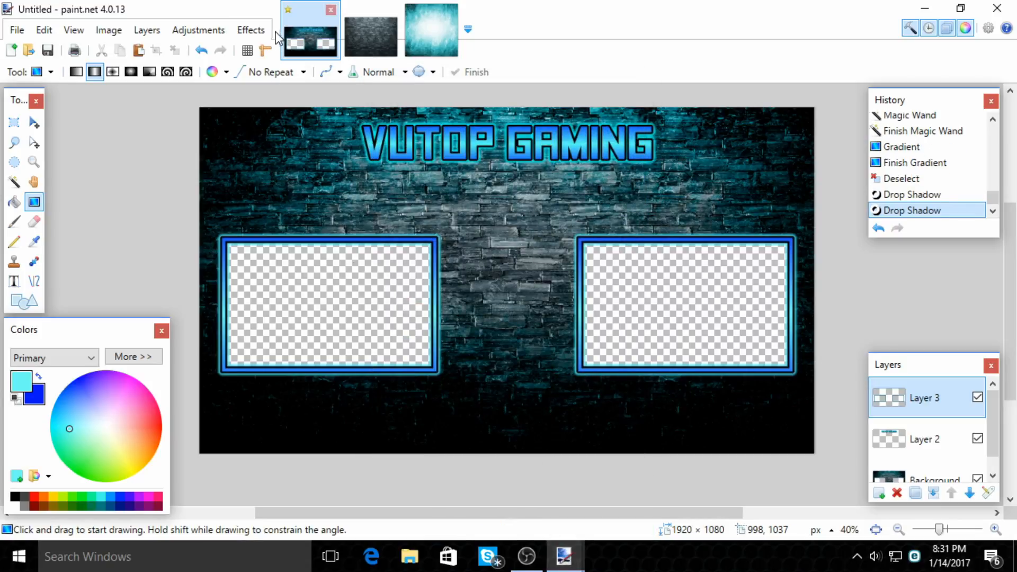
# Try centring the frames on the canvas in both directions with Object Align, and undo it.
pyautogui.click(256, 32)
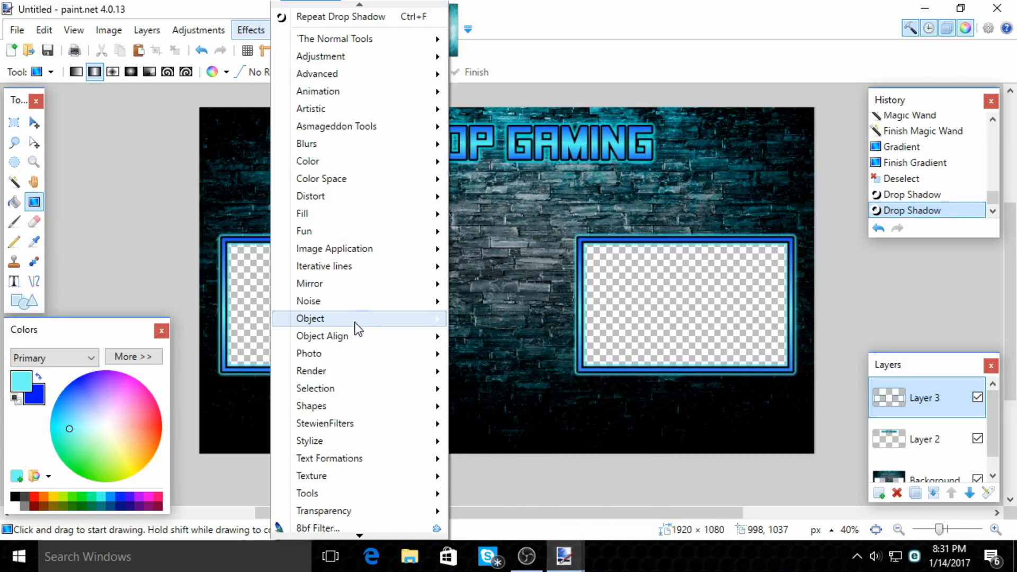
pyautogui.click(484, 338)
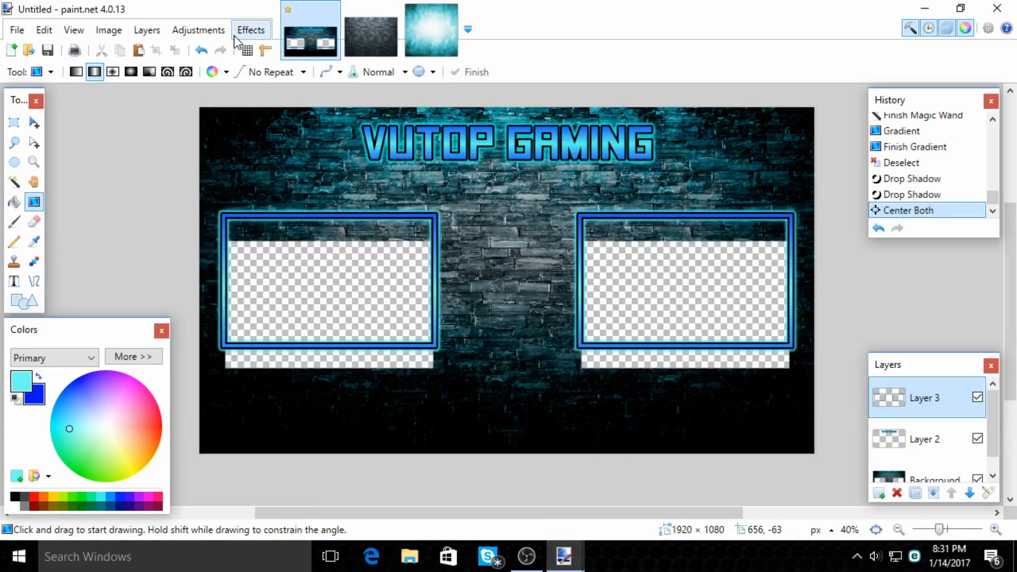
pyautogui.hotkey('ctrl', 'z')
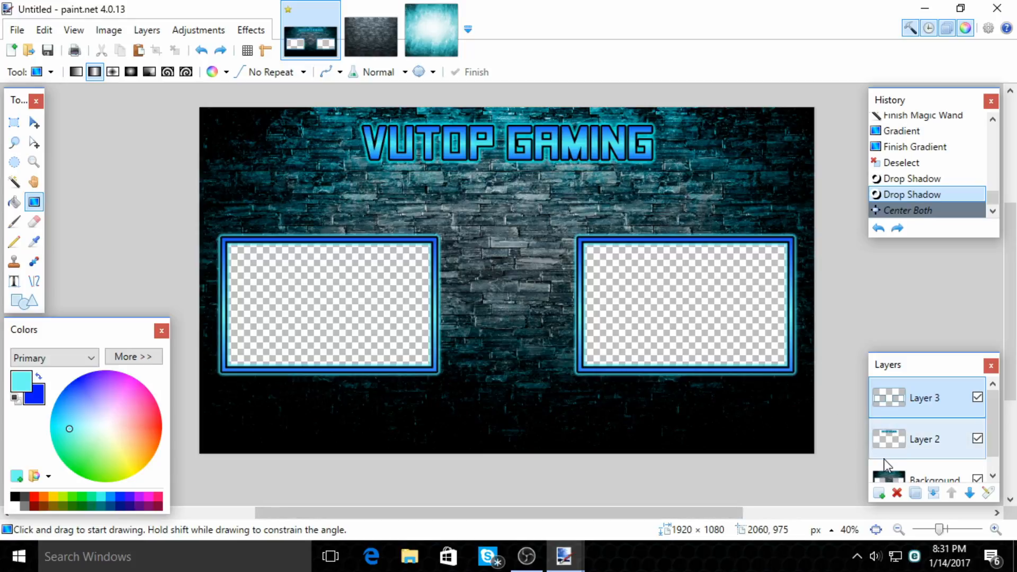
# Add a new empty layer above Layer 3.
pyautogui.click(881, 488)
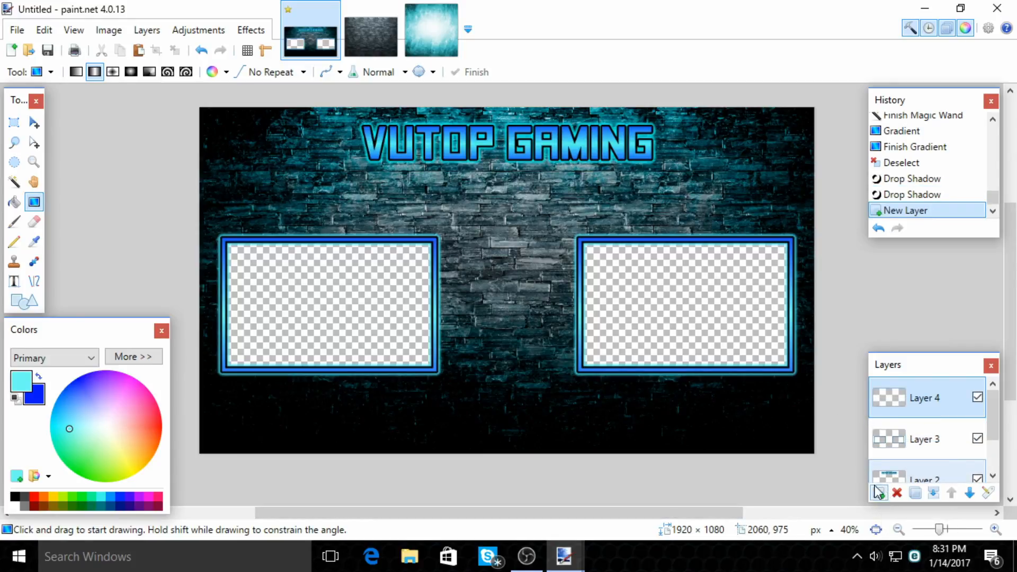
# Browse the computer's Music, Documents, Desktop and Pictures folders for an image to add, and close without opening any.
pyautogui.click(29, 50)
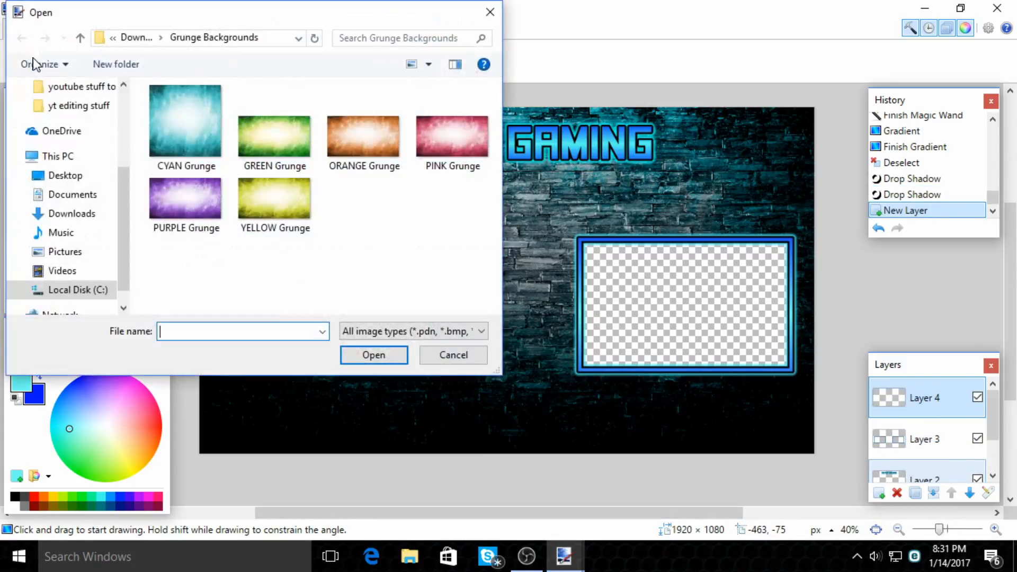
pyautogui.click(71, 252)
pyautogui.click(62, 232)
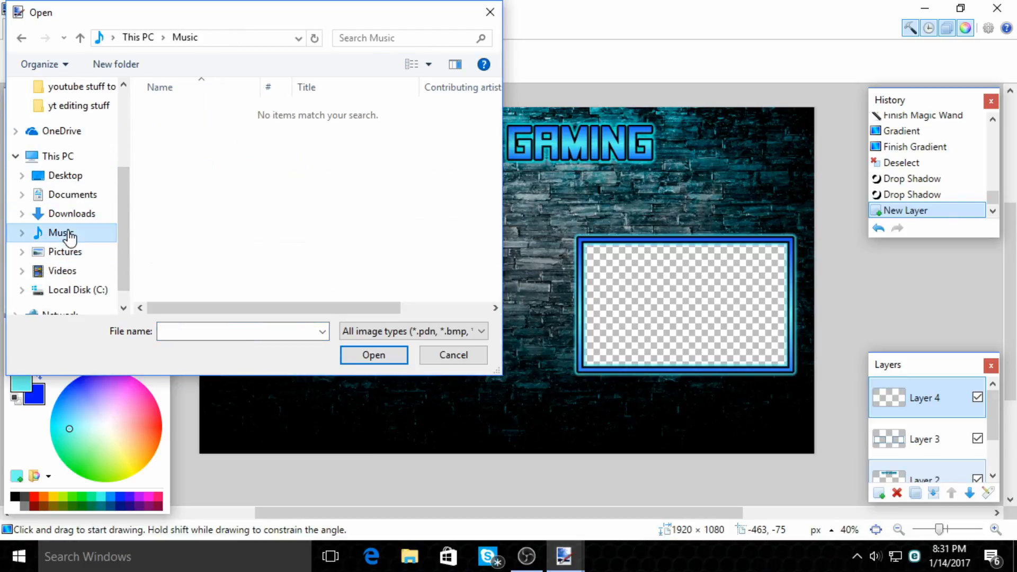
pyautogui.click(61, 271)
pyautogui.click(69, 195)
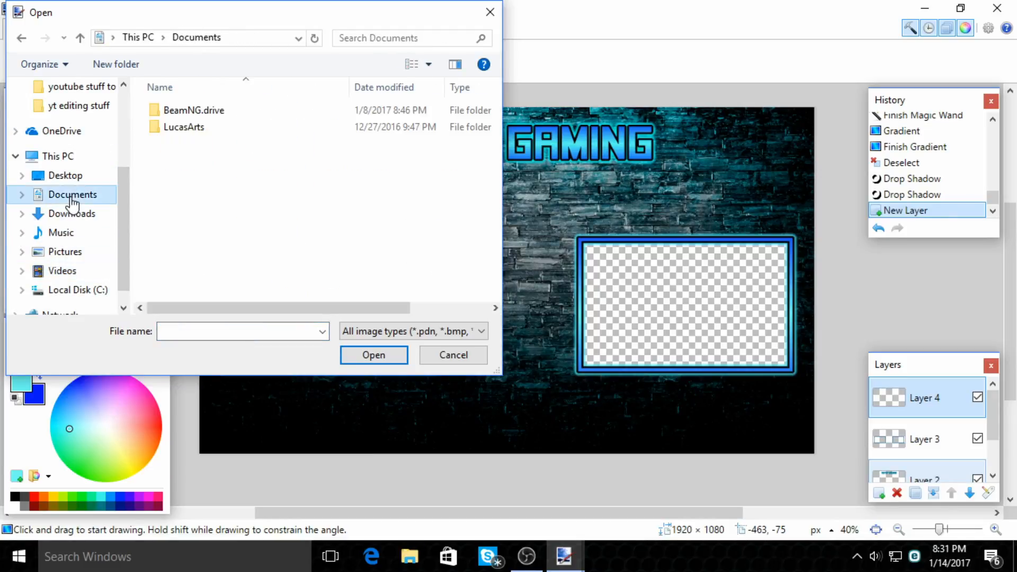
pyautogui.click(67, 175)
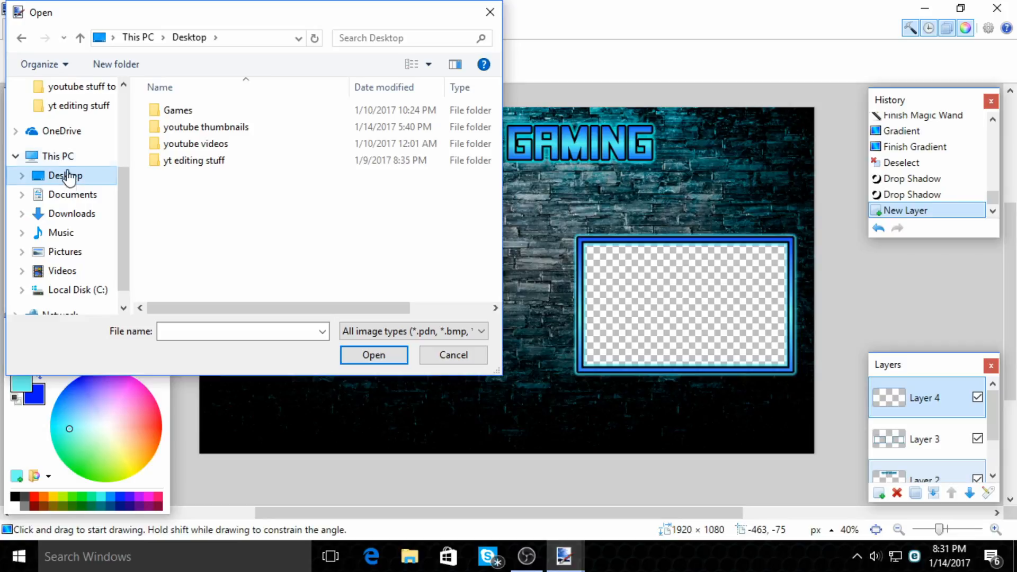
pyautogui.click(78, 253)
pyautogui.scroll(-7, 267, 152)
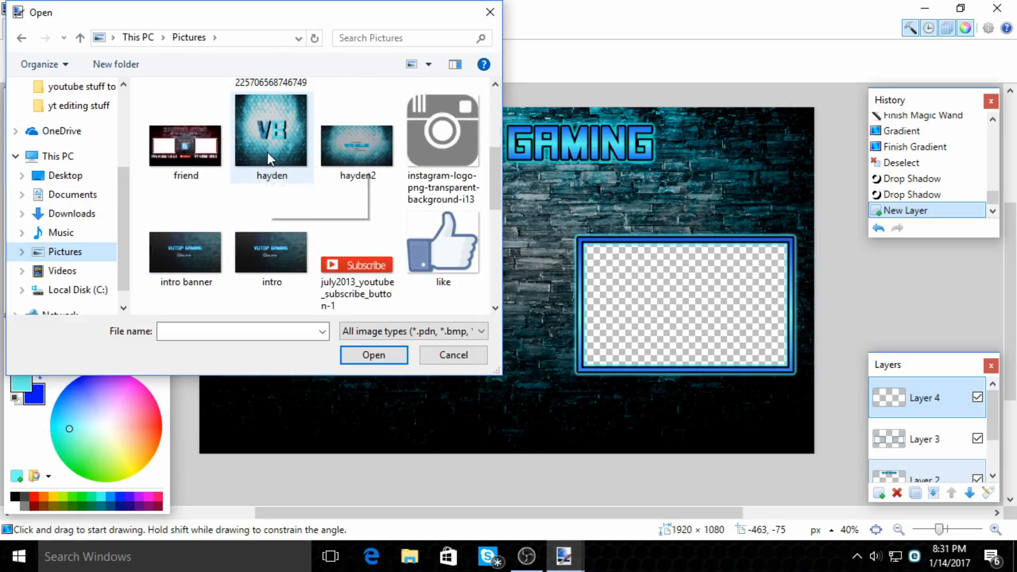
pyautogui.scroll(4, 344, 186)
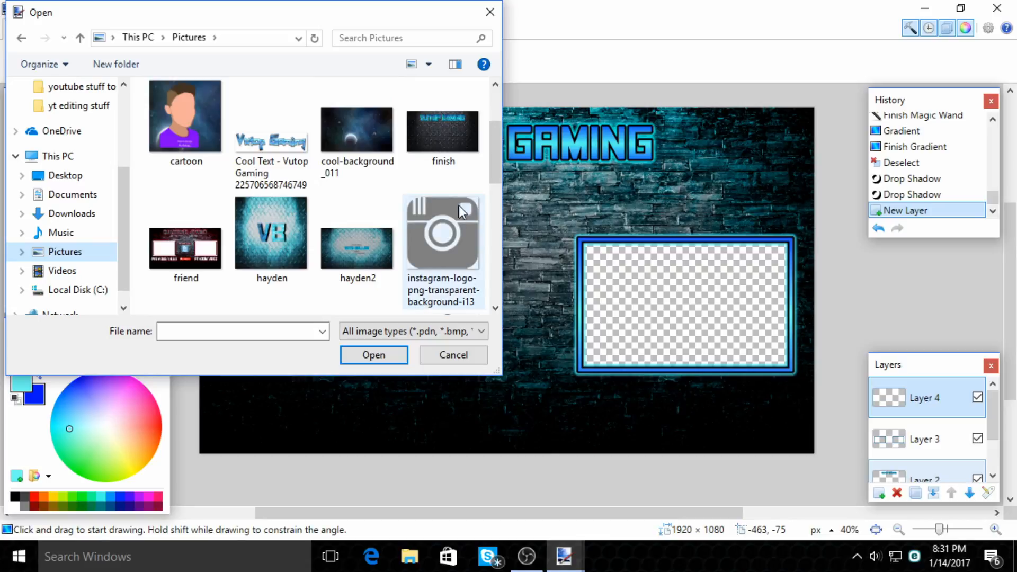
pyautogui.click(491, 19)
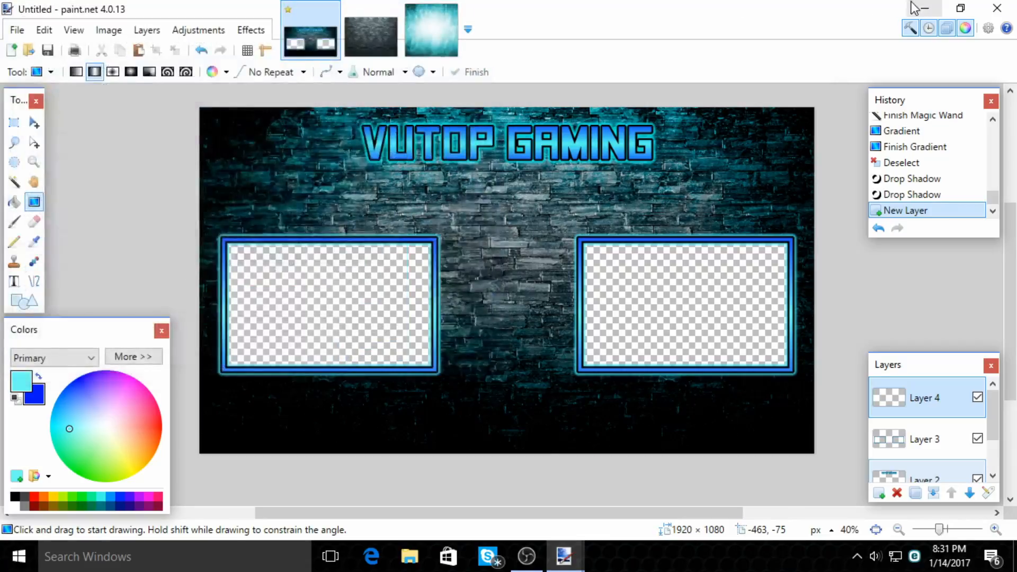
# Switch to the Edge browser and search Google Images for "instagram".
pyautogui.click(924, 8)
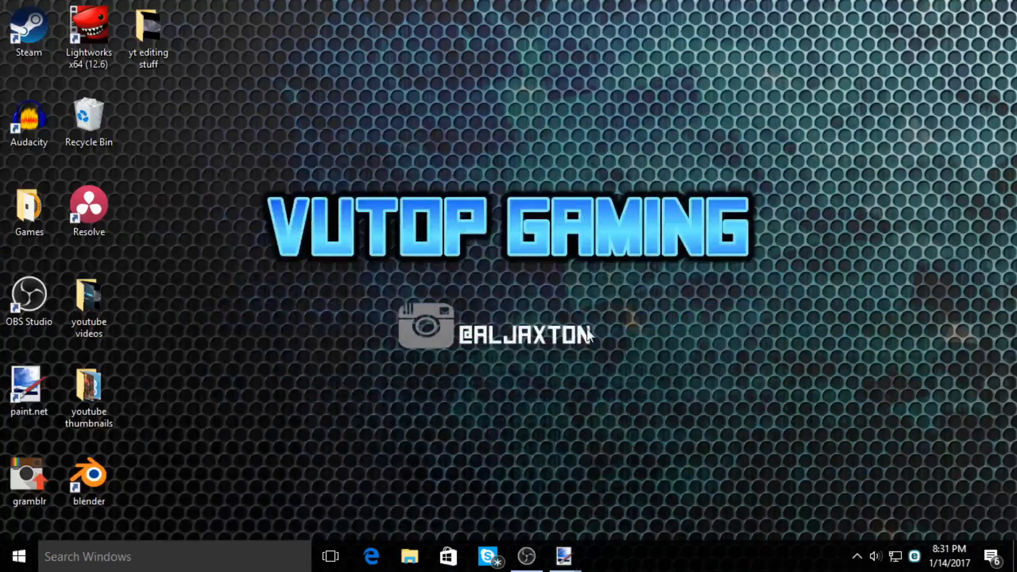
pyautogui.click(372, 556)
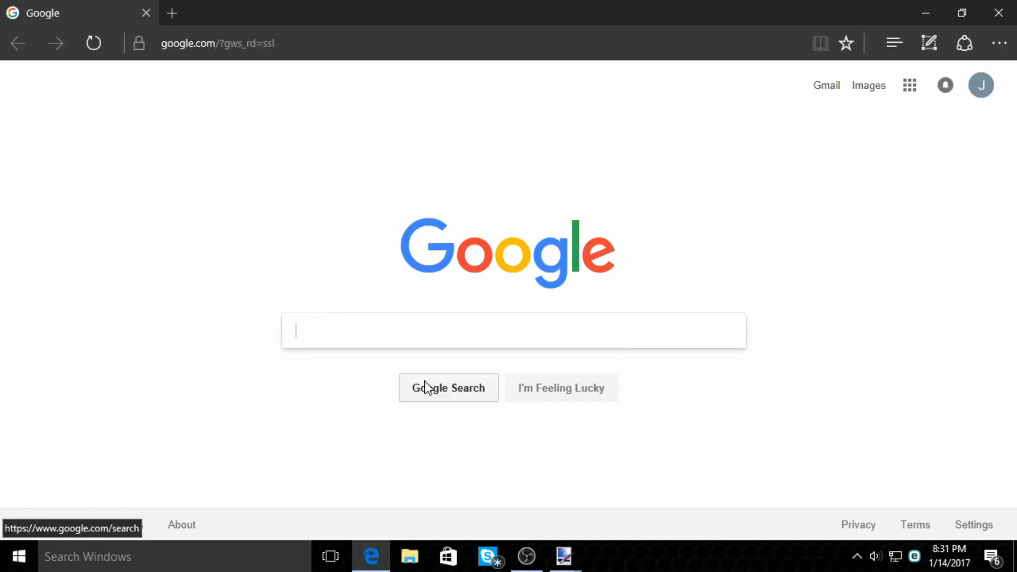
pyautogui.write('insta')
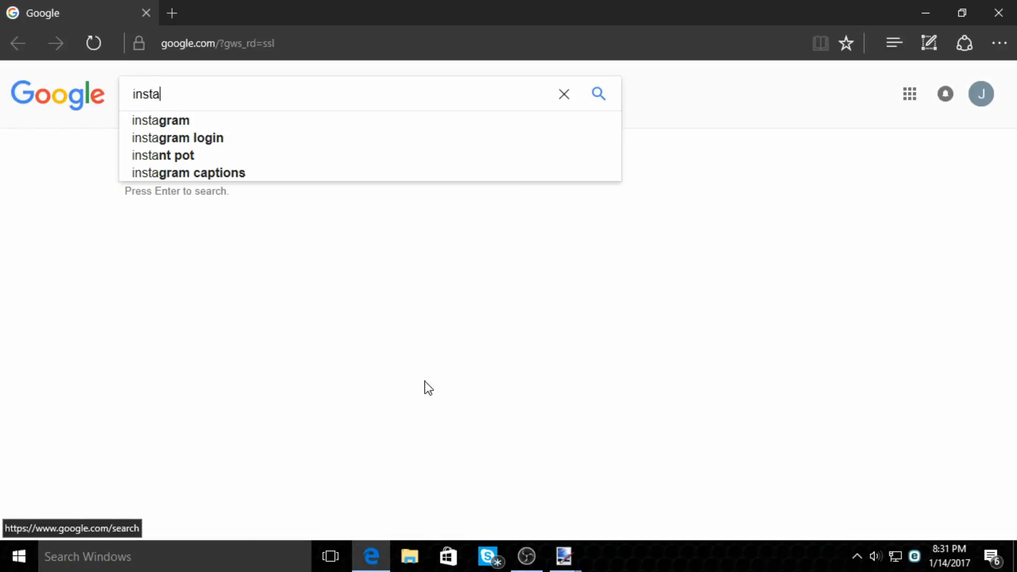
pyautogui.write('gram')
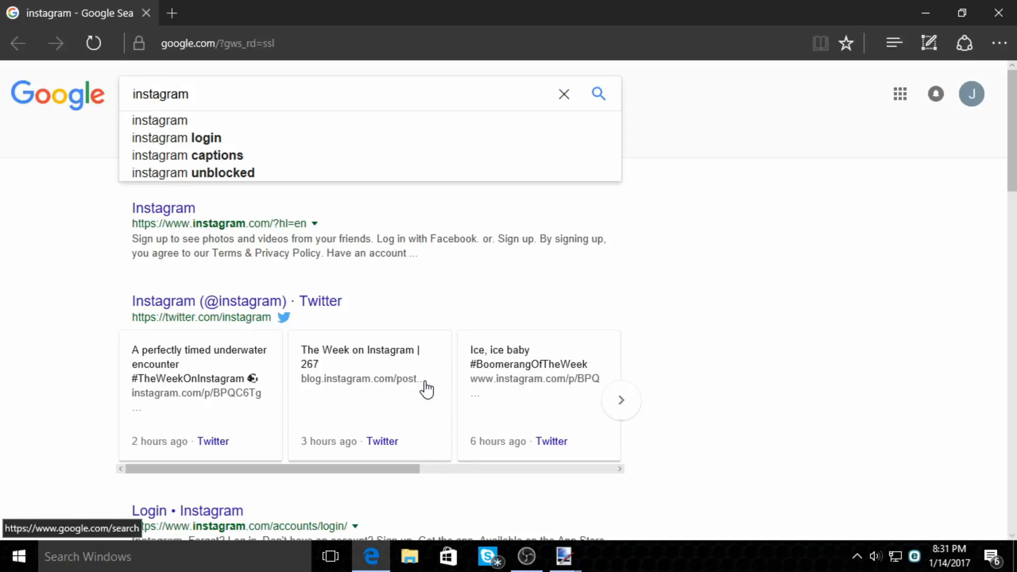
pyautogui.press('Return')
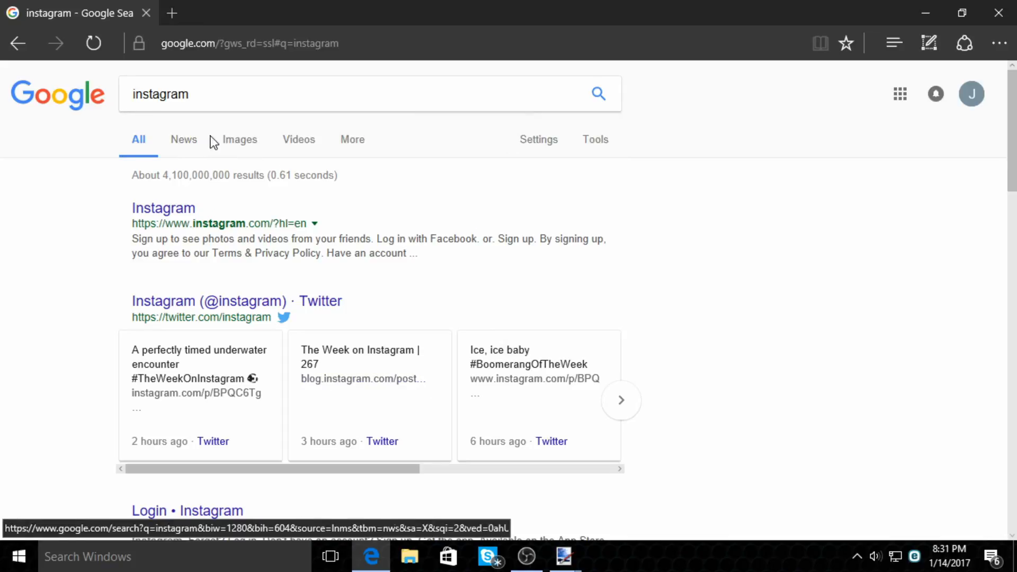
pyautogui.click(247, 142)
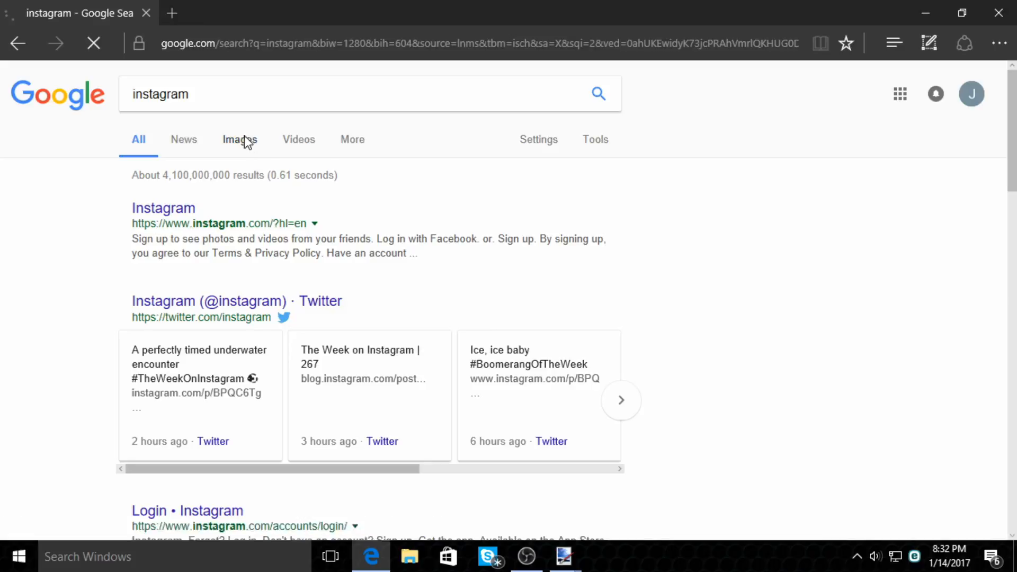
# Look through the Instagram image results for a suitable logo.
pyautogui.scroll(-3, 333, 302)
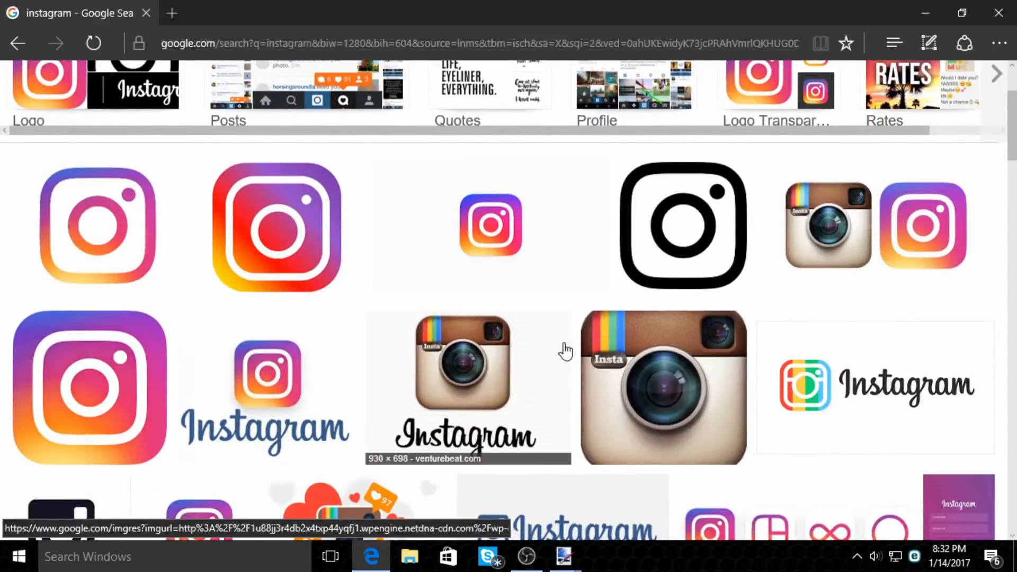
pyautogui.scroll(-4, 171, 336)
pyautogui.click(171, 336)
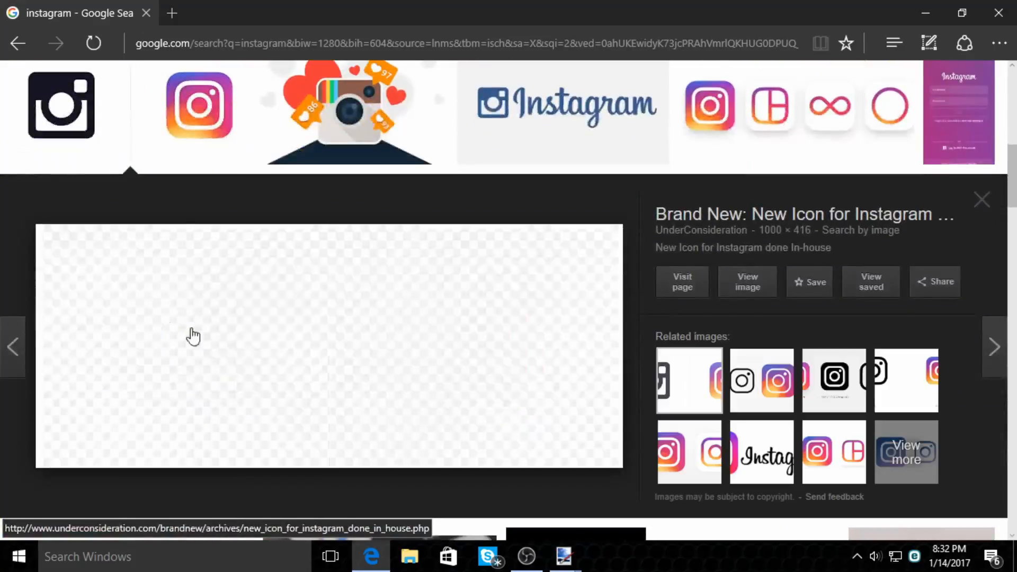
pyautogui.scroll(-8, 630, 240)
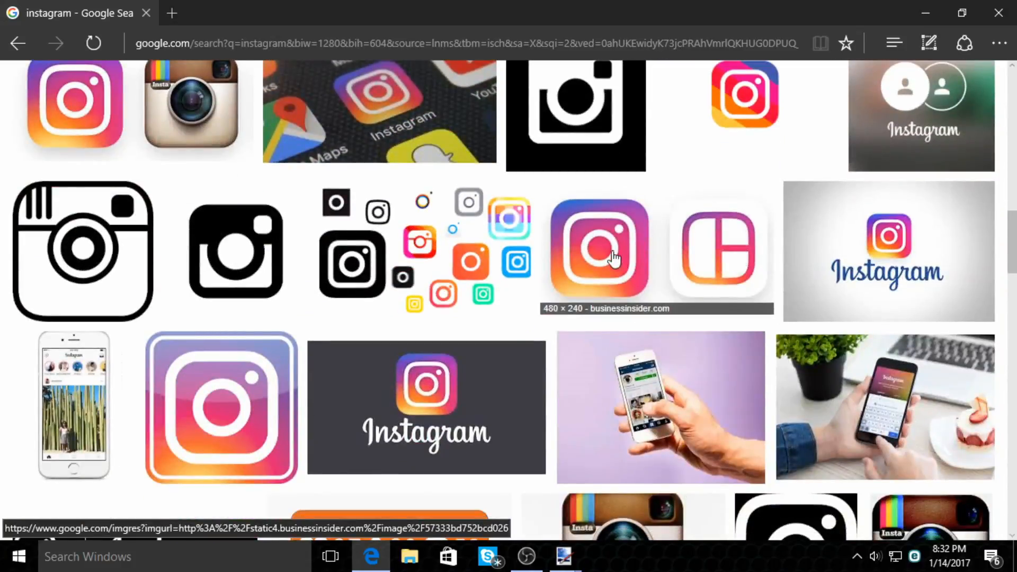
pyautogui.scroll(-9, 80, 266)
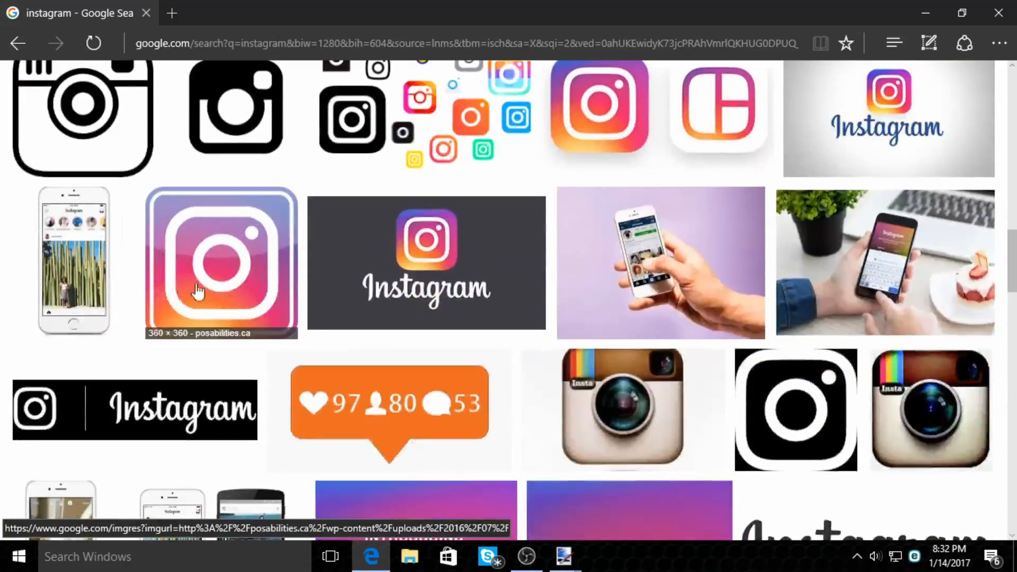
pyautogui.scroll(-20, 355, 316)
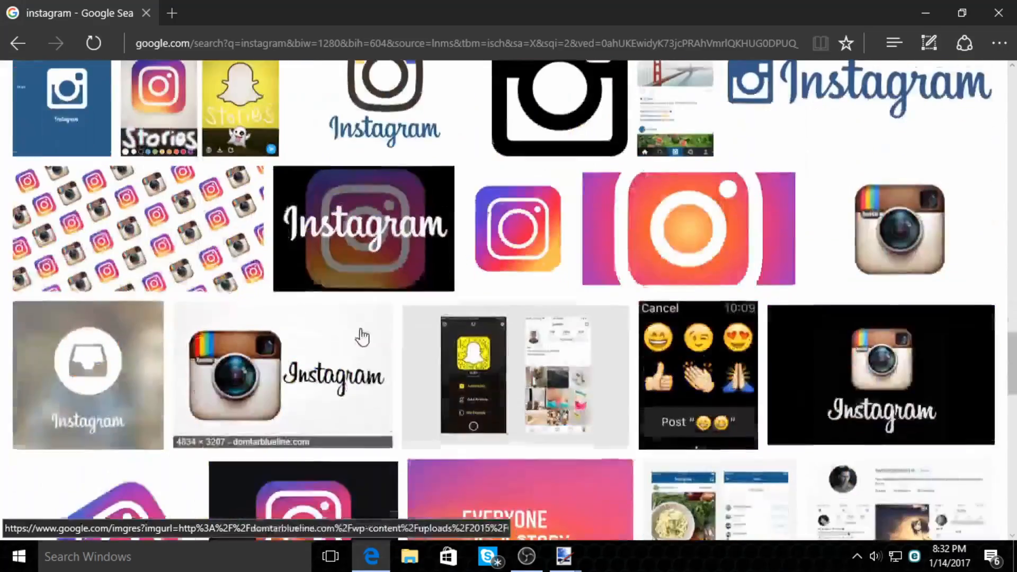
pyautogui.scroll(10, 360, 347)
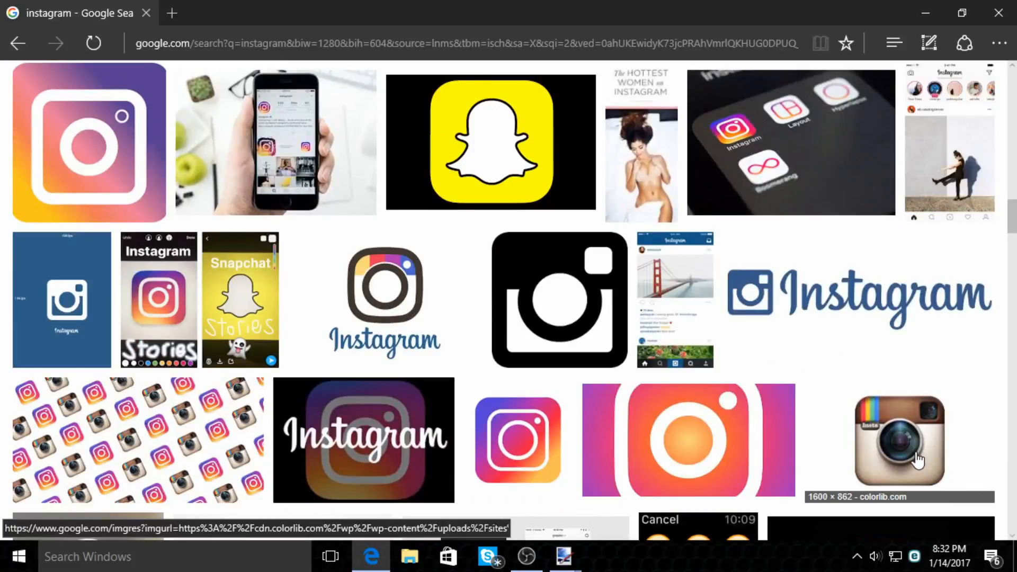
pyautogui.scroll(15, 868, 434)
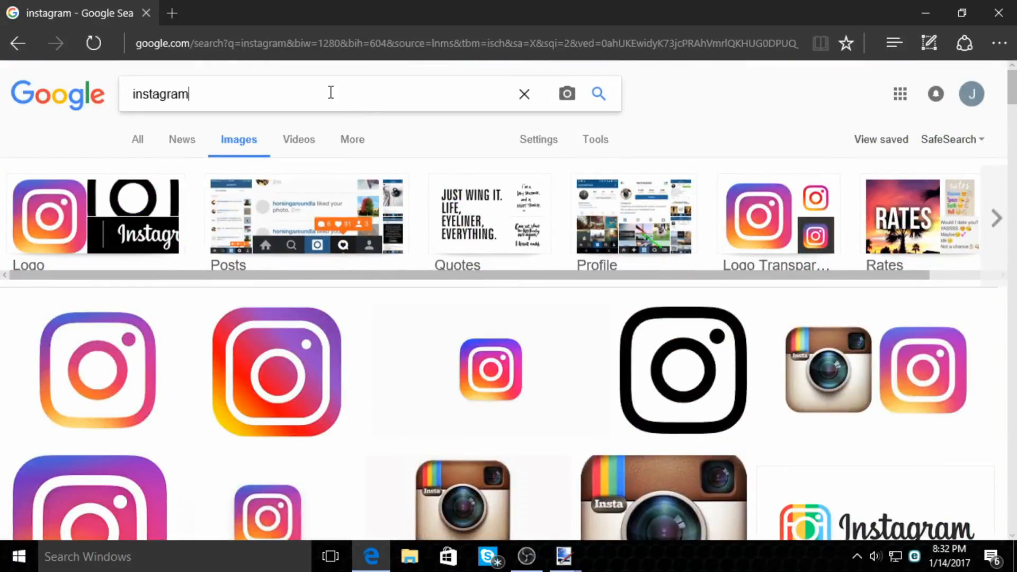
# Refine the image search to "instagram logo", preview the first coloured logo, and close the preview.
pyautogui.write('logo')
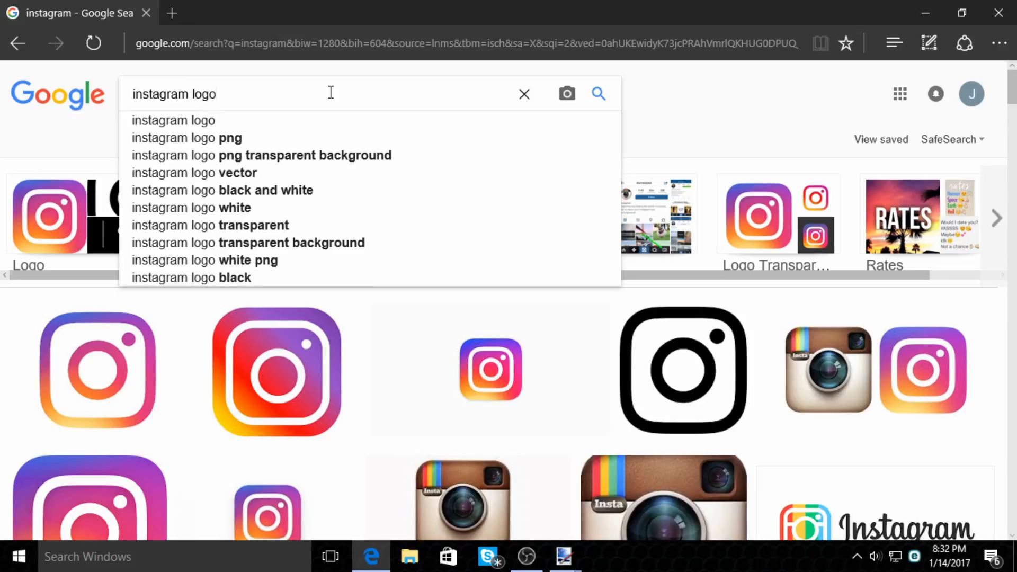
pyautogui.press('Return')
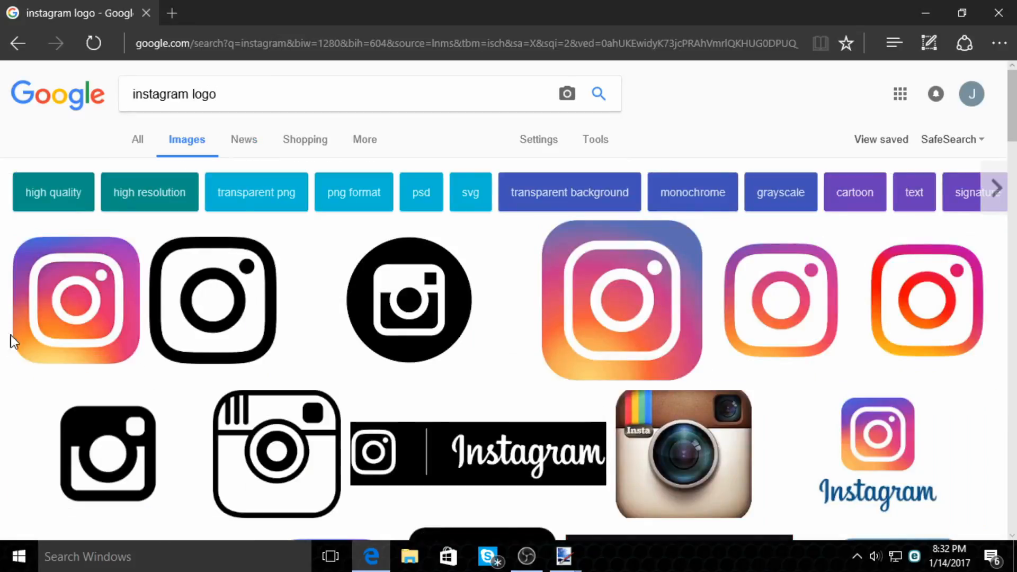
pyautogui.click(16, 334)
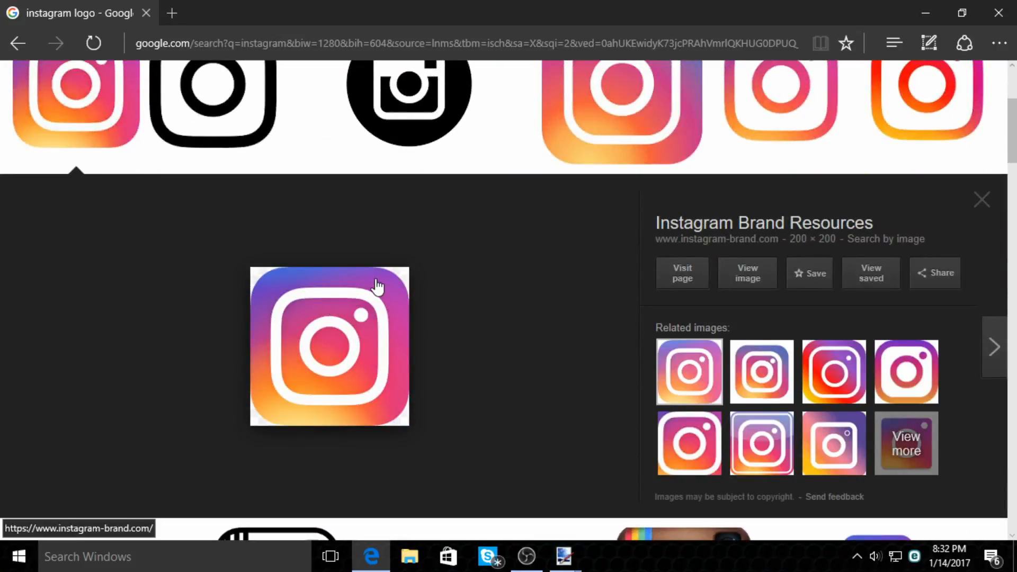
pyautogui.click(980, 199)
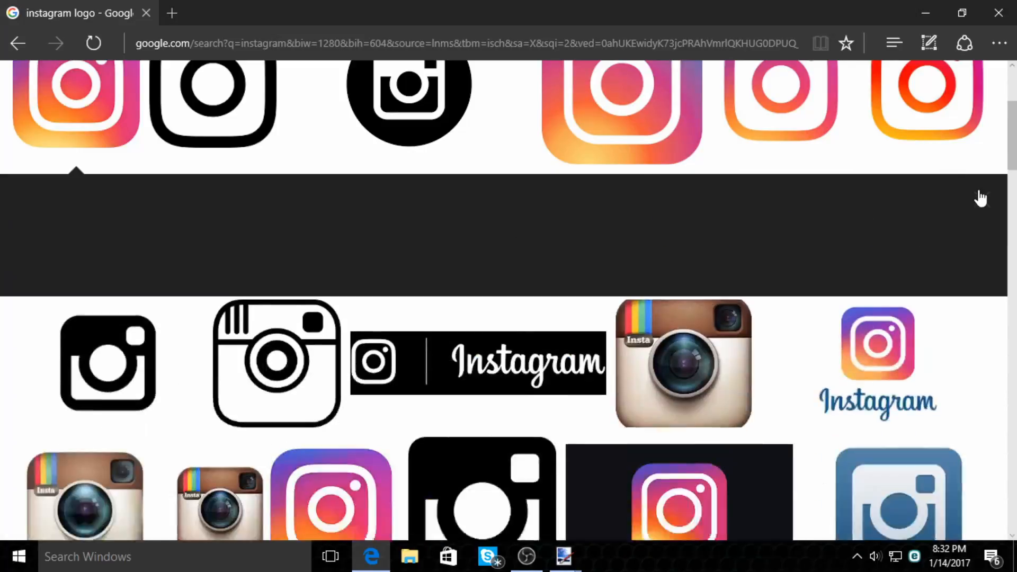
# Preview the 1024 × 1024 coloured Instagram logo from LogoTypes101 and save it in Pictures as the PNG preview-2016_instagram_logo.
pyautogui.click(598, 132)
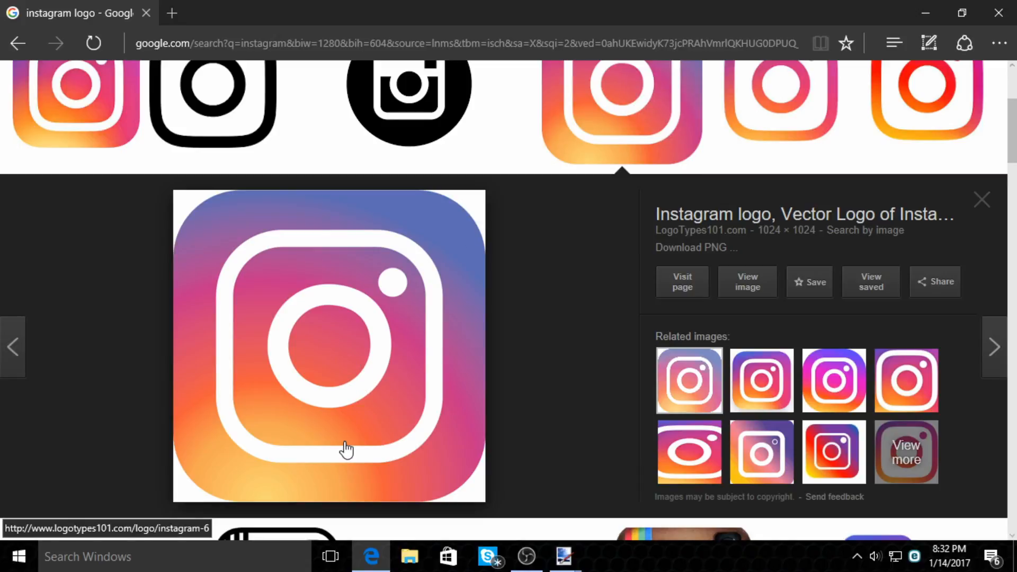
pyautogui.click(336, 380)
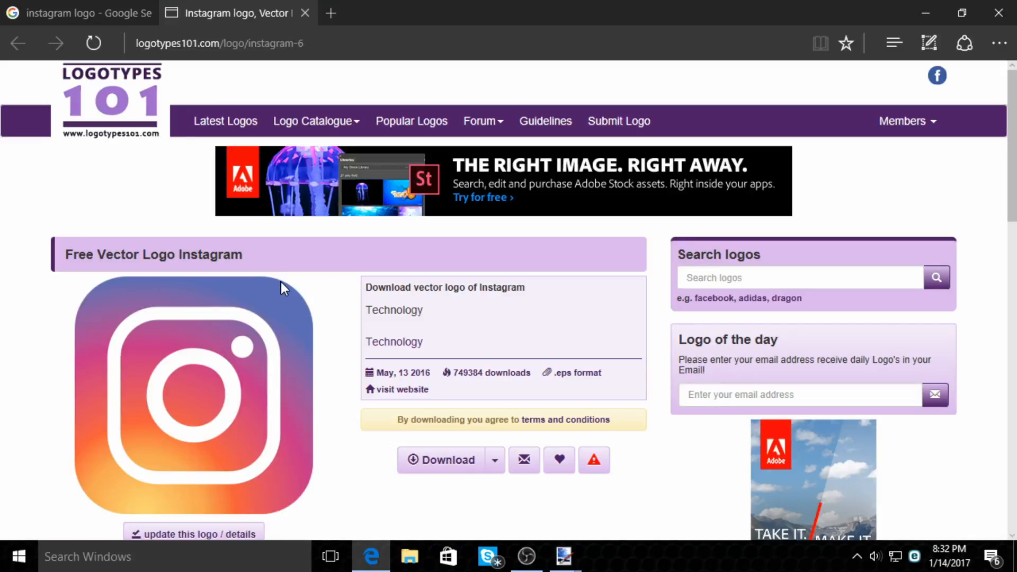
pyautogui.click(305, 12)
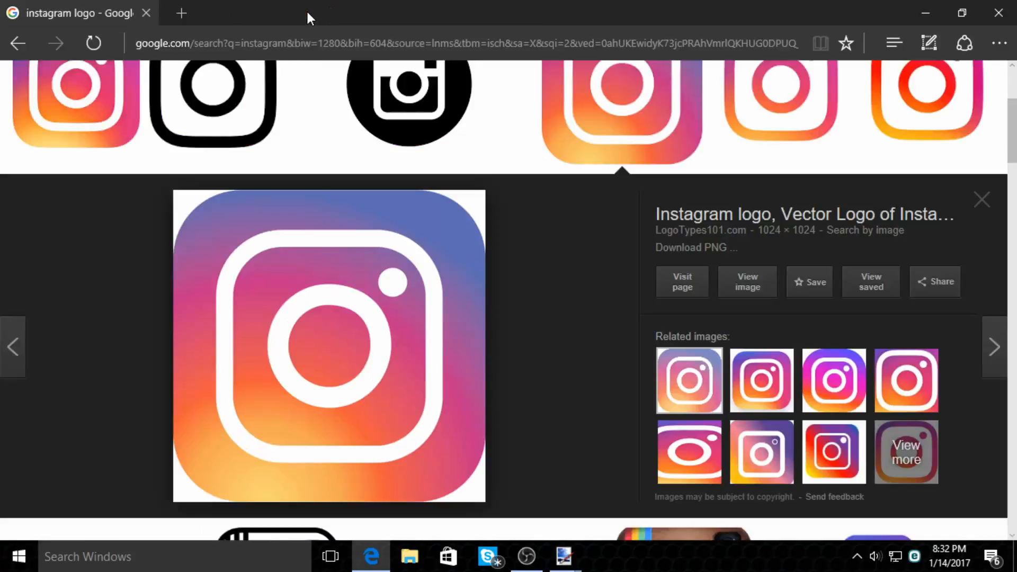
pyautogui.rightClick(354, 308)
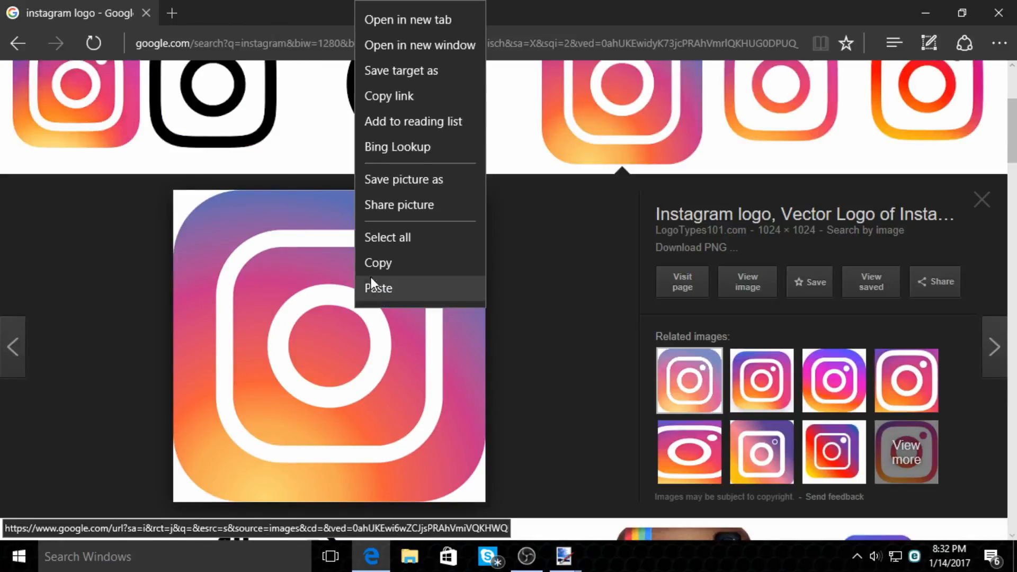
pyautogui.click(387, 183)
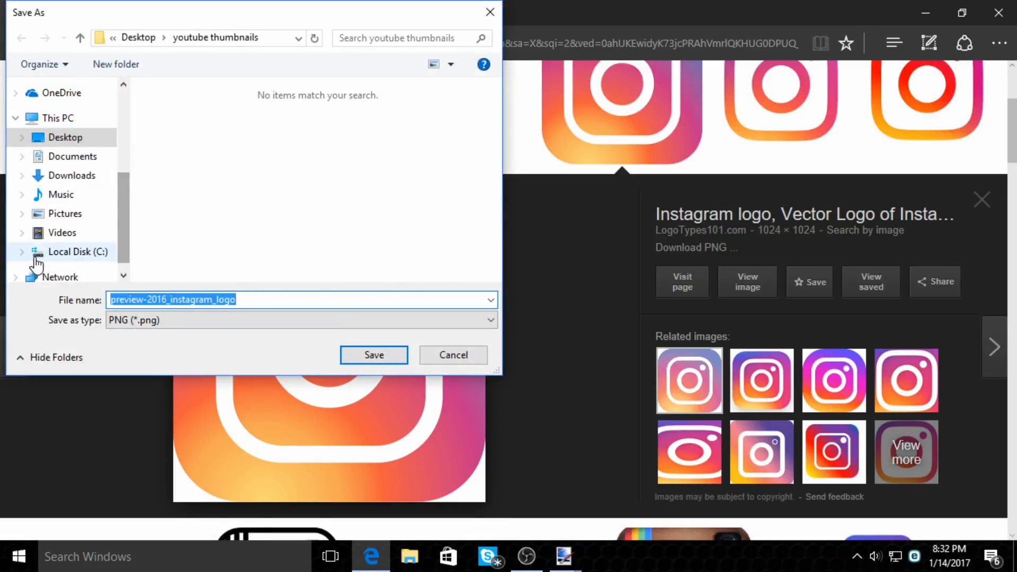
pyautogui.click(64, 213)
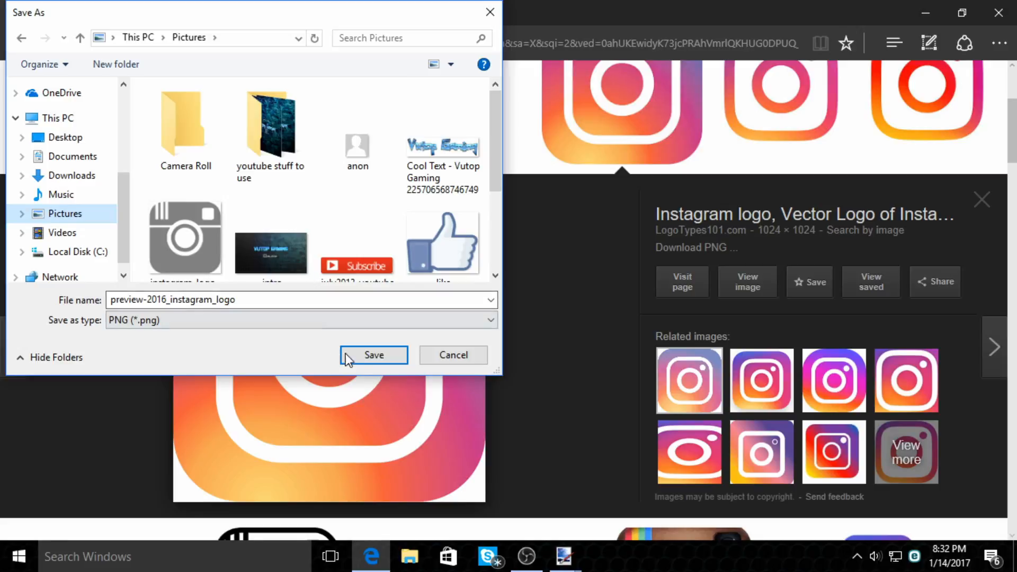
pyautogui.click(347, 355)
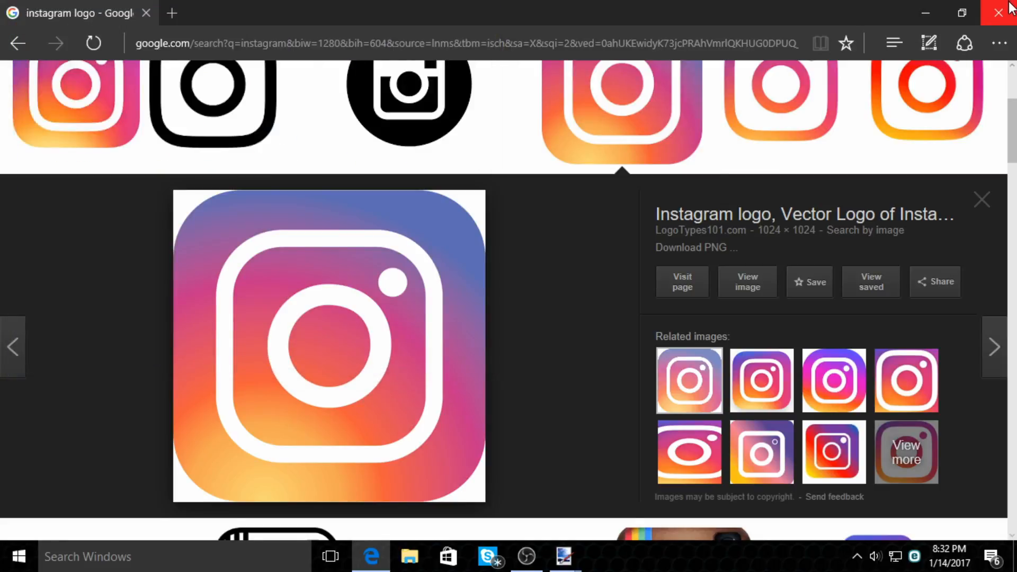
# Close the browser, return to the Untitled graphic in paint.net, and open preview-2016_instagram_logo from the Pictures folder.
pyautogui.click(998, 13)
pyautogui.moveTo(572, 556)
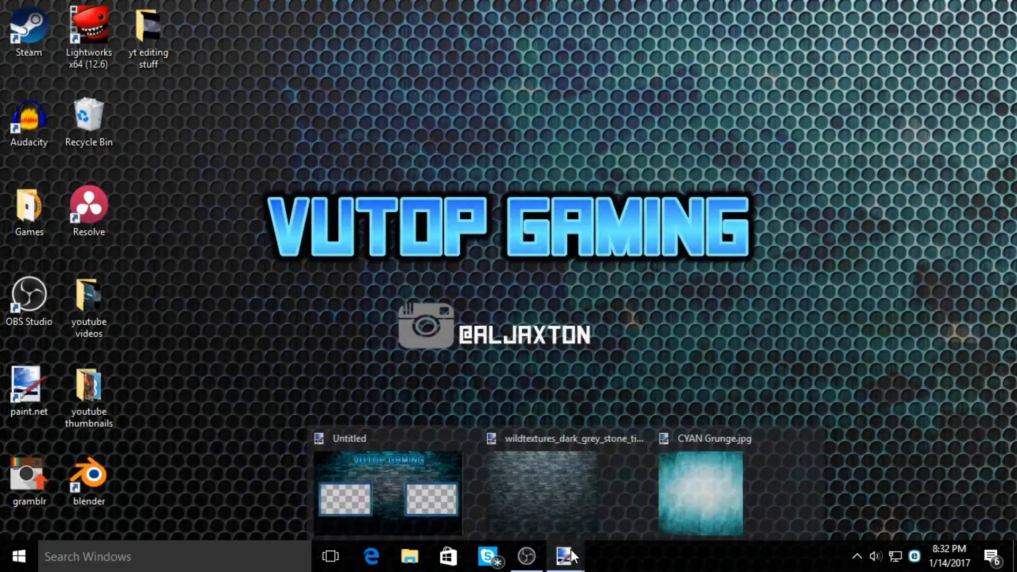
pyautogui.click(444, 498)
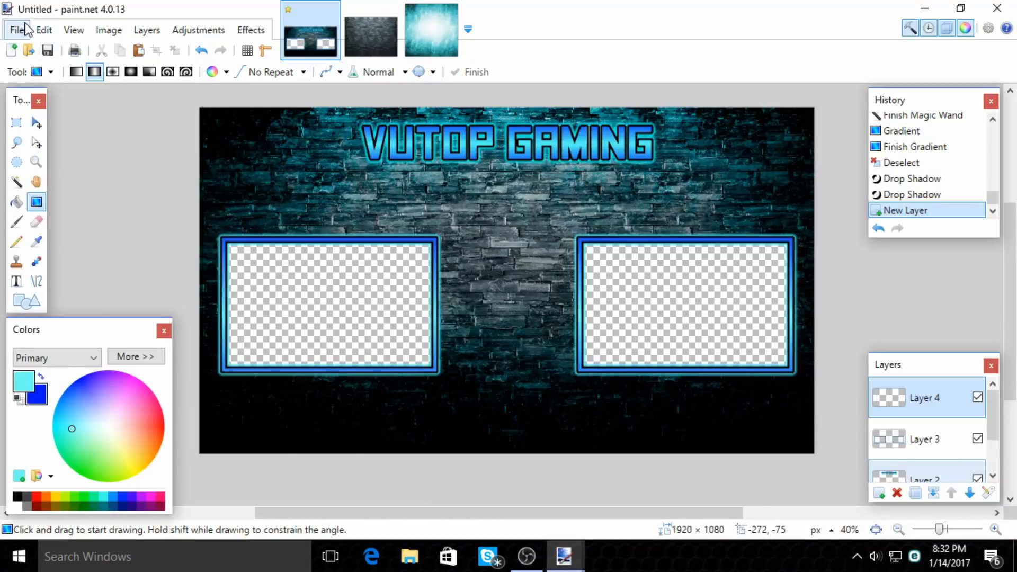
pyautogui.click(29, 50)
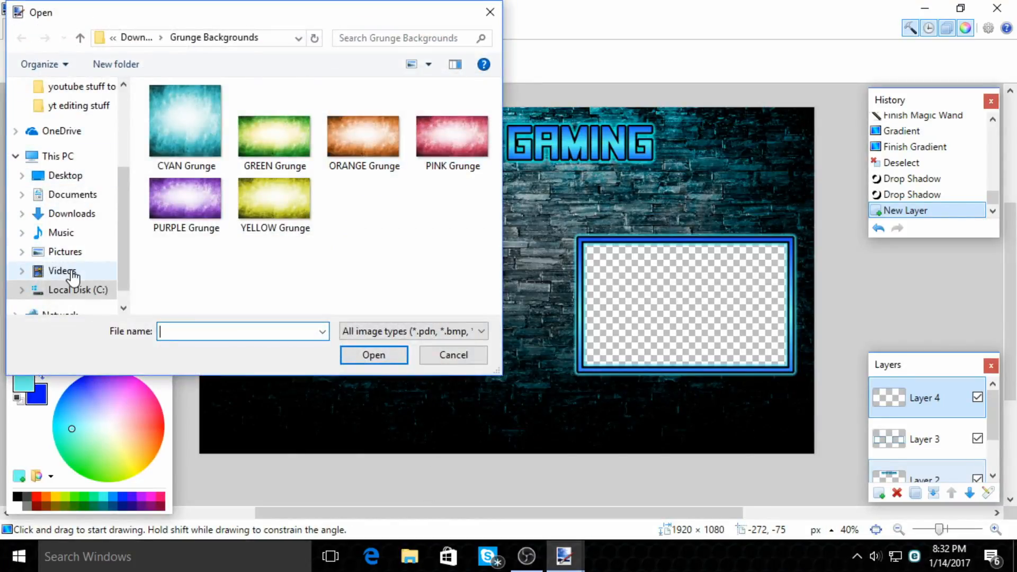
pyautogui.click(66, 251)
pyautogui.scroll(-3, 339, 169)
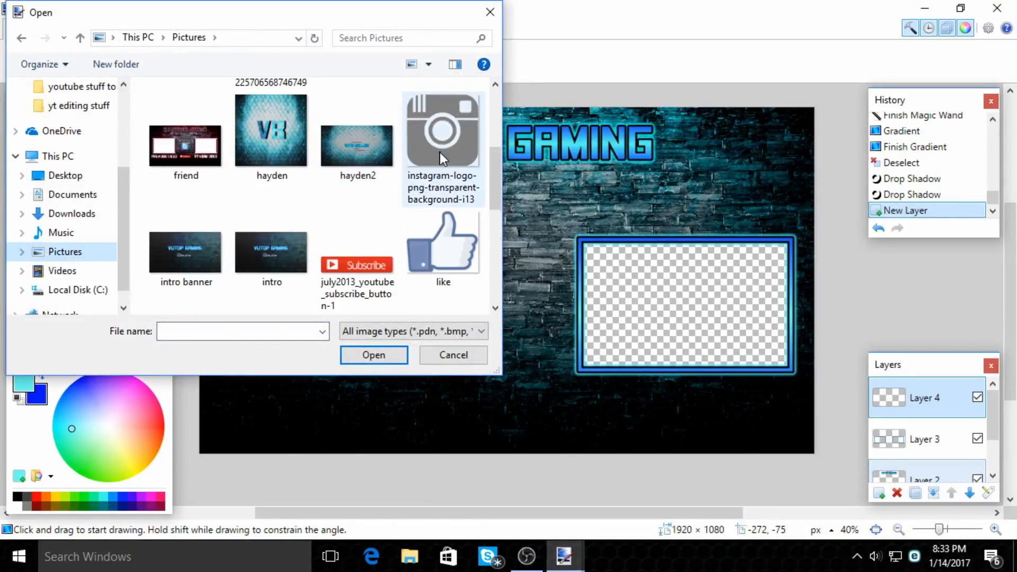
pyautogui.scroll(-5, 439, 151)
pyautogui.scroll(1, 447, 153)
pyautogui.click(447, 169)
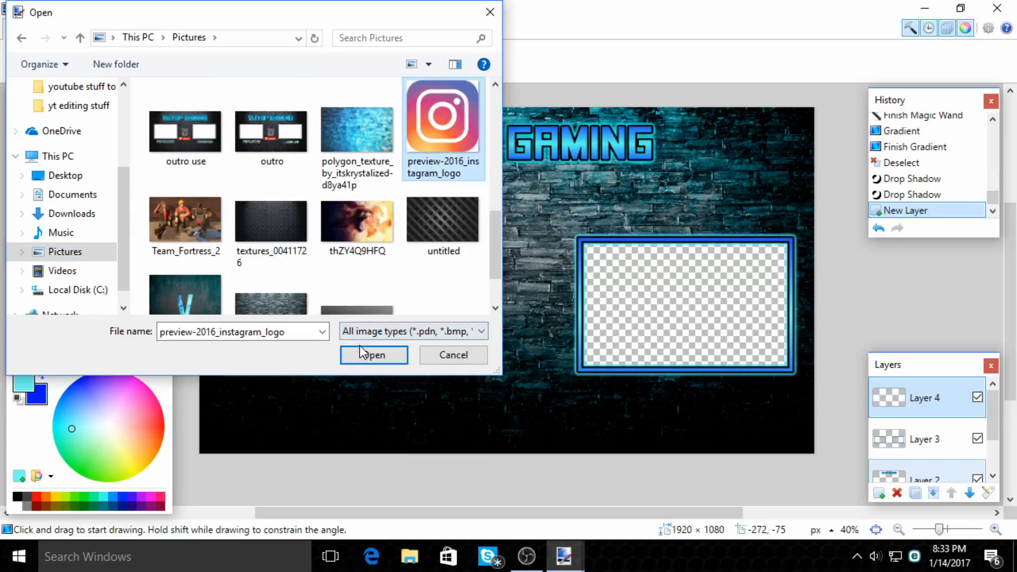
pyautogui.click(370, 353)
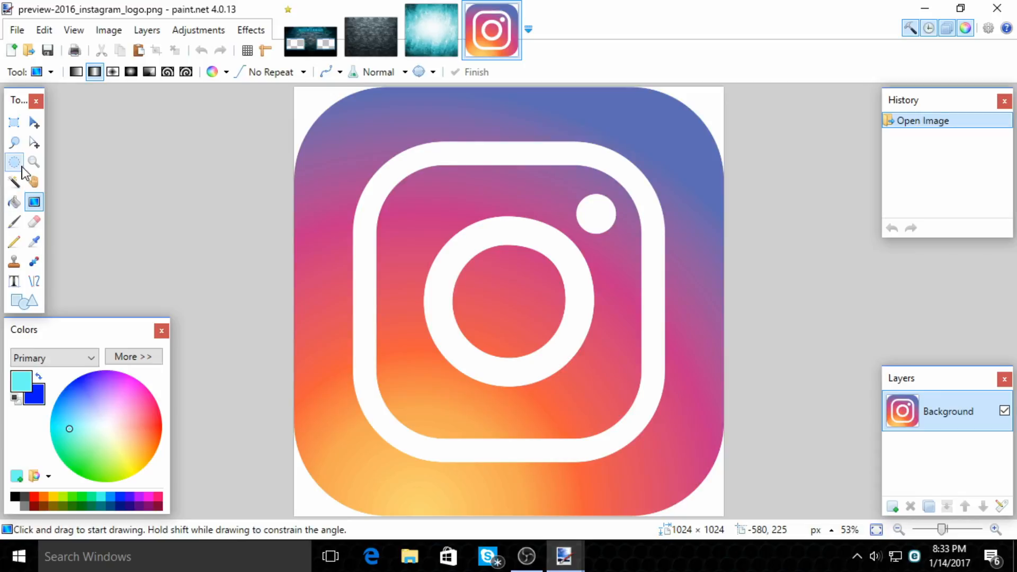
# Select the logo's white top and bottom corner areas with the Magic Wand at 50% tolerance and cut them out.
pyautogui.click(15, 181)
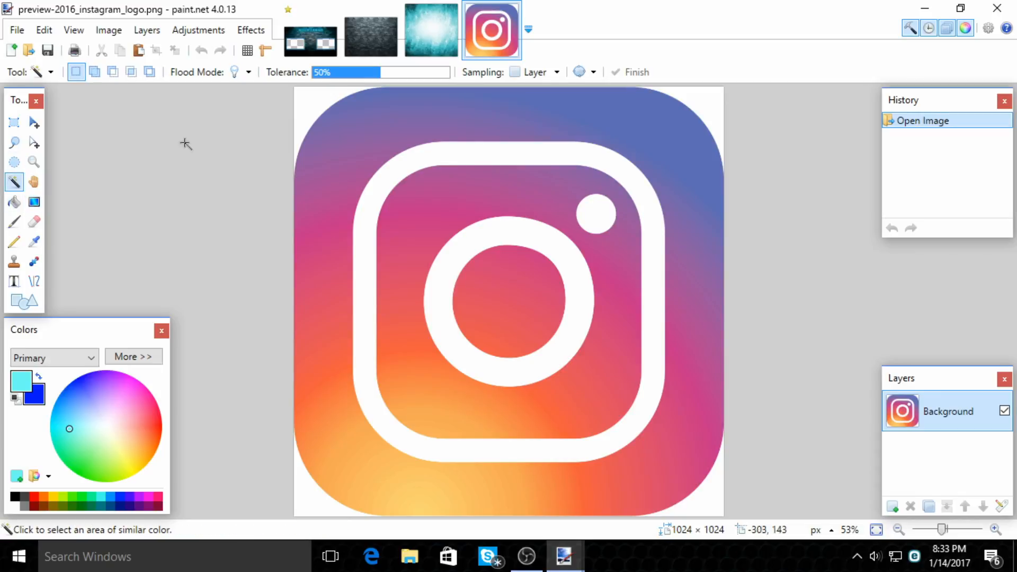
pyautogui.click(312, 108)
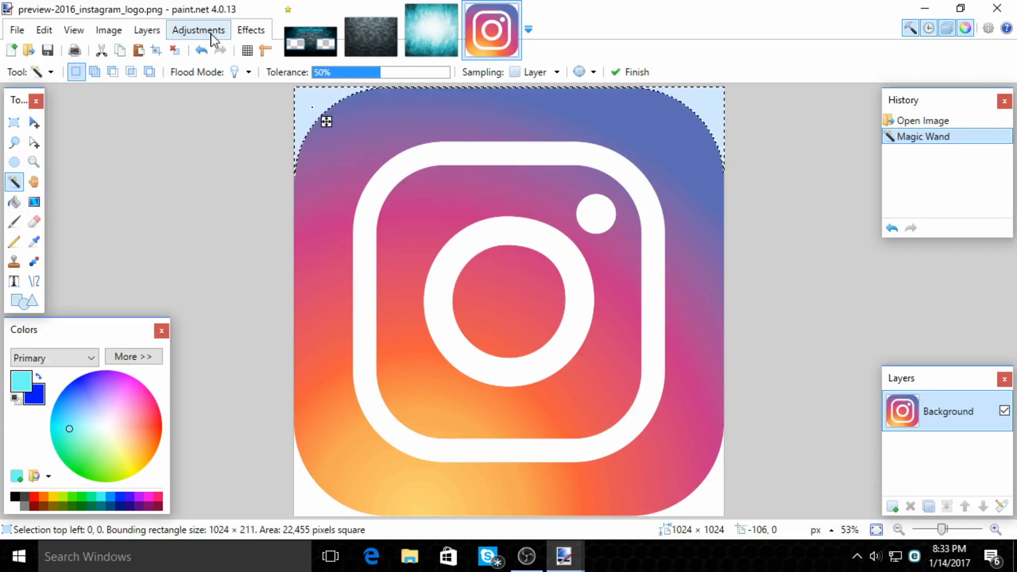
pyautogui.click(100, 50)
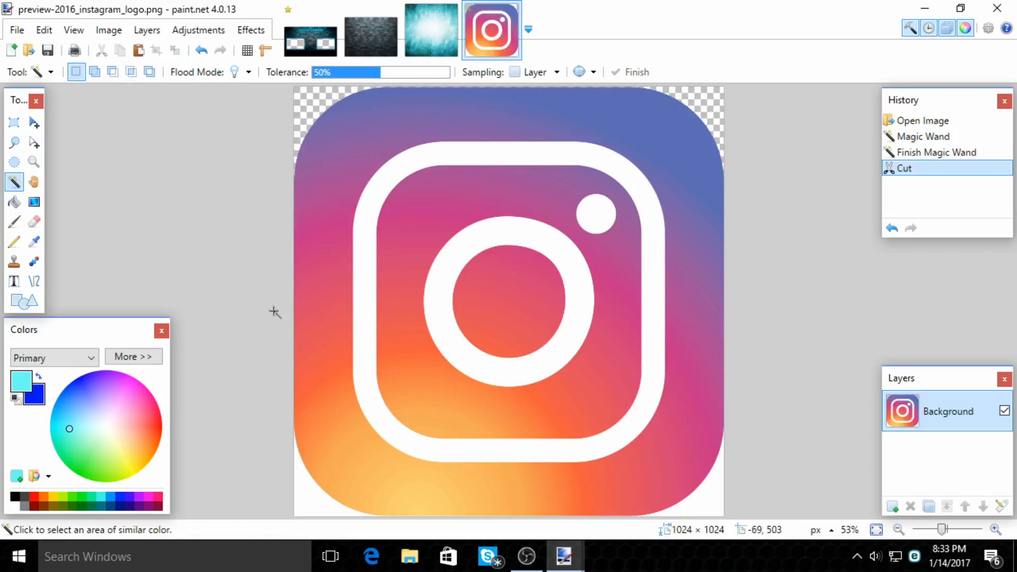
pyautogui.click(313, 494)
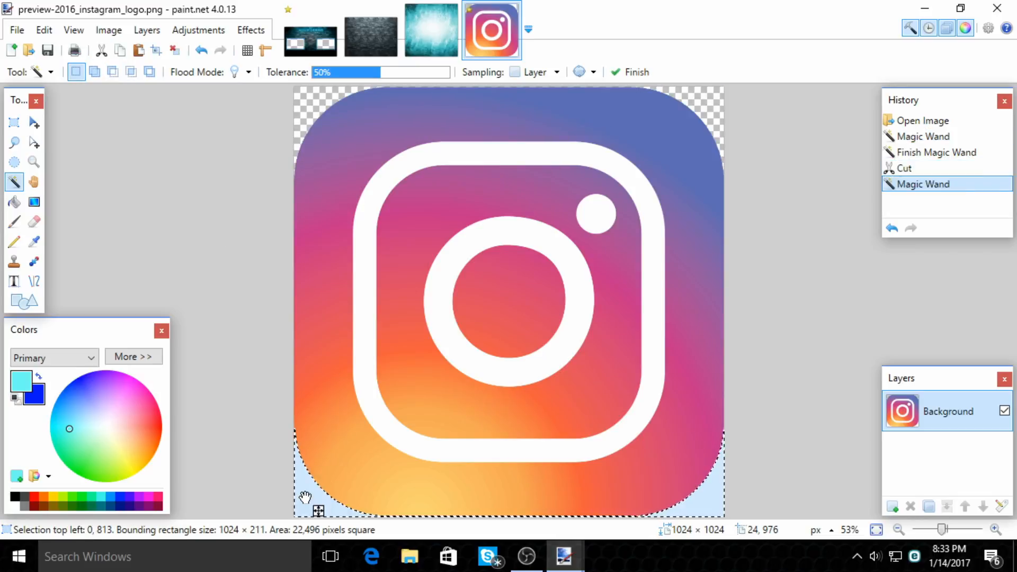
pyautogui.click(102, 51)
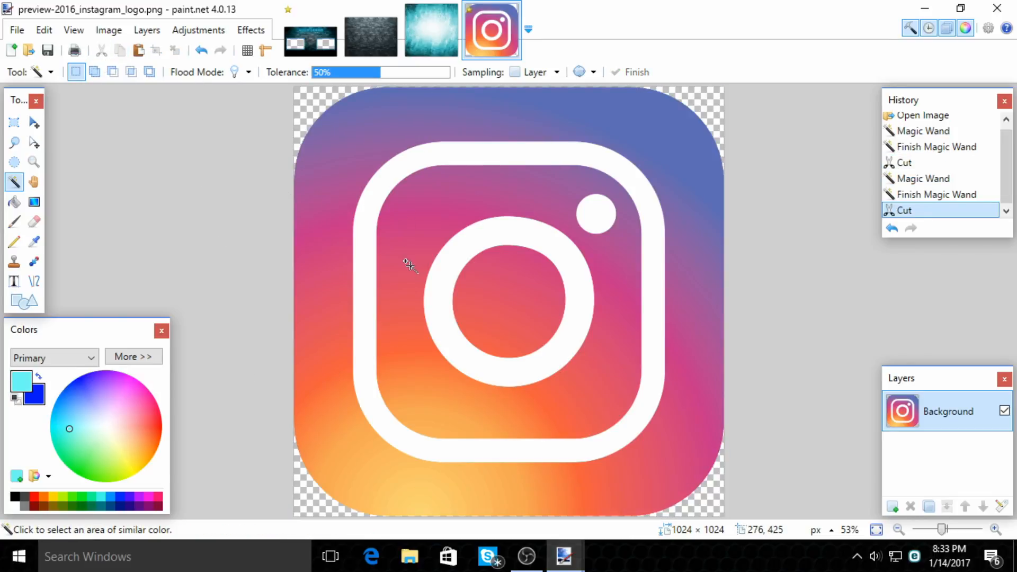
pyautogui.hotkey('ctrl', 'a')
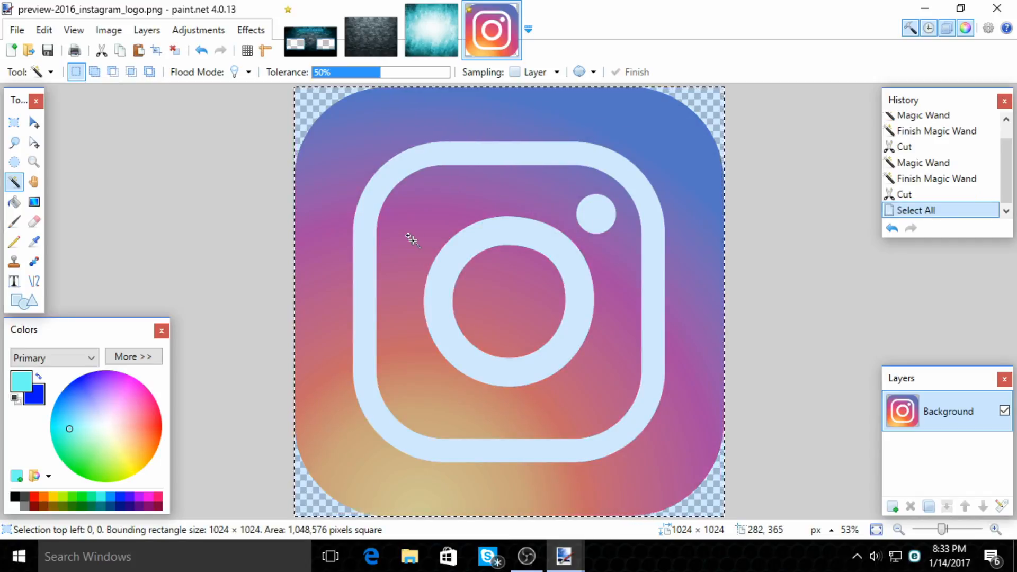
pyautogui.click(322, 40)
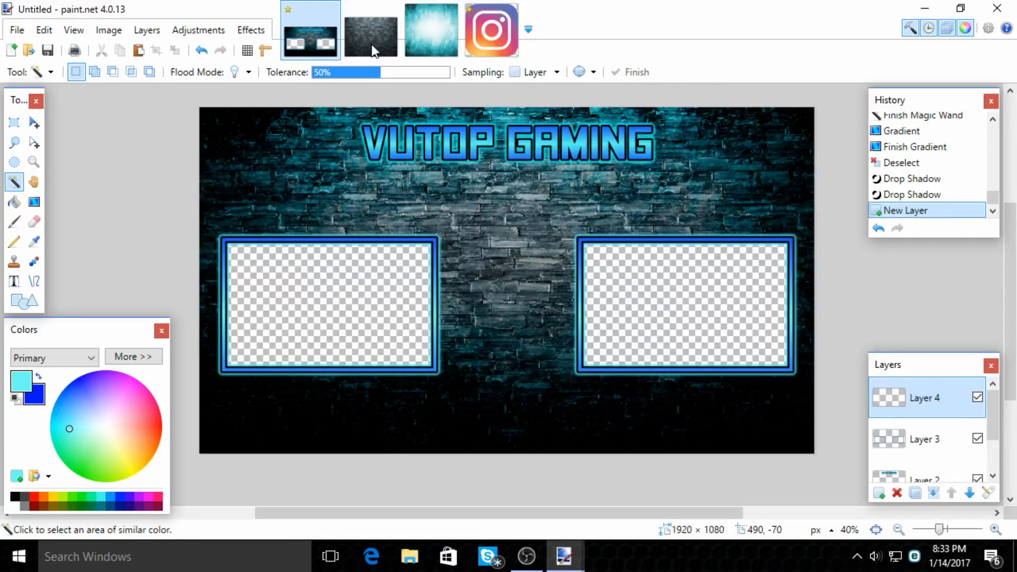
pyautogui.click(504, 24)
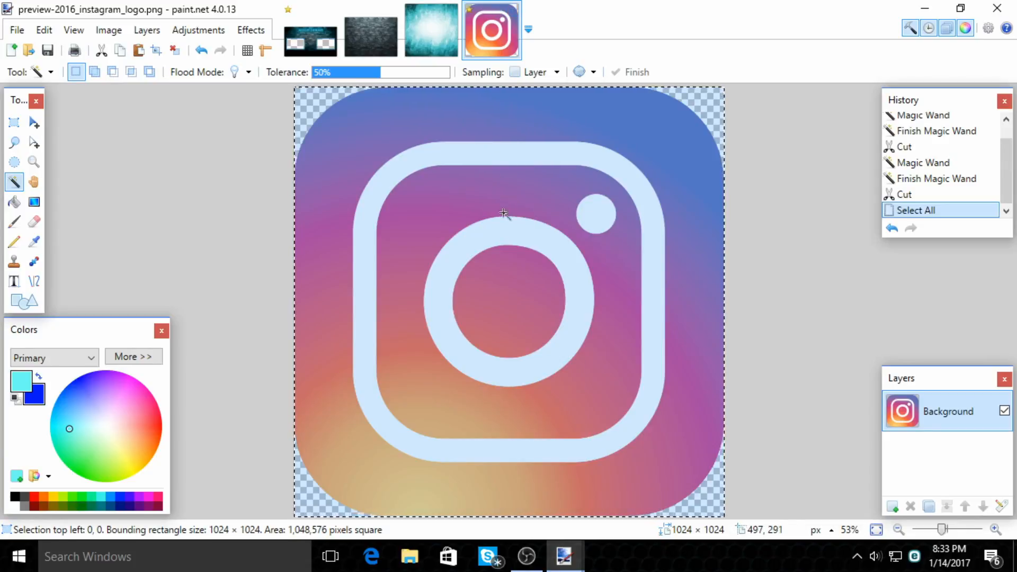
pyautogui.hotkey('ctrl', 'd')
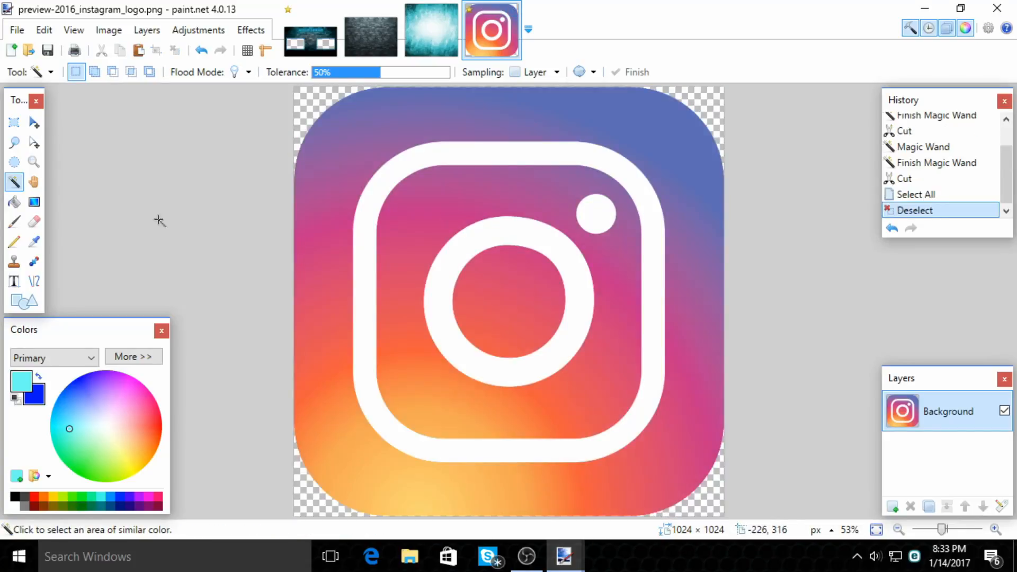
# Put the entire cleaned-up logo on the clipboard, keeping the logo image intact, and paste it into Layer 4 of the Untitled graphic.
pyautogui.click(36, 121)
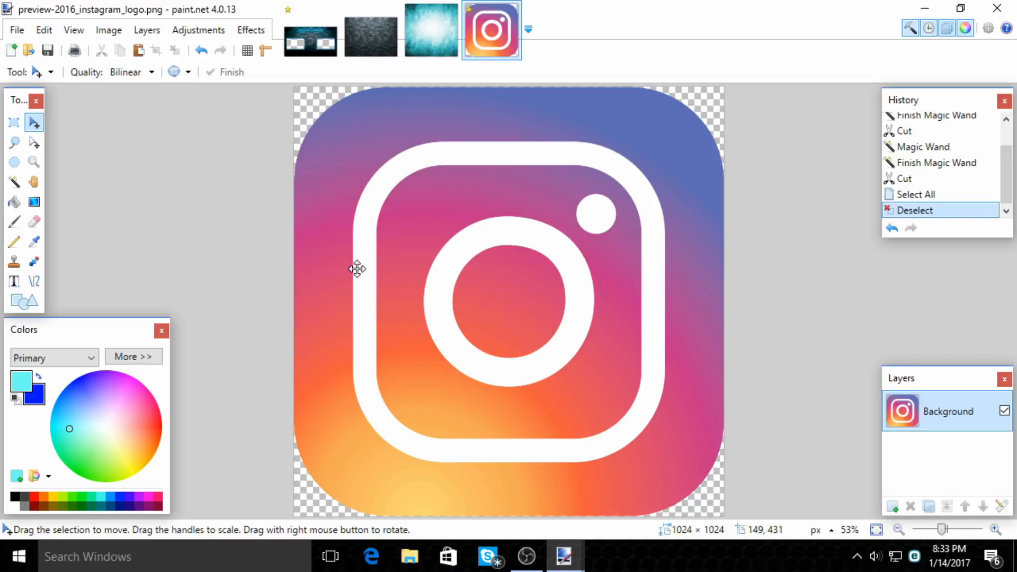
pyautogui.hotkey('ctrl', 'a')
pyautogui.hotkey('ctrl', 'x')
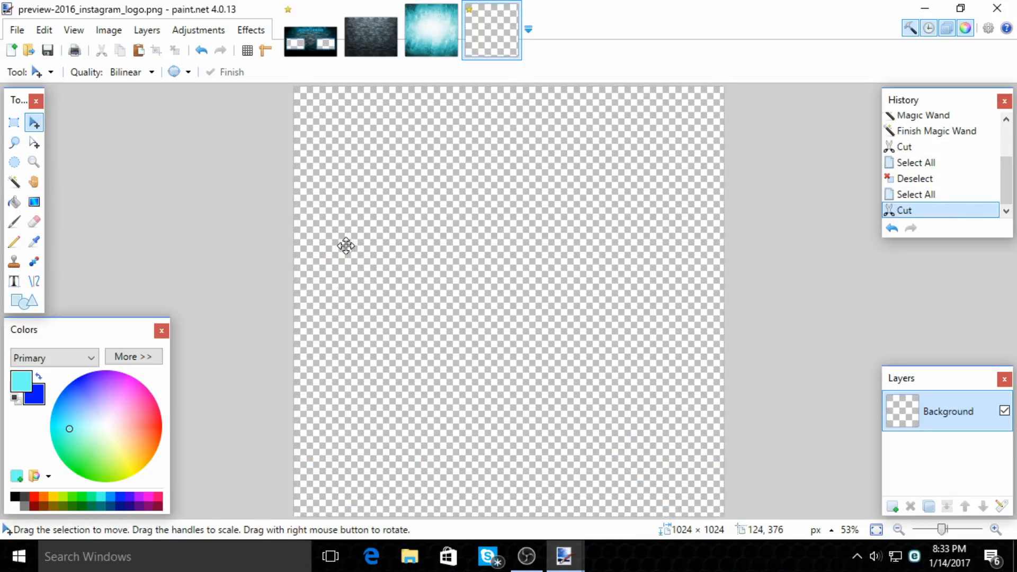
pyautogui.hotkey('ctrl', 'z')
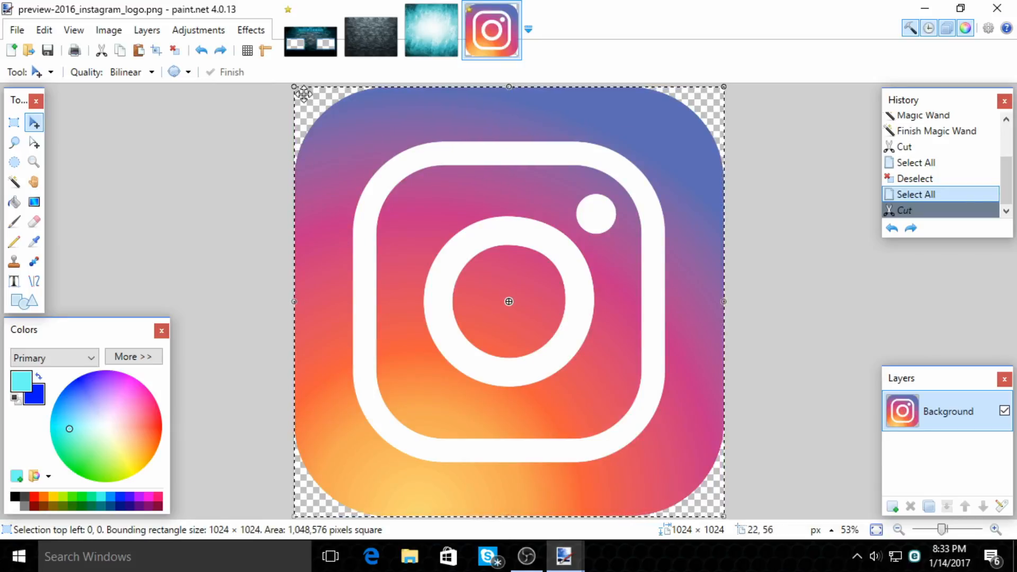
pyautogui.click(304, 39)
pyautogui.hotkey('ctrl', 'v')
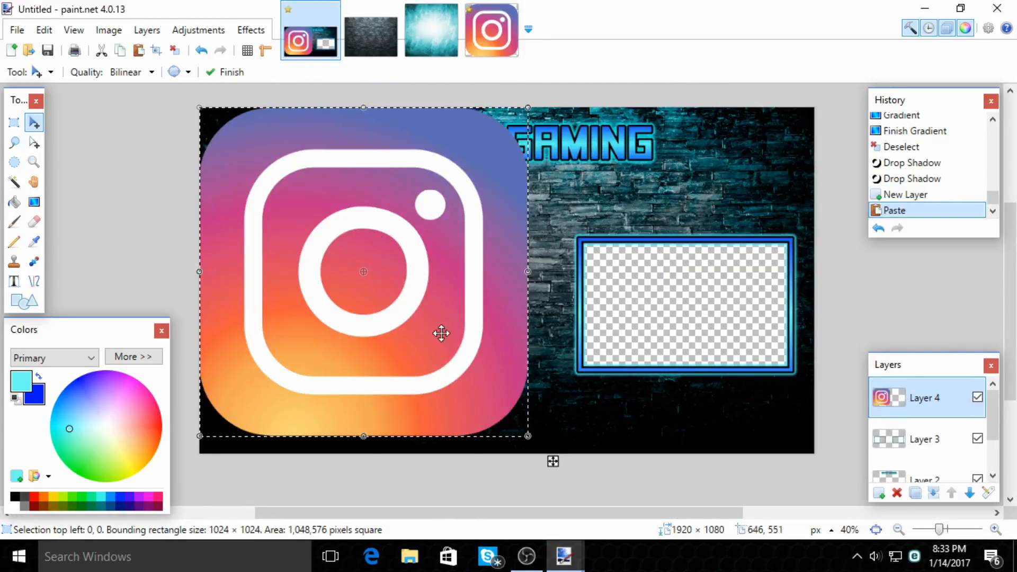
# Scale the pasted Instagram logo down to about 189 × 189 pixels and place it between the two framed cut-outs.
pyautogui.moveTo(454, 349); pyautogui.dragTo(588, 351)
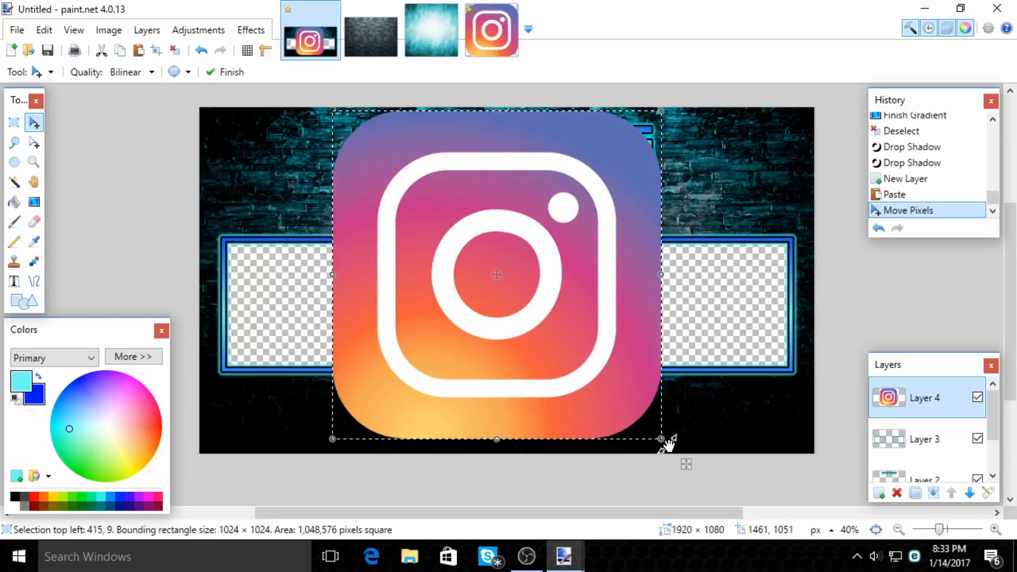
pyautogui.moveTo(663, 440); pyautogui.dragTo(390, 199)
pyautogui.hotkey('ctrl', 'z')
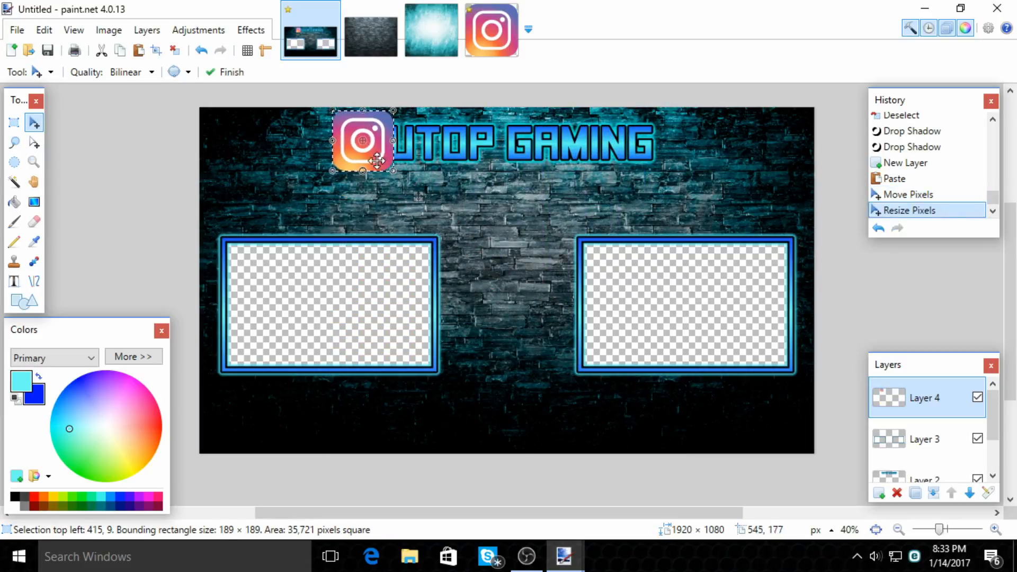
pyautogui.moveTo(377, 160); pyautogui.dragTo(532, 278)
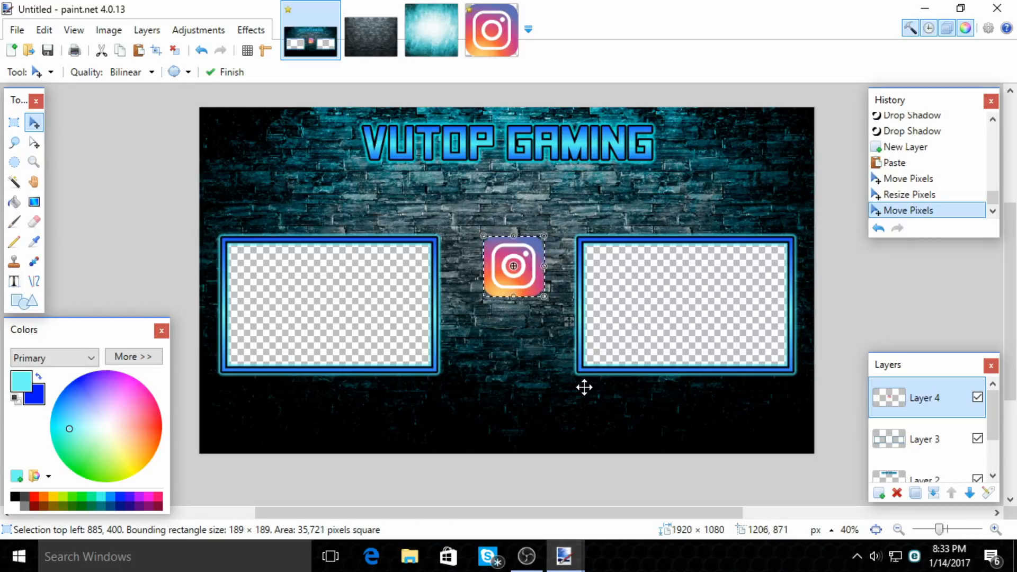
# Select all of Layer 4 and nudge the Instagram logo until it is centred between the two frames, checking the layer's visibility.
pyautogui.hotkey('ctrl', 'd')
pyautogui.hotkey('ctrl', 'a')
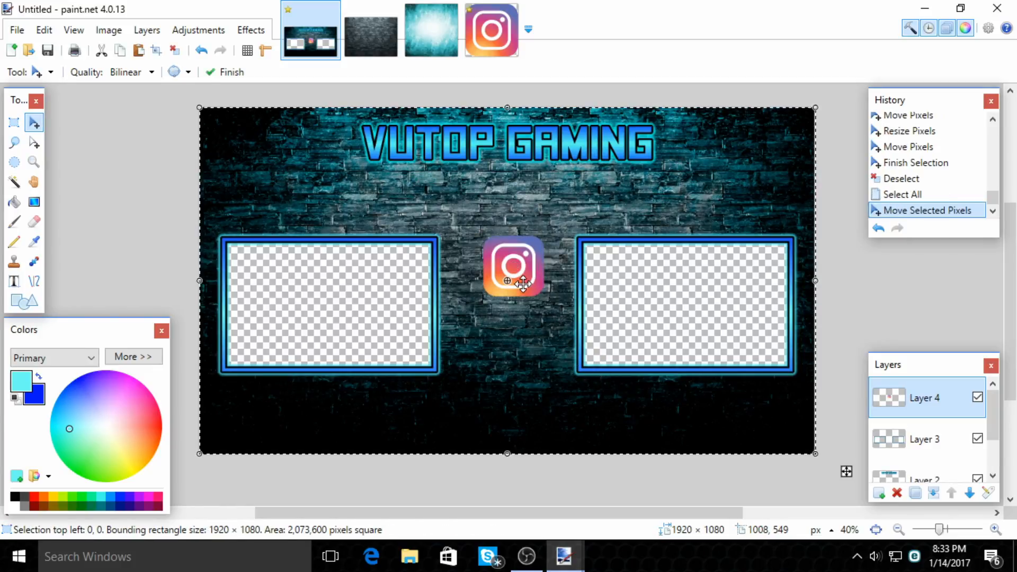
pyautogui.moveTo(527, 277); pyautogui.dragTo(518, 277)
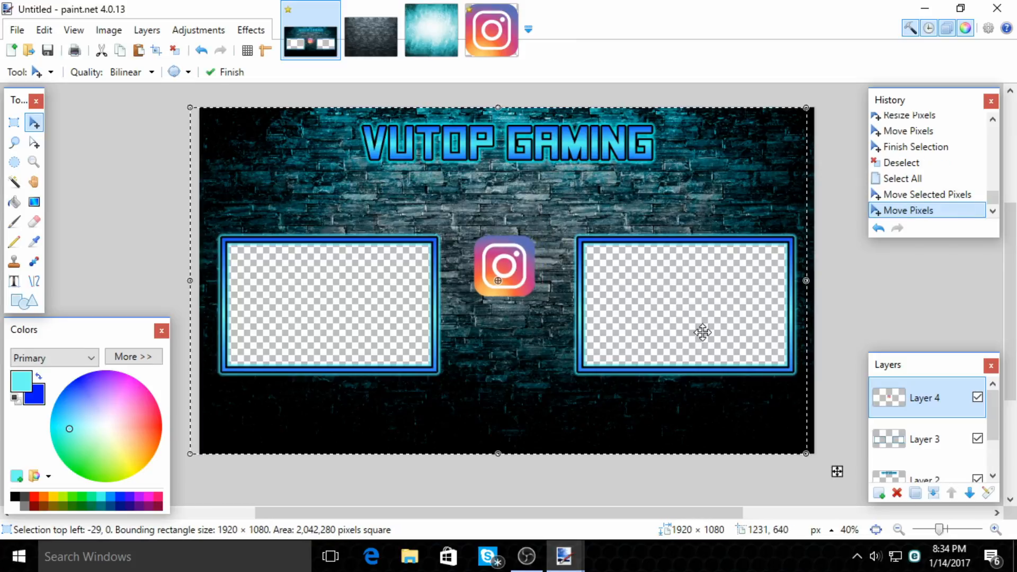
pyautogui.click(977, 397)
pyautogui.click(977, 398)
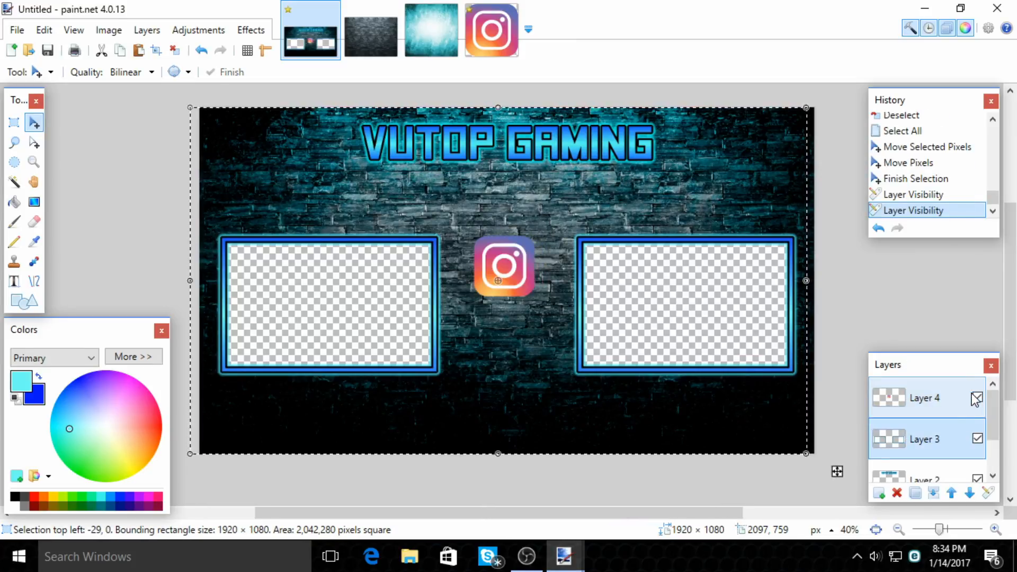
pyautogui.click(948, 396)
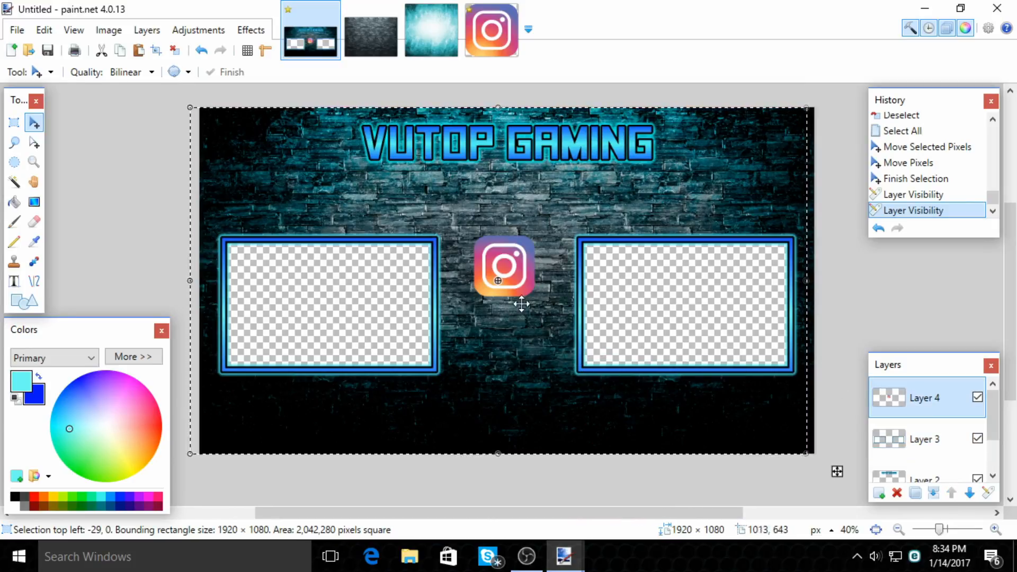
pyautogui.moveTo(515, 276); pyautogui.dragTo(523, 272)
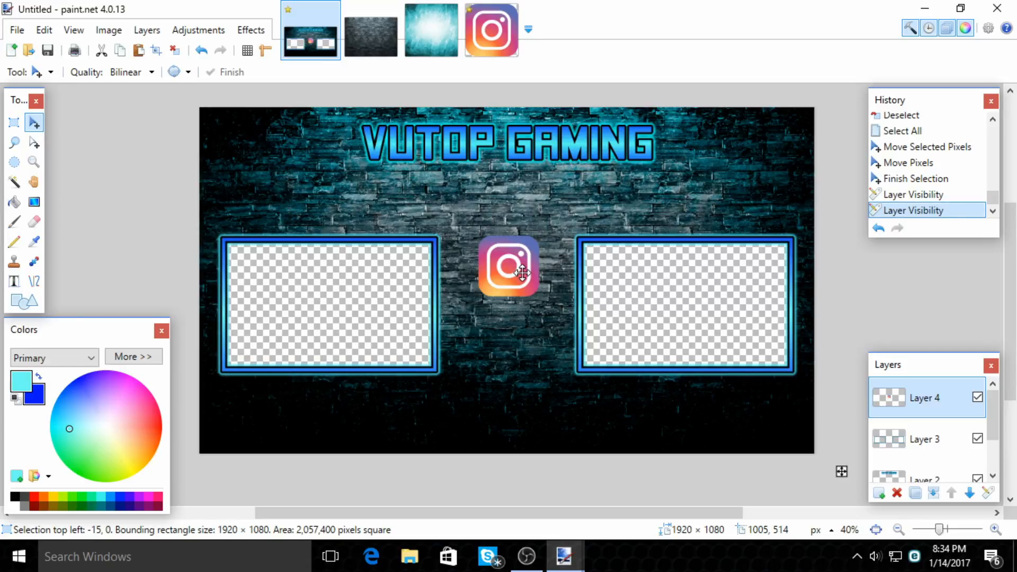
pyautogui.moveTo(522, 272); pyautogui.dragTo(522, 272)
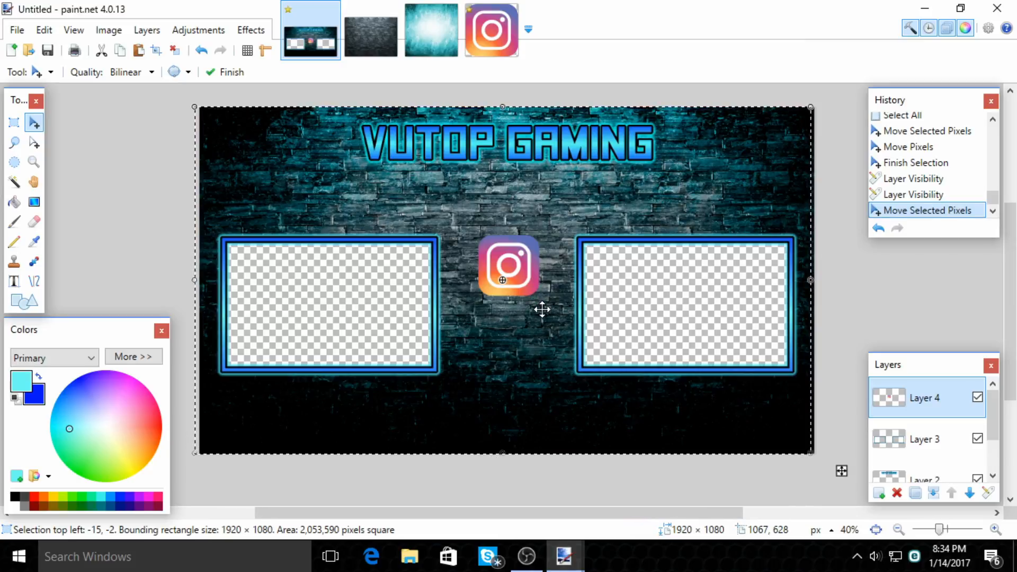
# Align the Instagram logo on Layer 4 with the Center Both object alignment effect and clear the selection.
pyautogui.click(242, 38)
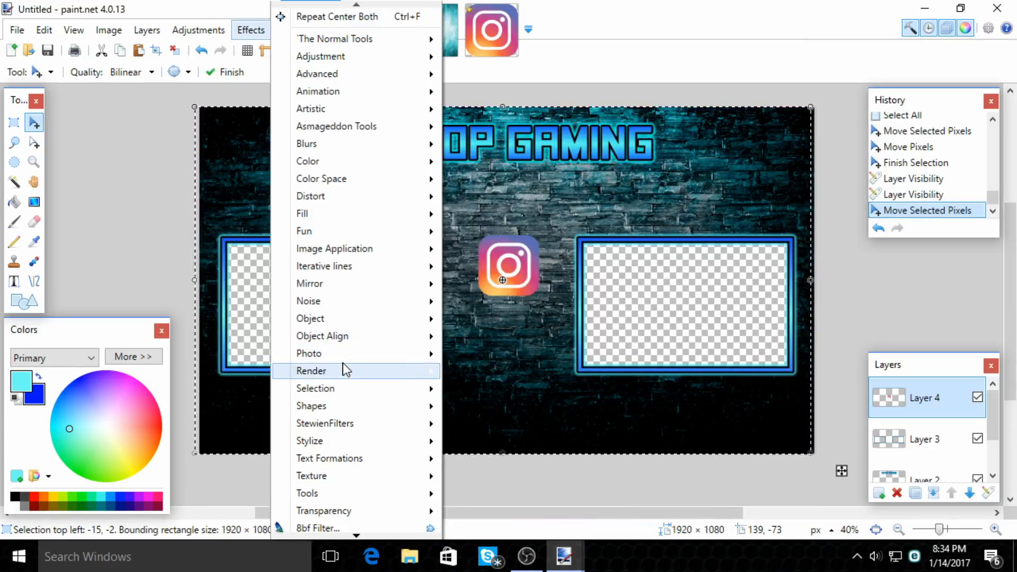
pyautogui.moveTo(345, 353)
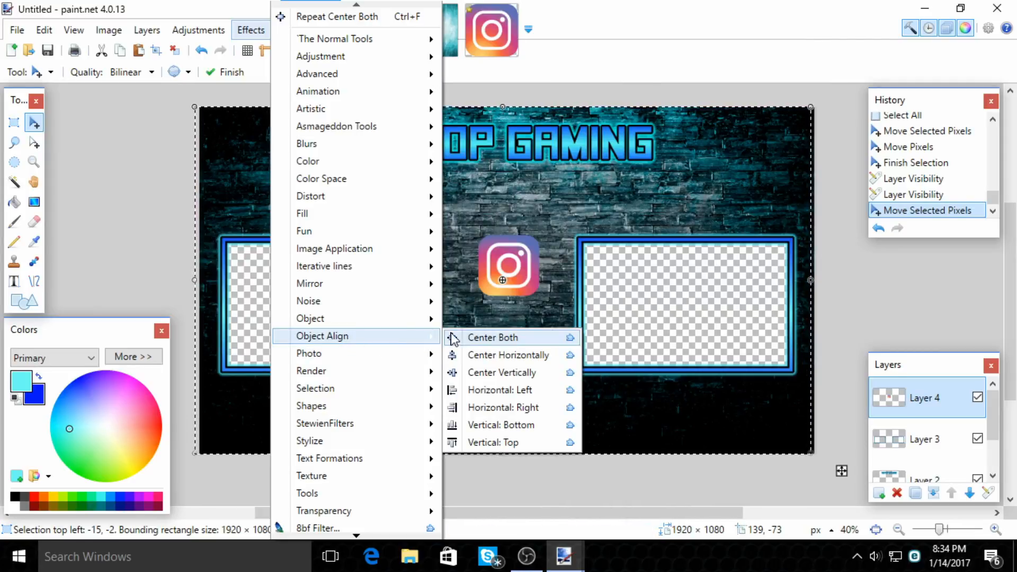
pyautogui.click(481, 337)
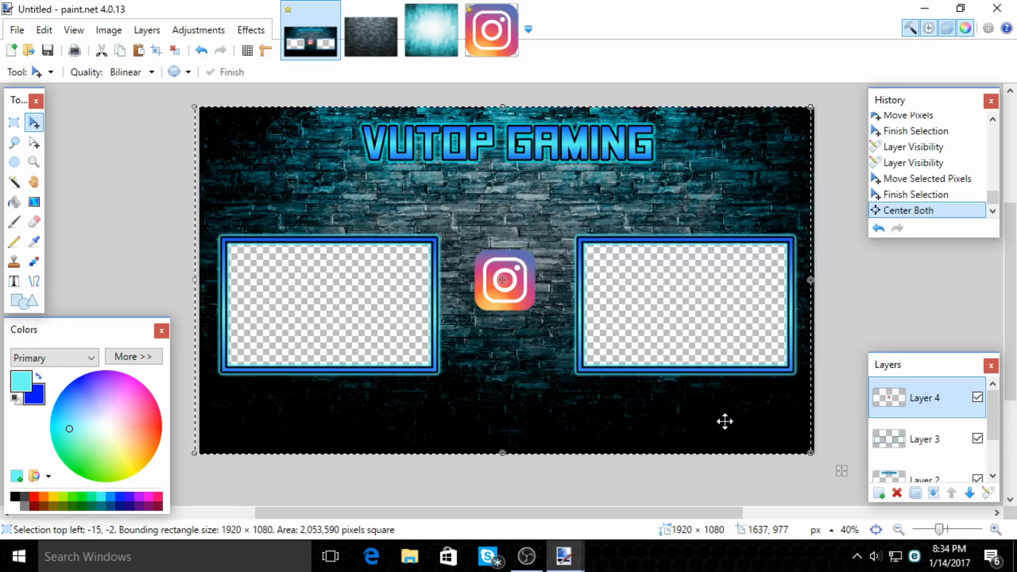
pyautogui.hotkey('ctrl', 'd')
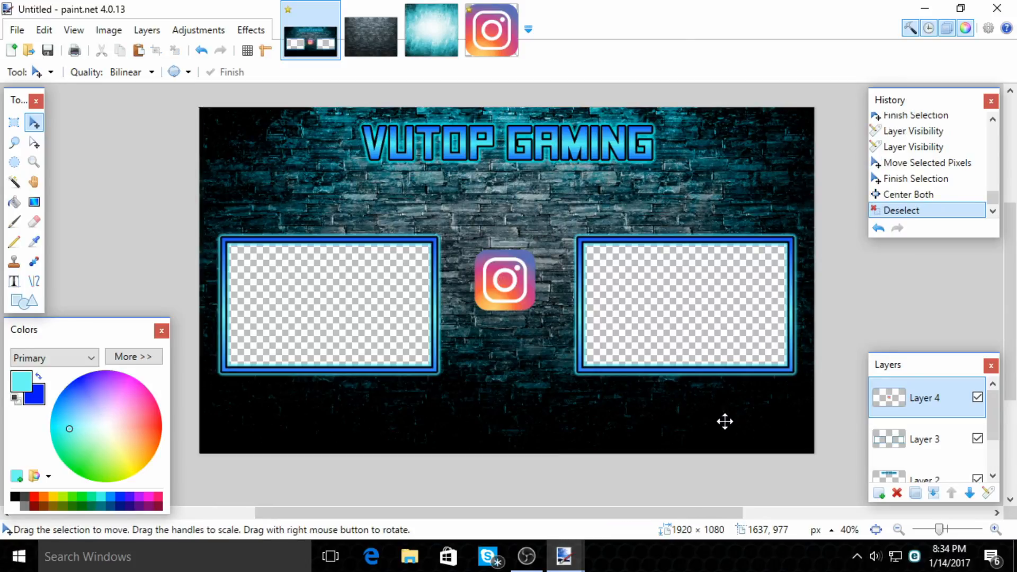
# Open the july2013_youtube_subscribe_button-1 image from the Pictures folder.
pyautogui.click(28, 48)
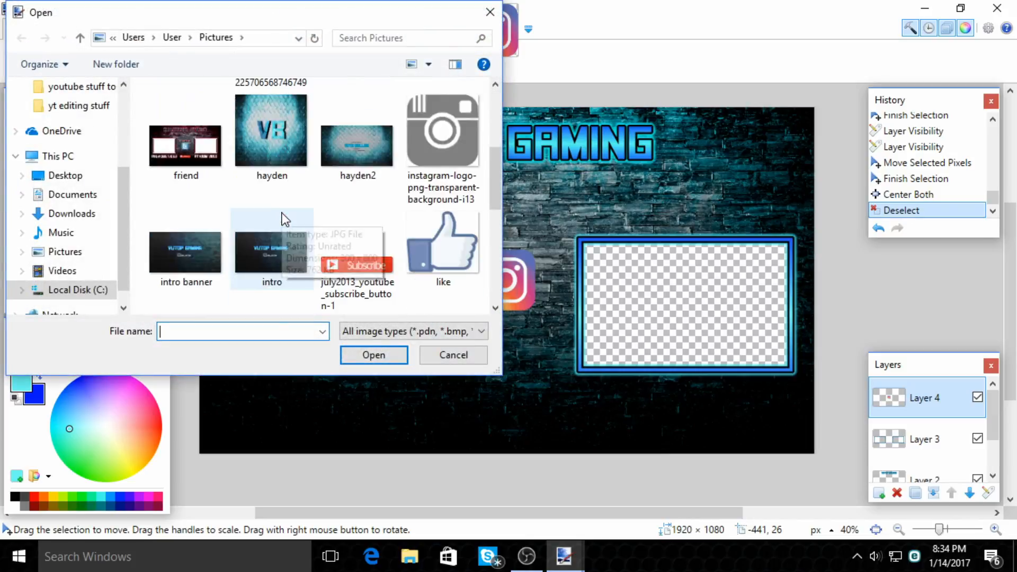
pyautogui.scroll(-3, 284, 218)
pyautogui.scroll(3, 367, 246)
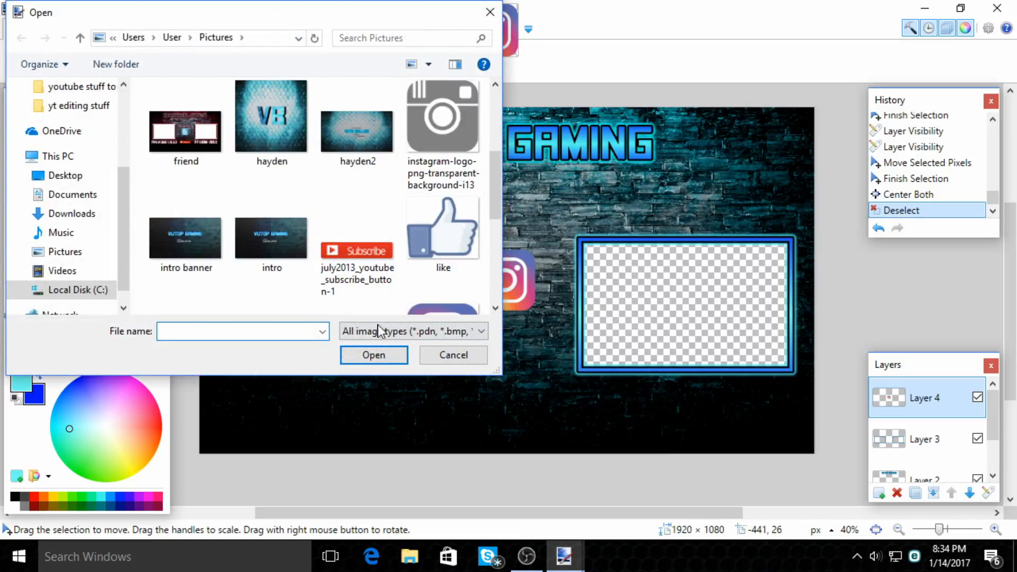
pyautogui.click(363, 279)
pyautogui.click(374, 356)
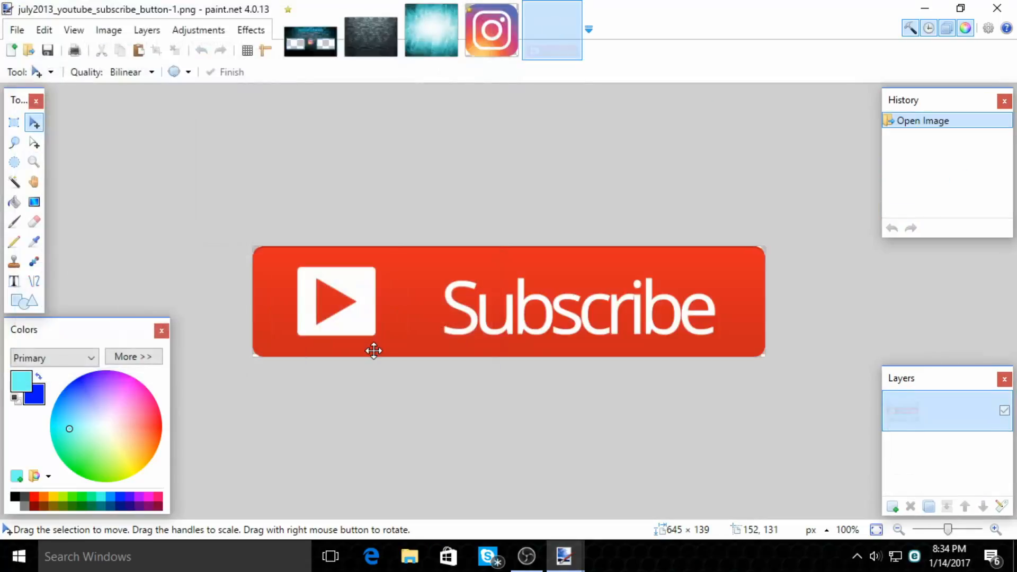
# Select the entire Subscribe button image for copying and return to the Untitled graphic.
pyautogui.hotkey('ctrl', 'a')
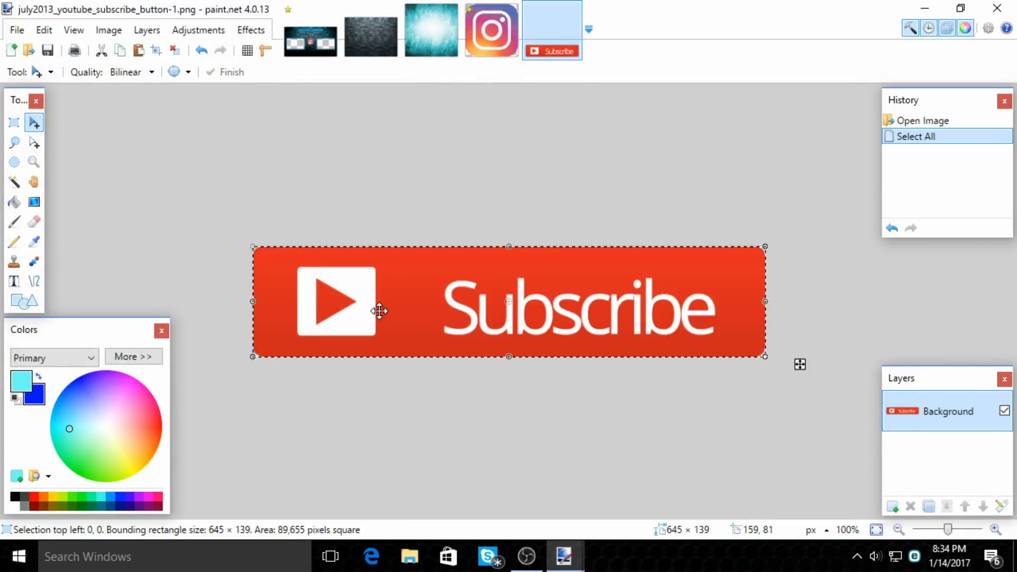
pyautogui.click(324, 54)
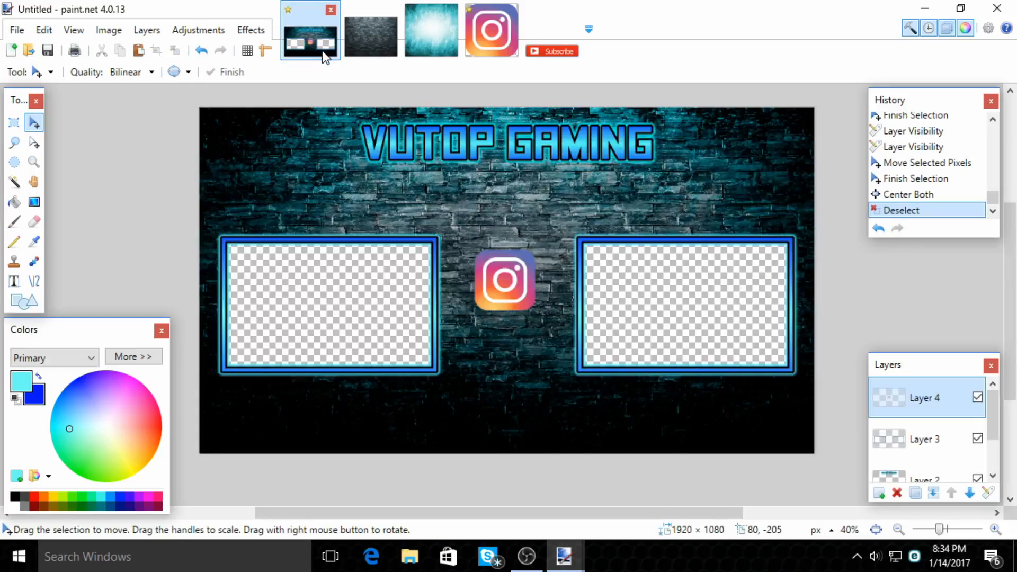
# Paste the Subscribe button onto Layer 4, shrink it to about 305 × 65 px, place it below the Instagram icon and deselect.
pyautogui.hotkey('ctrl', 'v')
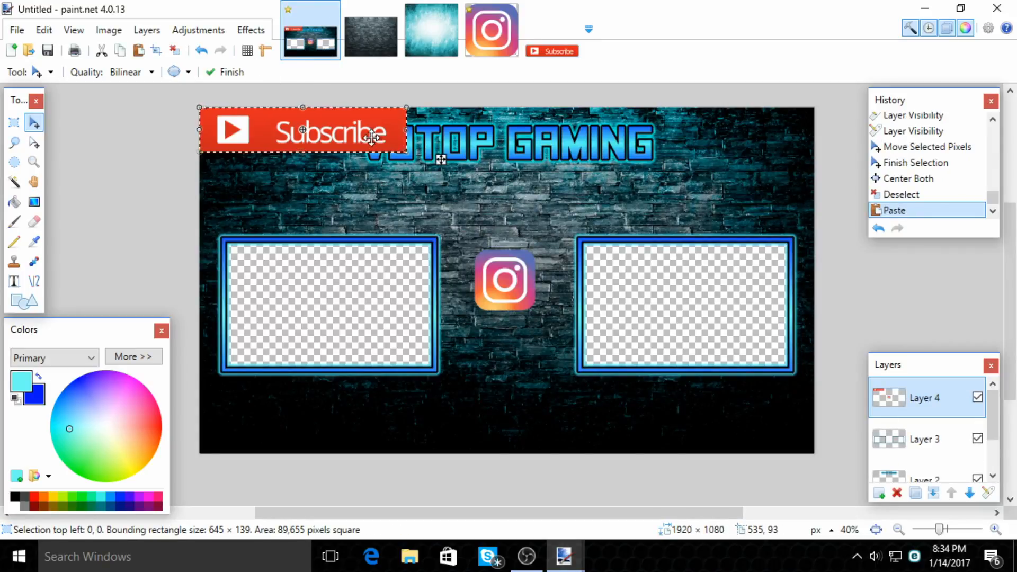
pyautogui.moveTo(371, 136); pyautogui.dragTo(526, 376)
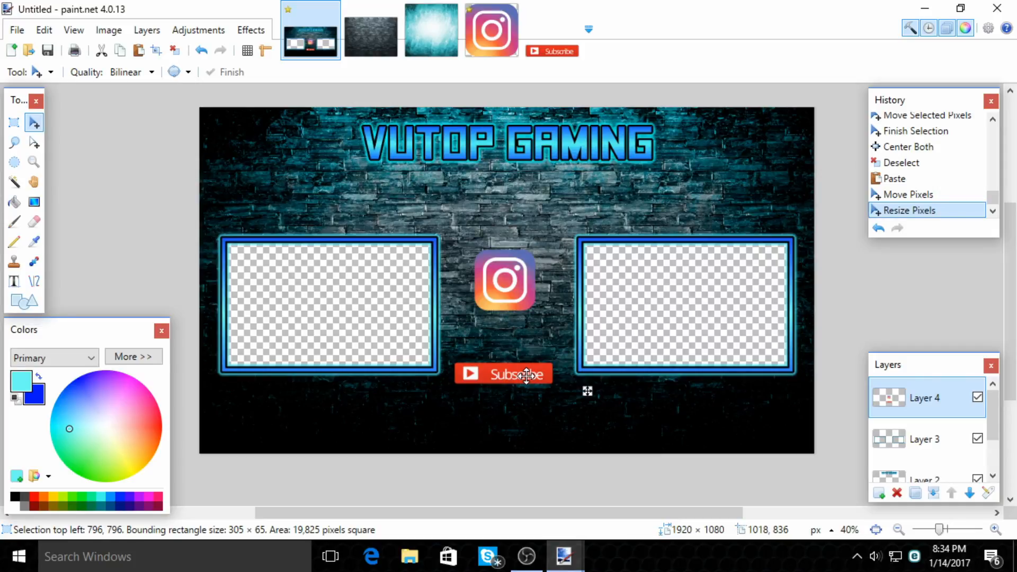
pyautogui.moveTo(527, 375); pyautogui.dragTo(526, 375)
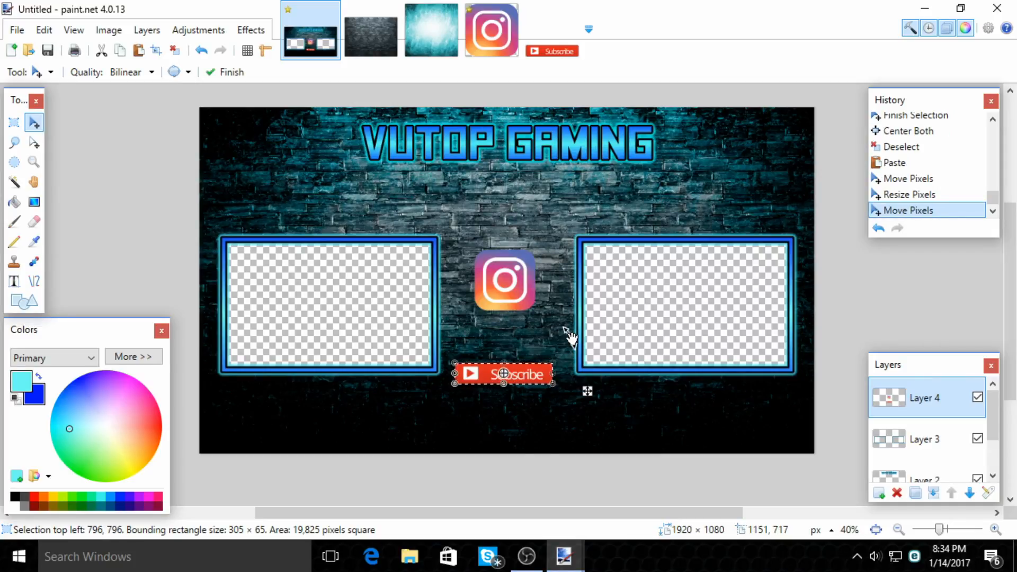
pyautogui.hotkey('ctrl', 'd')
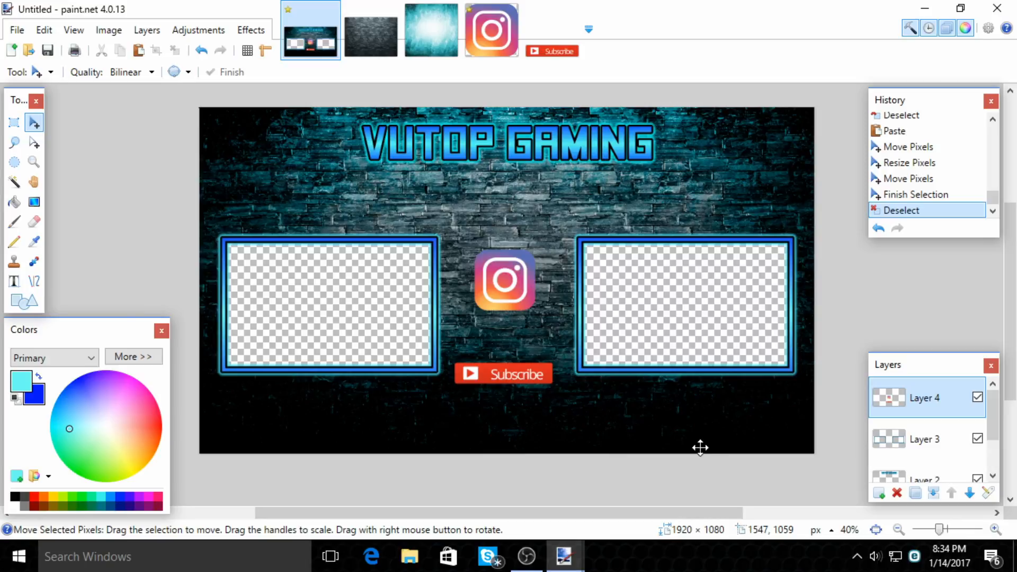
# Check Layer 4 by toggling its visibility, and try moving the entire content of Layer 3 slightly.
pyautogui.click(977, 397)
pyautogui.click(976, 397)
pyautogui.click(924, 439)
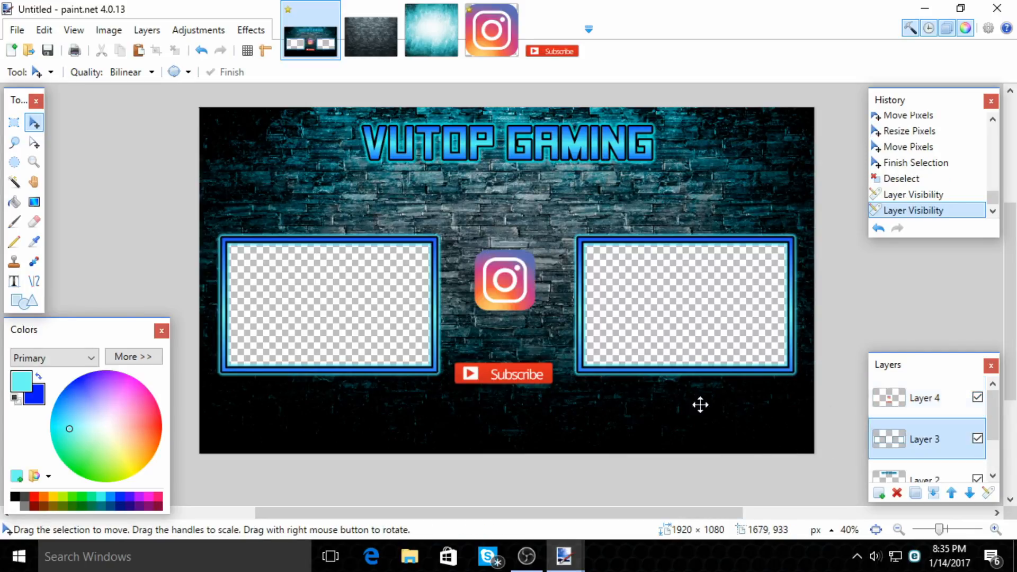
pyautogui.hotkey('ctrl', 'a')
pyautogui.moveTo(528, 380); pyautogui.dragTo(526, 379)
# Undo all edits back to the state before the Subscribe button was pasted onto Layer 4.
pyautogui.hotkey('ctrl', 'z')
pyautogui.hotkey('ctrl', 'z')
pyautogui.hotkey('ctrl', 'z')
pyautogui.hotkey('ctrl', 'z')
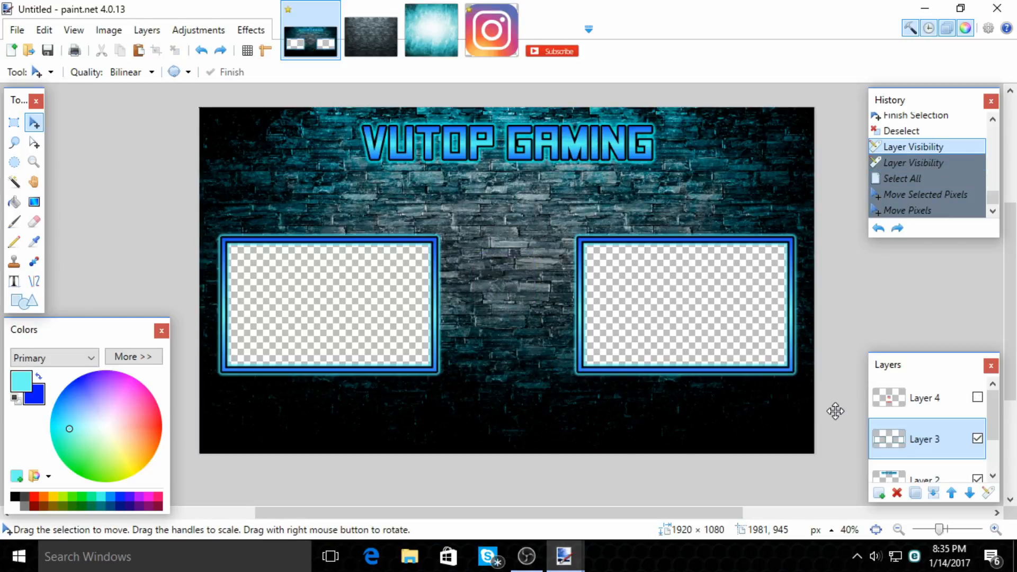
pyautogui.hotkey('ctrl', 'z')
pyautogui.hotkey('ctrl', 'z')
pyautogui.hotkey('ctrl', 'z')
pyautogui.hotkey('ctrl', 'z')
pyautogui.hotkey('ctrl', 'z')
pyautogui.hotkey('ctrl', 'z')
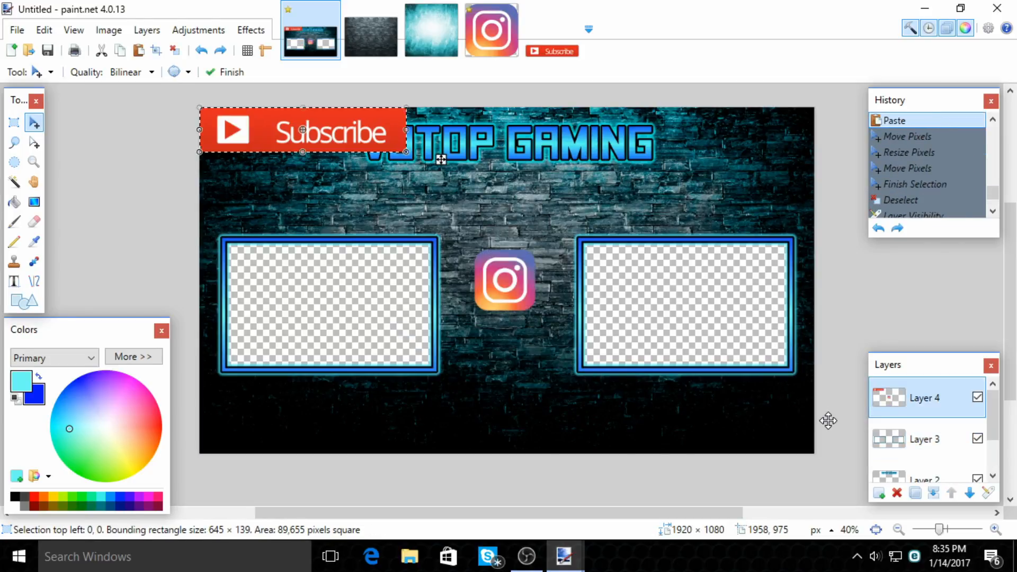
pyautogui.hotkey('ctrl', 'z')
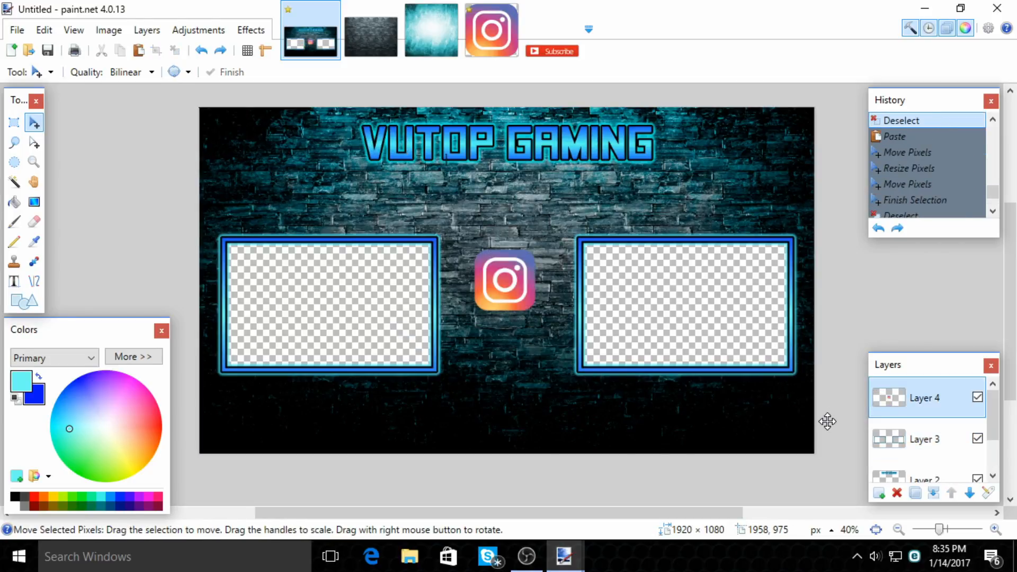
# Add a new layer, paste the Subscribe image onto it, and place it at about 345 × 74 px below the Instagram icon.
pyautogui.click(878, 494)
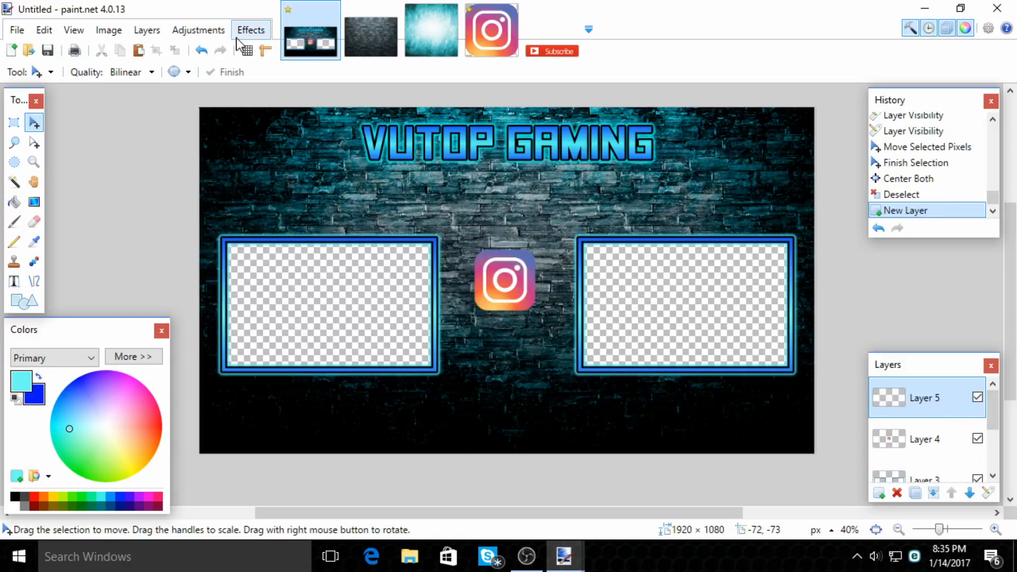
pyautogui.click(543, 53)
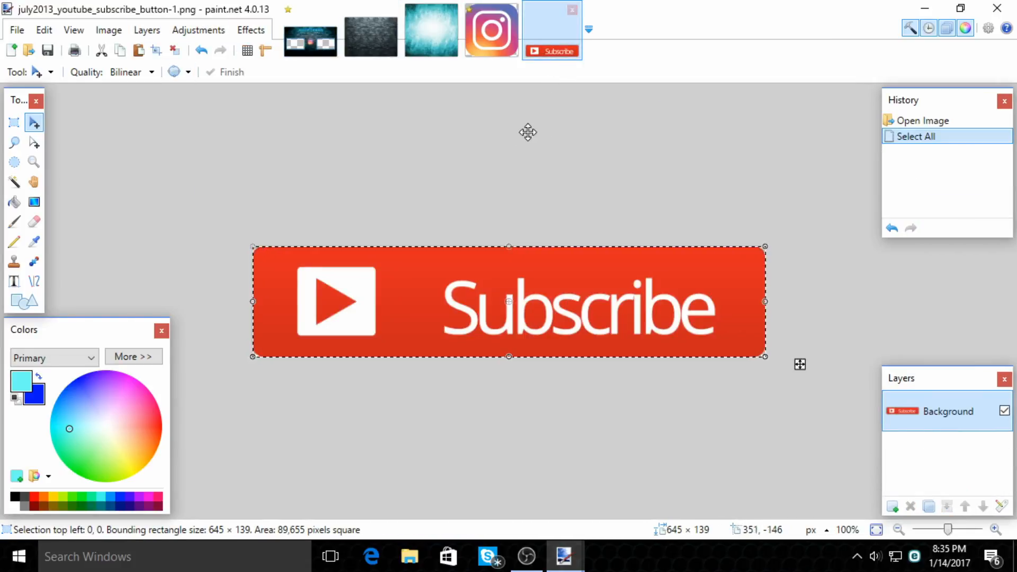
pyautogui.hotkey('ctrl', 'a')
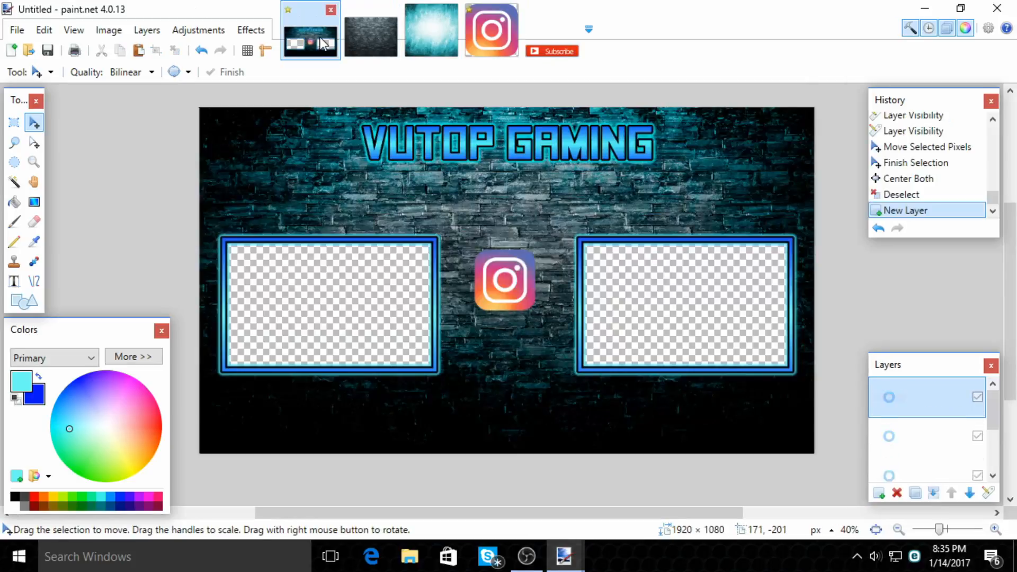
pyautogui.click(320, 37)
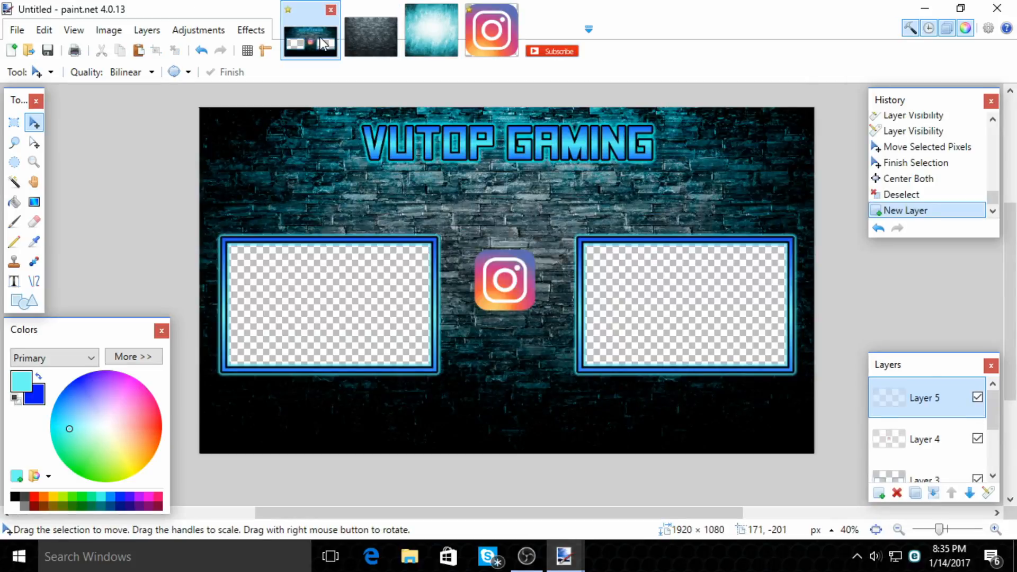
pyautogui.hotkey('ctrl', 'v')
pyautogui.moveTo(354, 154); pyautogui.dragTo(550, 379)
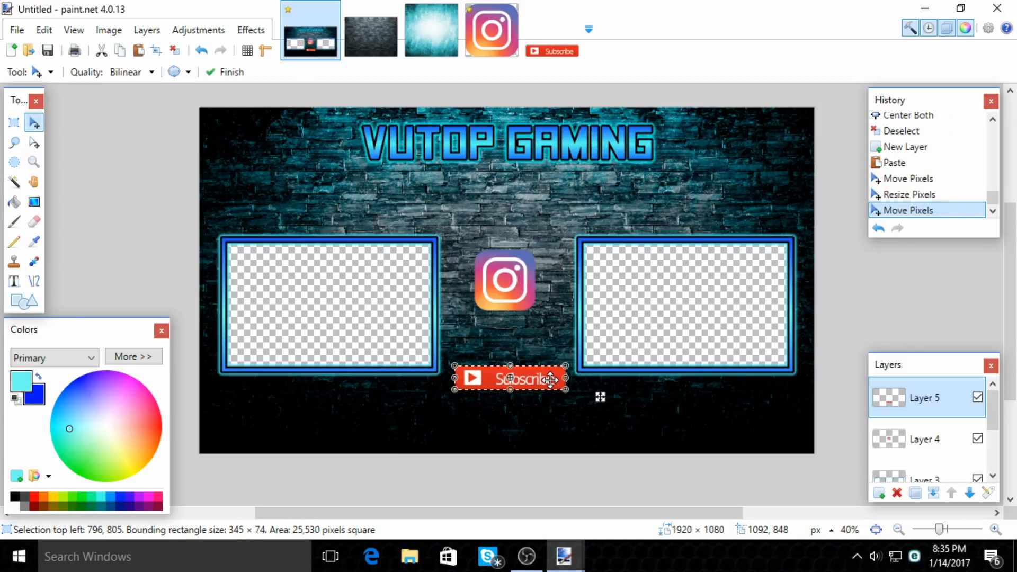
# Center the Subscribe button beneath the Instagram icon using Center Horizontally and a small manual move, deselect it, and add another new layer.
pyautogui.click(238, 29)
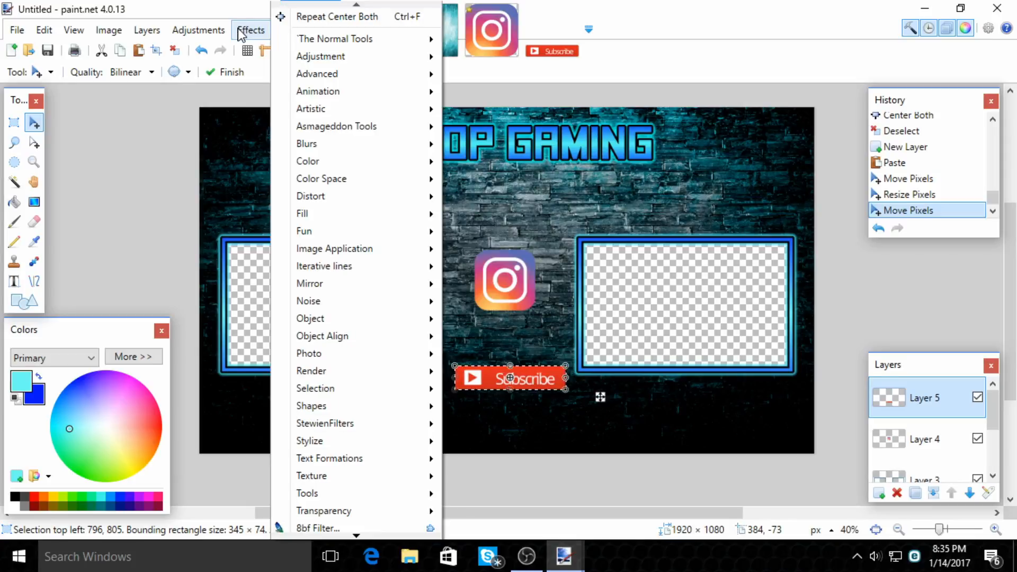
pyautogui.moveTo(408, 346)
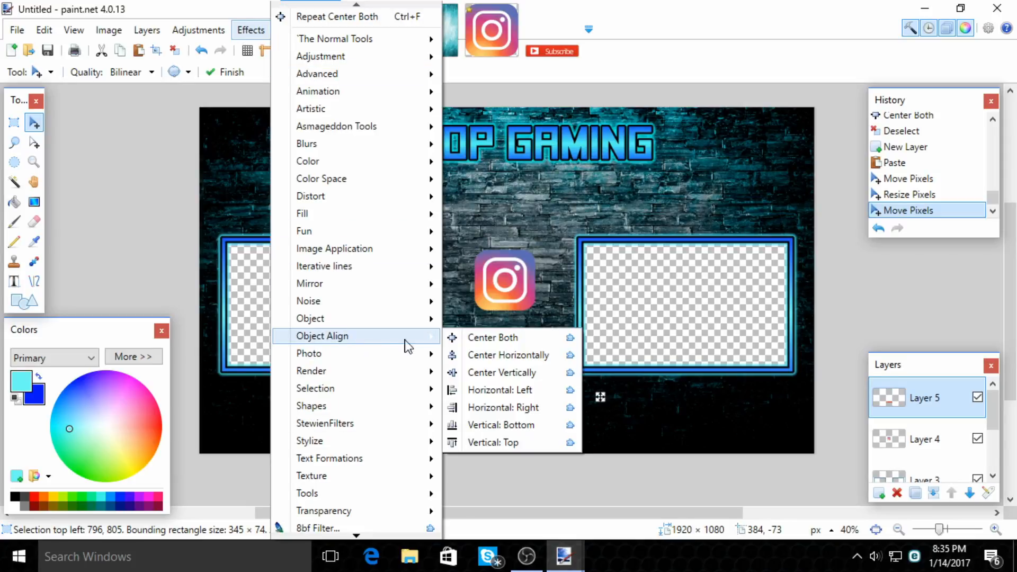
pyautogui.click(495, 354)
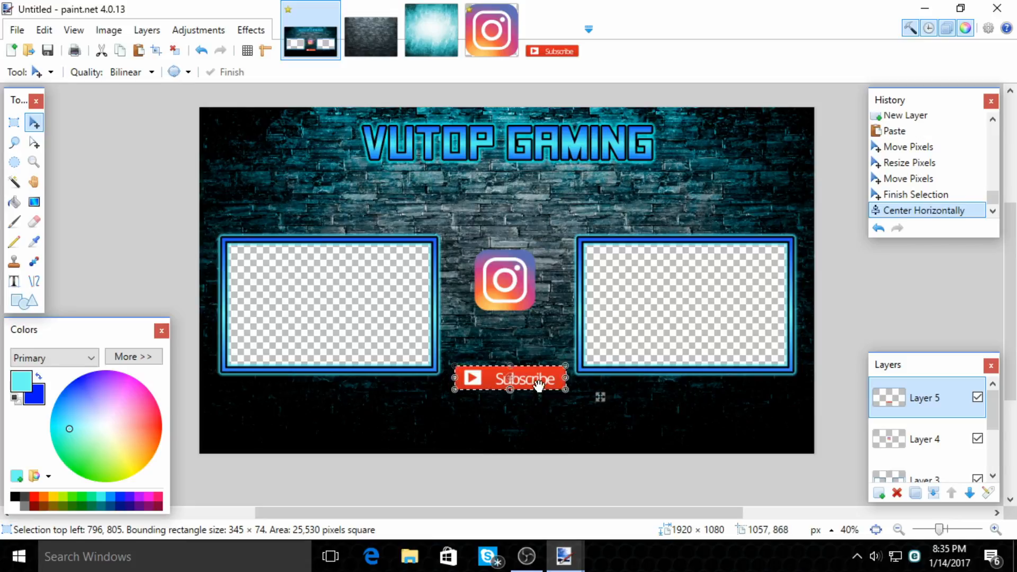
pyautogui.moveTo(539, 385); pyautogui.dragTo(532, 380)
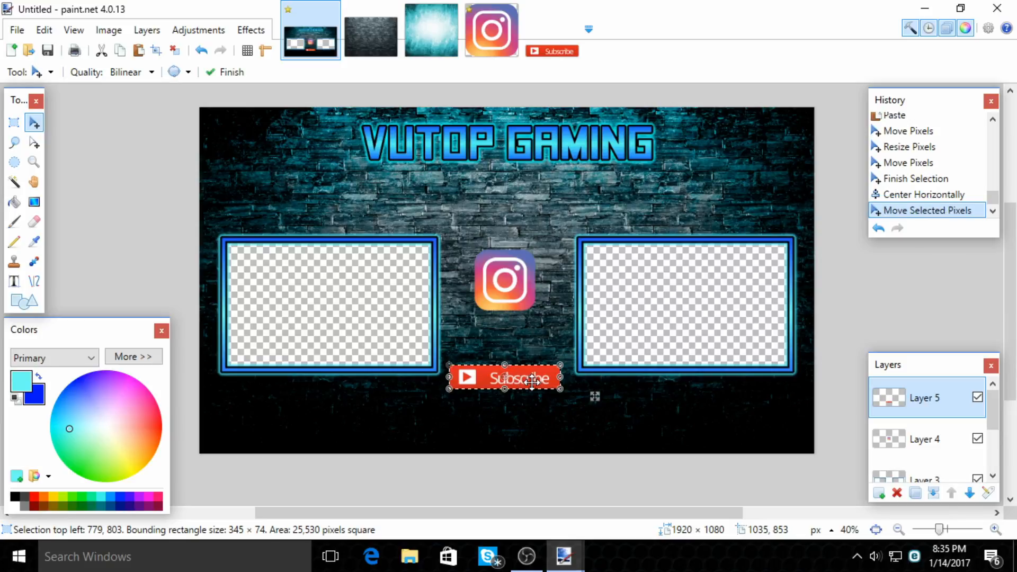
pyautogui.hotkey('ctrl', 'd')
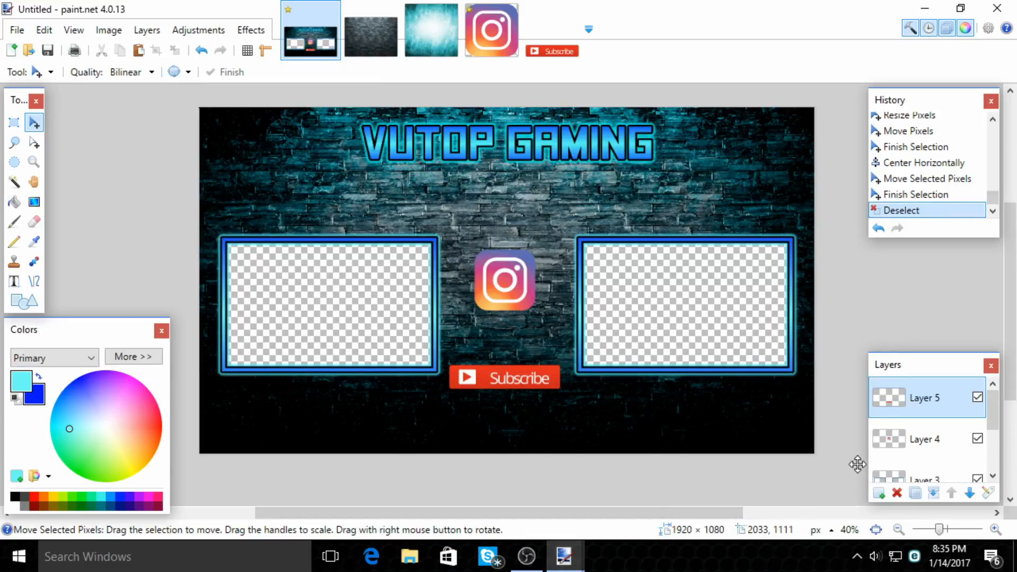
pyautogui.click(877, 492)
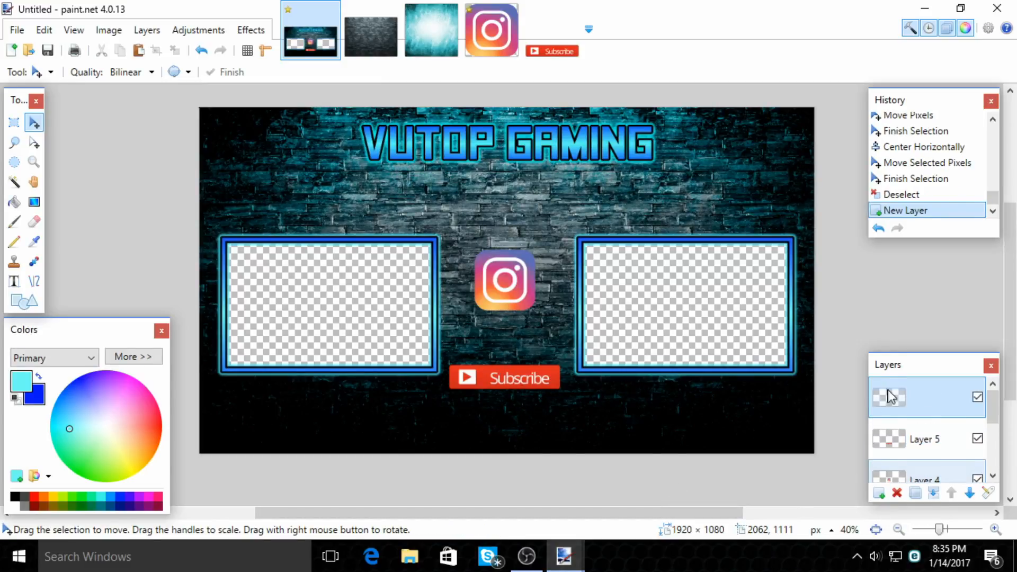
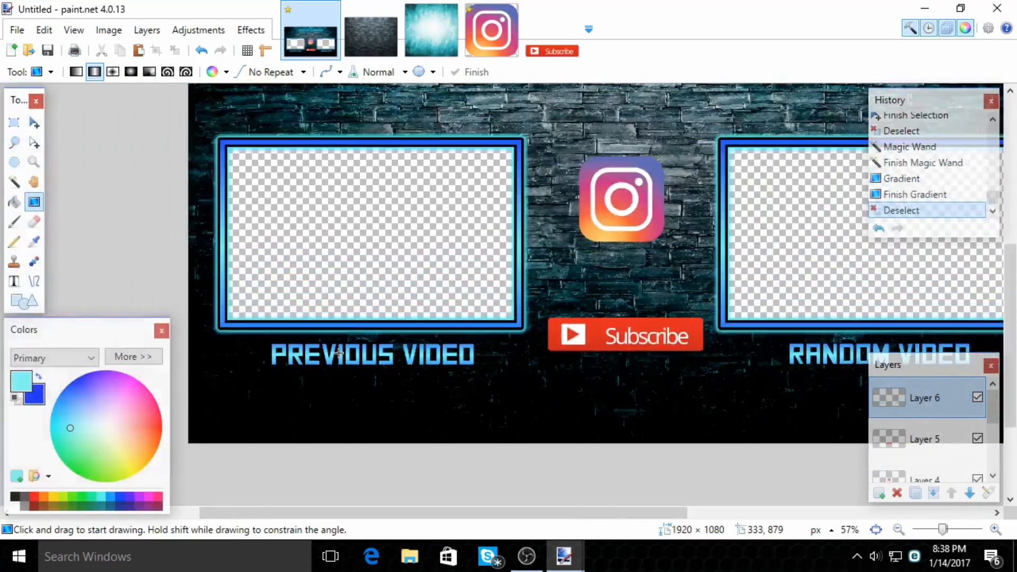
# Apply a black Drop Shadow to the PREVIOUS VIDEO and RANDOM VIDEO labels on Layer 6, with widening radius 6 and blur radius 0.
pyautogui.moveTo(519, 508); pyautogui.dragTo(528, 513)
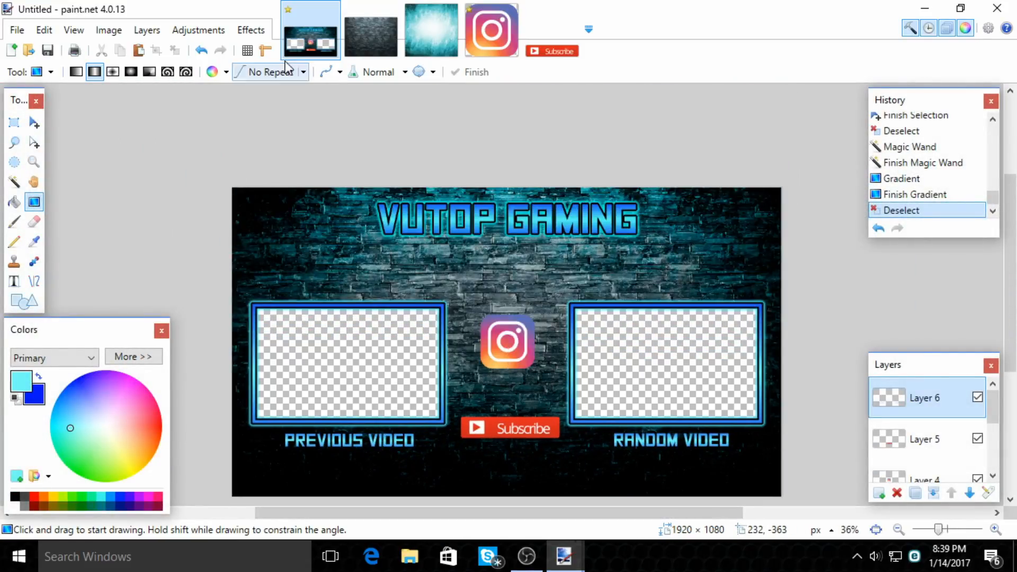
pyautogui.click(251, 30)
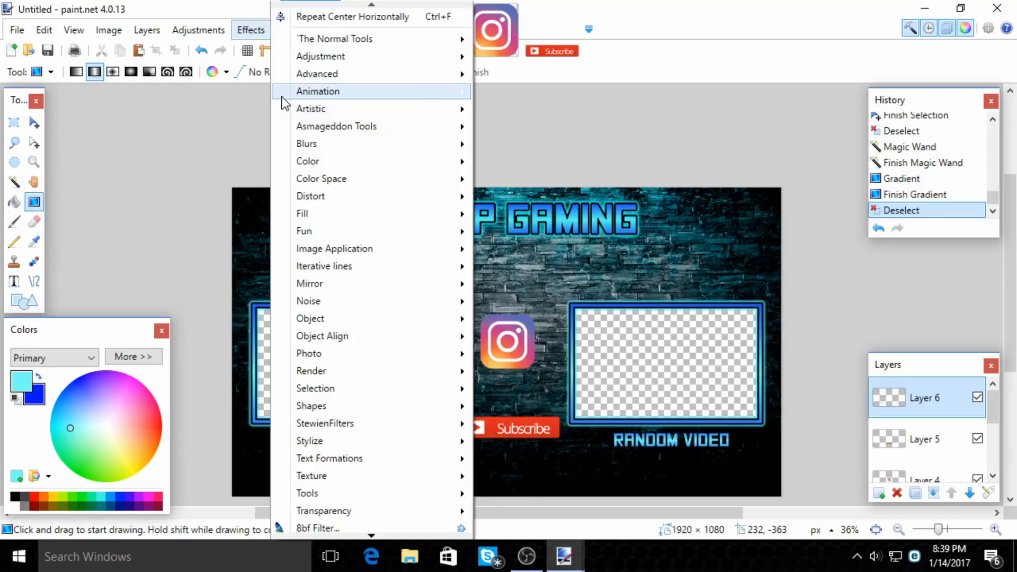
pyautogui.moveTo(348, 334)
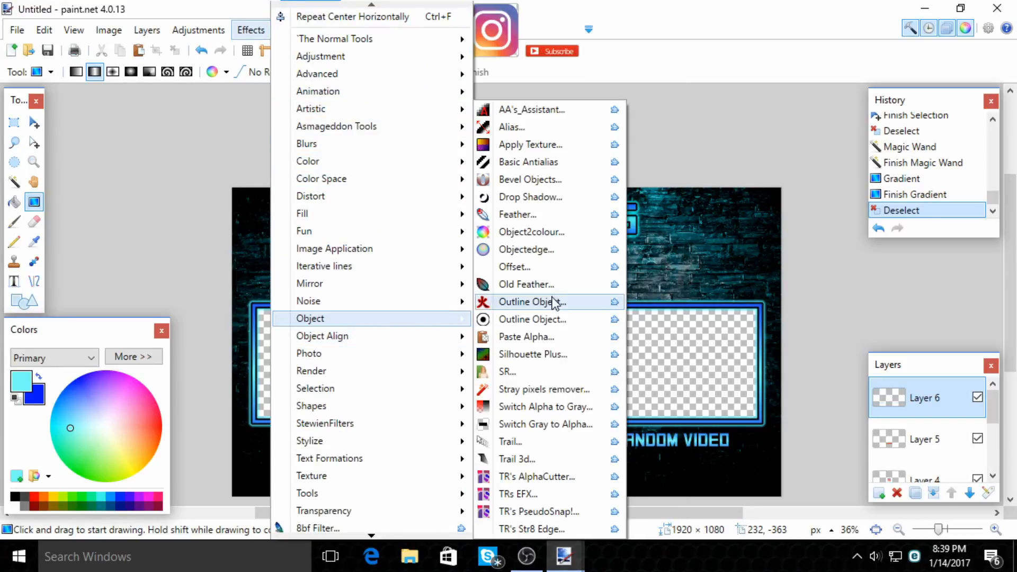
pyautogui.click(526, 197)
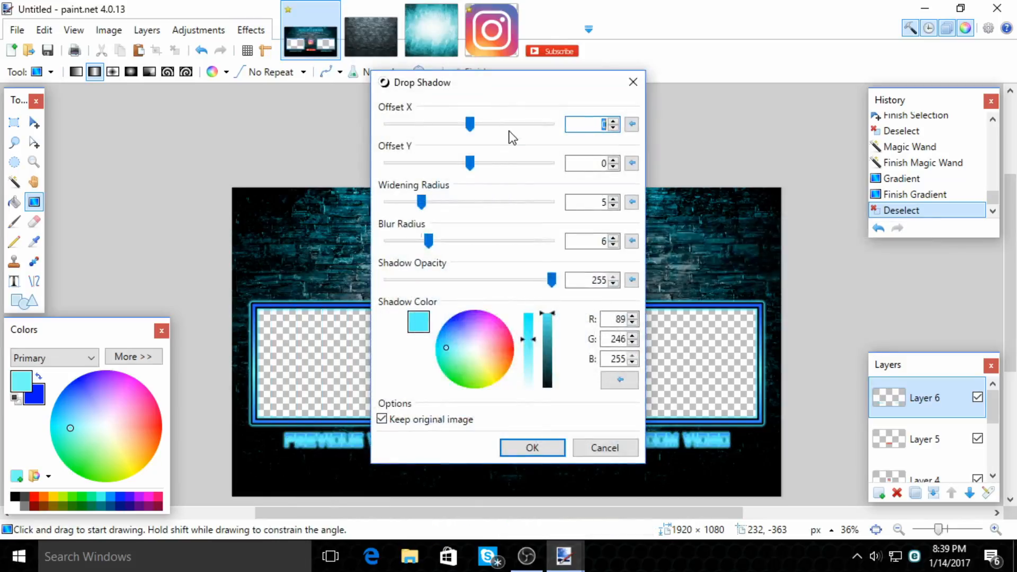
pyautogui.moveTo(528, 100); pyautogui.dragTo(308, 124)
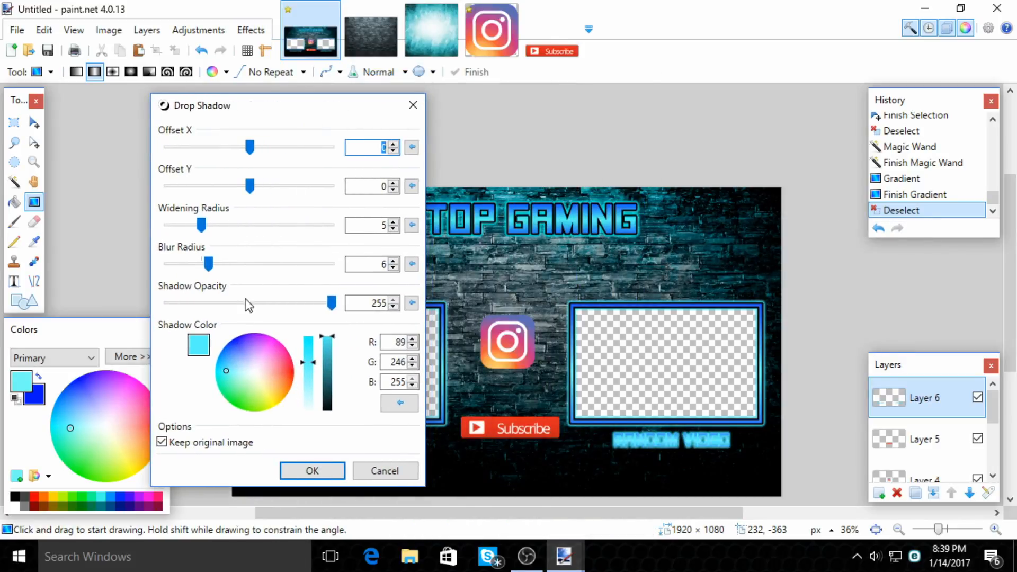
pyautogui.moveTo(214, 266); pyautogui.dragTo(75, 277)
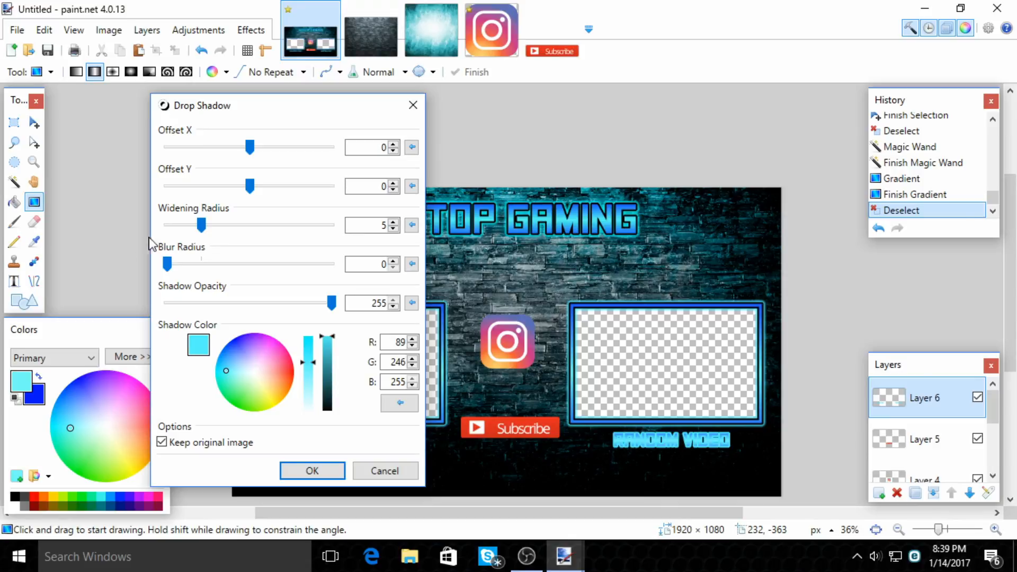
pyautogui.moveTo(203, 224)
pyautogui.mouseDown()
pyautogui.moveTo(216, 225)
pyautogui.moveTo(210, 234)
pyautogui.mouseUp()
pyautogui.click(339, 340)
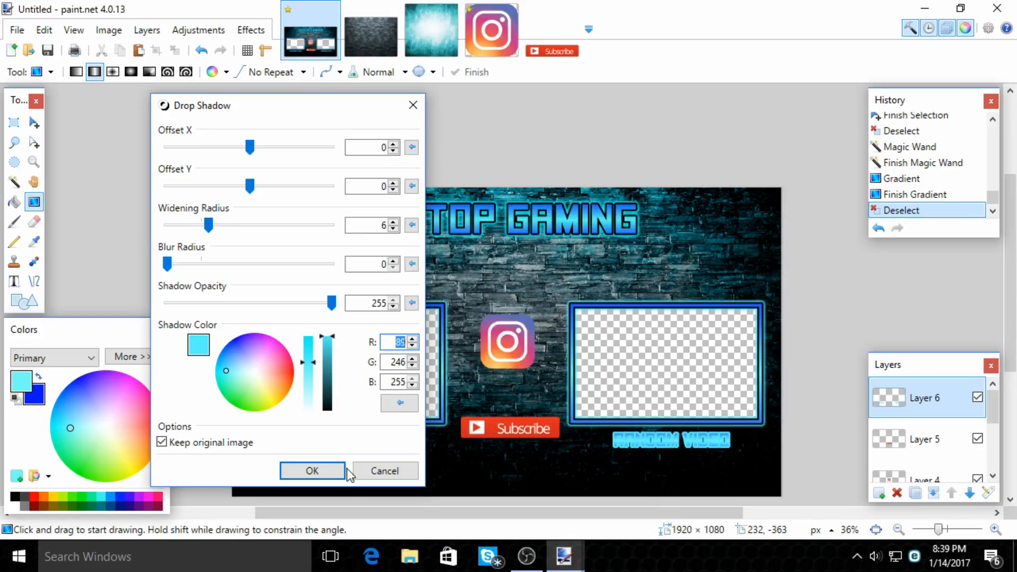
pyautogui.moveTo(325, 344); pyautogui.dragTo(327, 410)
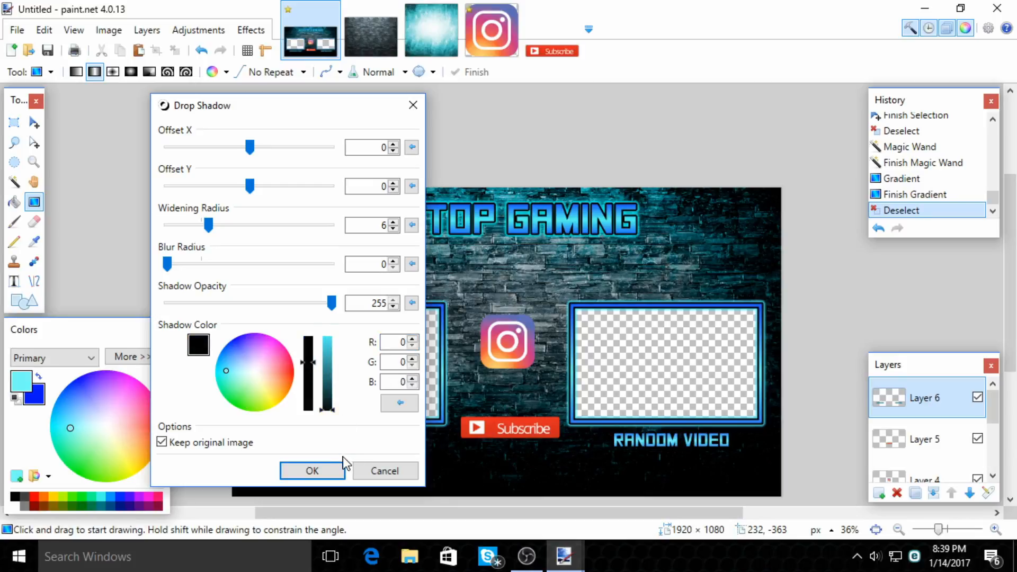
pyautogui.click(328, 471)
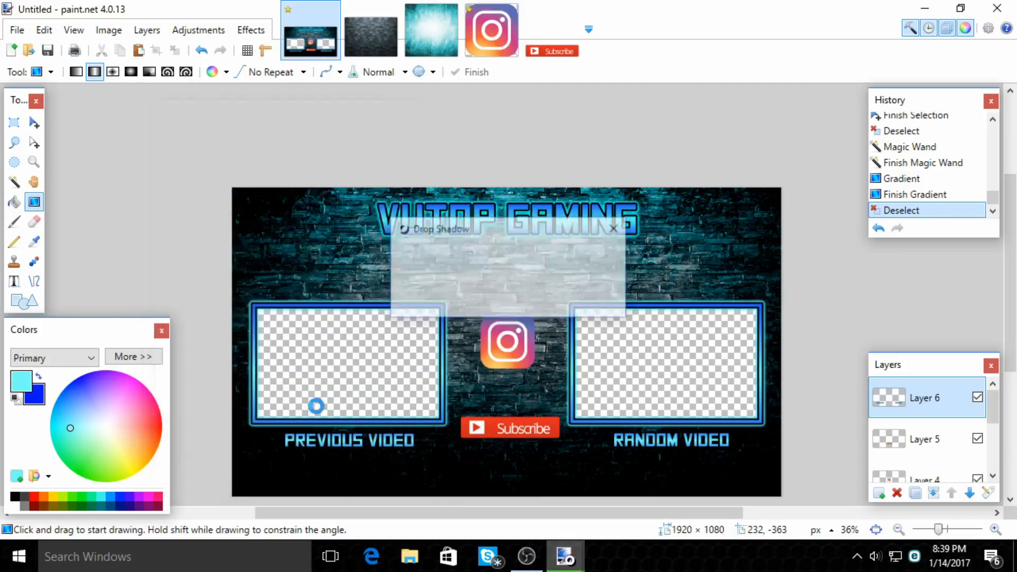
# Add a second Drop Shadow to the video labels in cyan (48, 251, 255), with blur radius 6 and a slightly smaller widening radius.
pyautogui.click(251, 30)
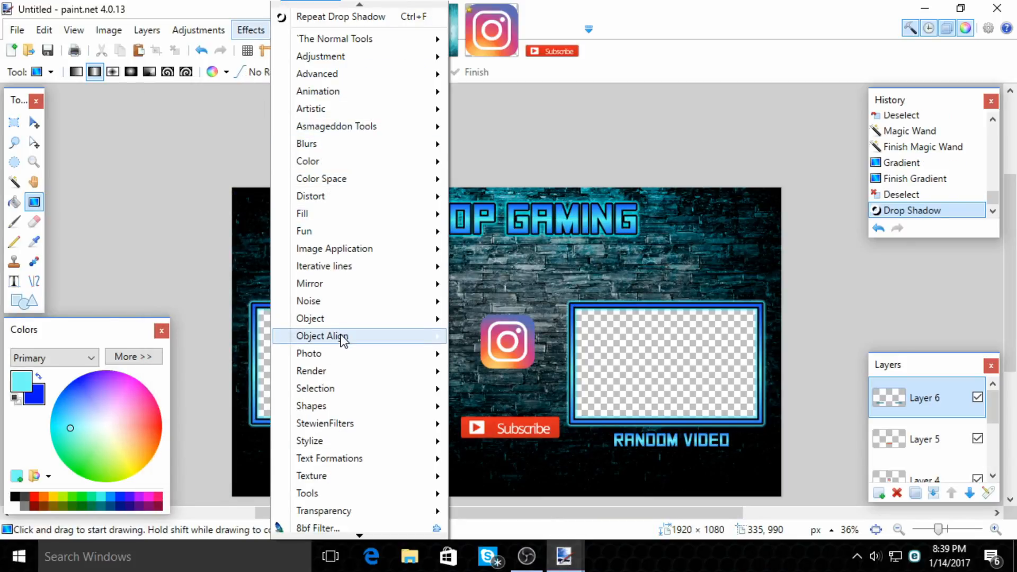
pyautogui.moveTo(340, 320)
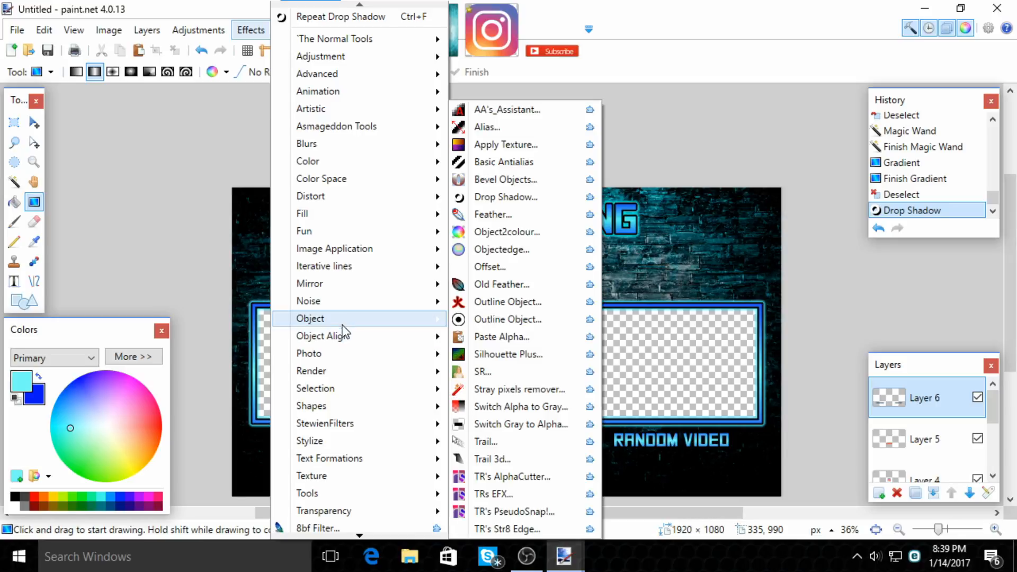
pyautogui.click(538, 205)
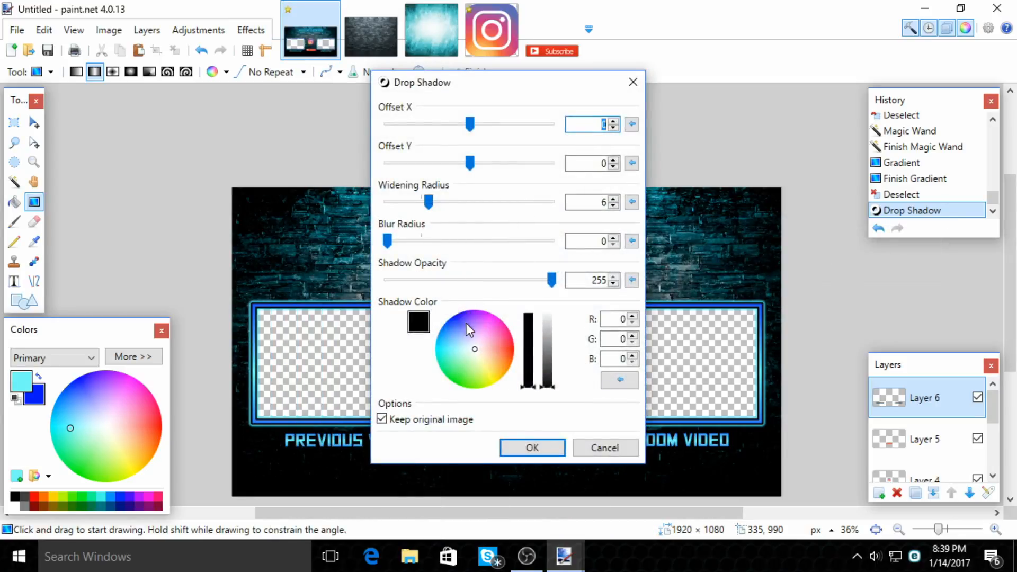
pyautogui.moveTo(475, 354); pyautogui.dragTo(442, 354)
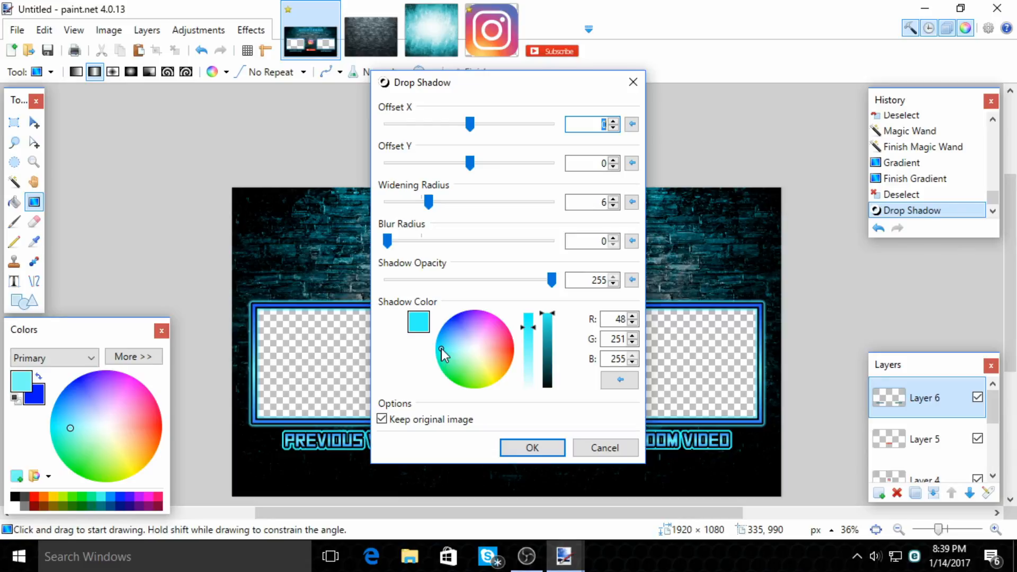
pyautogui.moveTo(387, 241); pyautogui.dragTo(433, 247)
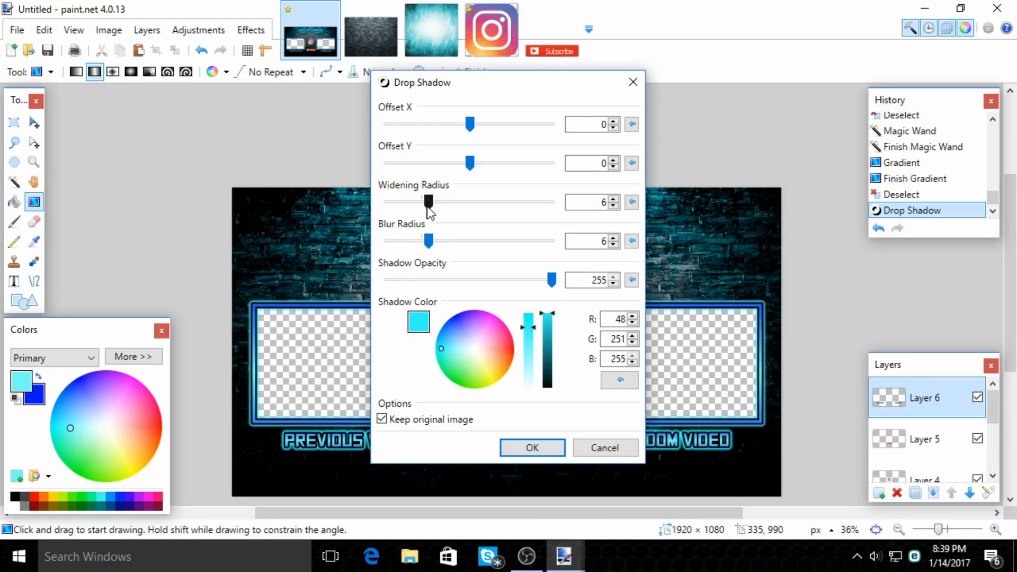
pyautogui.moveTo(430, 211); pyautogui.dragTo(422, 214)
pyautogui.click(532, 446)
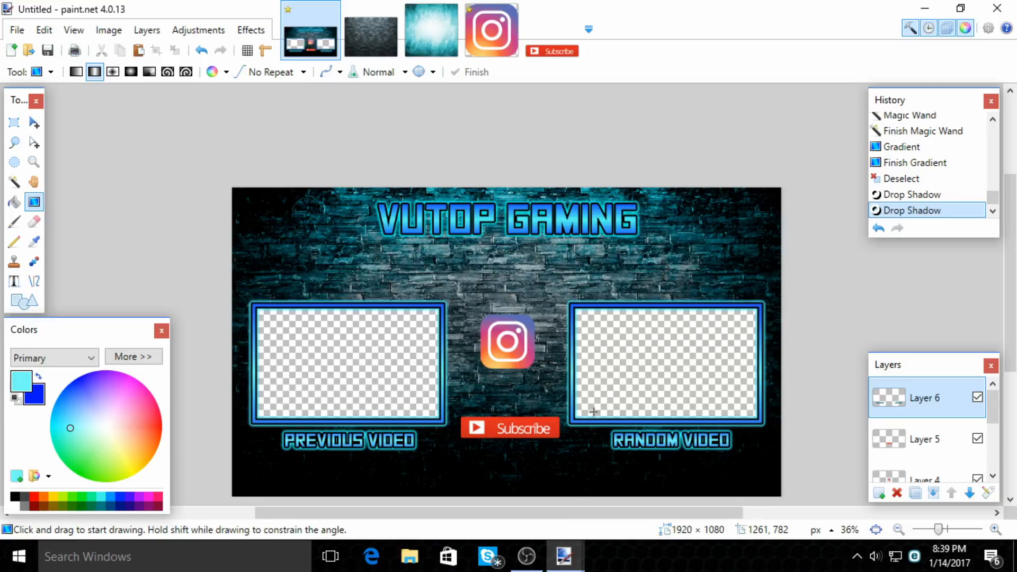
# Add the Instagram handle on Layer 6 as white SquareFont text, size 22, directly above the Instagram icon.
pyautogui.scroll(-3, 594, 404)
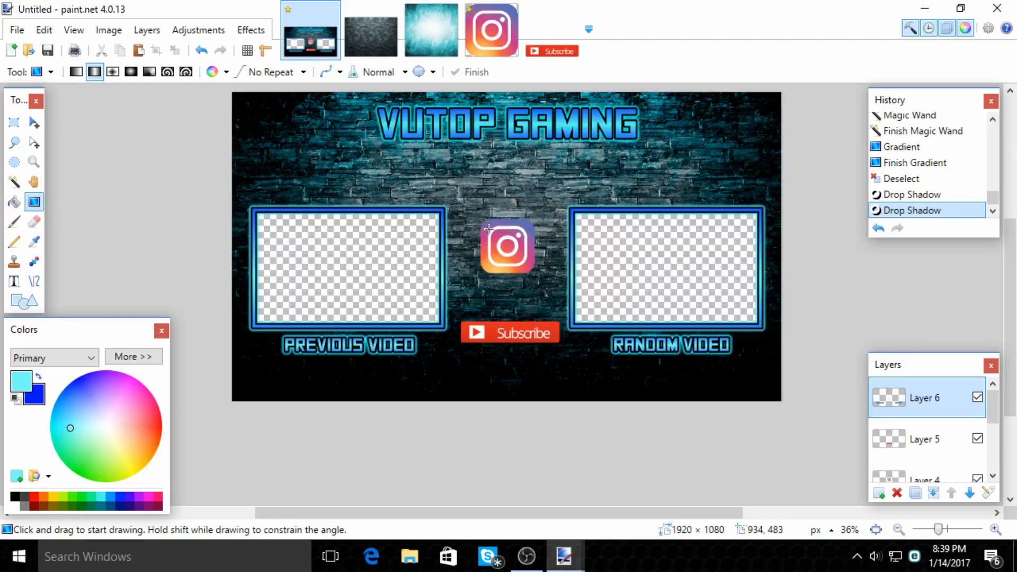
pyautogui.click(15, 282)
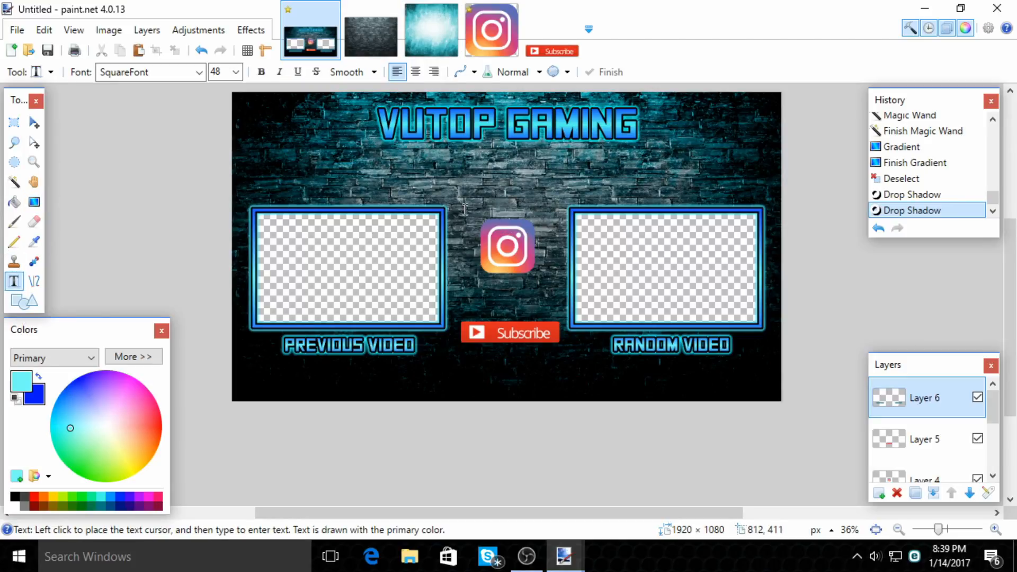
pyautogui.scroll(1, 464, 212)
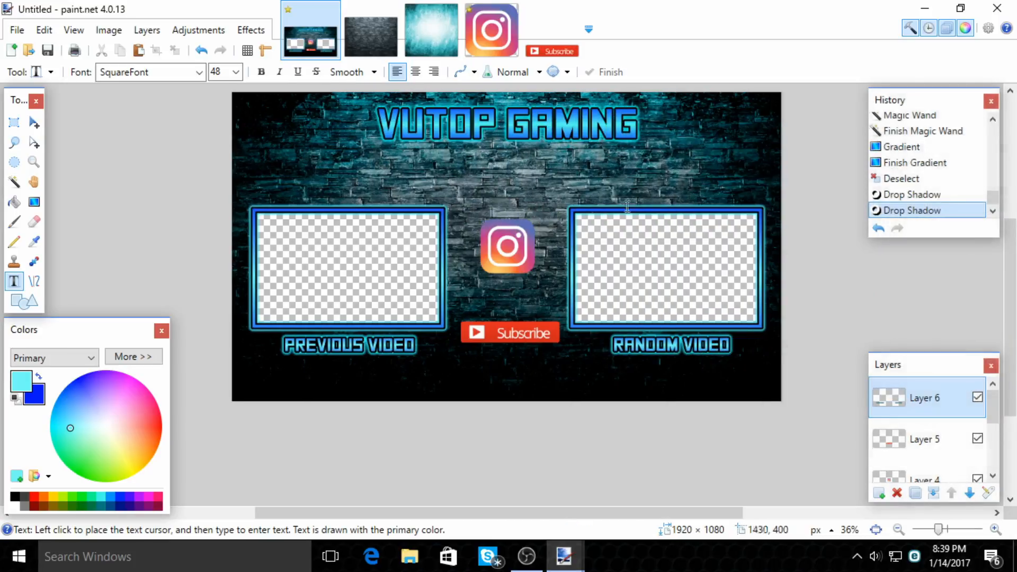
pyautogui.scroll(5, 514, 208)
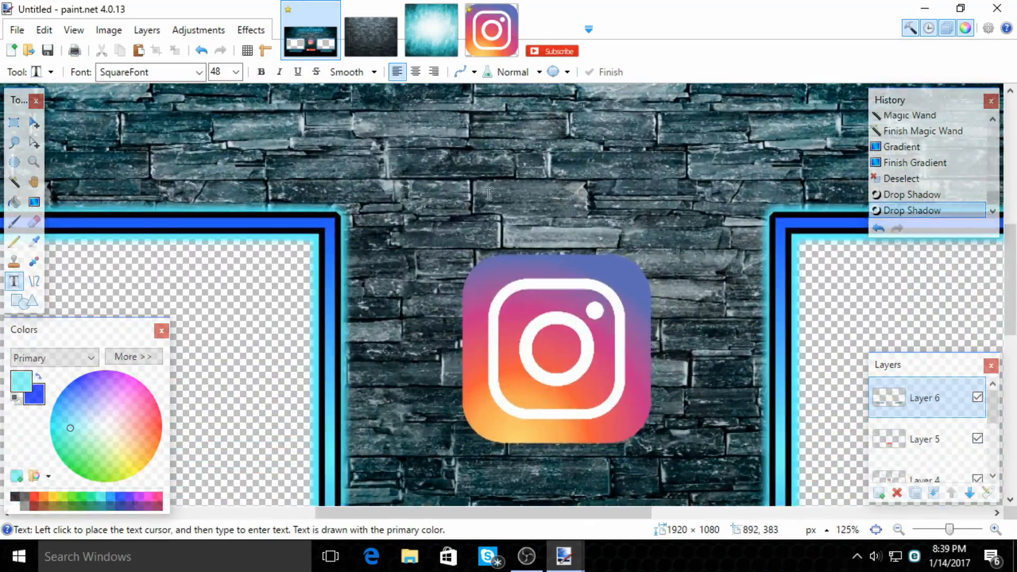
pyautogui.click(235, 71)
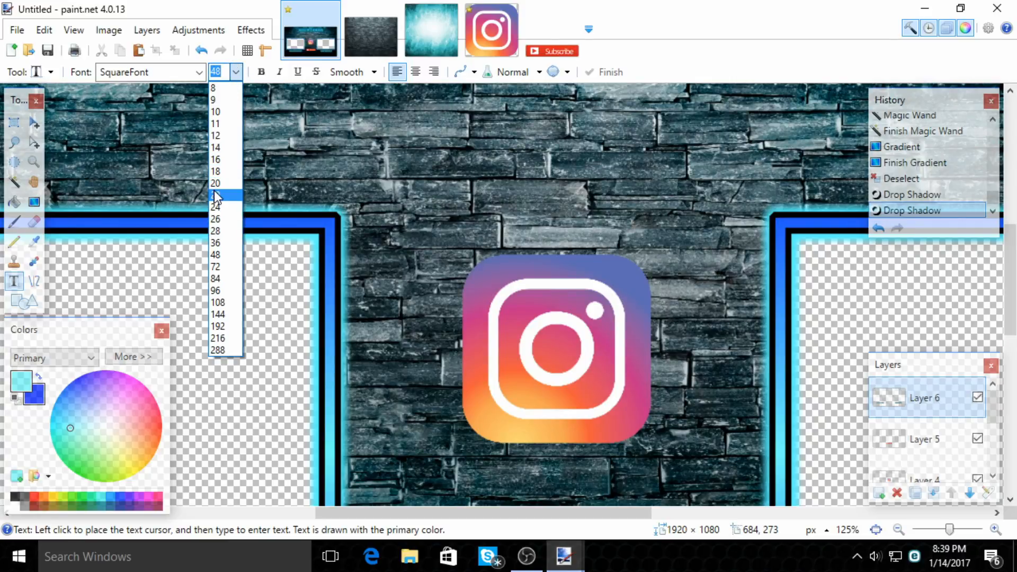
pyautogui.click(221, 197)
pyautogui.click(479, 138)
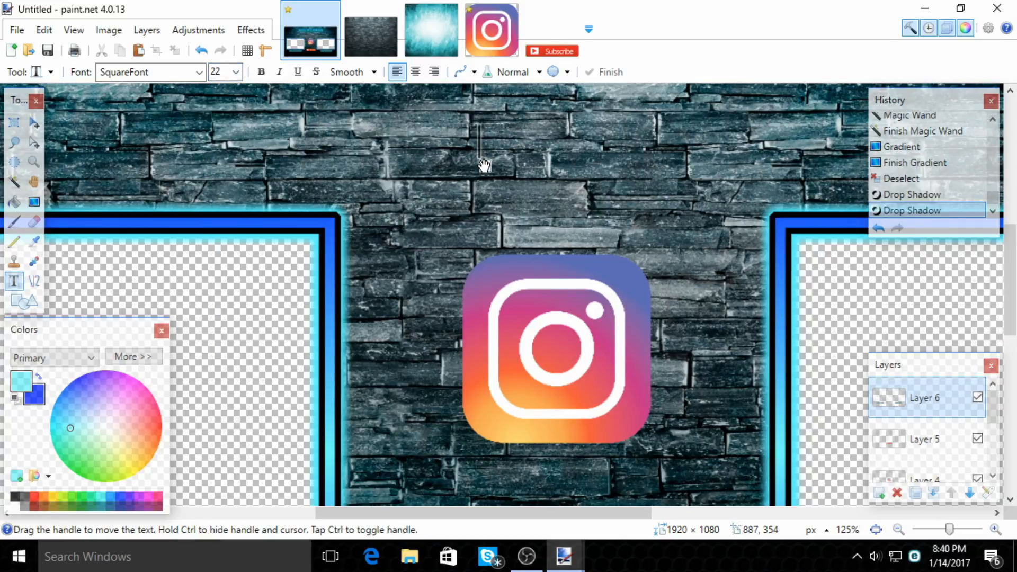
pyautogui.moveTo(483, 183); pyautogui.dragTo(423, 210)
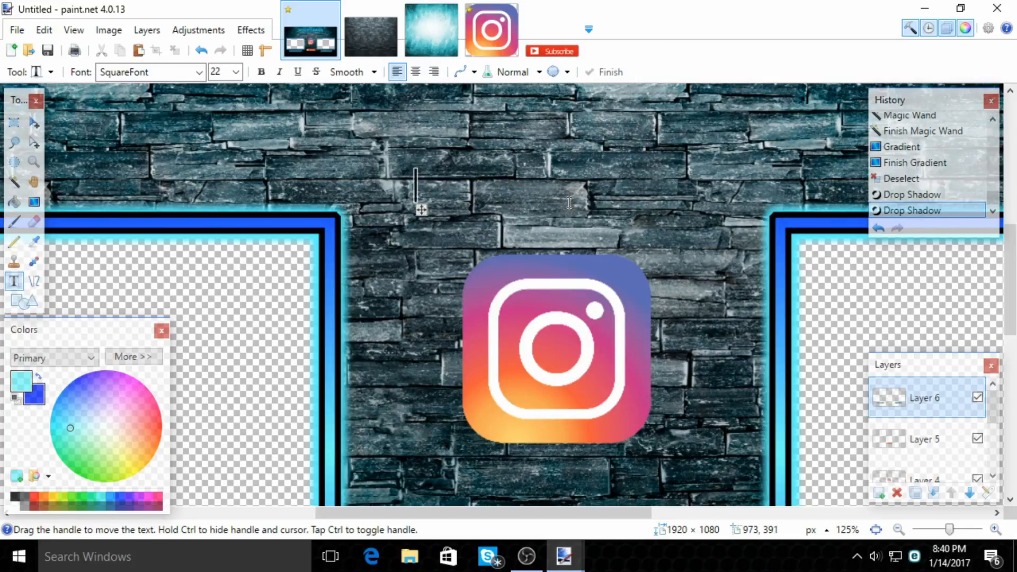
pyautogui.write('@AL')
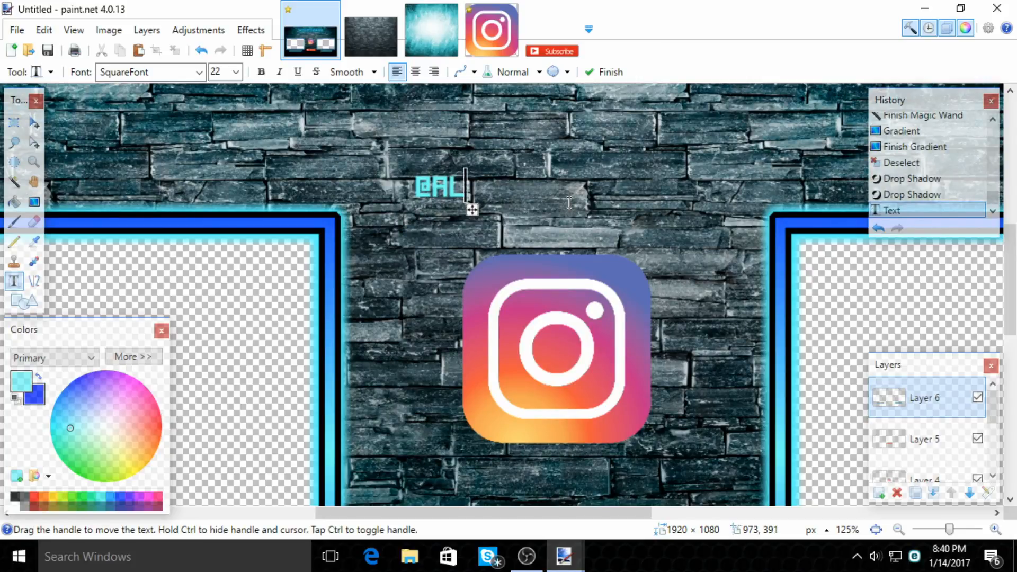
pyautogui.write('JAXTON')
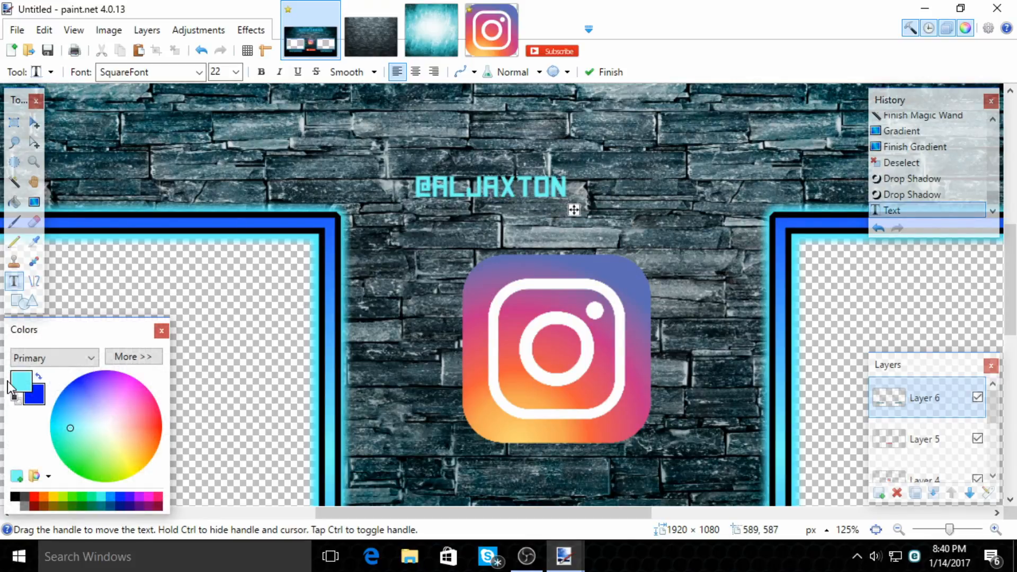
pyautogui.click(15, 506)
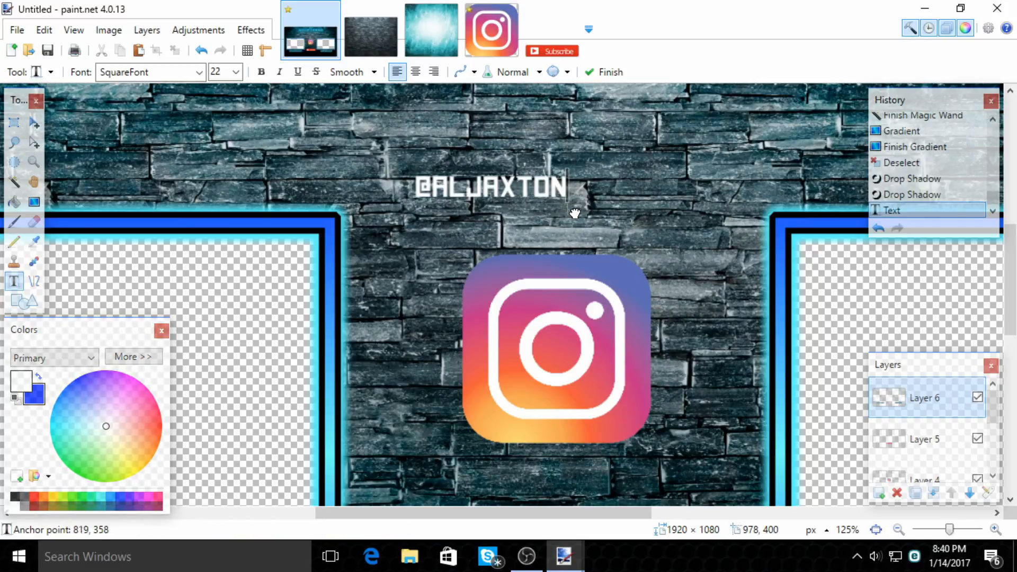
pyautogui.moveTo(574, 210); pyautogui.dragTo(639, 251)
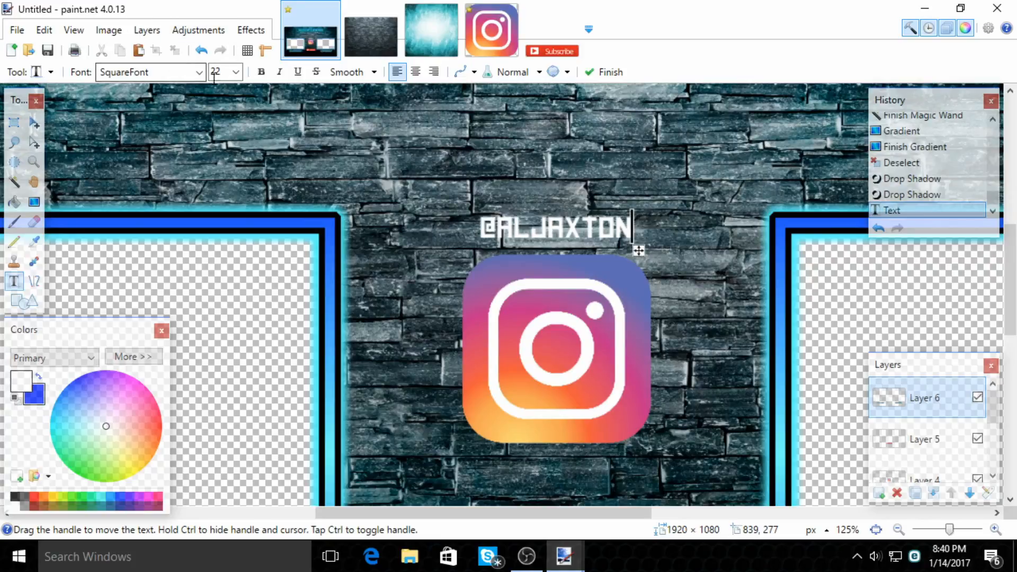
# Enlarge the Instagram handle text to size 24 and reposition it centered just above the icon.
pyautogui.click(244, 75)
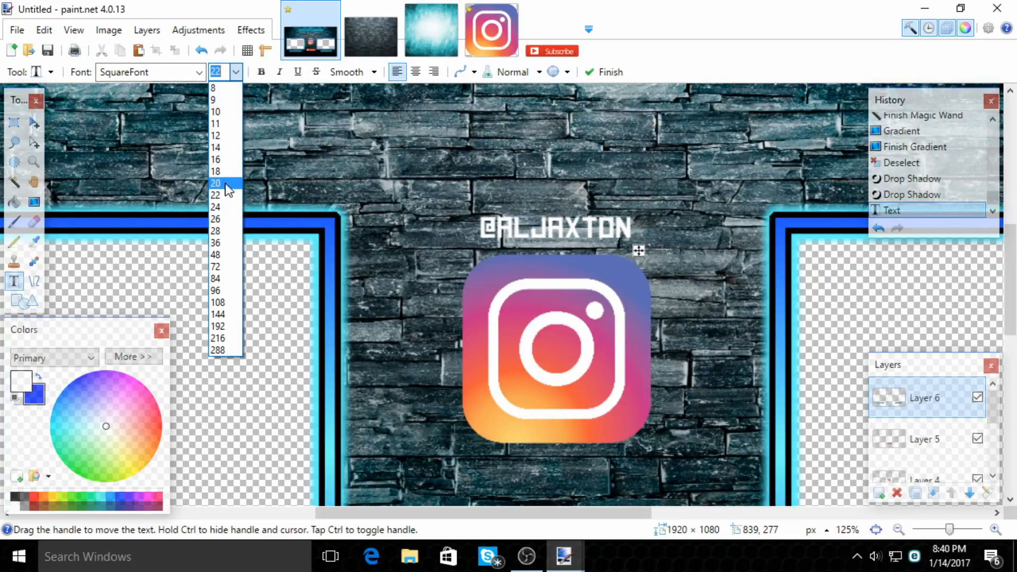
pyautogui.click(225, 208)
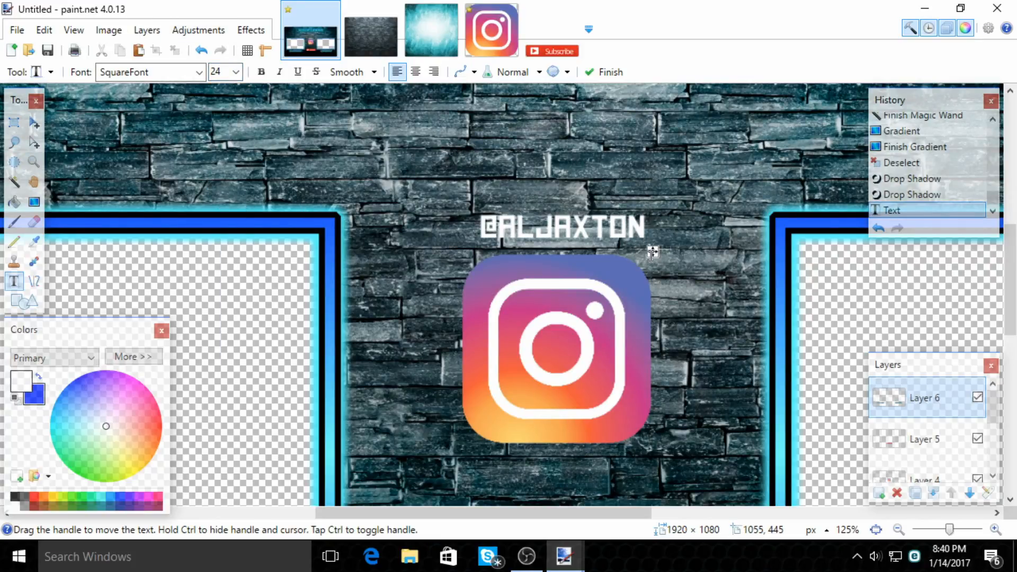
pyautogui.moveTo(653, 253); pyautogui.dragTo(641, 248)
pyautogui.scroll(-5, 609, 281)
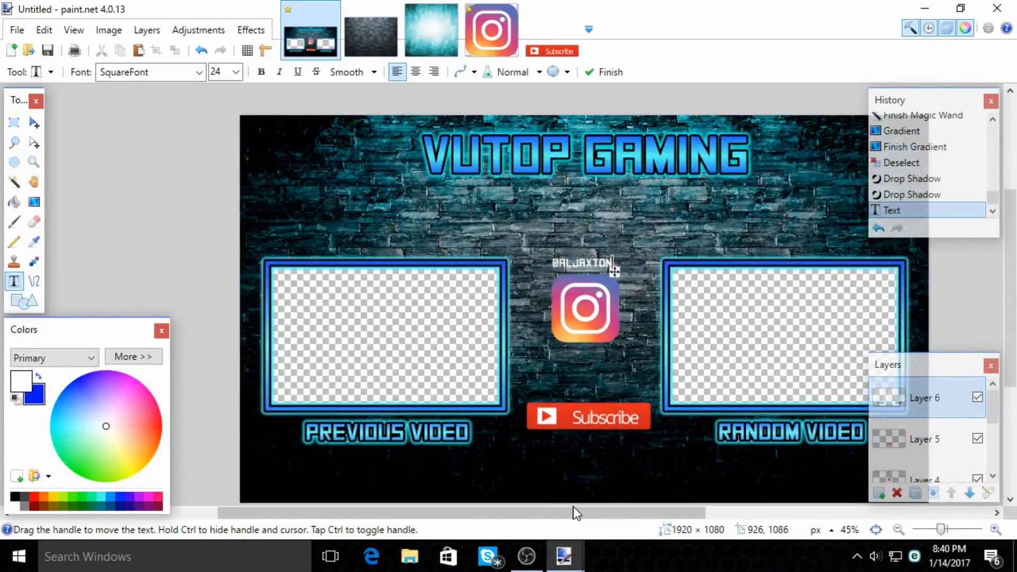
pyautogui.scroll(4, 495, 269)
pyautogui.scroll(2, 495, 268)
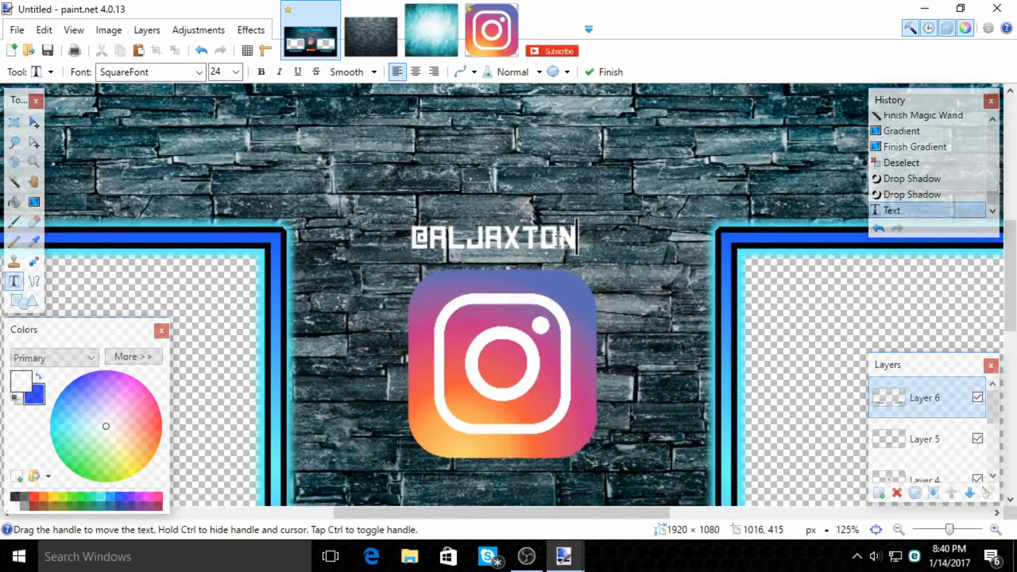
pyautogui.moveTo(583, 265); pyautogui.dragTo(588, 257)
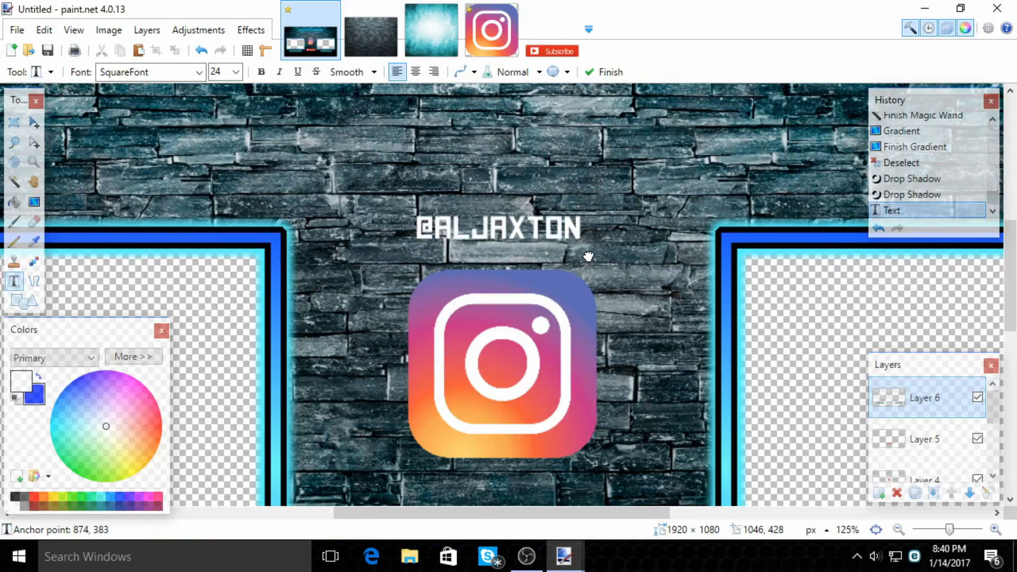
# Set the Instagram handle's text size to 26 and align it with the width of the icon below.
pyautogui.click(236, 72)
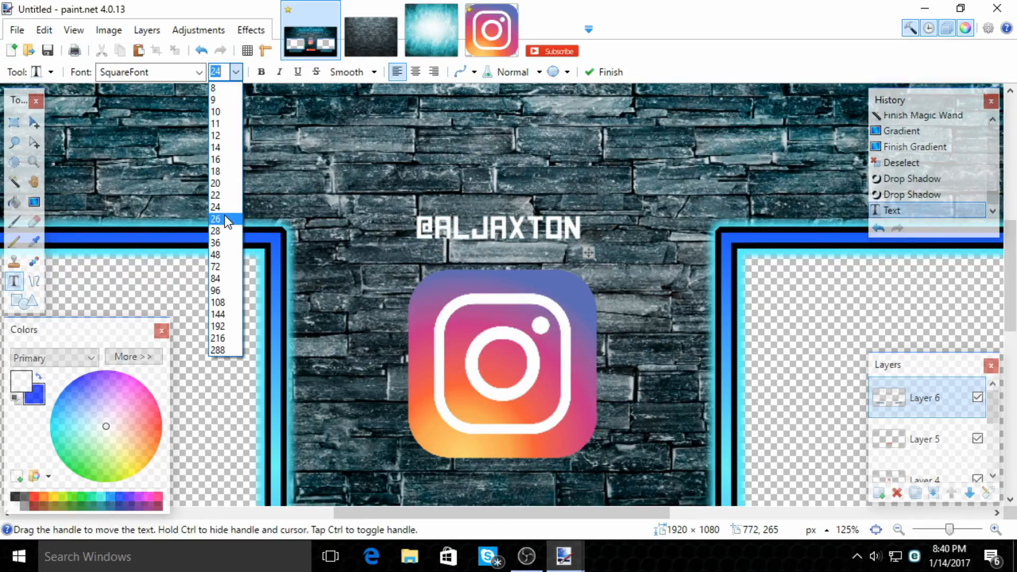
pyautogui.click(226, 218)
pyautogui.moveTo(602, 254); pyautogui.dragTo(594, 256)
pyautogui.scroll(-6, 594, 253)
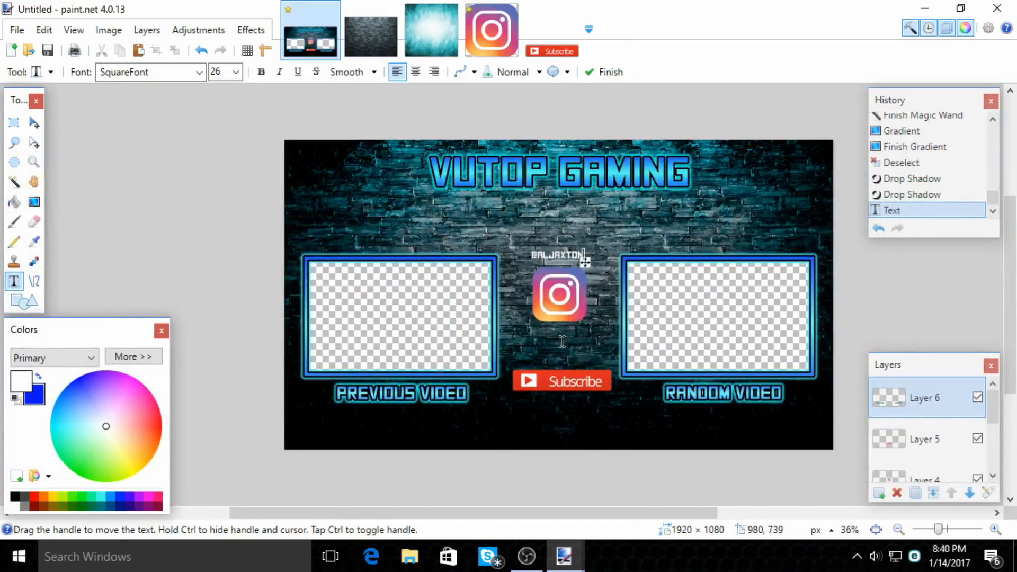
pyautogui.scroll(3, 583, 262)
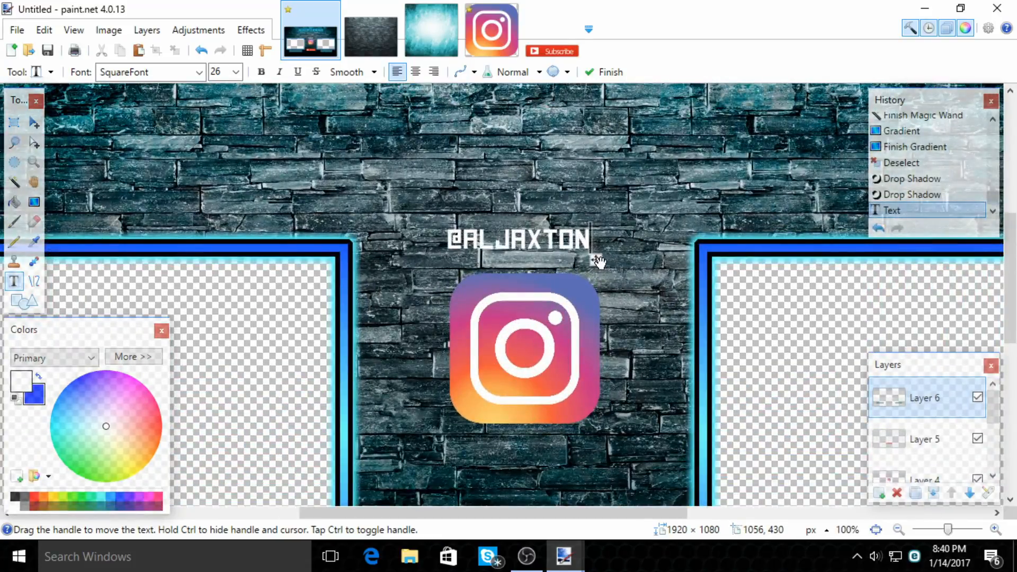
pyautogui.moveTo(598, 261); pyautogui.dragTo(599, 260)
pyautogui.scroll(-2, 627, 214)
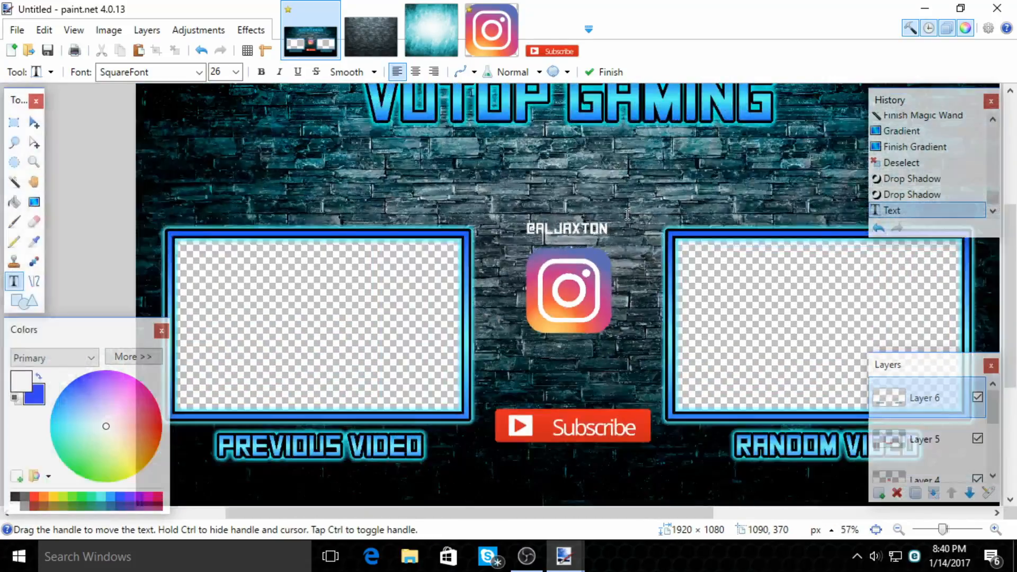
pyautogui.scroll(-2, 626, 214)
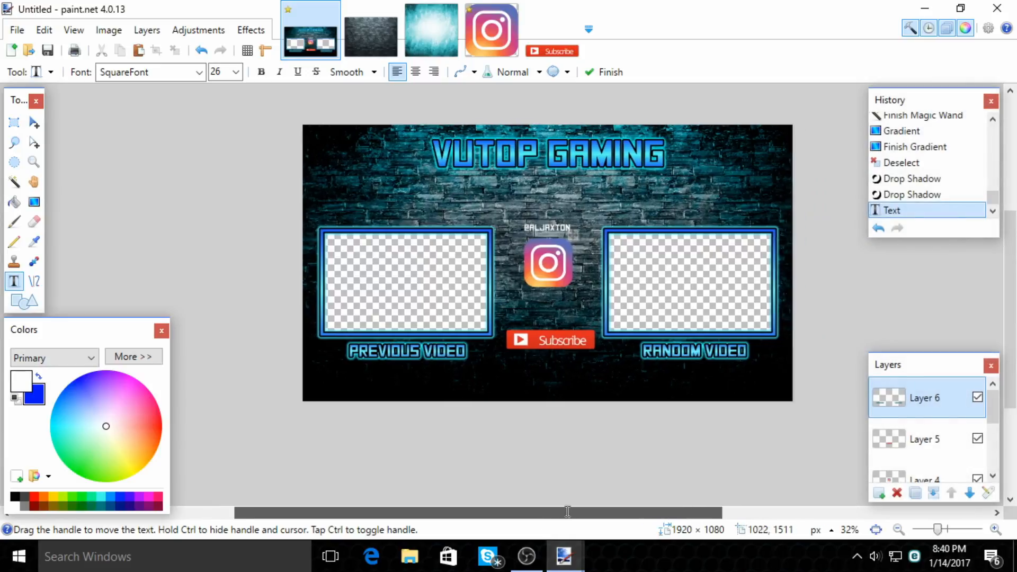
pyautogui.scroll(5, 499, 275)
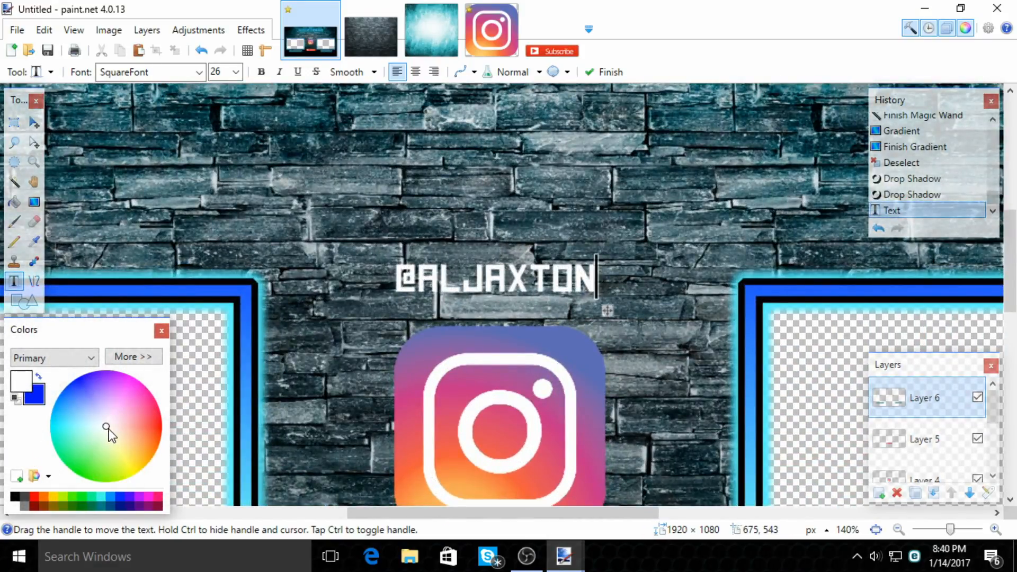
# Try a light cyan text color on the Instagram handle and return it to near-white.
pyautogui.moveTo(109, 434)
pyautogui.mouseDown()
pyautogui.moveTo(64, 424)
pyautogui.moveTo(75, 427)
pyautogui.mouseUp()
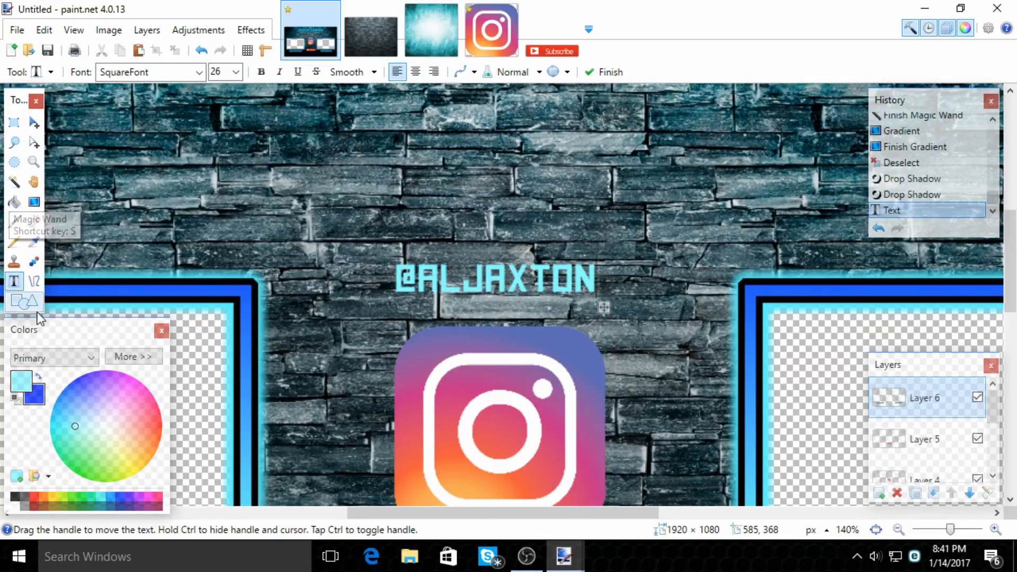
pyautogui.click(87, 425)
pyautogui.click(116, 425)
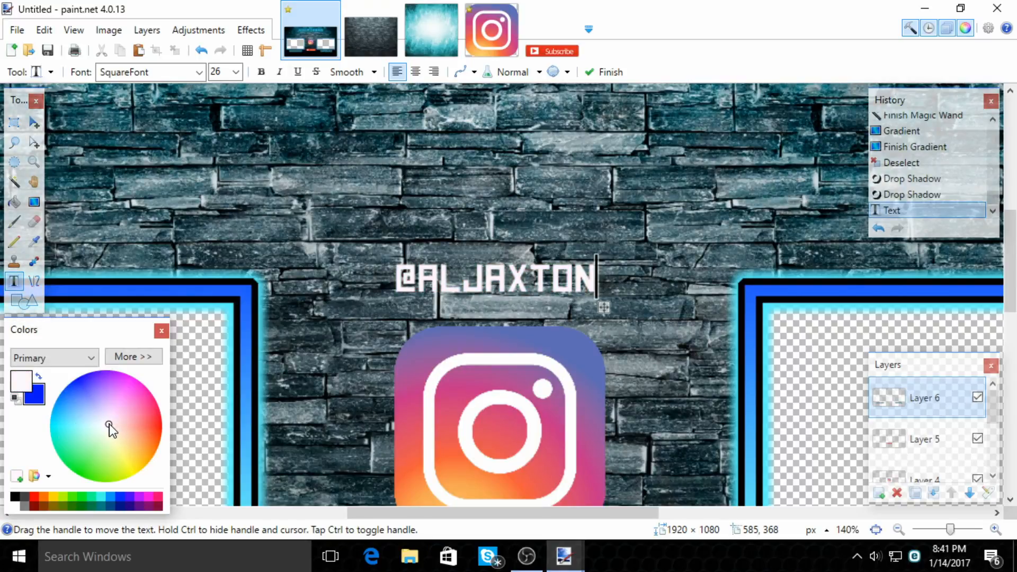
# Set the primary color to bright cyan and select the Instagram handle's lettering with the Magic Wand.
pyautogui.click(14, 182)
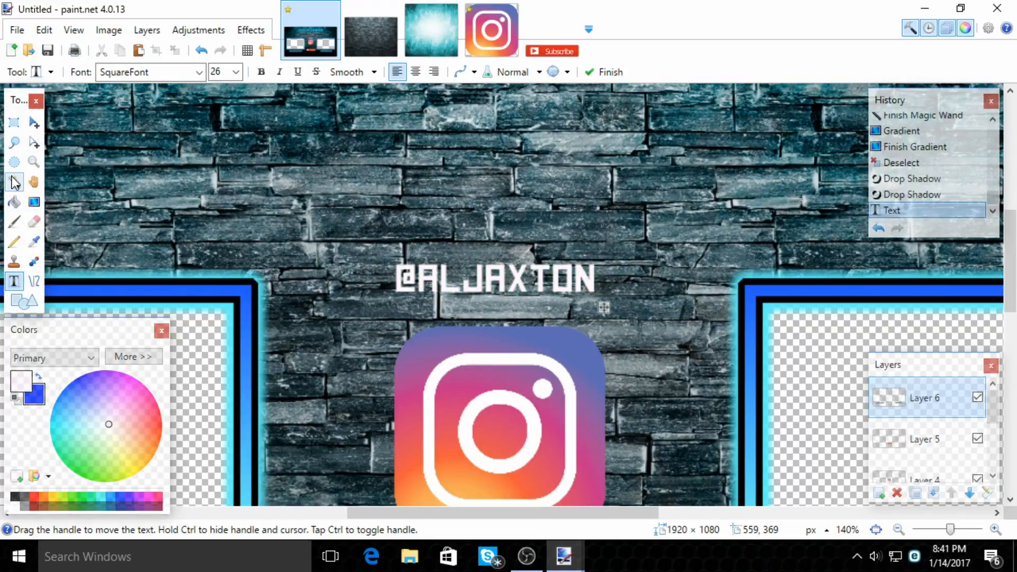
pyautogui.moveTo(98, 427); pyautogui.dragTo(52, 427)
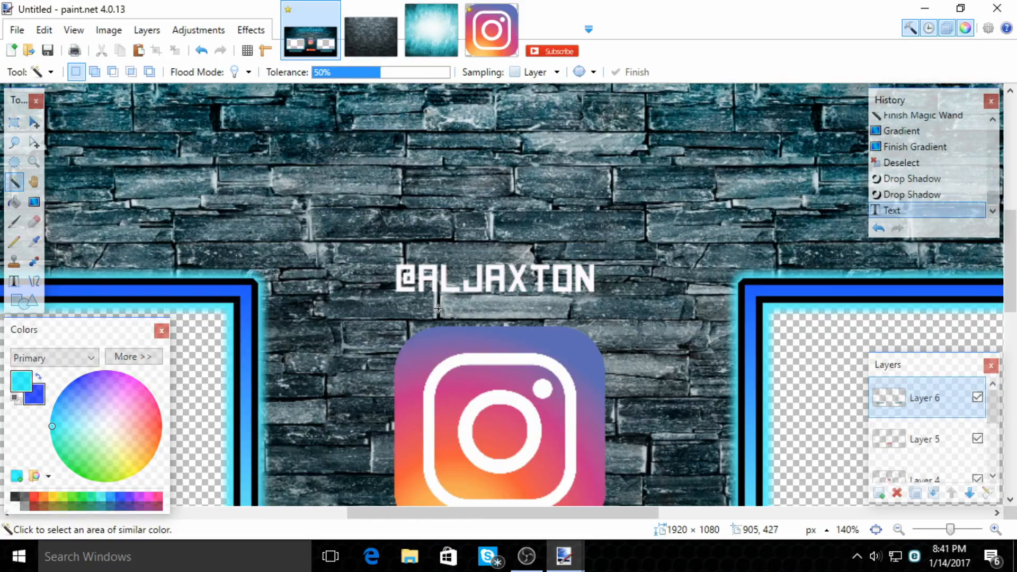
pyautogui.click(438, 284)
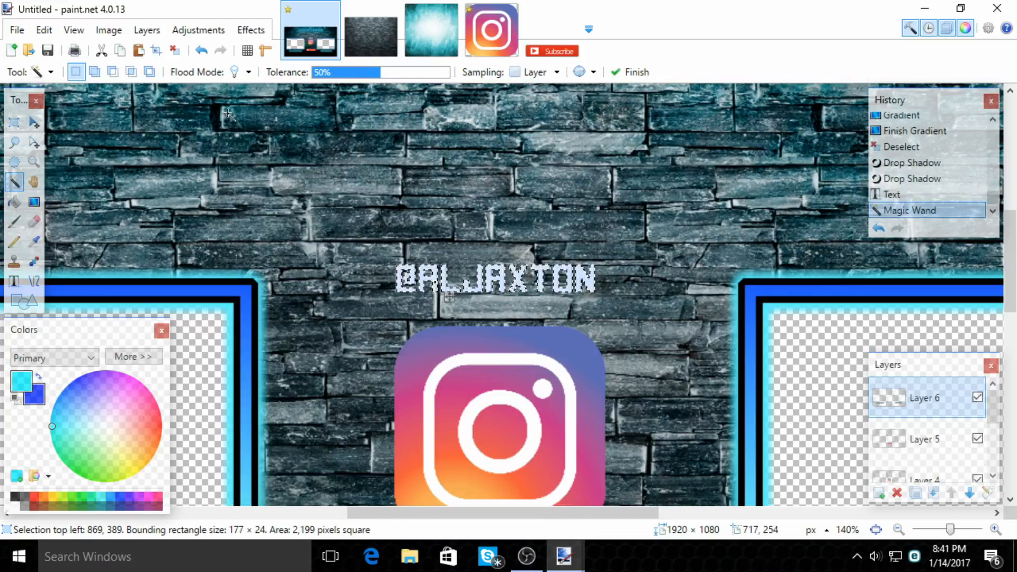
# Fill the selected handle lettering with a vertical cyan-to-blue reflected linear gradient about 41 px long, and deselect it.
pyautogui.click(34, 203)
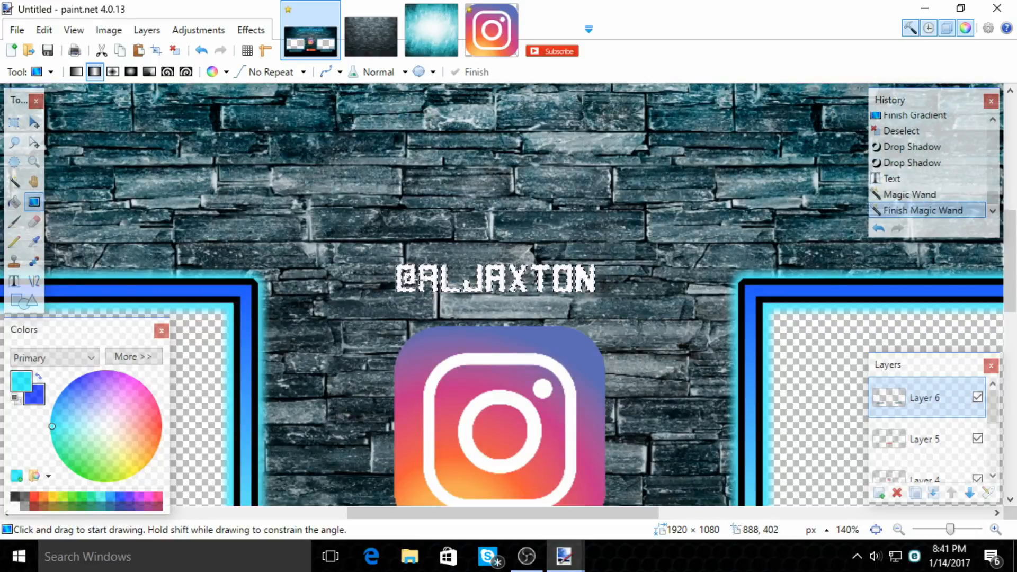
pyautogui.moveTo(418, 281); pyautogui.dragTo(418, 235)
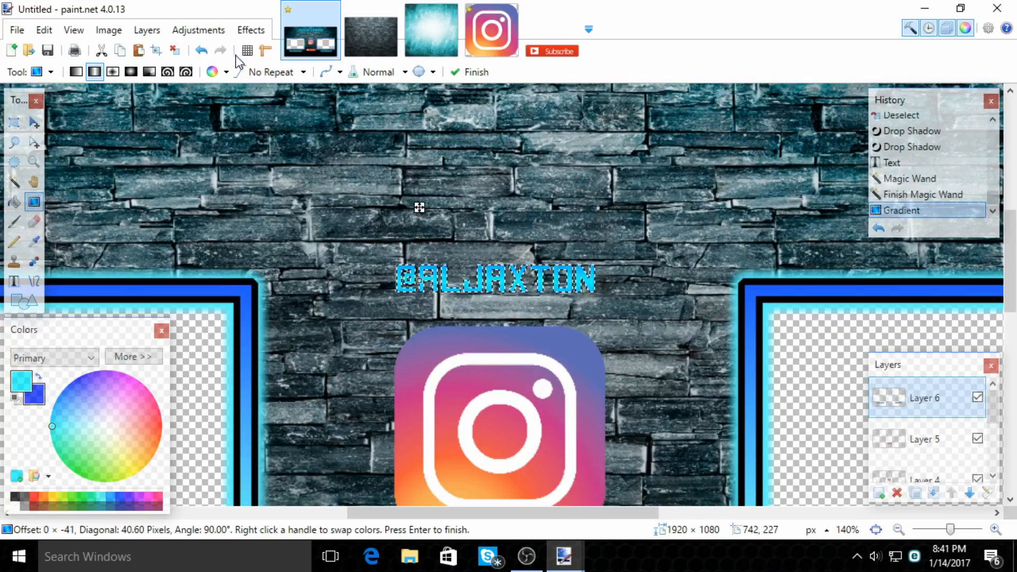
pyautogui.click(251, 32)
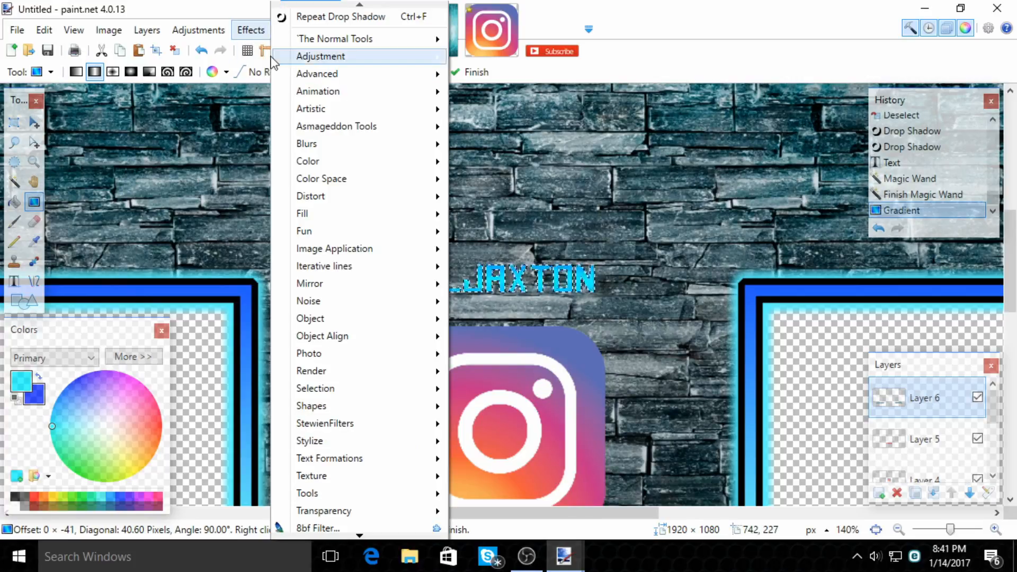
pyautogui.moveTo(275, 60)
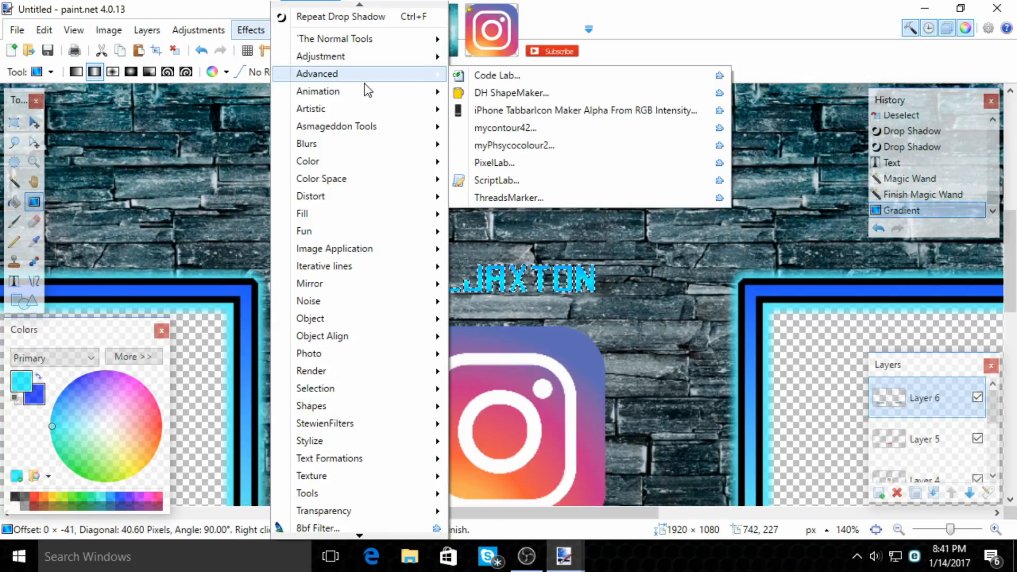
pyautogui.click(650, 46)
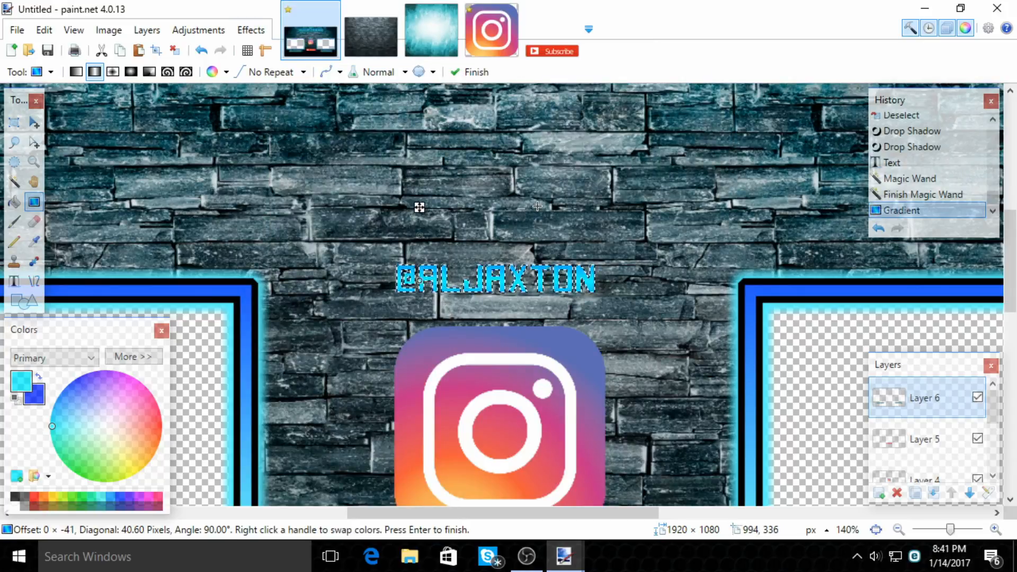
pyautogui.hotkey('ctrl', 'd')
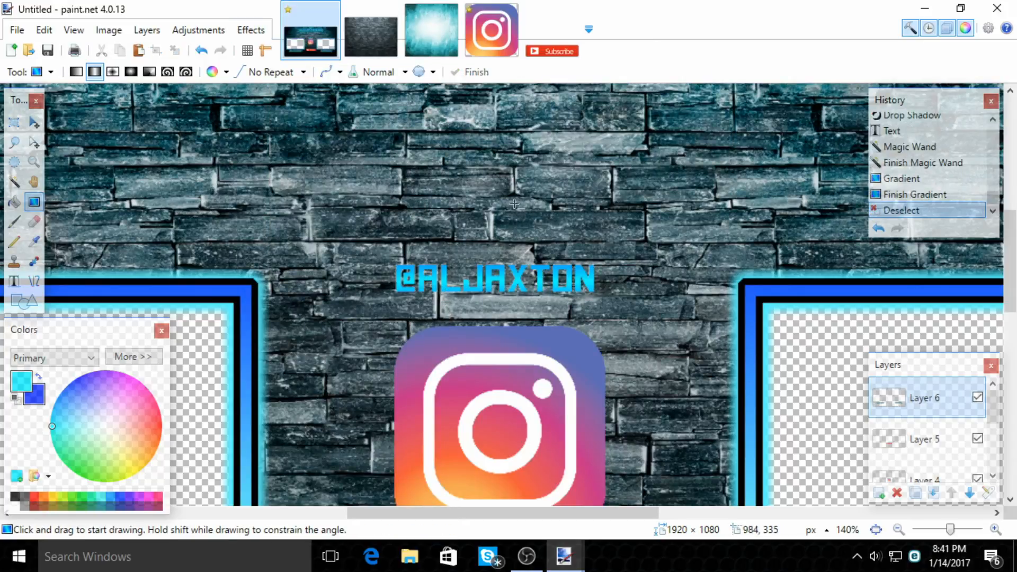
# Try a black drop shadow with widening radius 5 and no blur on the Instagram handle, and undo it.
pyautogui.click(246, 30)
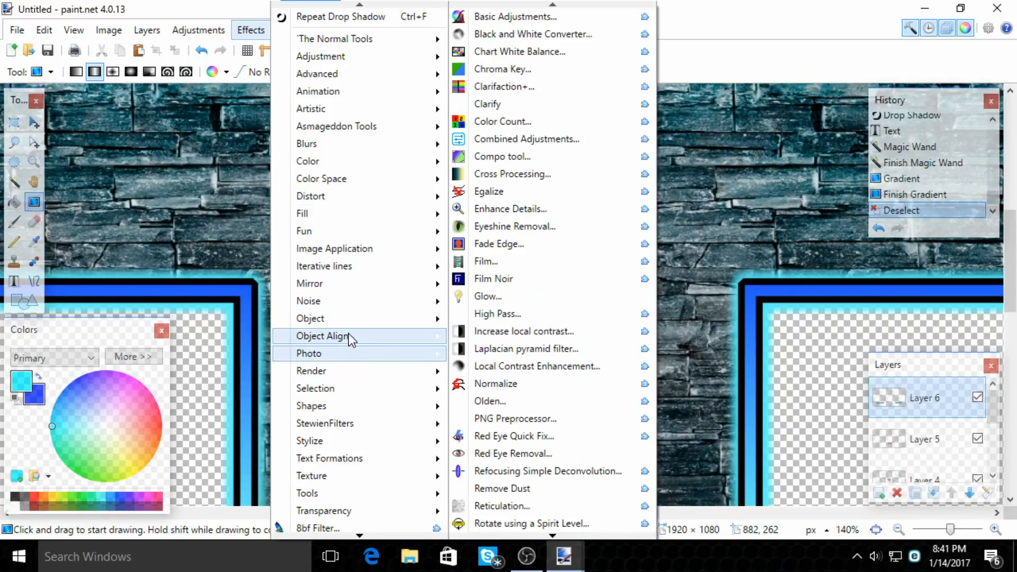
pyautogui.moveTo(335, 370)
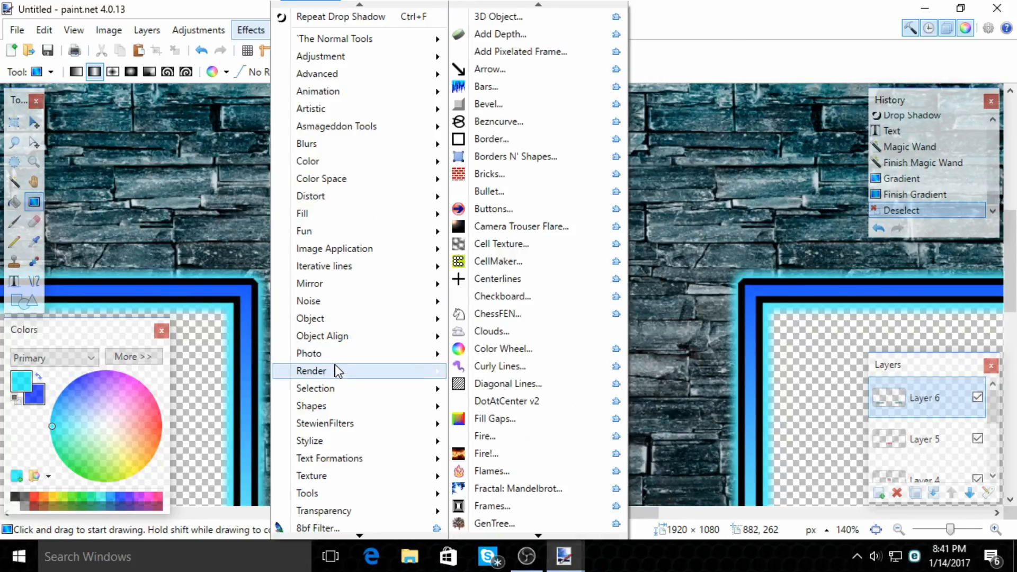
pyautogui.moveTo(335, 320)
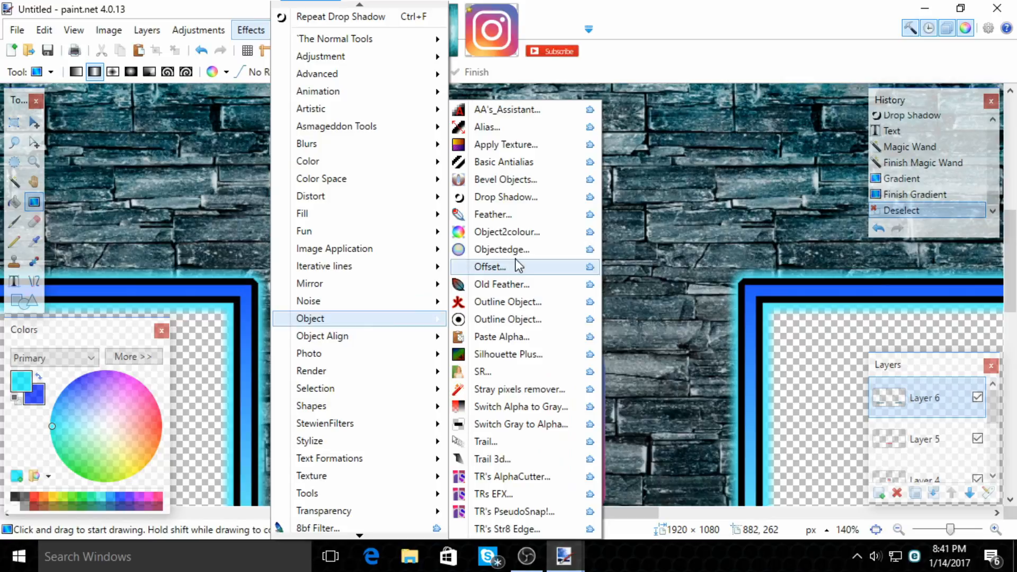
pyautogui.click(501, 200)
pyautogui.moveTo(547, 315); pyautogui.dragTo(545, 409)
pyautogui.moveTo(432, 247); pyautogui.dragTo(214, 274)
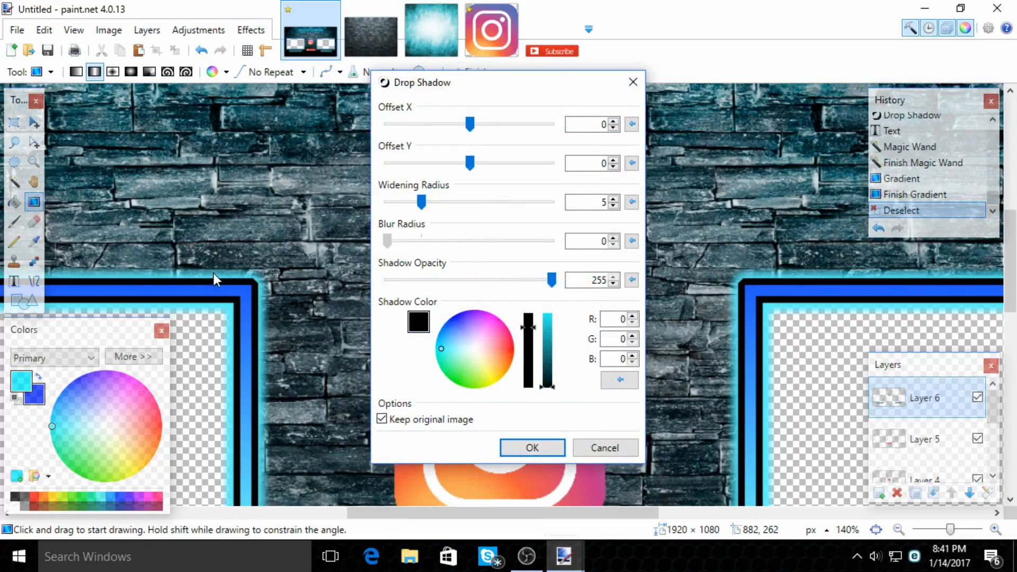
pyautogui.click(512, 446)
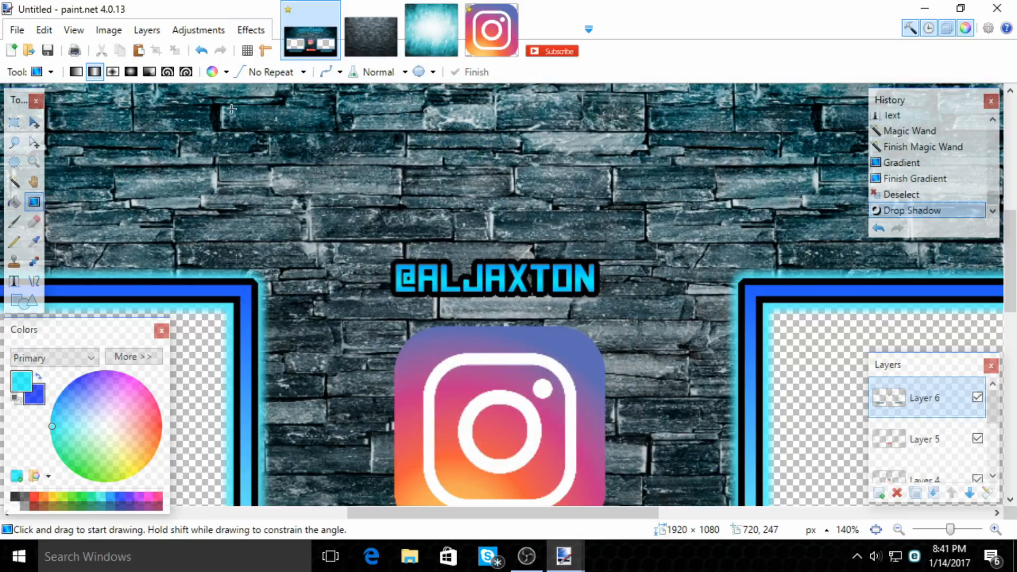
pyautogui.hotkey('ctrl', 'z')
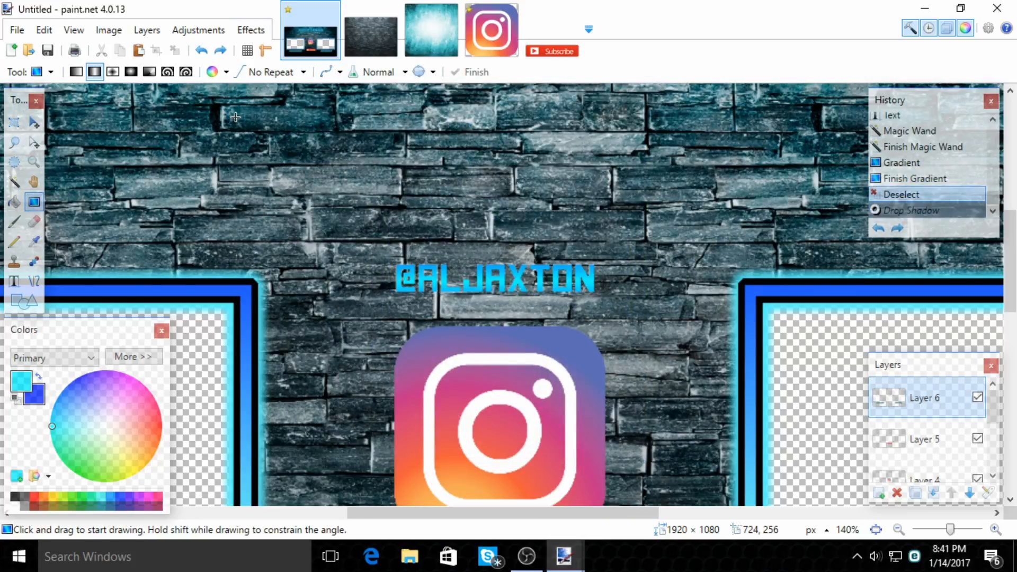
# Outline the Instagram handle with a black drop shadow: zero offset, widening radius 4, blur radius 0 and opacity 255.
pyautogui.click(251, 29)
pyautogui.moveTo(355, 331)
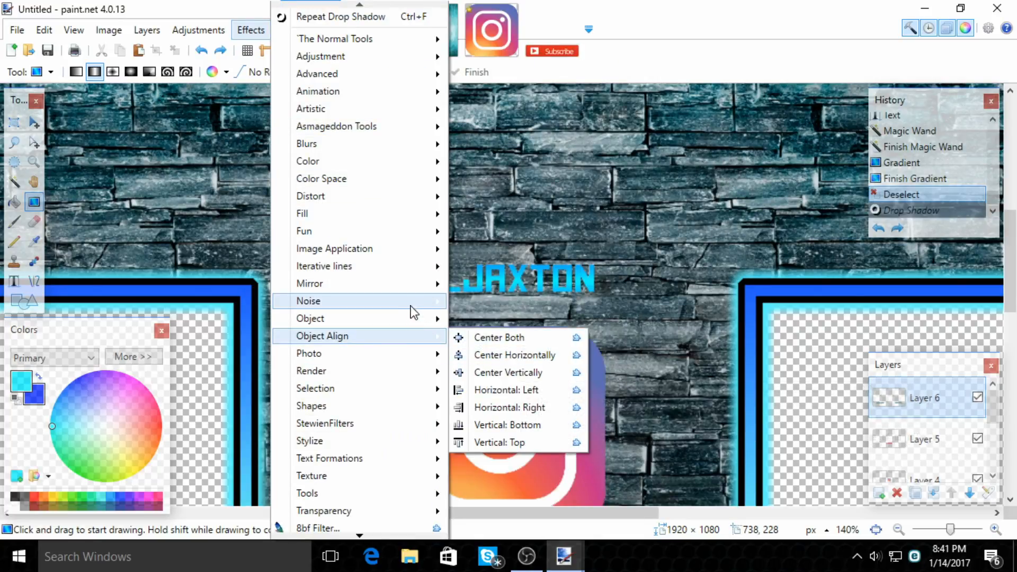
pyautogui.moveTo(408, 324)
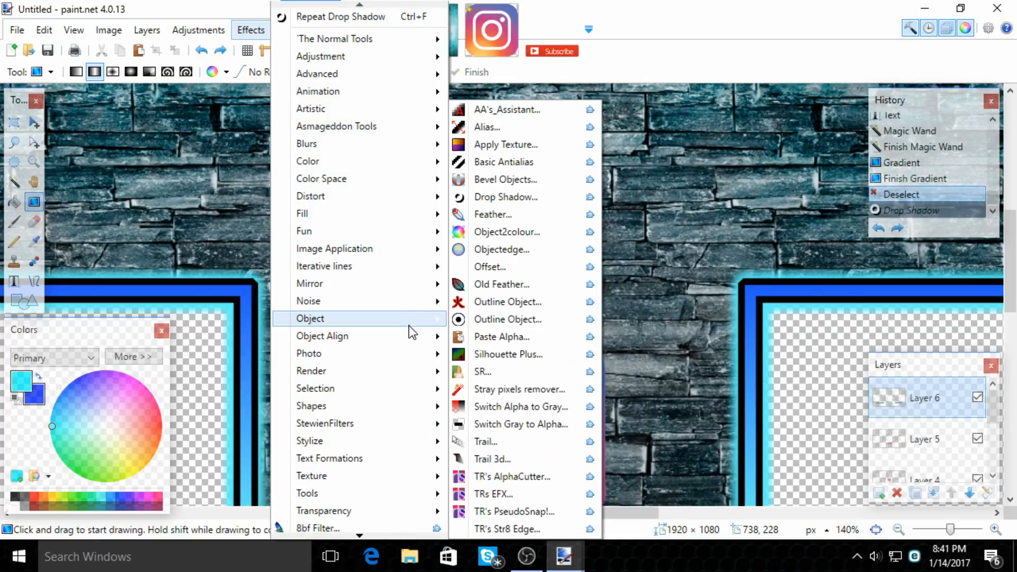
pyautogui.click(506, 199)
pyautogui.moveTo(421, 207); pyautogui.dragTo(412, 210)
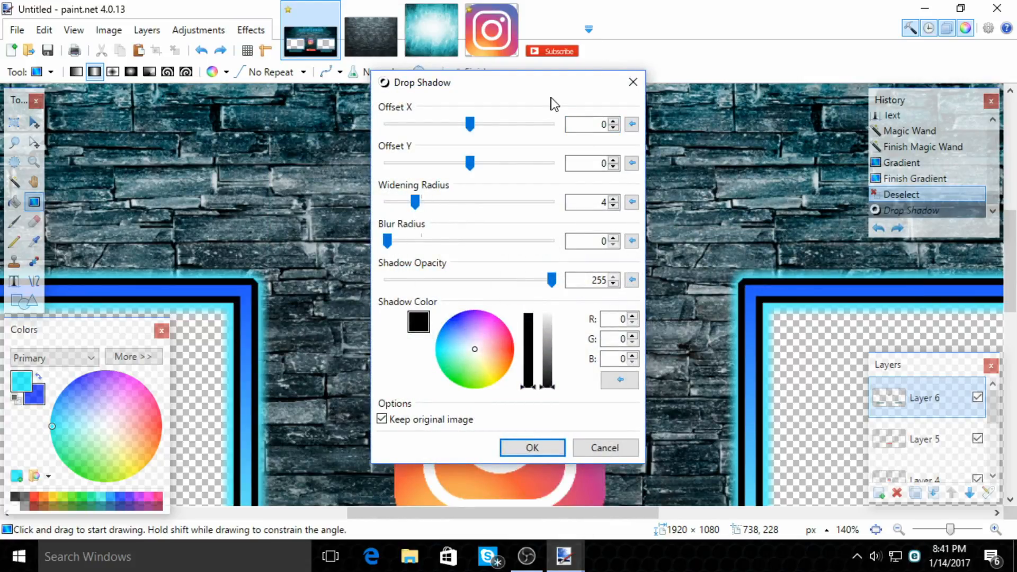
pyautogui.moveTo(551, 90); pyautogui.dragTo(284, 91)
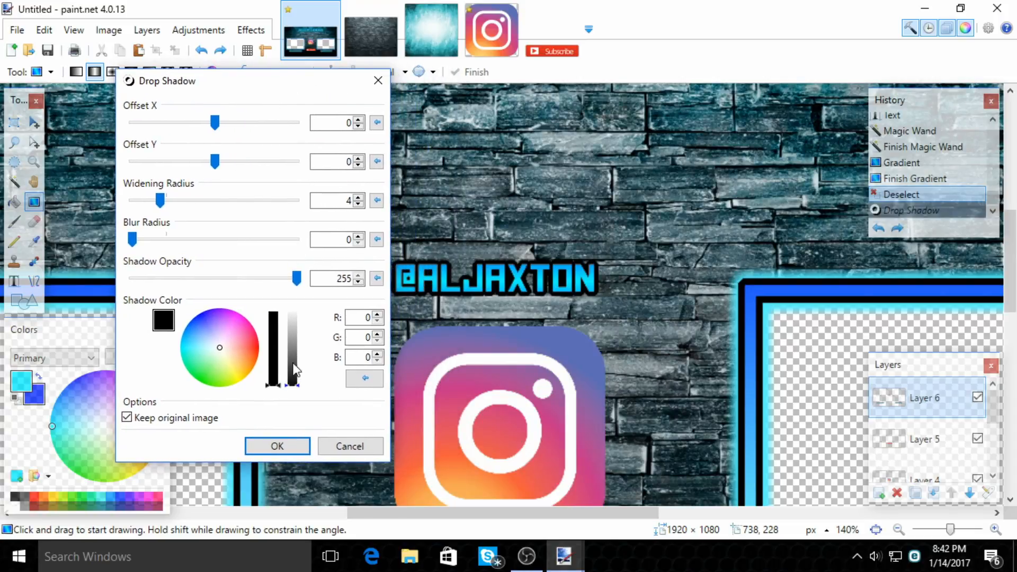
pyautogui.click(264, 444)
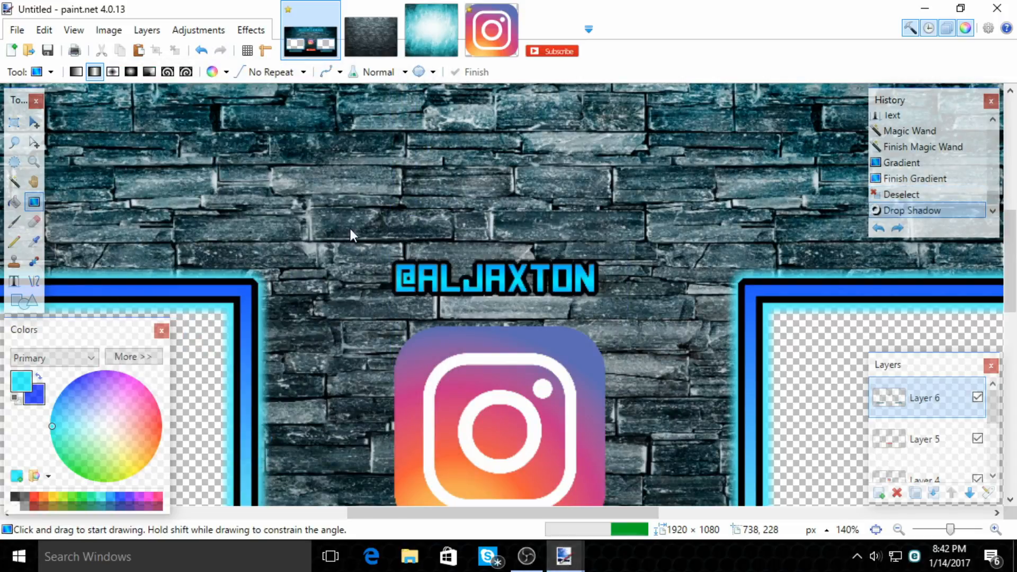
# Add a light cyan glow (RGB 114, 255, 255) around the handle using Drop Shadow with widening radius 3 and blur radius 5.
pyautogui.click(252, 32)
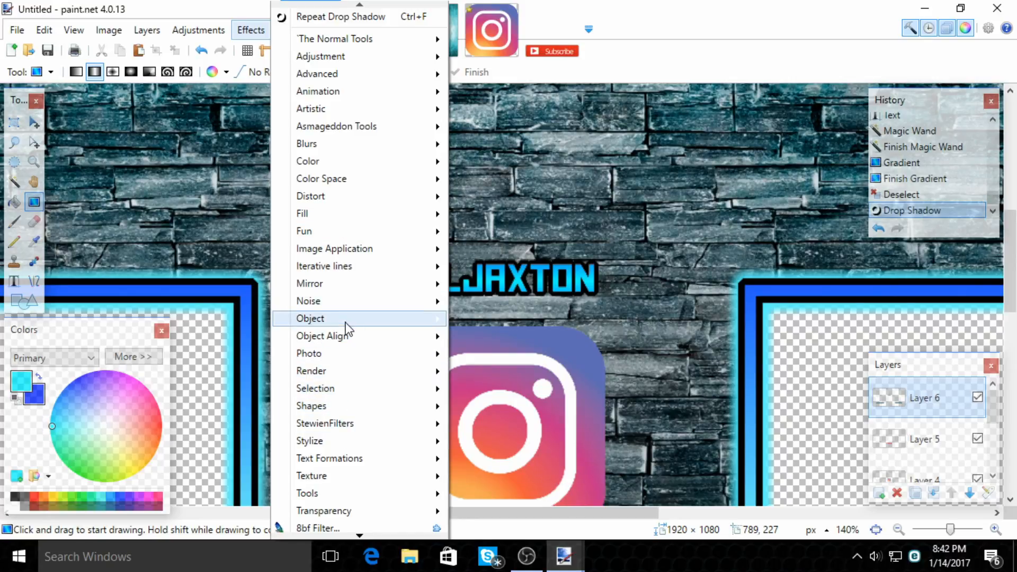
pyautogui.moveTo(349, 318)
pyautogui.click(517, 197)
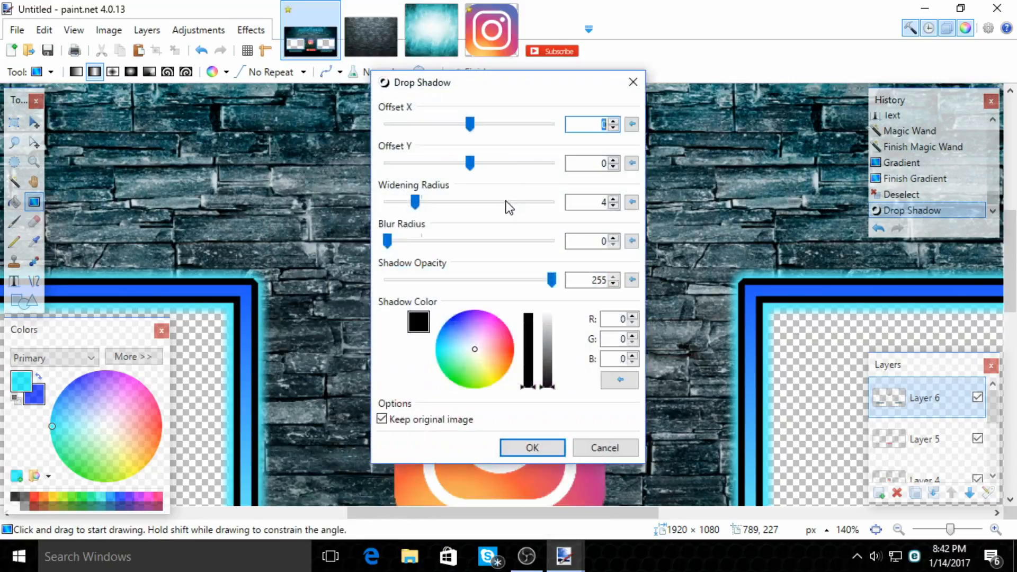
pyautogui.moveTo(535, 83); pyautogui.dragTo(370, 80)
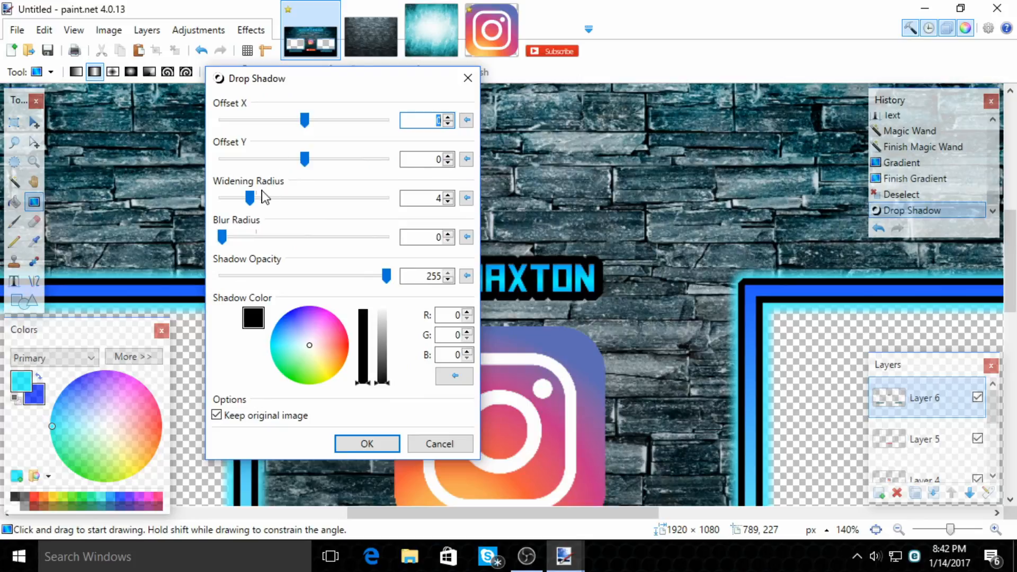
pyautogui.moveTo(221, 245); pyautogui.dragTo(255, 244)
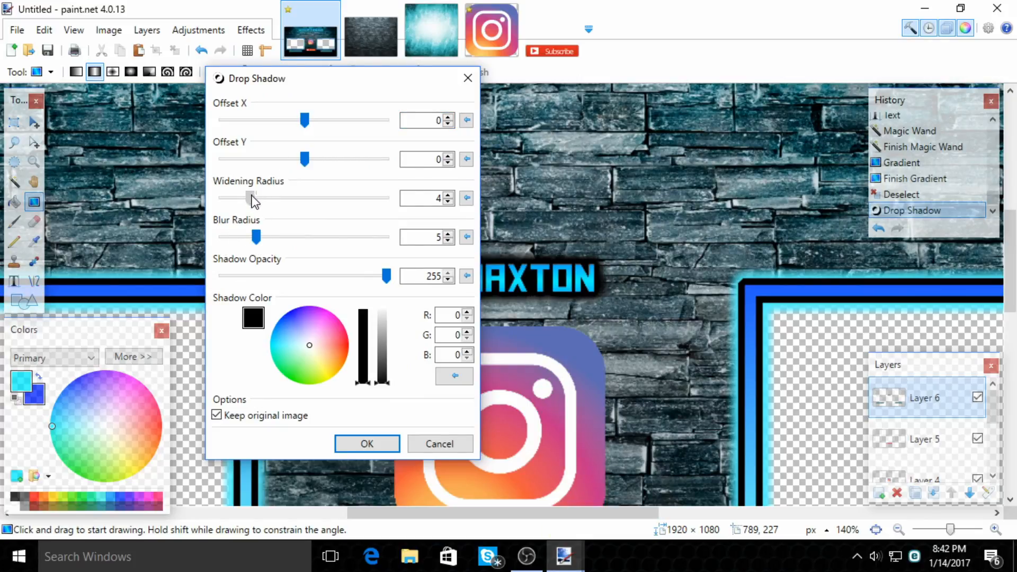
pyautogui.moveTo(254, 200); pyautogui.dragTo(246, 198)
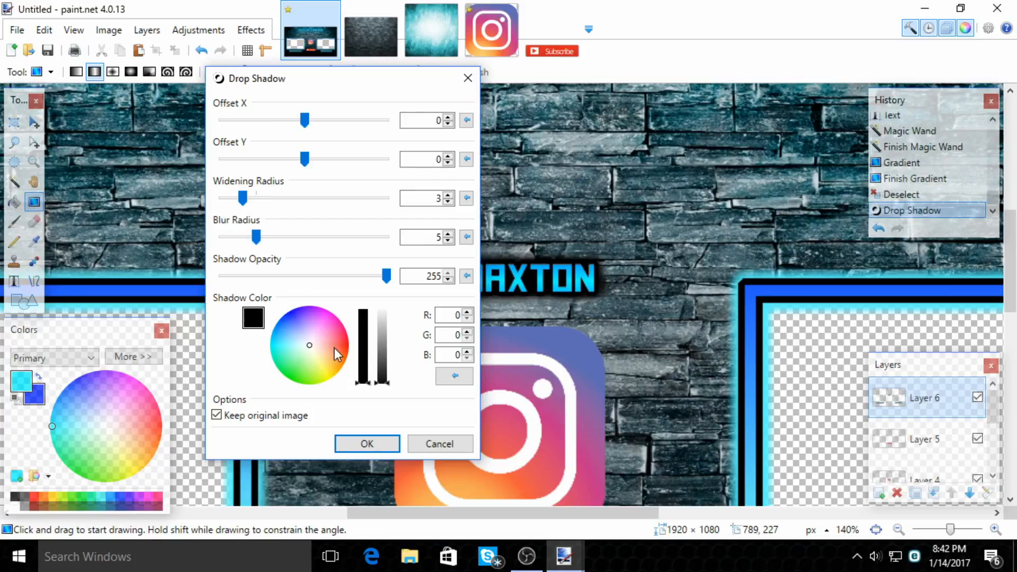
pyautogui.moveTo(309, 345); pyautogui.dragTo(291, 346)
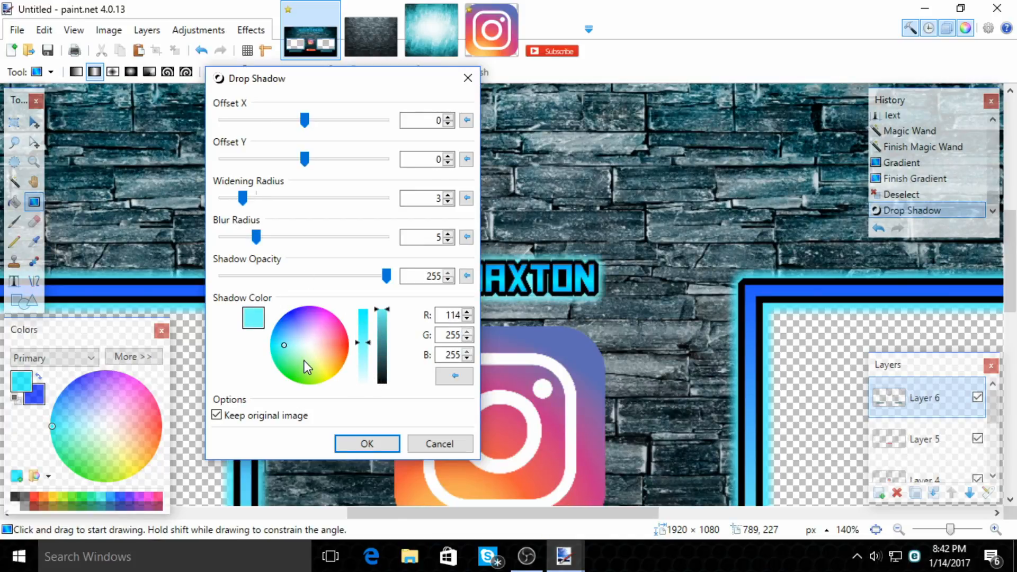
pyautogui.click(367, 443)
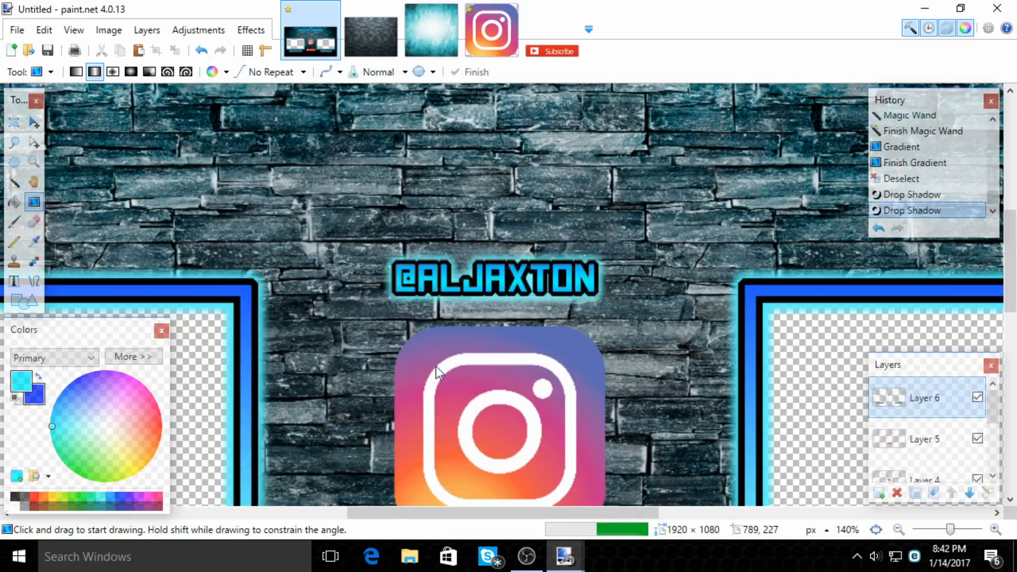
pyautogui.scroll(-1, 429, 319)
pyautogui.scroll(-4, 430, 320)
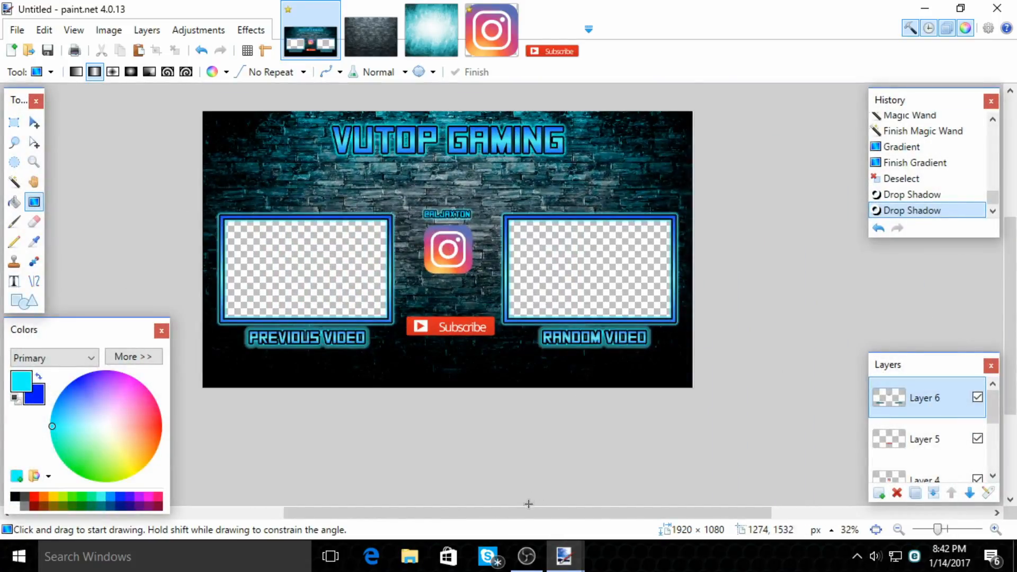
pyautogui.moveTo(528, 512); pyautogui.dragTo(496, 512)
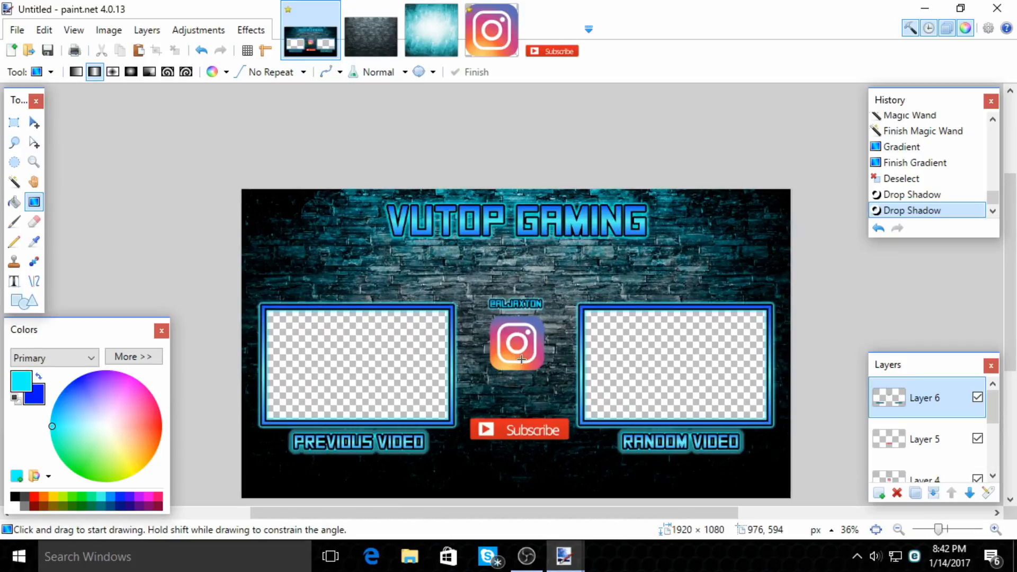
pyautogui.scroll(1, 521, 358)
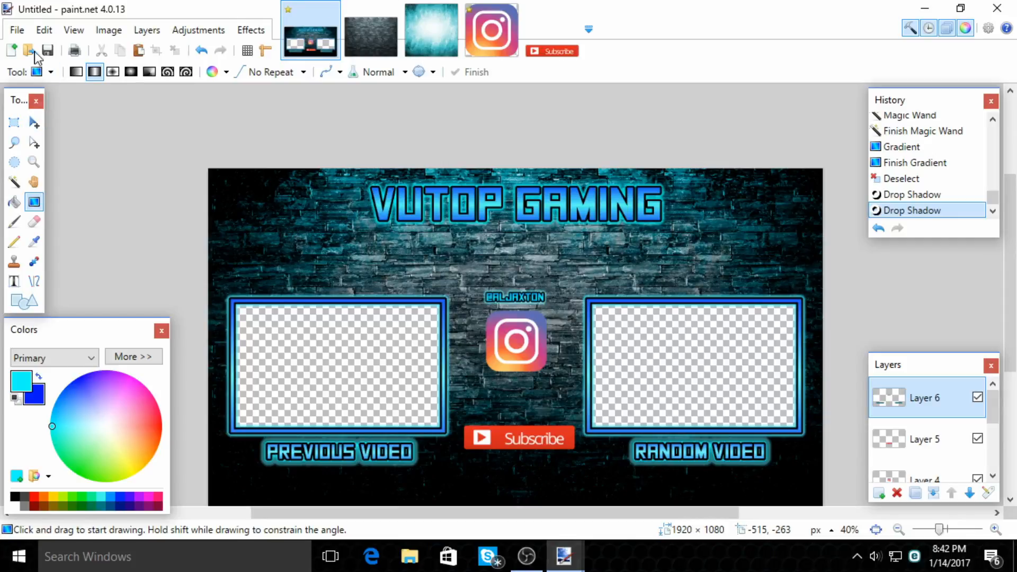
# Save the layered design in the Pictures folder as endcard in paint.net (*.pdn) format.
pyautogui.click(16, 30)
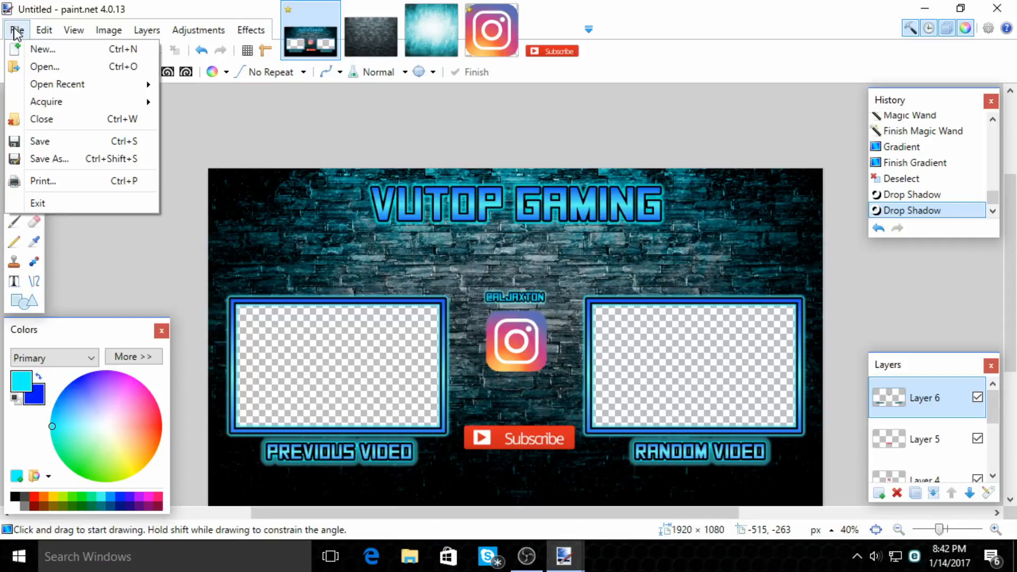
pyautogui.click(59, 160)
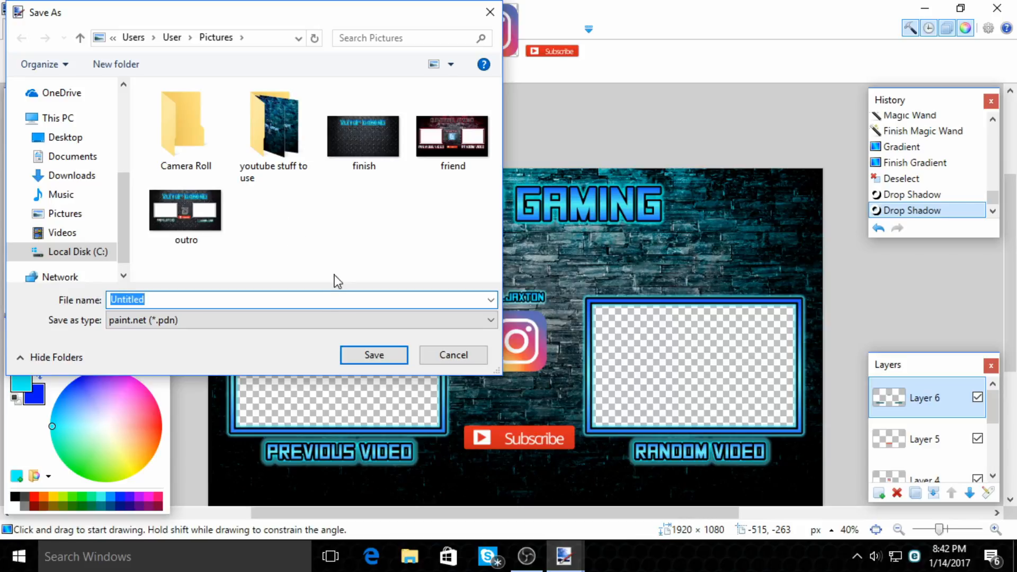
pyautogui.click(318, 295)
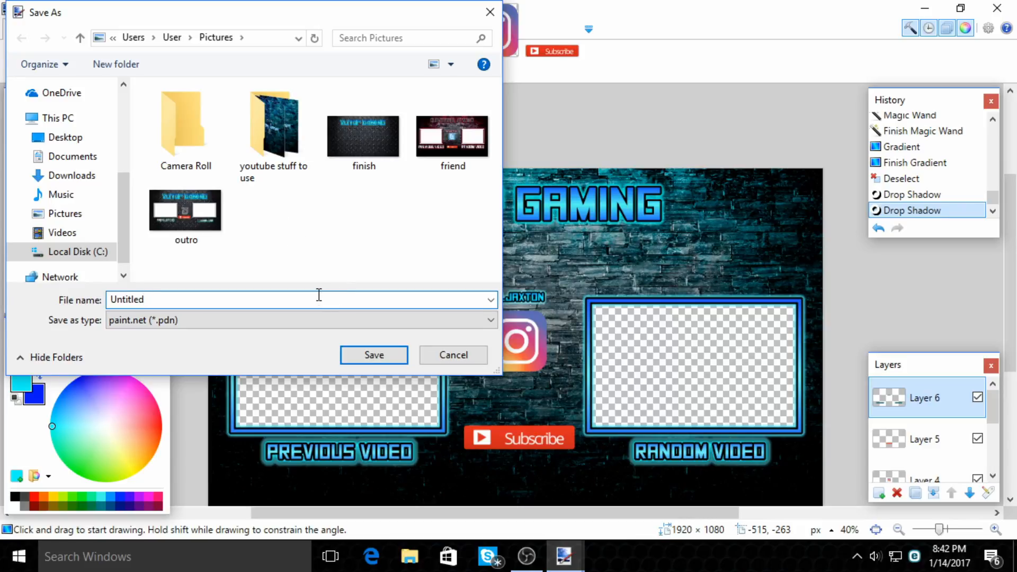
pyautogui.press('BackSpace')
pyautogui.press('BackSpace')
pyautogui.press('BackSpace')
pyautogui.press('BackSpace')
pyautogui.press('BackSpace')
pyautogui.press('BackSpace')
pyautogui.press('BackSpace')
pyautogui.press('BackSpace')
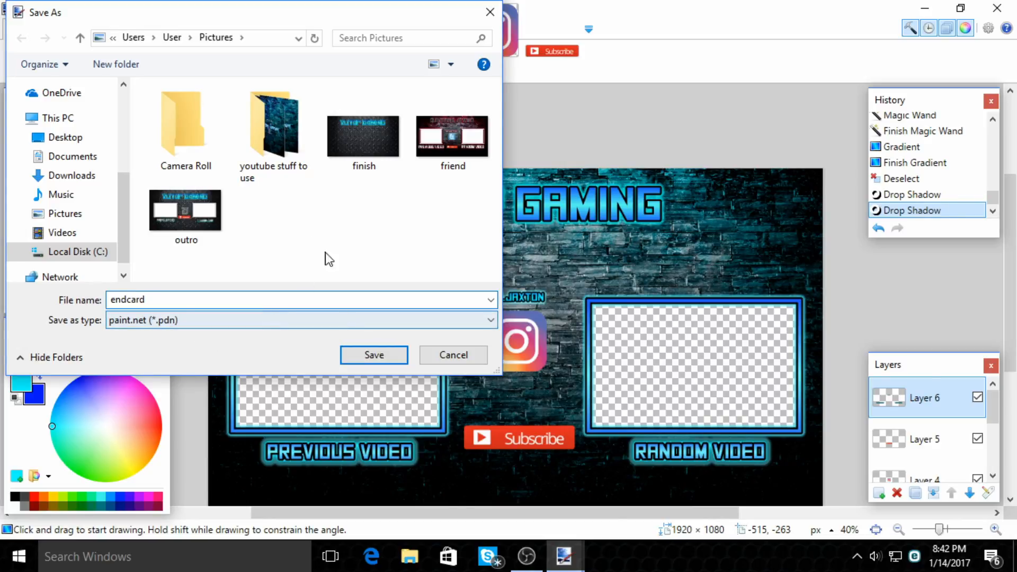
pyautogui.click(387, 355)
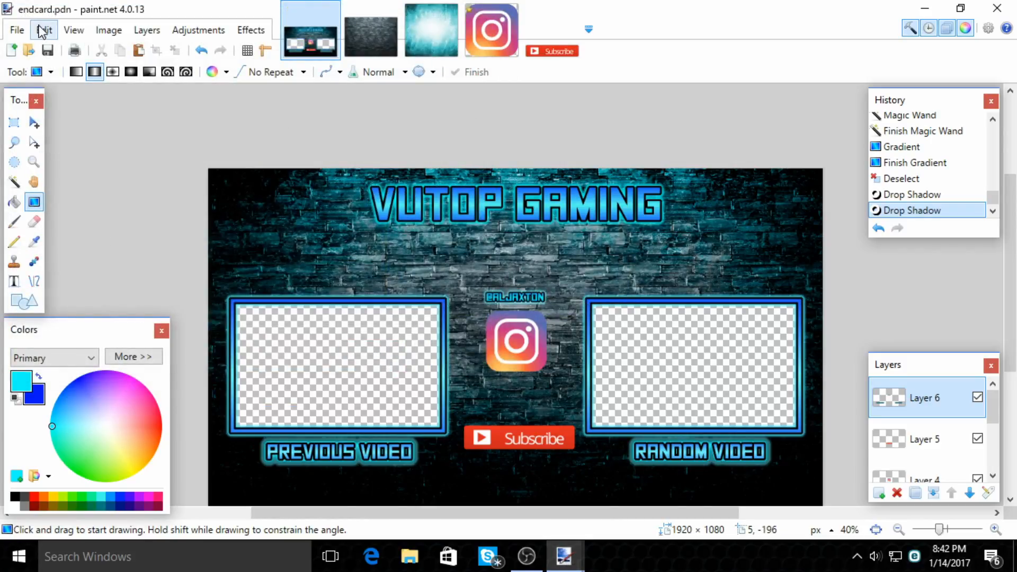
# Save a flattened PNG copy named endcard in the "youtube stuff to use" folder with auto-detected bit depth.
pyautogui.click(17, 29)
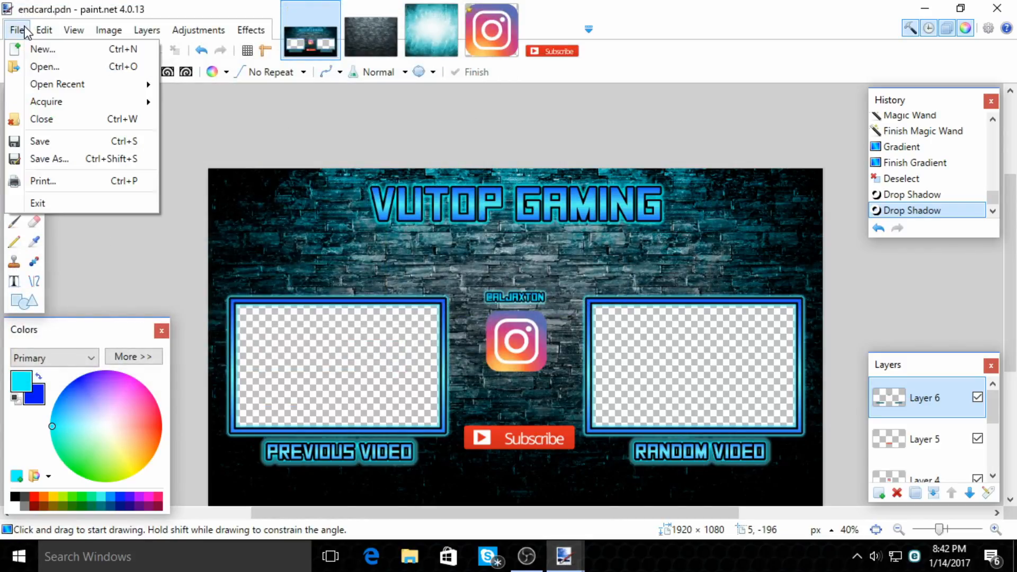
pyautogui.click(53, 158)
pyautogui.click(204, 321)
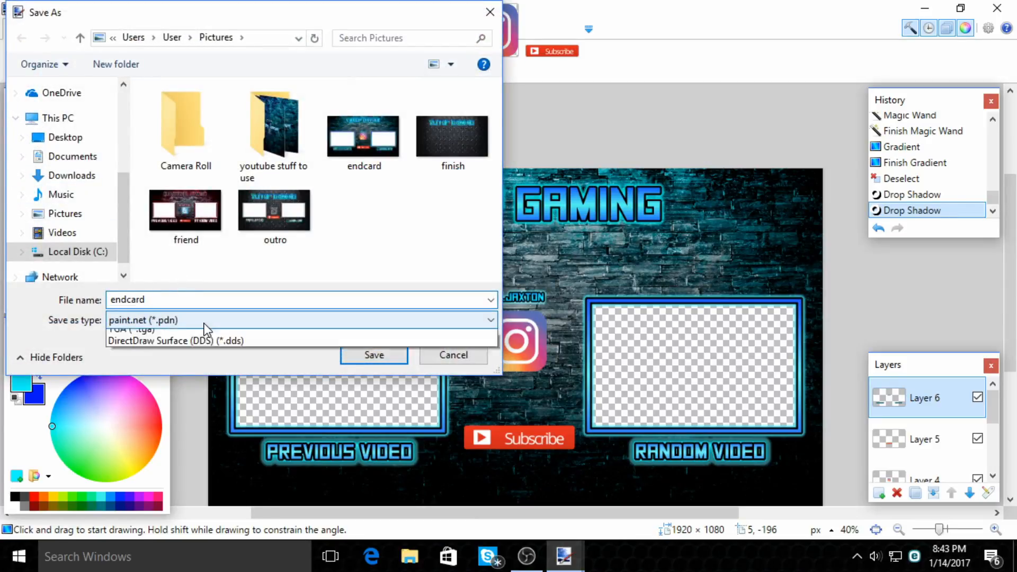
pyautogui.click(187, 381)
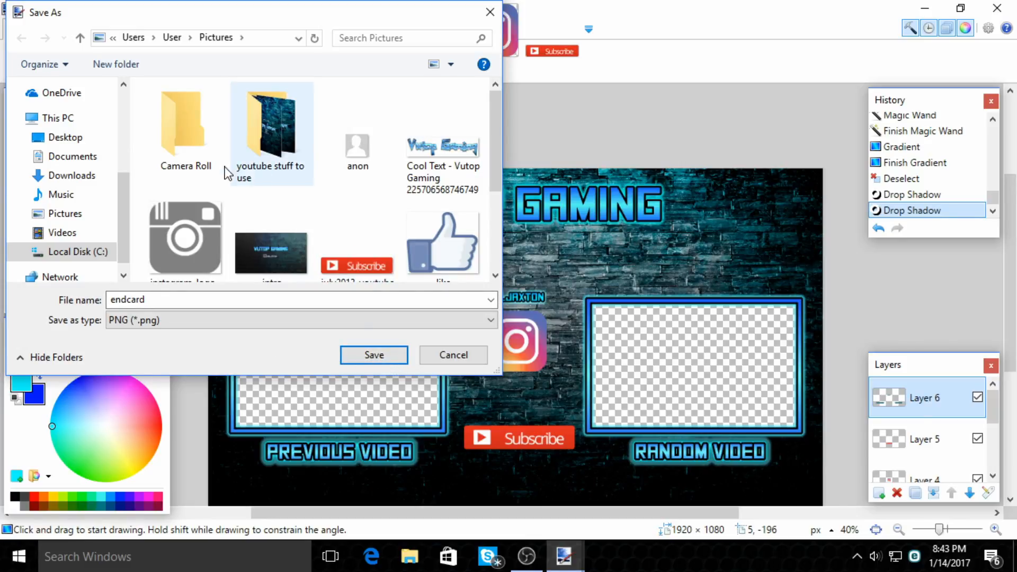
pyautogui.doubleClick(300, 172)
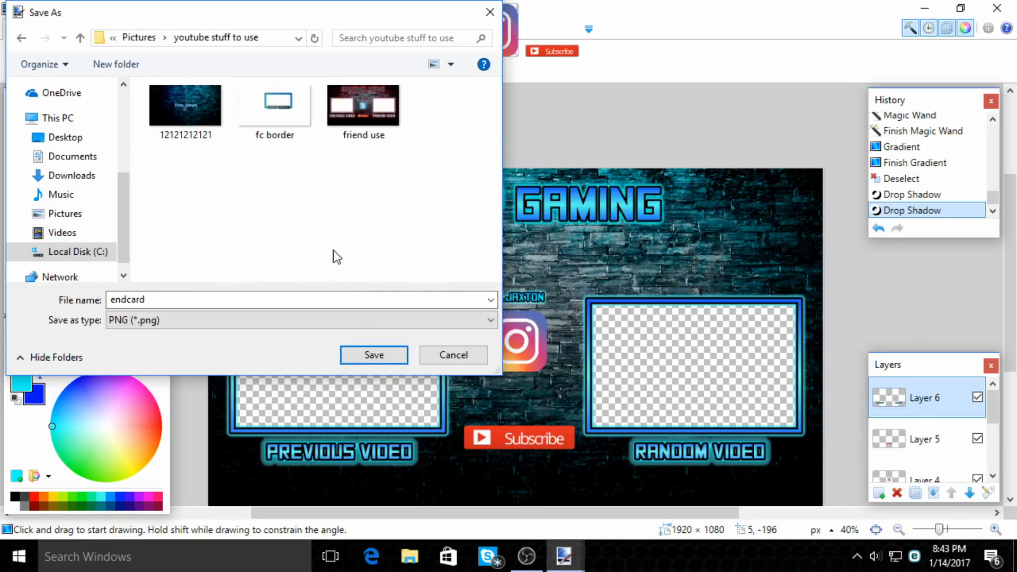
pyautogui.click(381, 356)
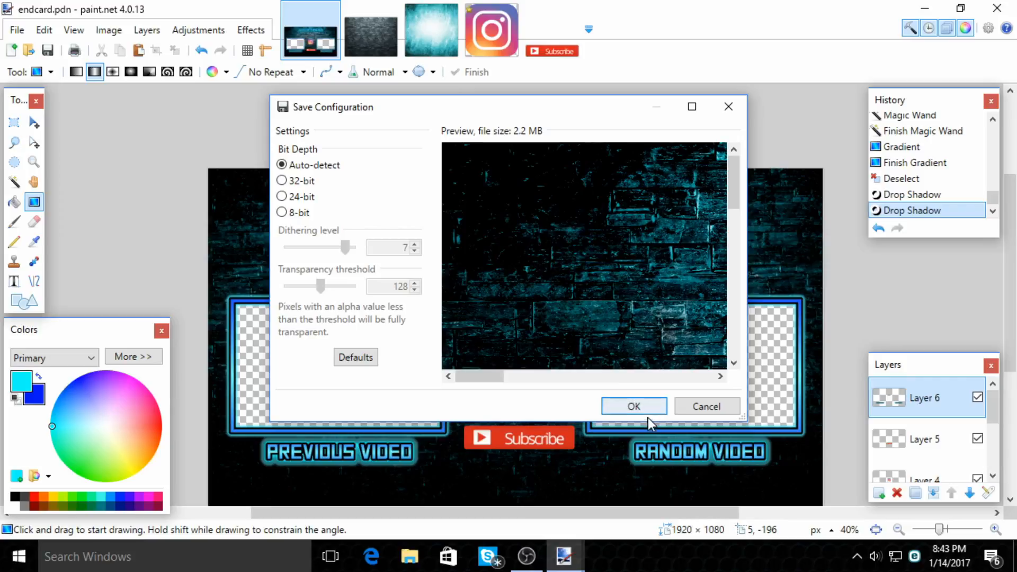
pyautogui.click(635, 405)
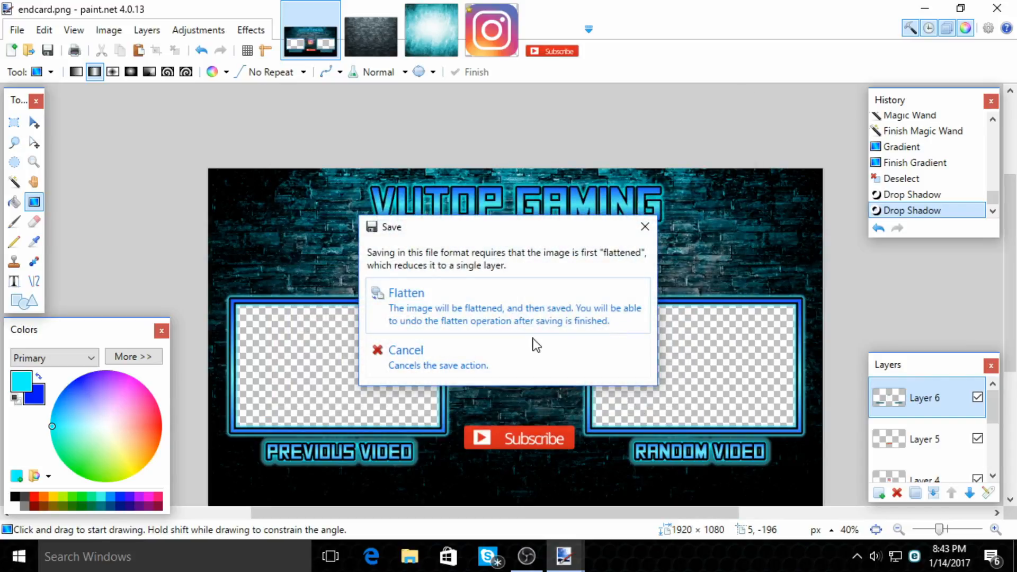
pyautogui.click(509, 304)
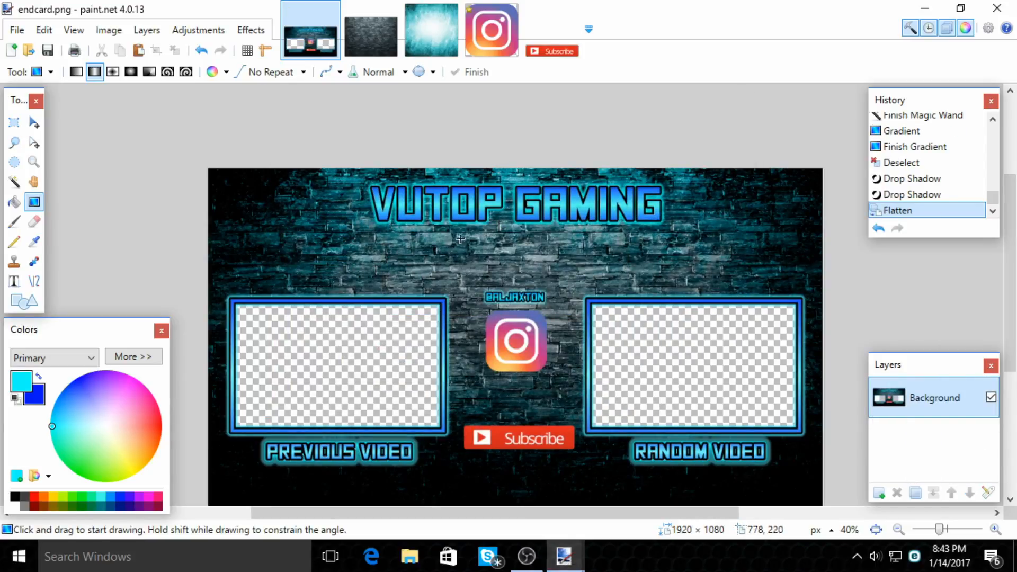
pyautogui.scroll(-3, 478, 209)
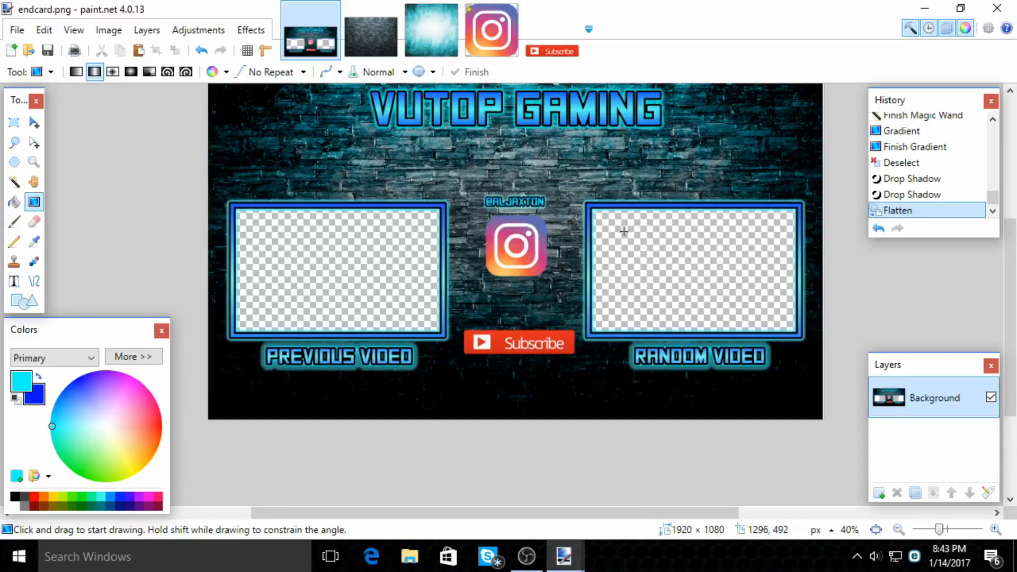
pyautogui.scroll(3, 607, 291)
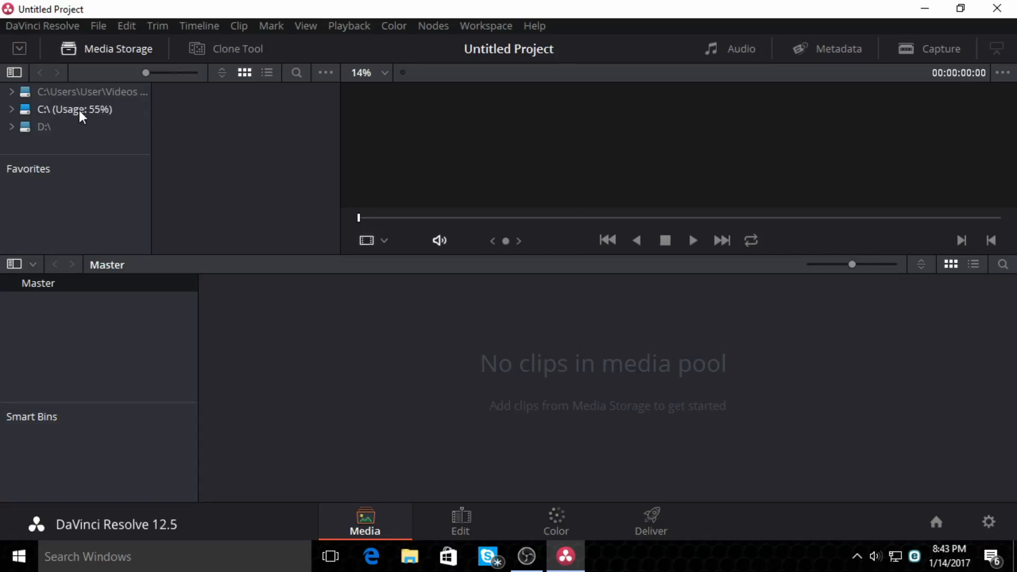
# Import the first vid and TF2 gameplay clips from the Desktop's youtube videos folder into the media pool.
pyautogui.click(100, 26)
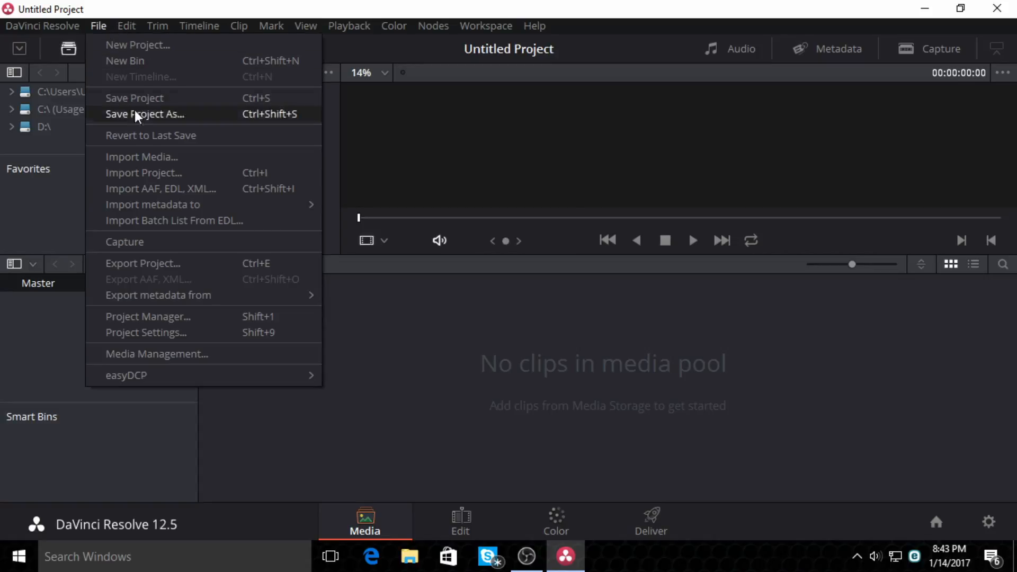
pyautogui.click(138, 159)
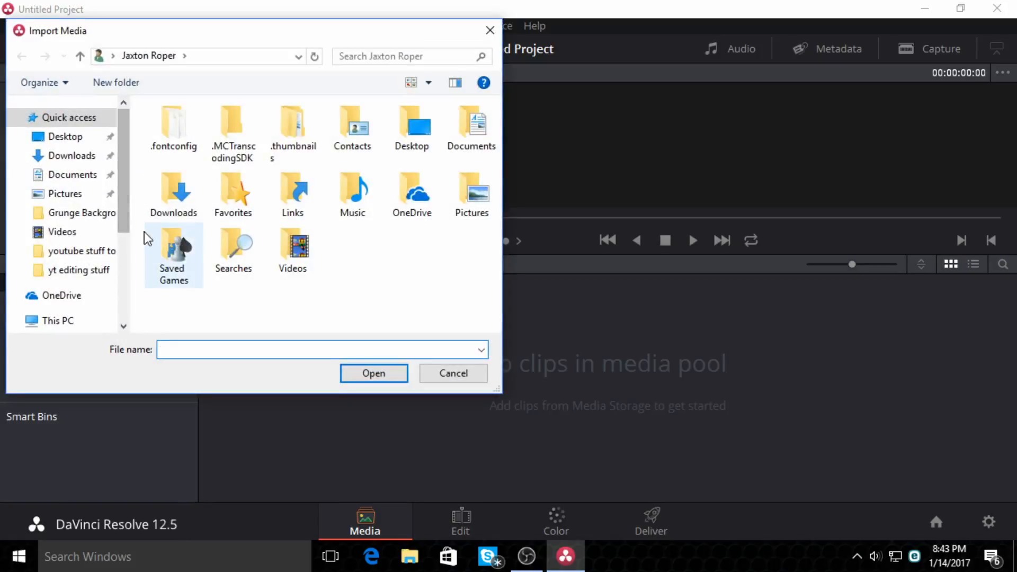
pyautogui.click(68, 231)
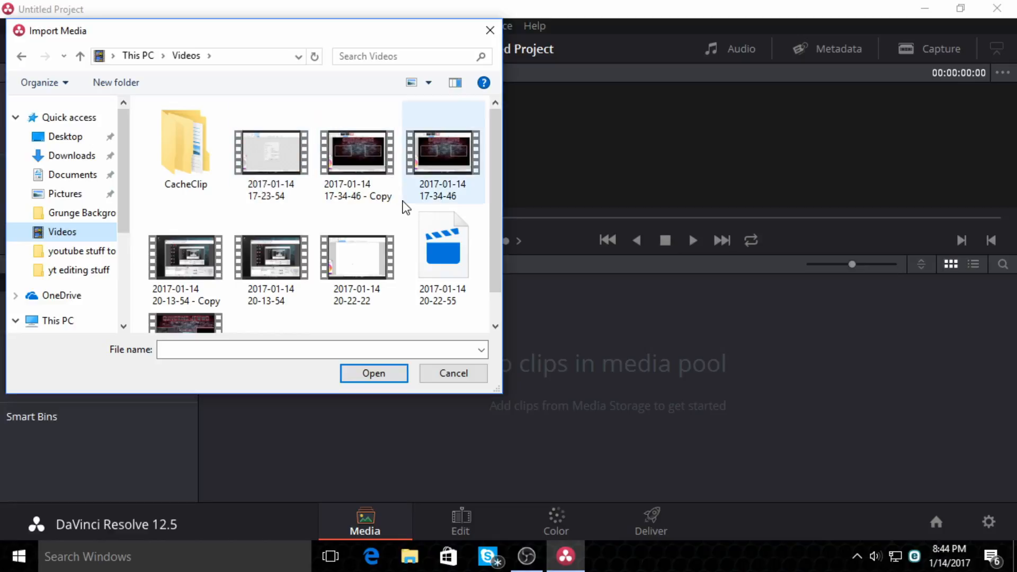
pyautogui.scroll(-1, 186, 292)
pyautogui.scroll(1, 358, 254)
pyautogui.click(80, 137)
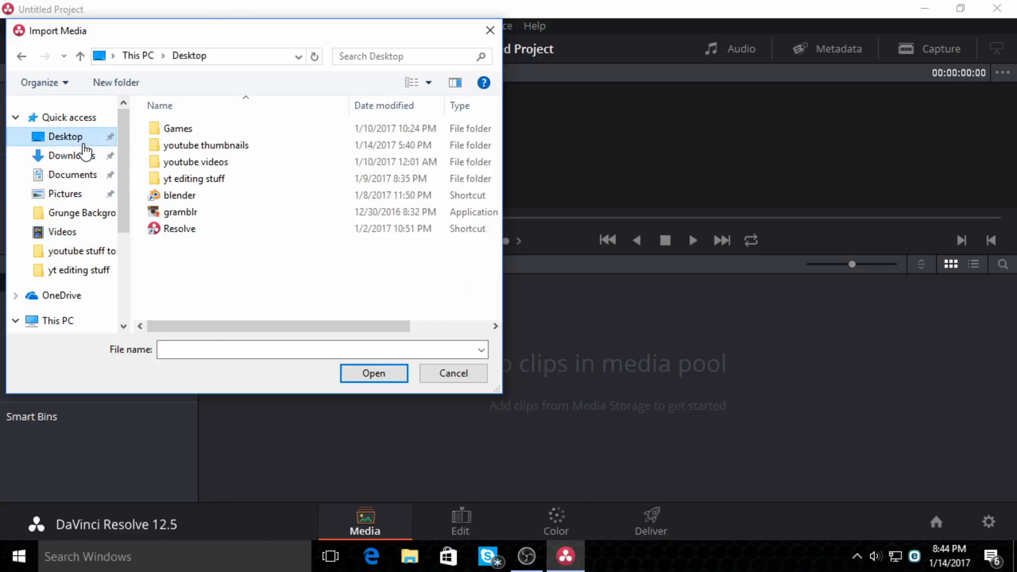
pyautogui.click(82, 155)
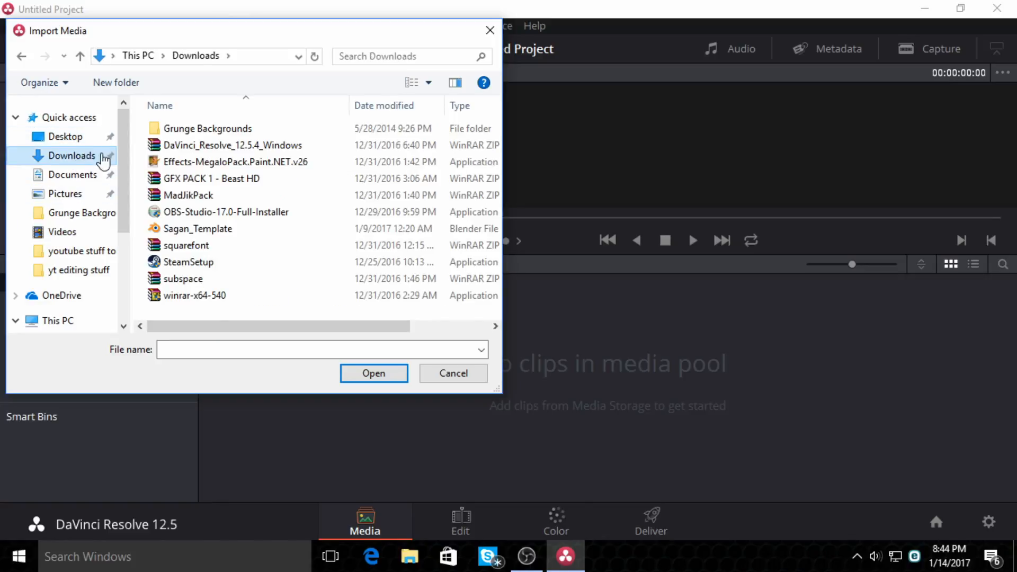
pyautogui.click(80, 175)
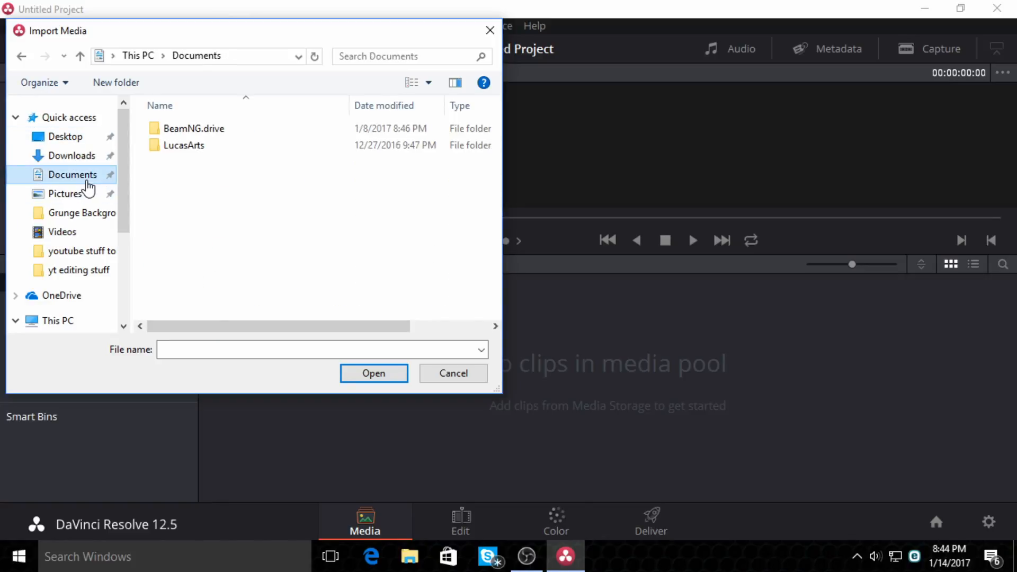
pyautogui.click(70, 137)
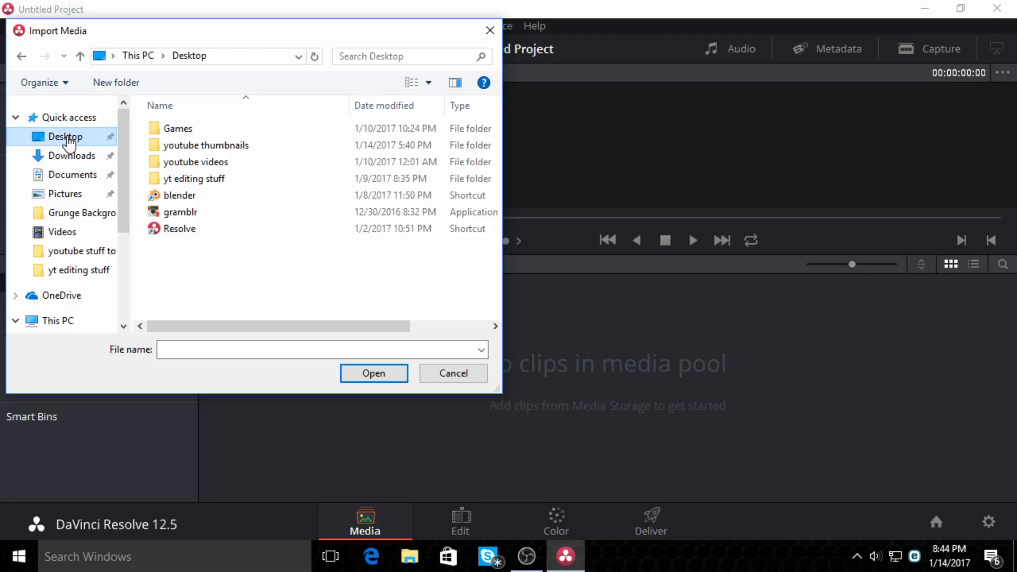
pyautogui.doubleClick(227, 167)
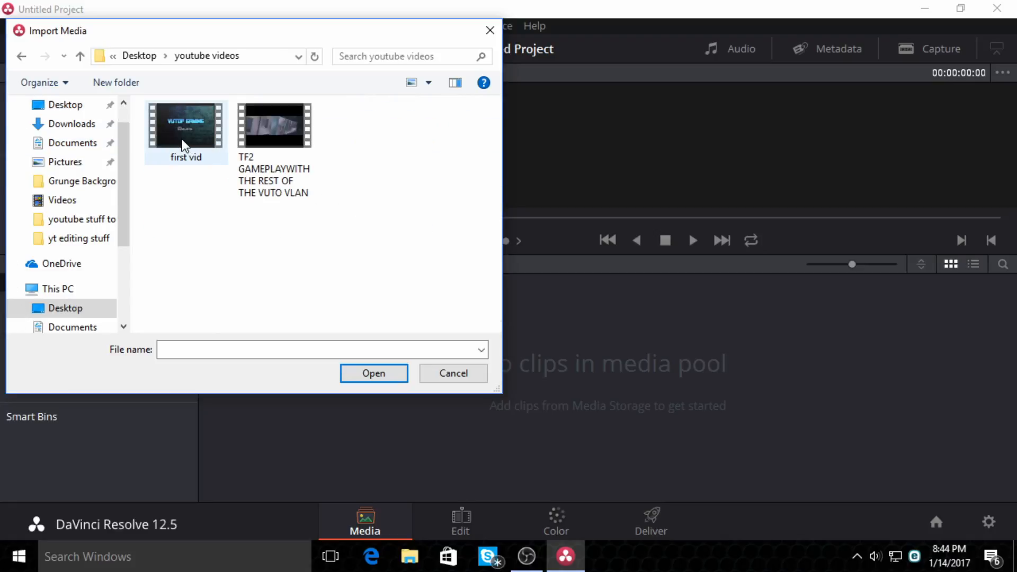
pyautogui.moveTo(182, 144); pyautogui.dragTo(651, 372)
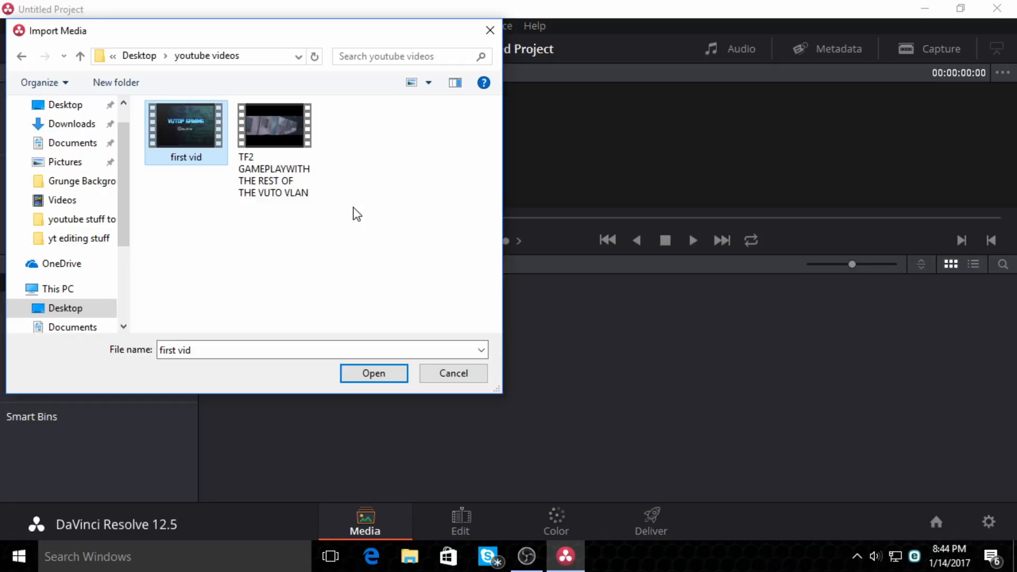
pyautogui.moveTo(279, 150); pyautogui.dragTo(611, 332)
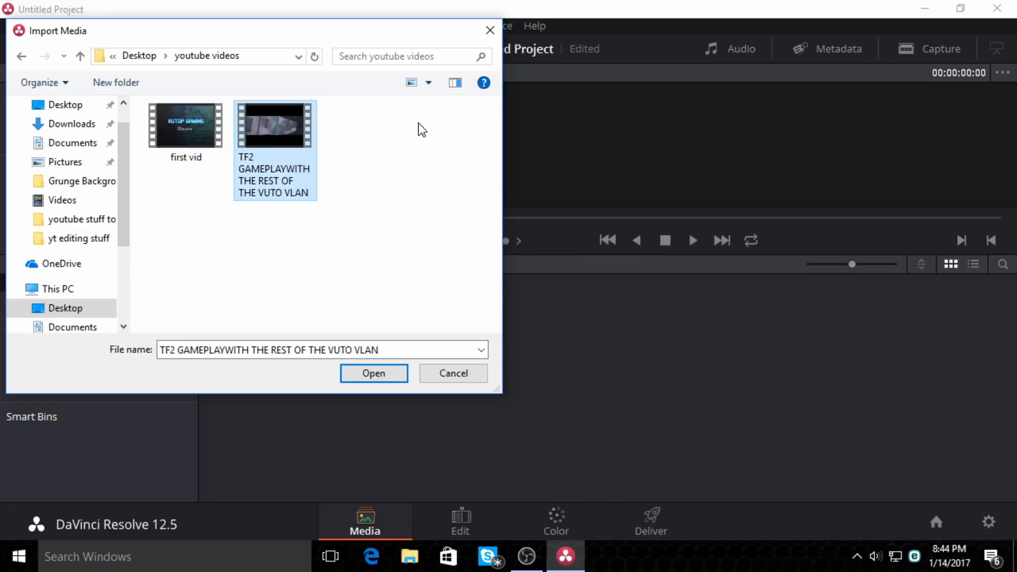
# Try to add the endcard file from the Pictures folder to the media pool.
pyautogui.moveTo(413, 35)
pyautogui.mouseDown()
pyautogui.moveTo(794, 356)
pyautogui.moveTo(706, 222)
pyautogui.moveTo(281, 23)
pyautogui.moveTo(413, 32)
pyautogui.mouseUp()
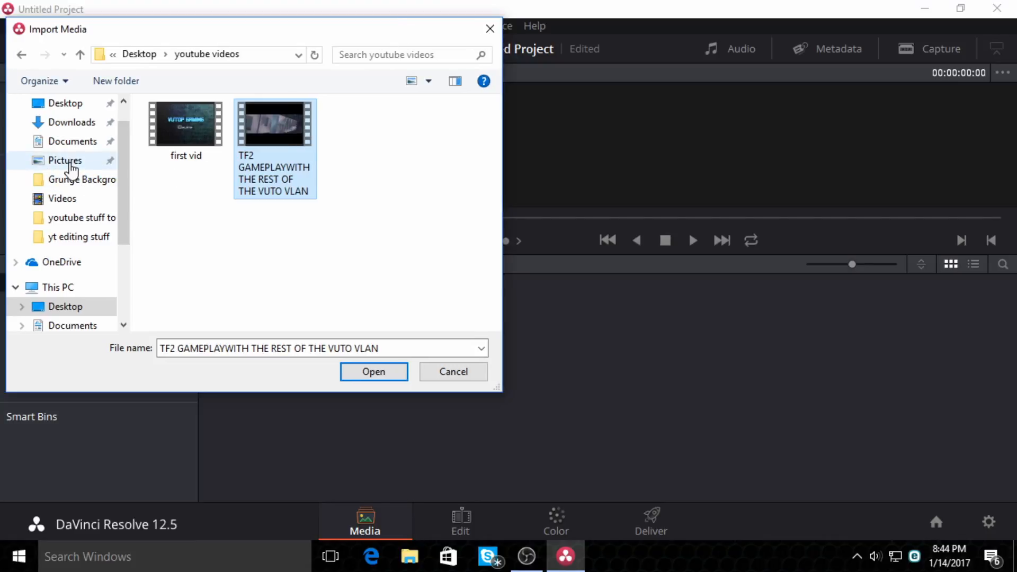
pyautogui.click(70, 164)
pyautogui.scroll(-1, 438, 211)
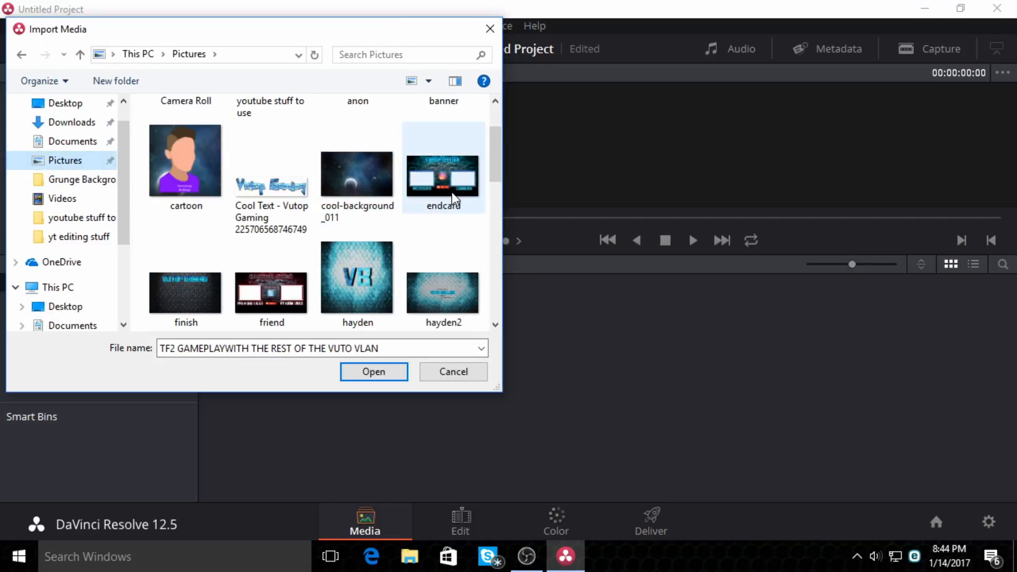
pyautogui.moveTo(453, 200); pyautogui.dragTo(660, 356)
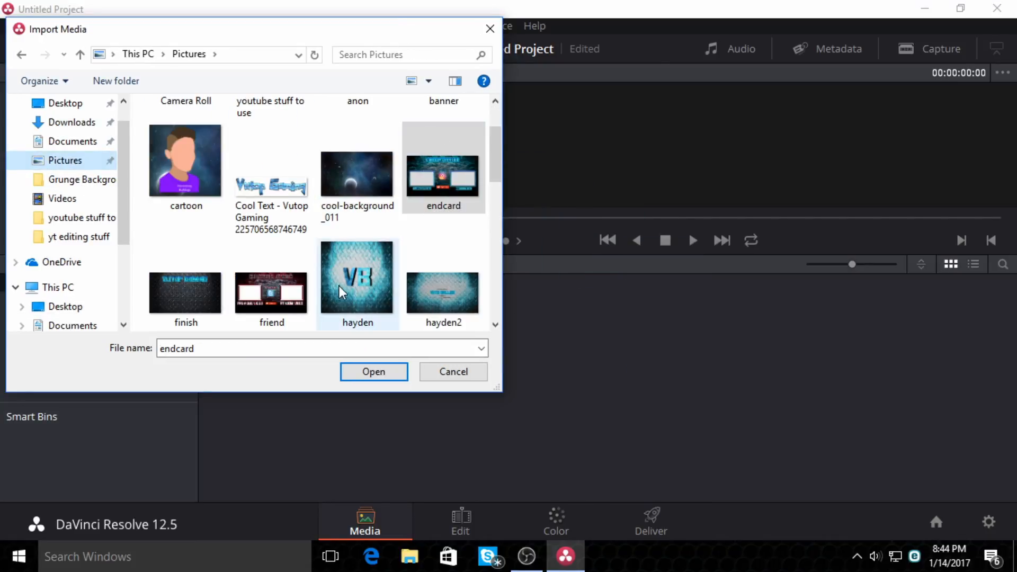
pyautogui.scroll(-5, 339, 288)
pyautogui.scroll(7, 344, 313)
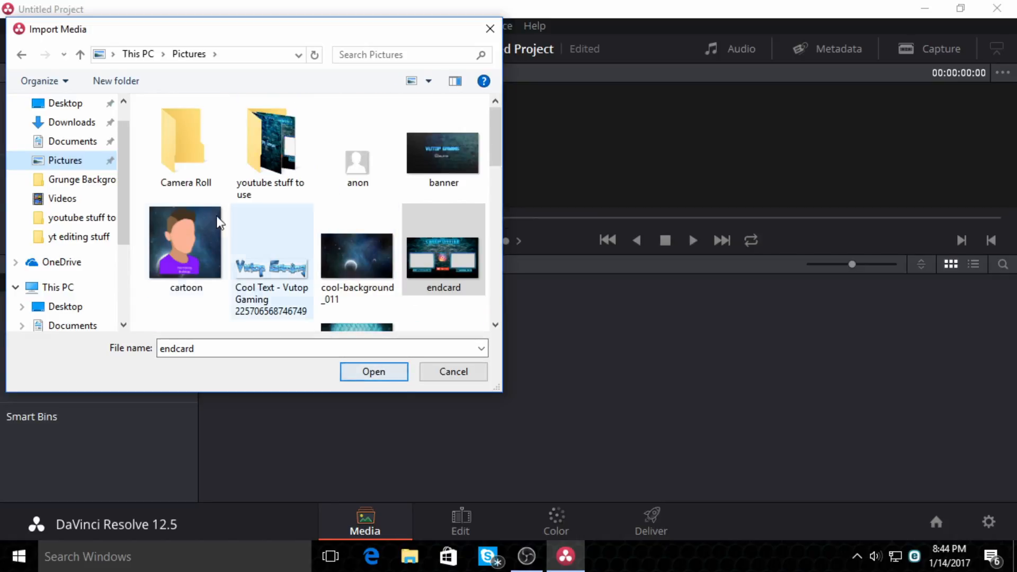
# Import the Ahrix - Nova track from the Music folder into the media pool and close the import dialog.
pyautogui.scroll(-1, 68, 268)
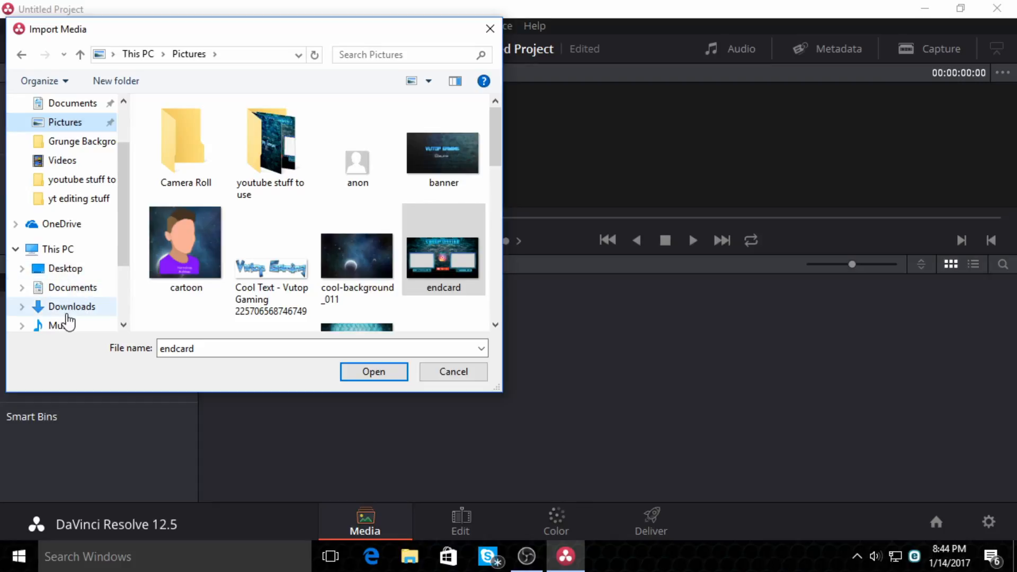
pyautogui.click(61, 325)
pyautogui.click(223, 183)
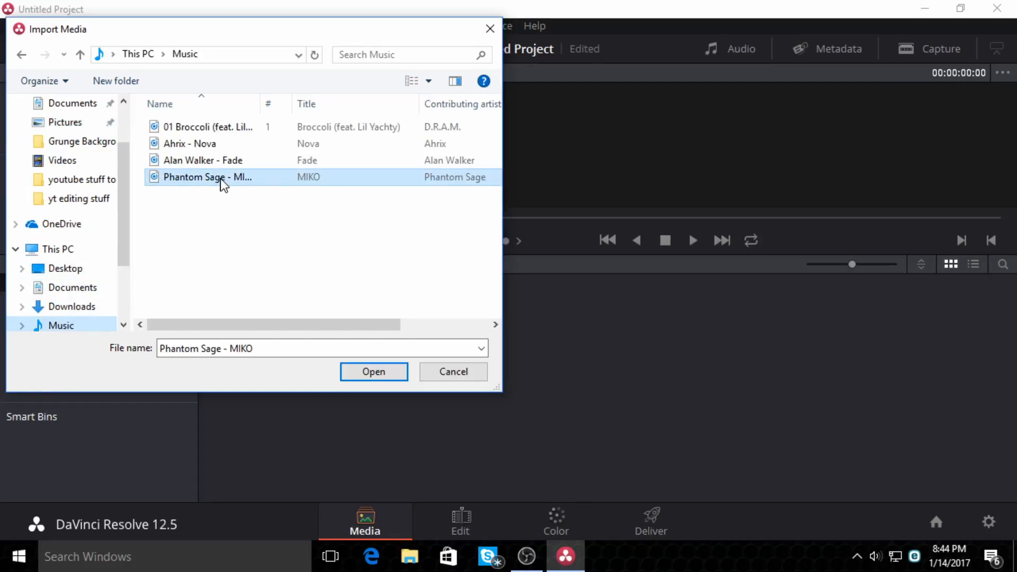
pyautogui.click(215, 144)
pyautogui.moveTo(215, 145); pyautogui.dragTo(625, 338)
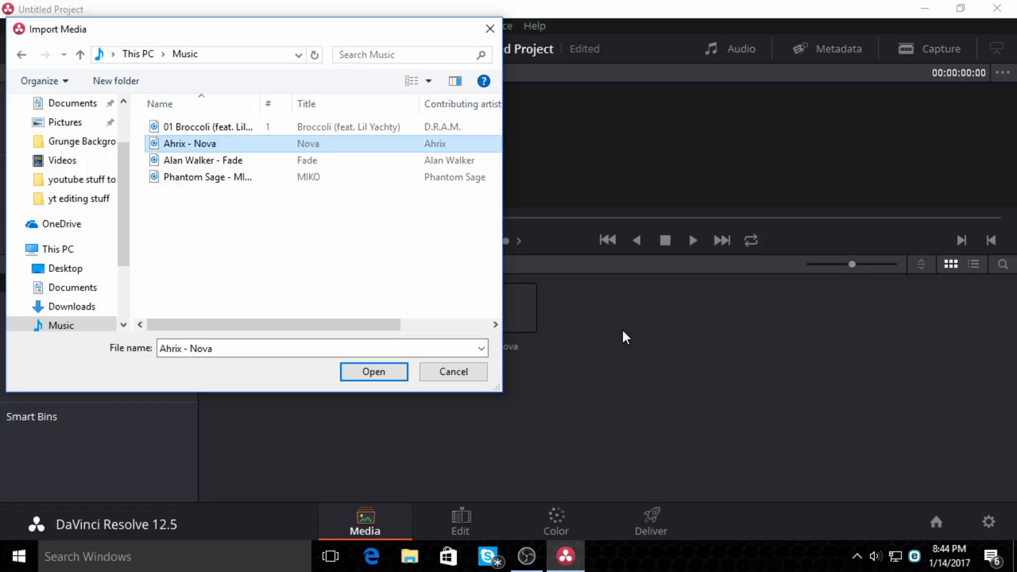
pyautogui.click(374, 373)
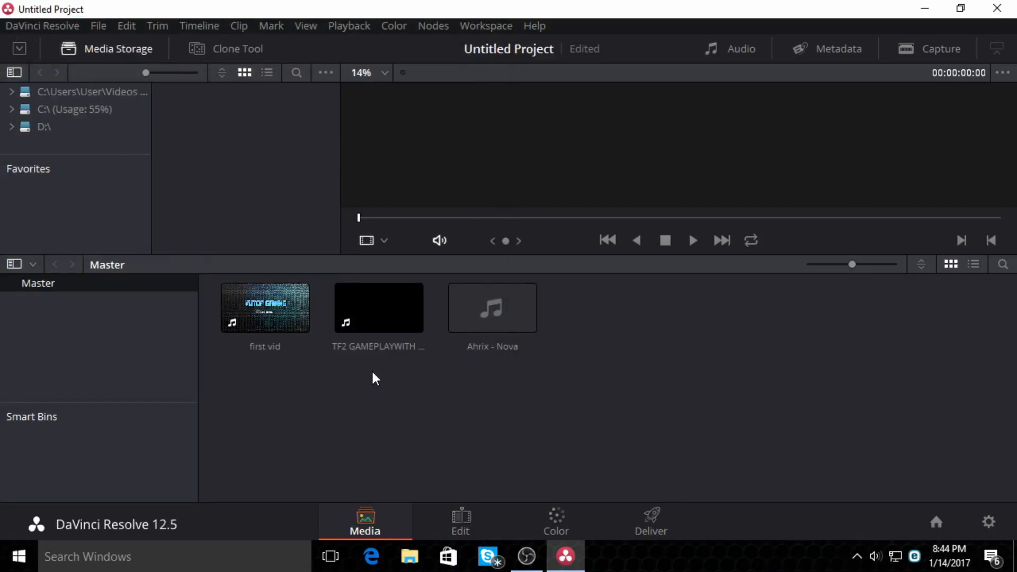
# Browse the C:\ drive in media storage to the User folder inside Users.
pyautogui.doubleClick(98, 113)
pyautogui.scroll(-1, 111, 148)
pyautogui.scroll(-6, 110, 148)
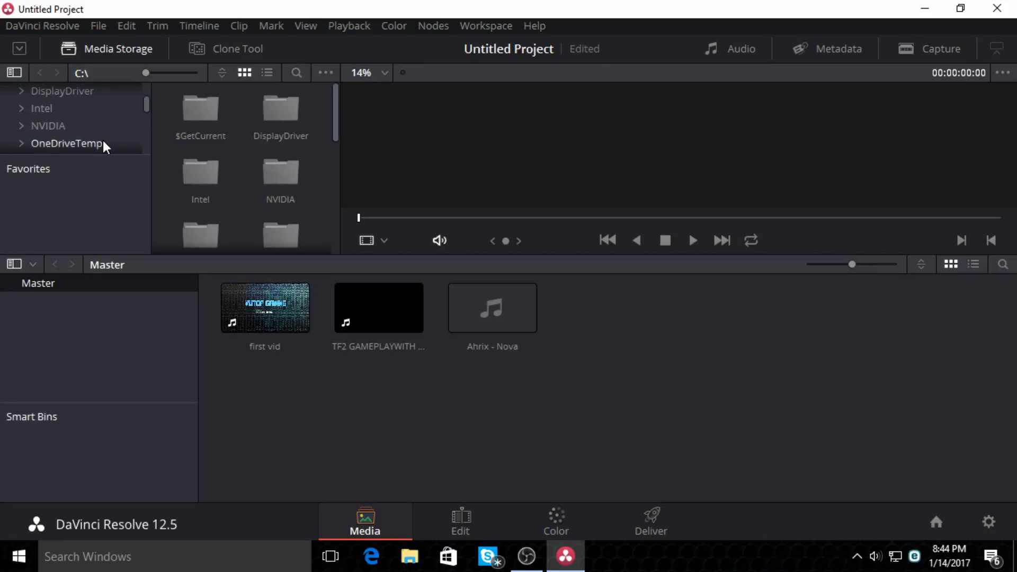
pyautogui.scroll(-2, 79, 130)
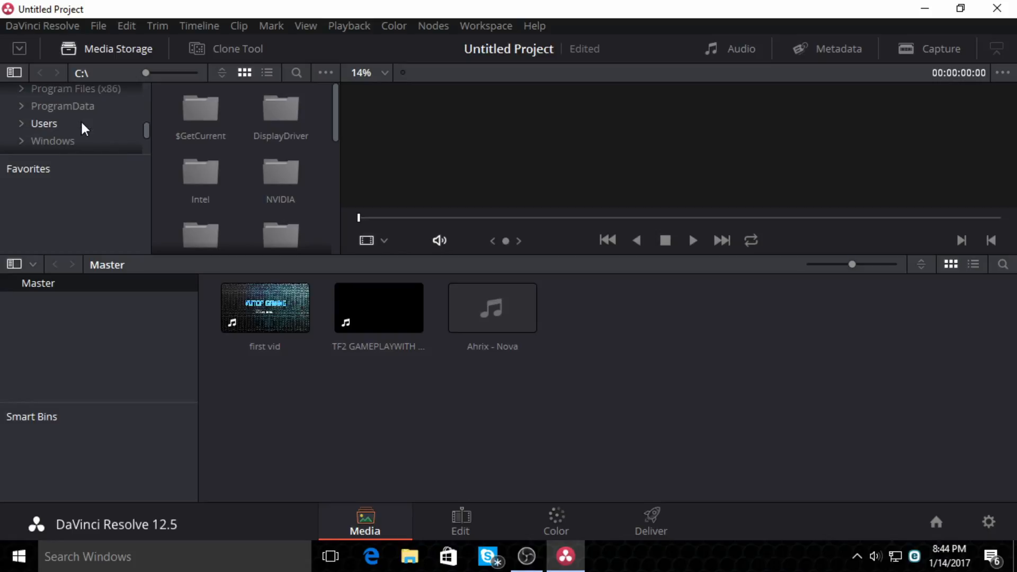
pyautogui.doubleClick(80, 126)
pyautogui.scroll(-4, 78, 132)
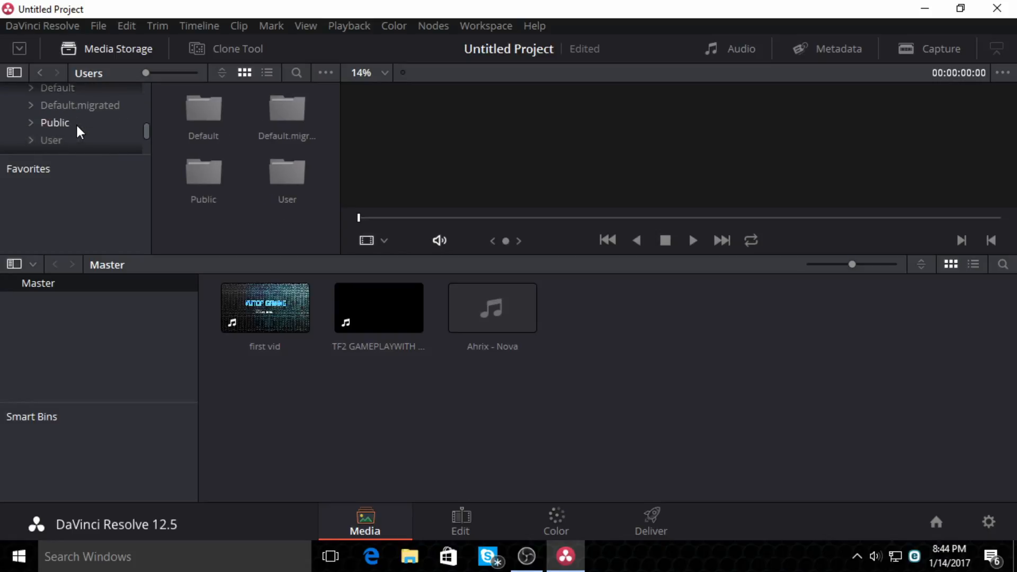
pyautogui.scroll(1, 79, 132)
pyautogui.doubleClick(80, 127)
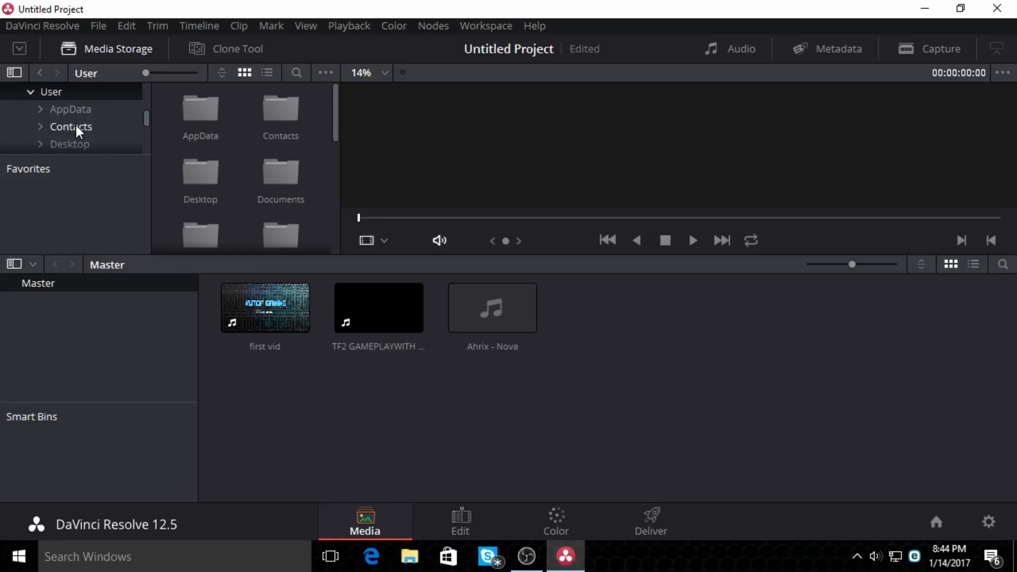
# Open the Pictures folder within the User folder in media storage.
pyautogui.scroll(-3, 85, 135)
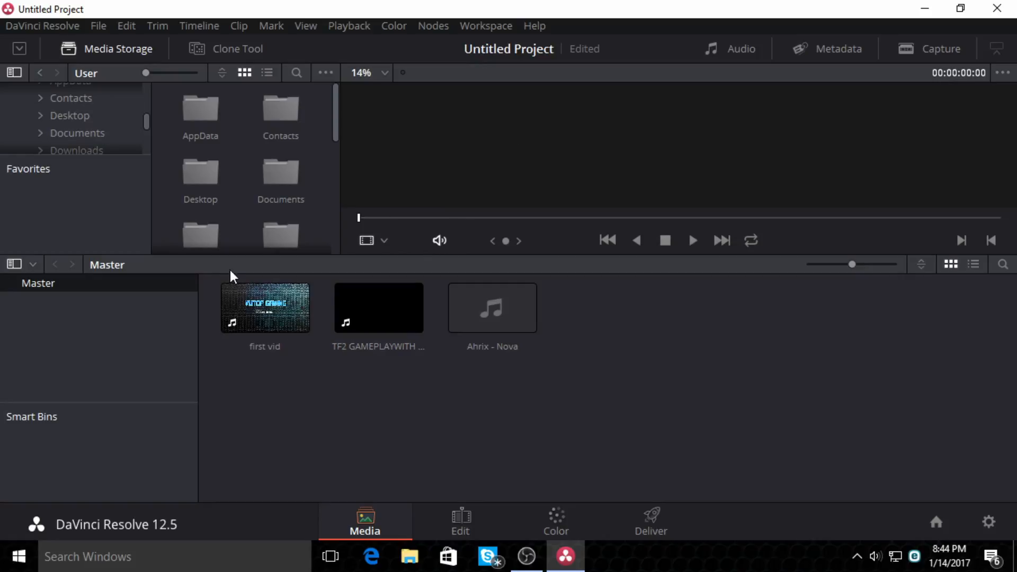
pyautogui.scroll(-3, 92, 147)
pyautogui.scroll(-4, 91, 125)
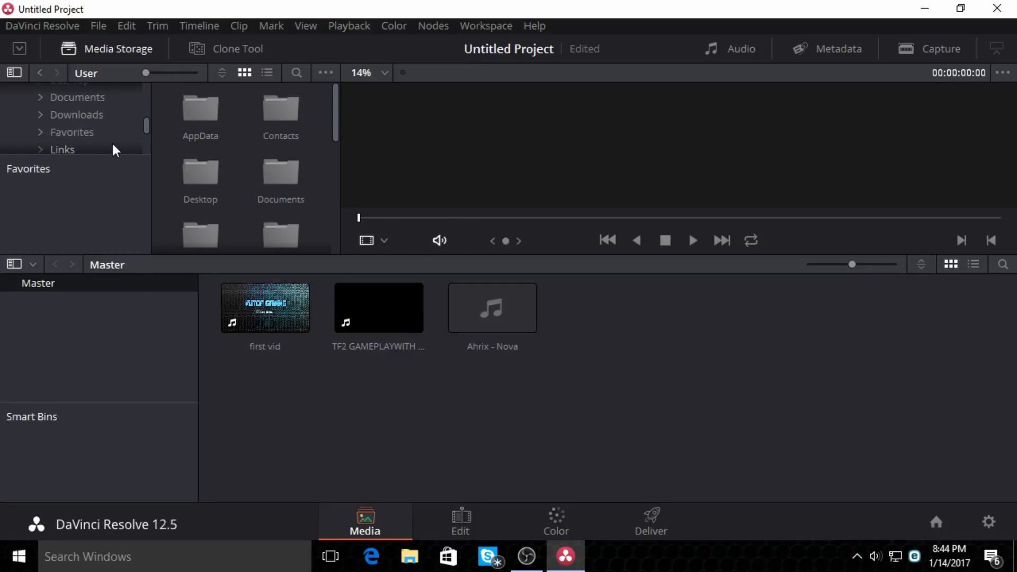
pyautogui.scroll(-4, 92, 125)
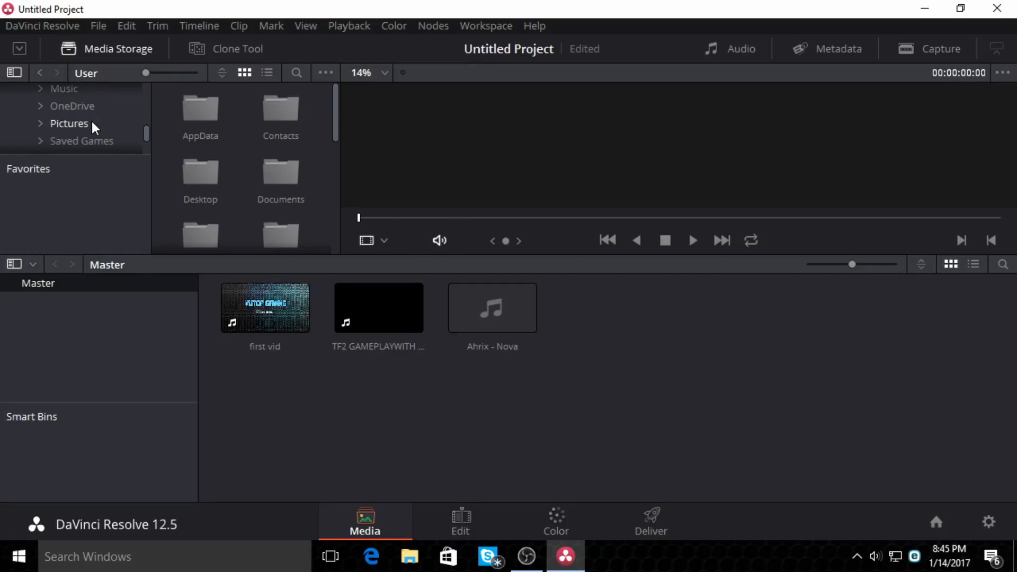
pyautogui.scroll(-2, 244, 165)
pyautogui.scroll(-5, 244, 165)
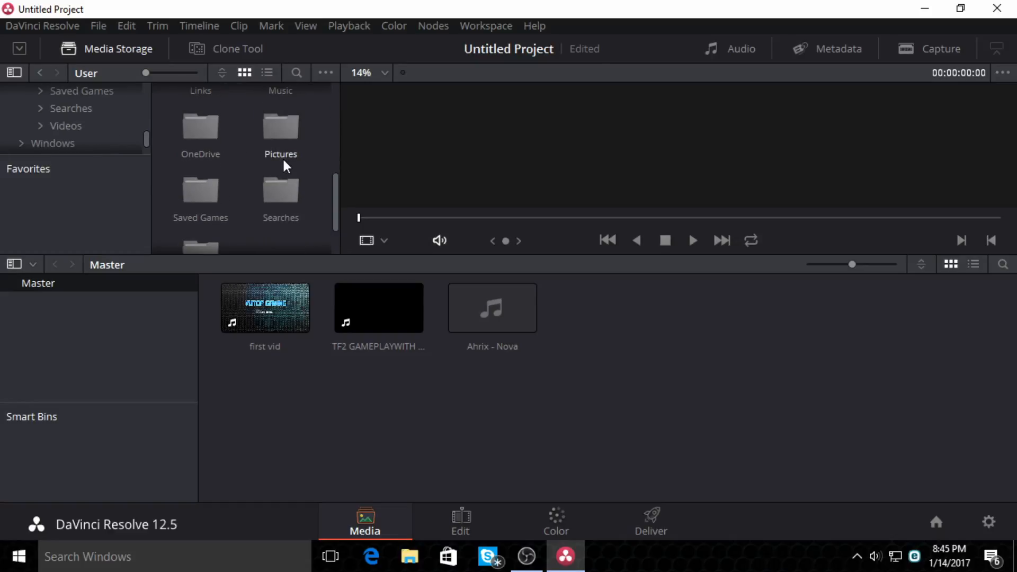
pyautogui.doubleClick(291, 132)
# Find endcard.png in the Saved Pictures subfolder and add it to the media pool.
pyautogui.scroll(-1, 246, 180)
pyautogui.scroll(-4, 246, 180)
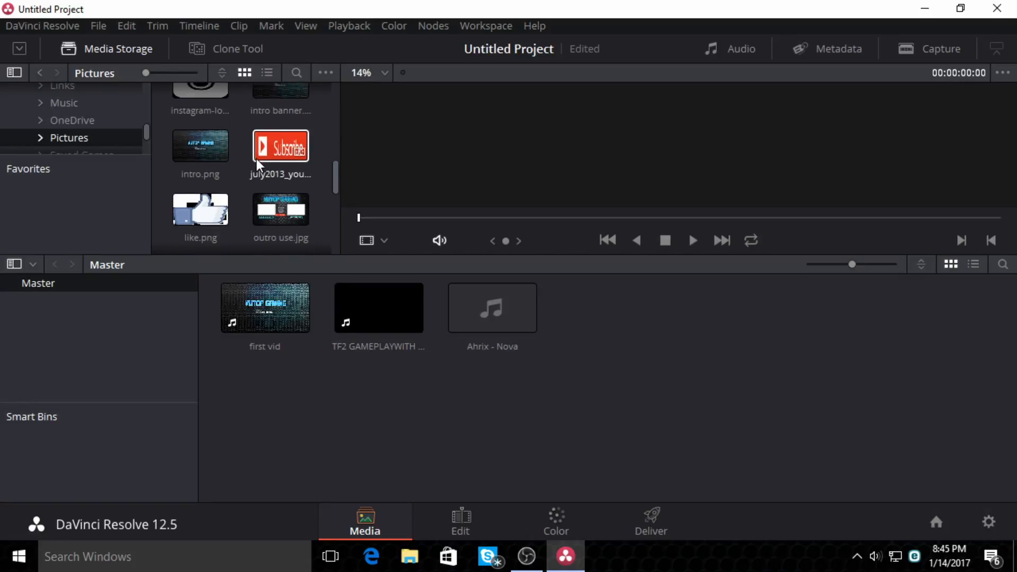
pyautogui.scroll(-2, 257, 168)
pyautogui.scroll(-3, 258, 169)
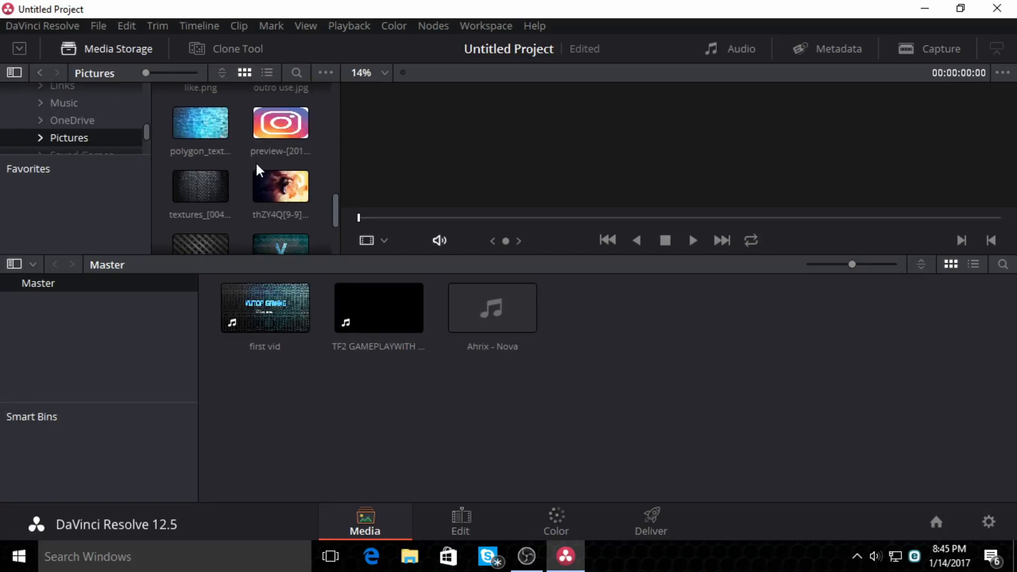
pyautogui.scroll(9, 259, 175)
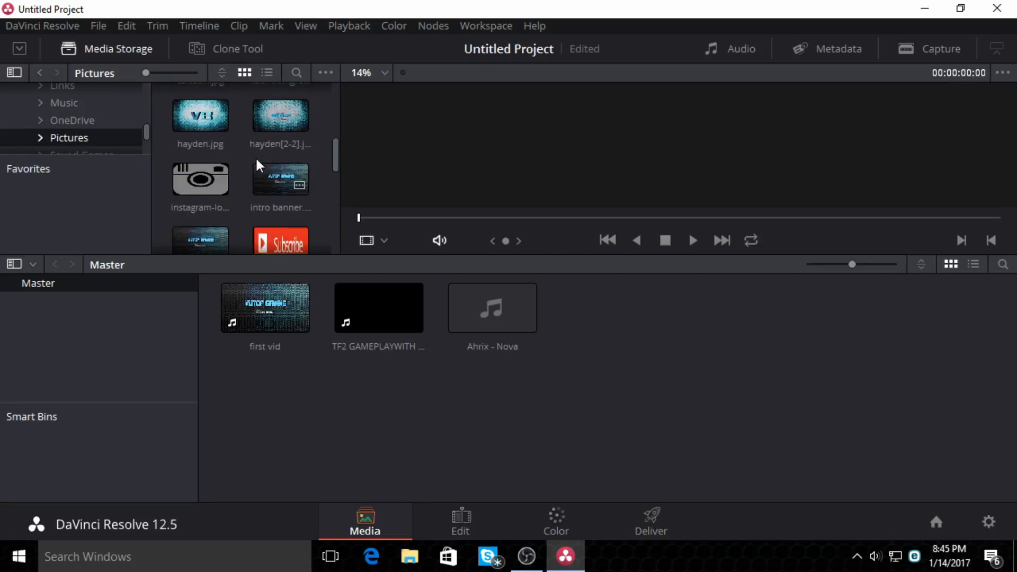
pyautogui.scroll(3, 259, 165)
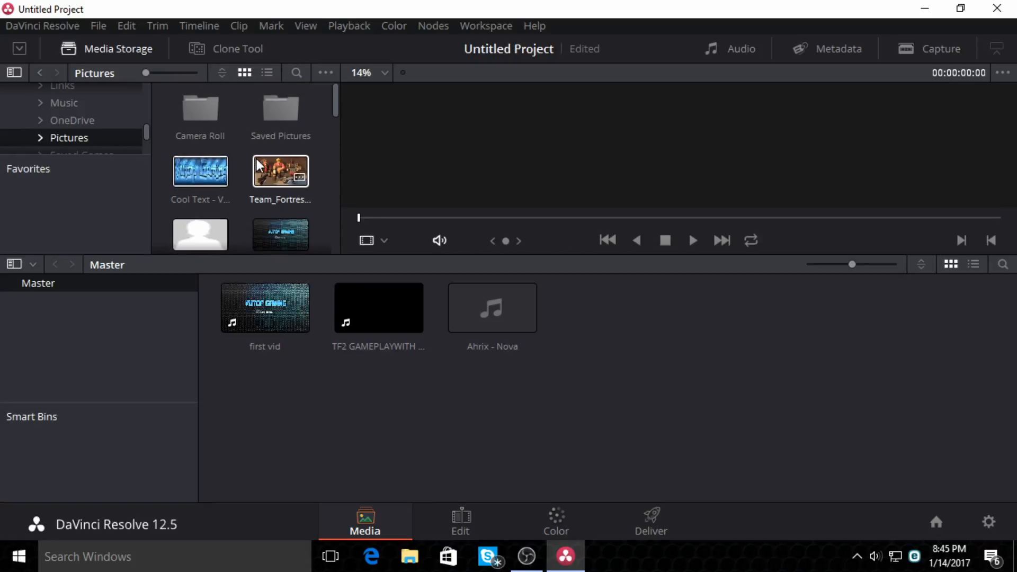
pyautogui.doubleClick(282, 132)
pyautogui.scroll(-1, 281, 143)
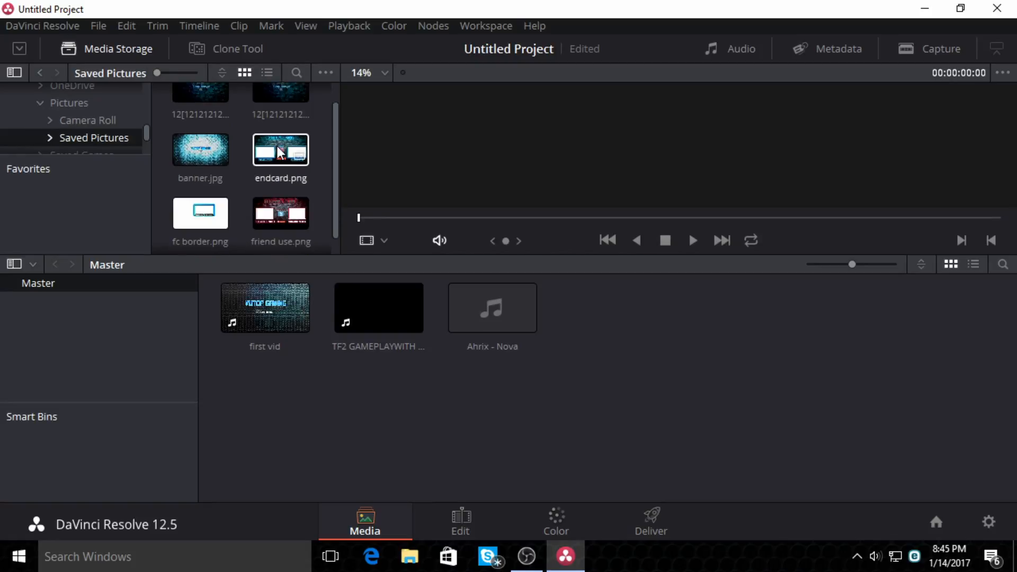
pyautogui.moveTo(279, 154); pyautogui.dragTo(628, 324)
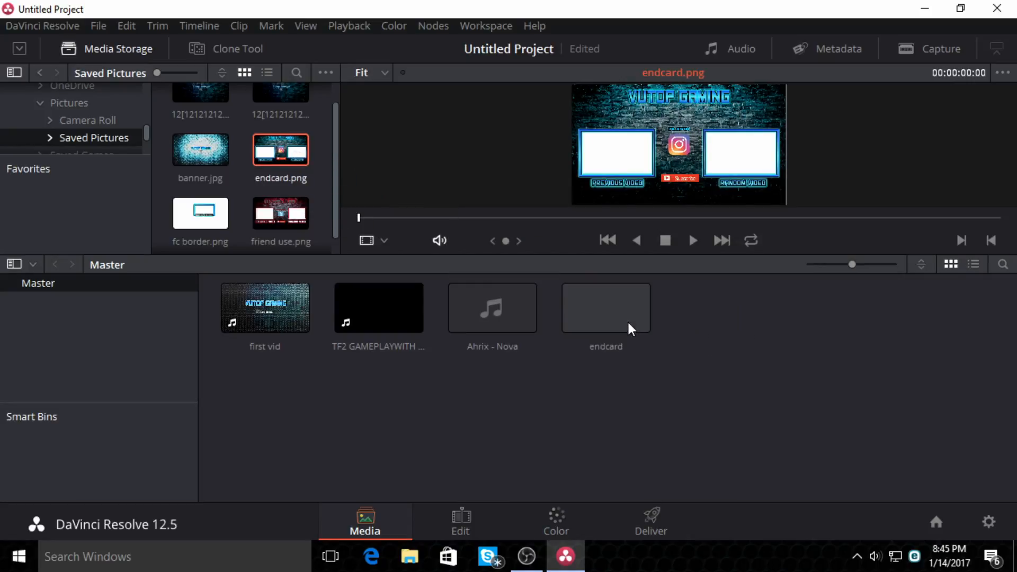
# On the Edit page, place the endcard image at the start of video track V1 and extend it to about 10 seconds 18 frames.
pyautogui.click(458, 513)
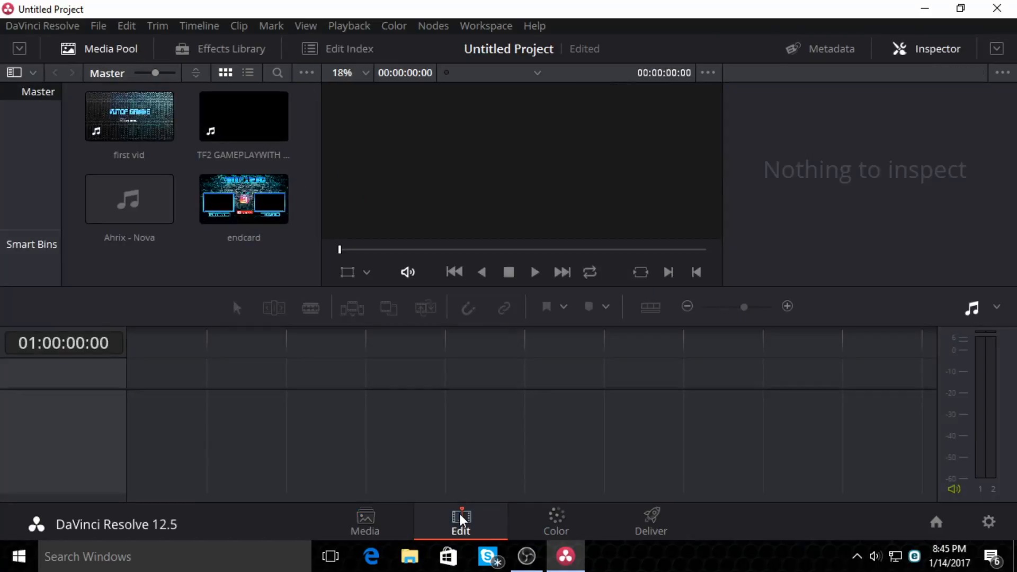
pyautogui.click(238, 212)
pyautogui.moveTo(241, 217); pyautogui.dragTo(165, 420)
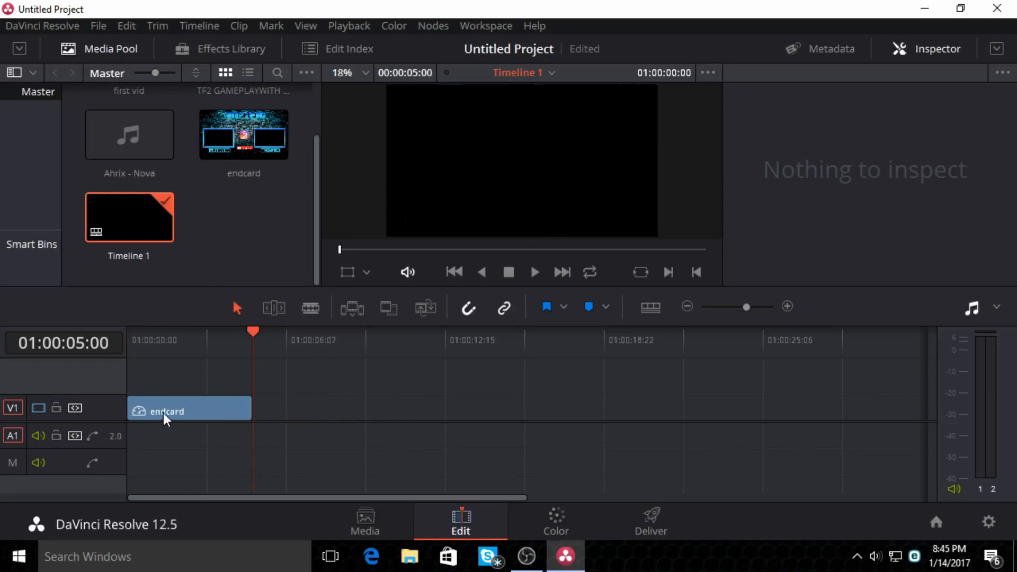
pyautogui.moveTo(253, 408); pyautogui.dragTo(396, 407)
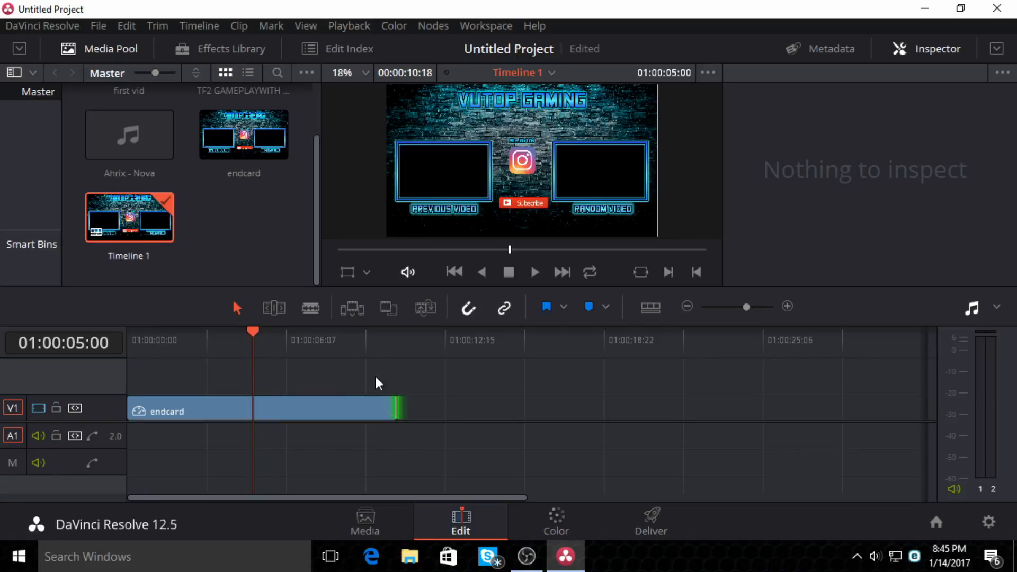
# Place the Ahrix - Nova music on audio track A1 at the start of the timeline, under the endcard.
pyautogui.moveTo(129, 134); pyautogui.dragTo(133, 453)
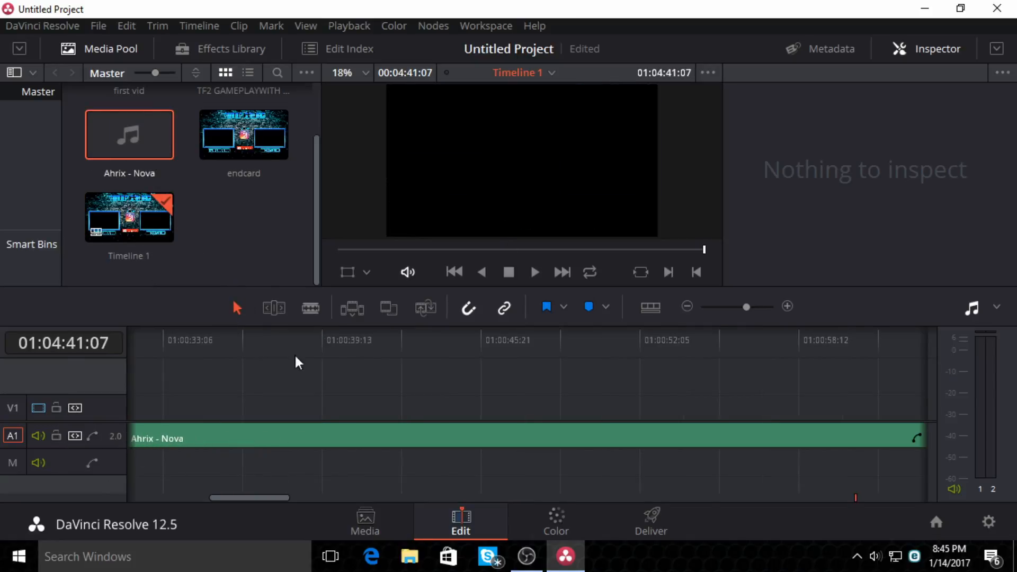
pyautogui.moveTo(218, 500); pyautogui.dragTo(199, 503)
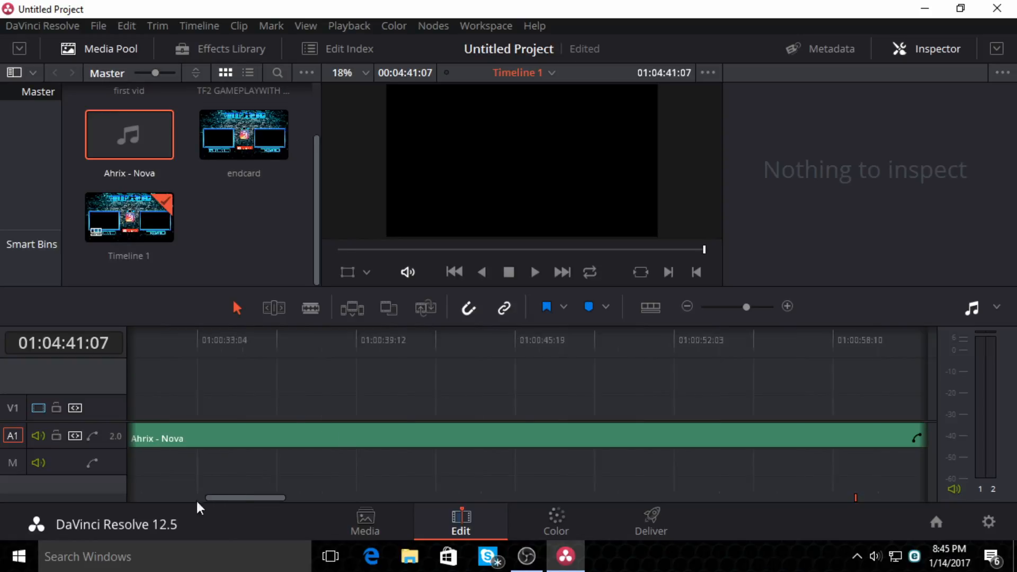
pyautogui.click(304, 353)
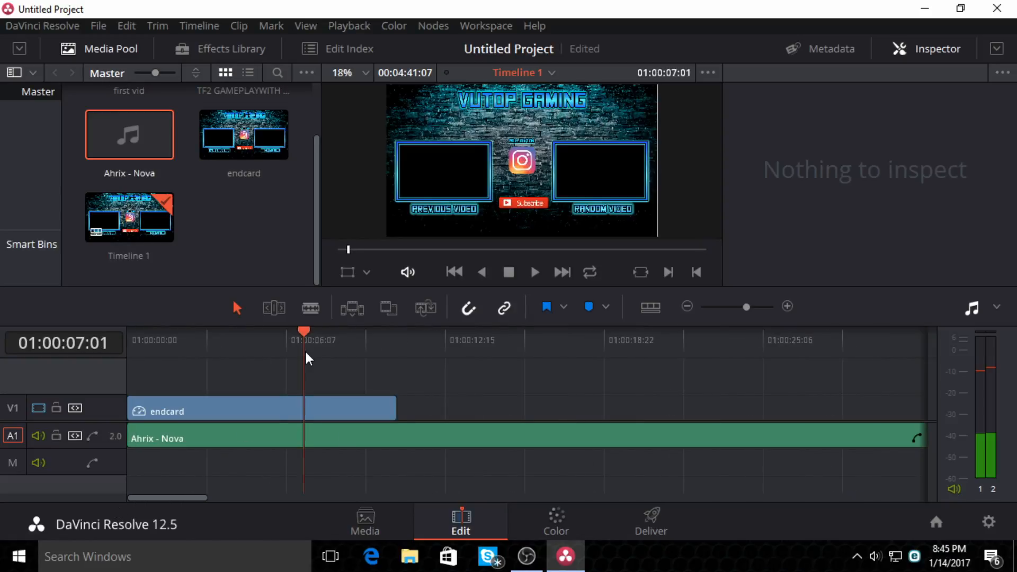
# Split the Ahrix - Nova music at 01:00:21:22, delete the part before the cut and move the remainder to the timeline start.
pyautogui.click(529, 271)
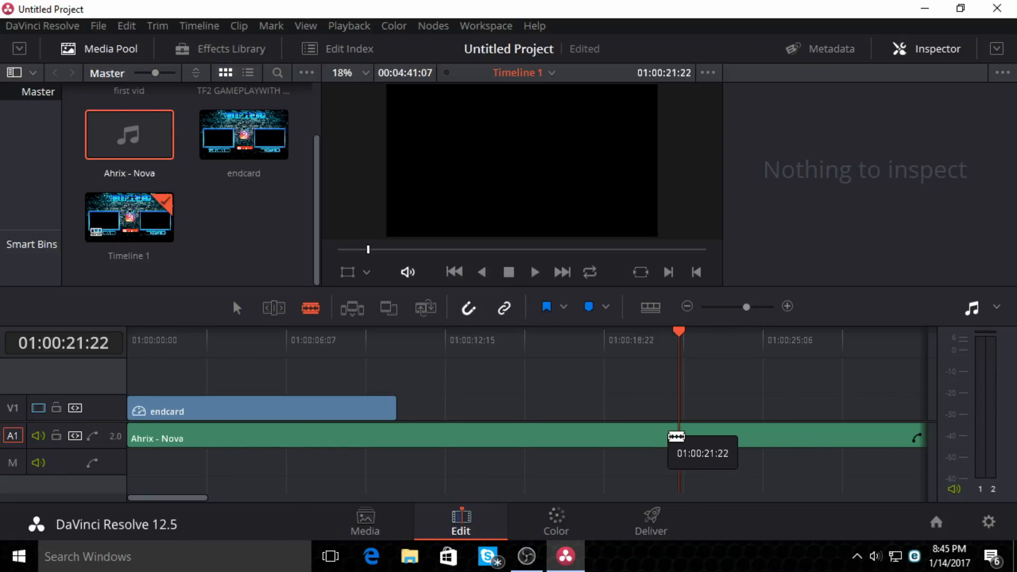
pyautogui.click(675, 436)
pyautogui.click(544, 425)
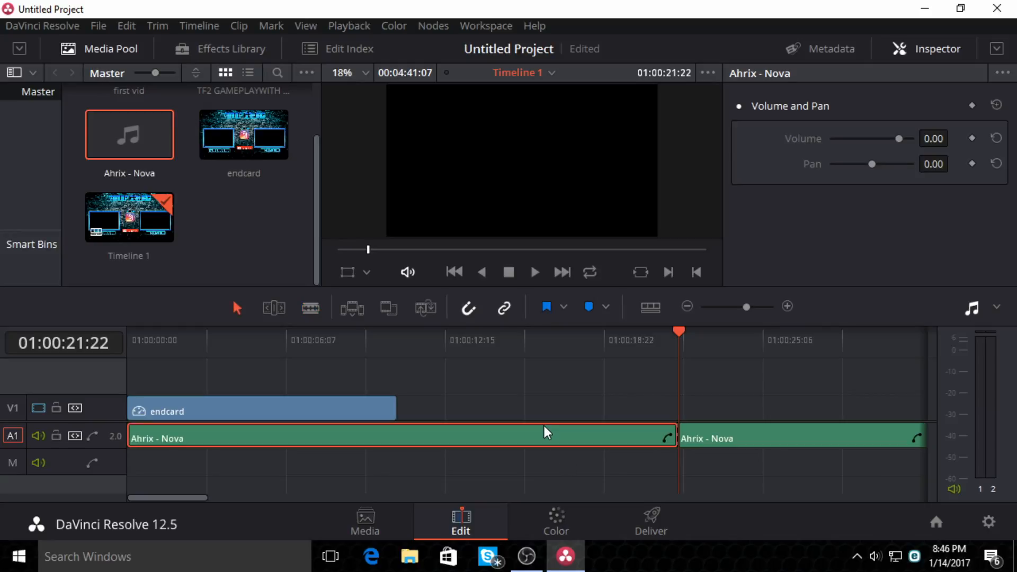
pyautogui.press('Delete')
pyautogui.moveTo(739, 440); pyautogui.dragTo(205, 440)
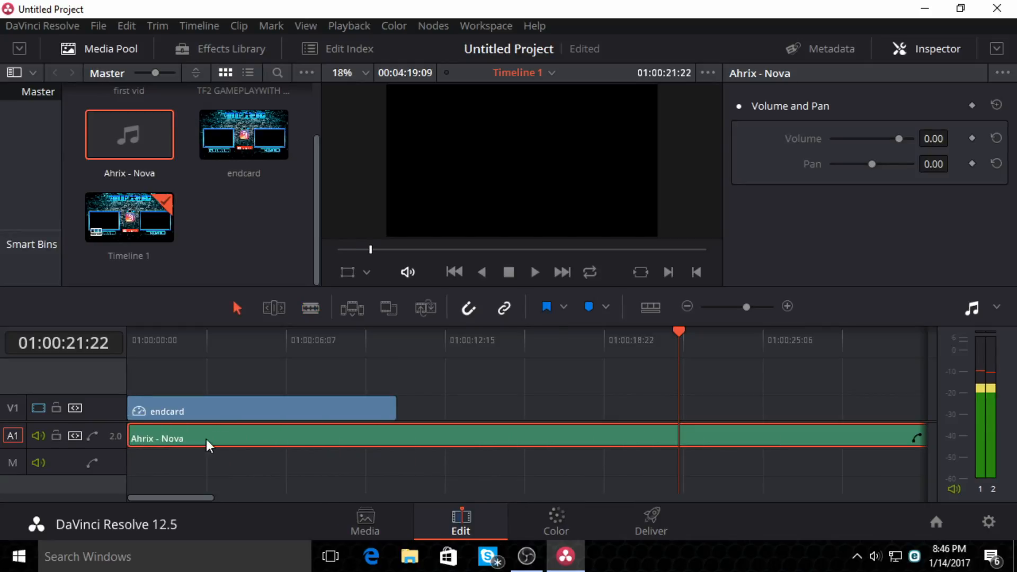
# Split the Ahrix - Nova music at the endcard's end, 01:00:10:18, and delete the part after it.
pyautogui.click(393, 362)
pyautogui.click(398, 354)
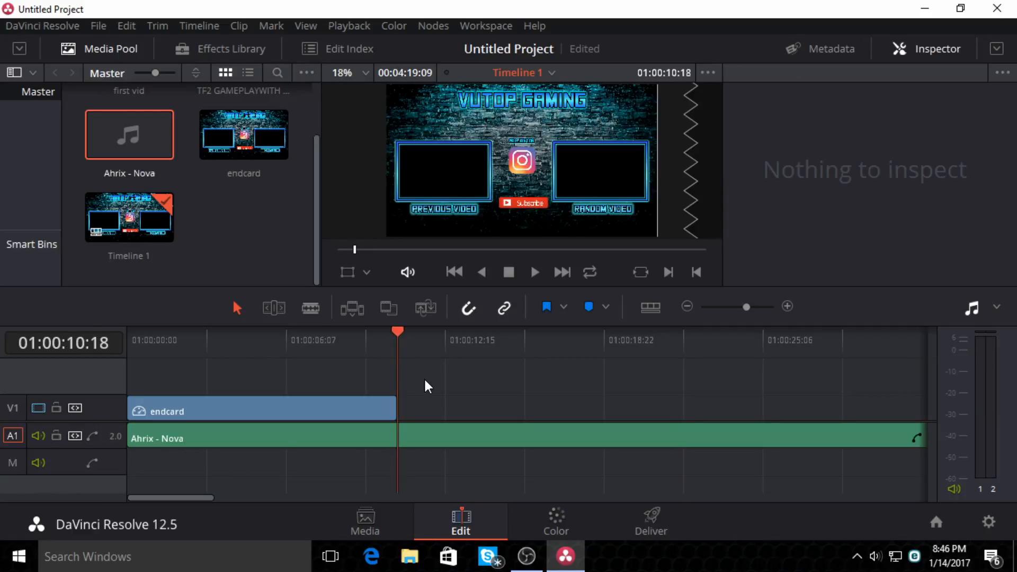
pyautogui.press('v')
pyautogui.press('b')
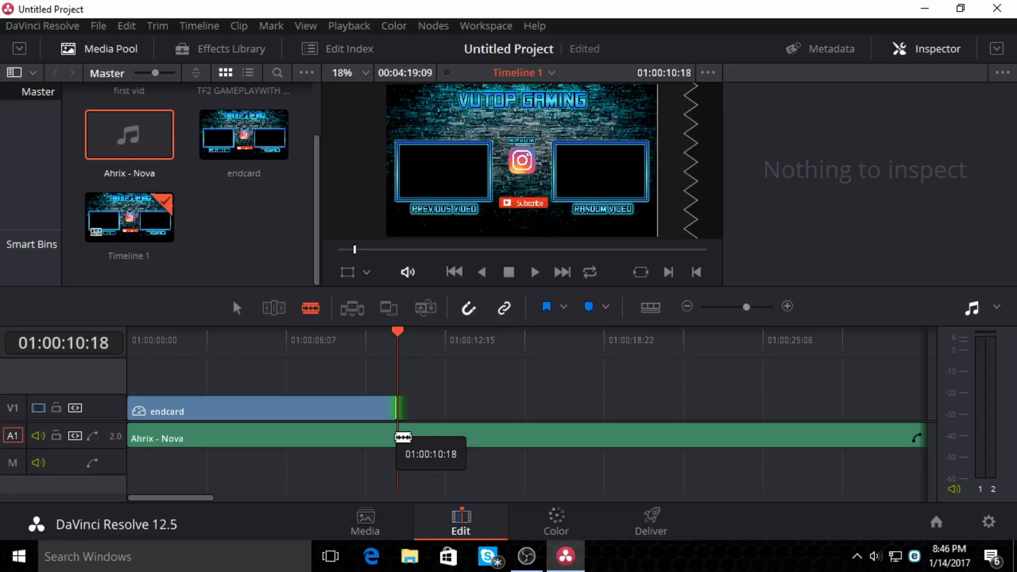
pyautogui.click(402, 437)
pyautogui.press('a')
pyautogui.click(445, 443)
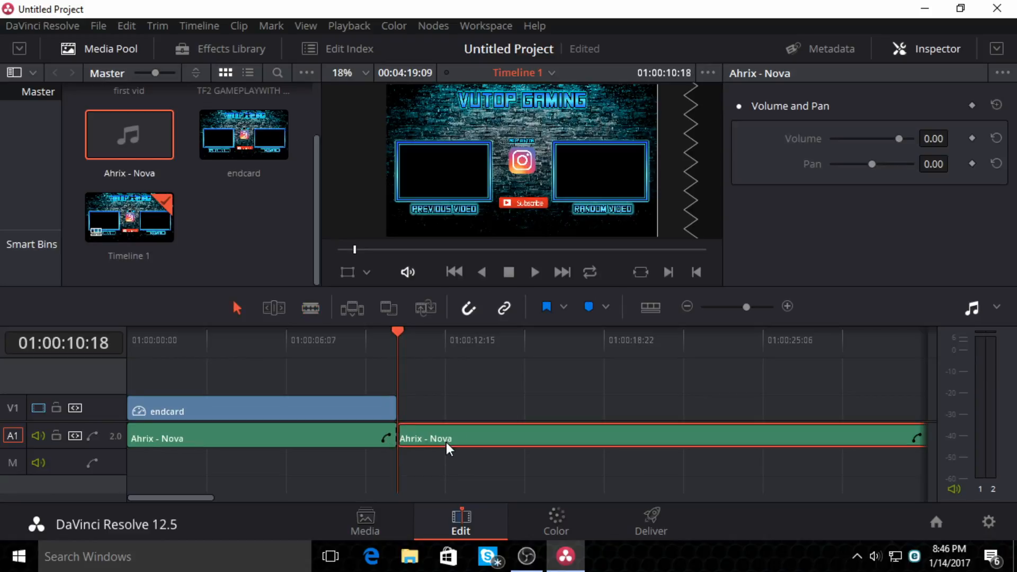
pyautogui.press('Delete')
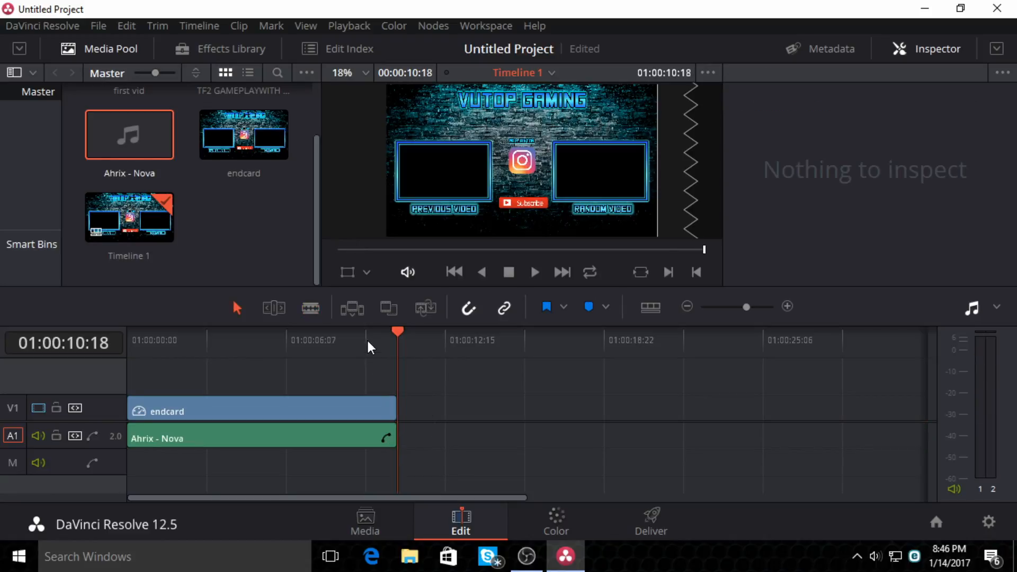
# Place the TF2 gameplay clip at the timeline start on a new video track V2 and lower its audio volume to -96.00.
pyautogui.moveTo(367, 343); pyautogui.dragTo(126, 359)
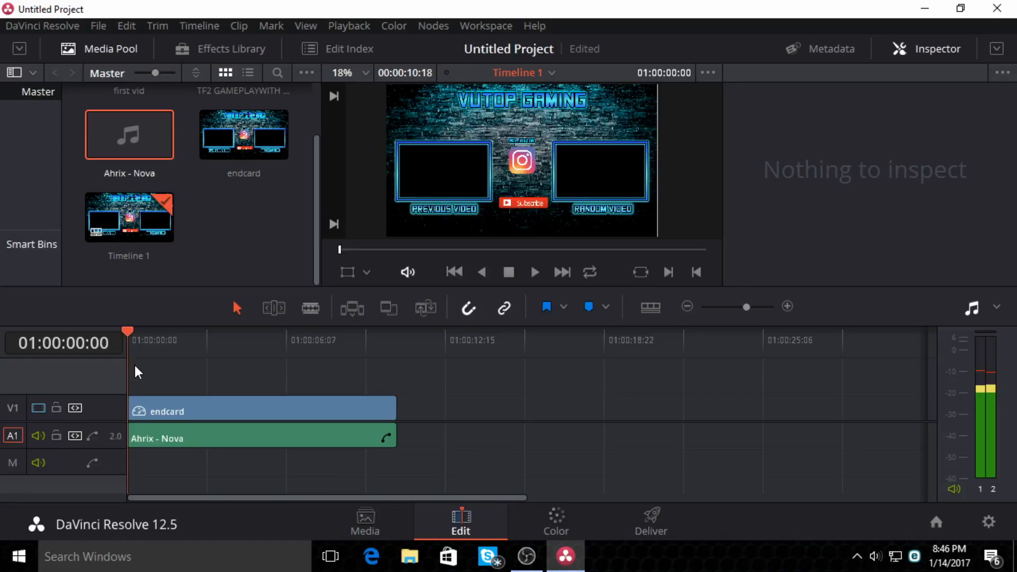
pyautogui.scroll(2, 149, 238)
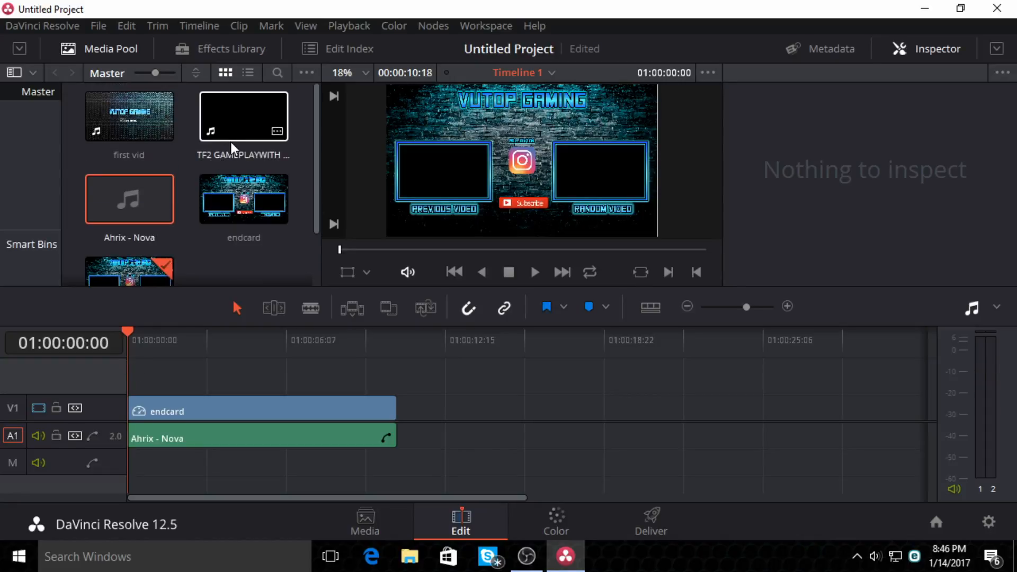
pyautogui.moveTo(239, 126); pyautogui.dragTo(138, 382)
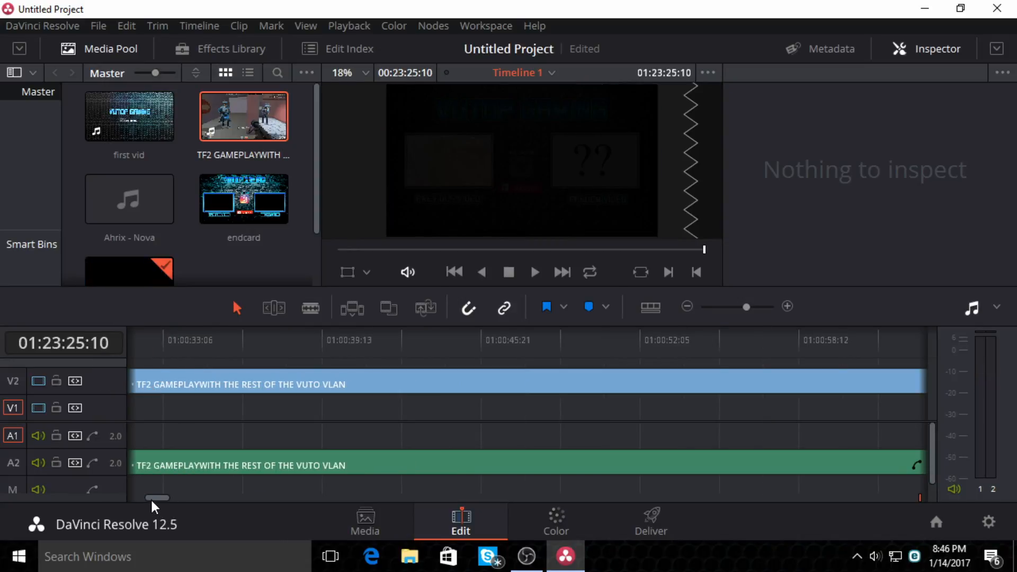
pyautogui.moveTo(152, 499); pyautogui.dragTo(103, 500)
pyautogui.click(266, 466)
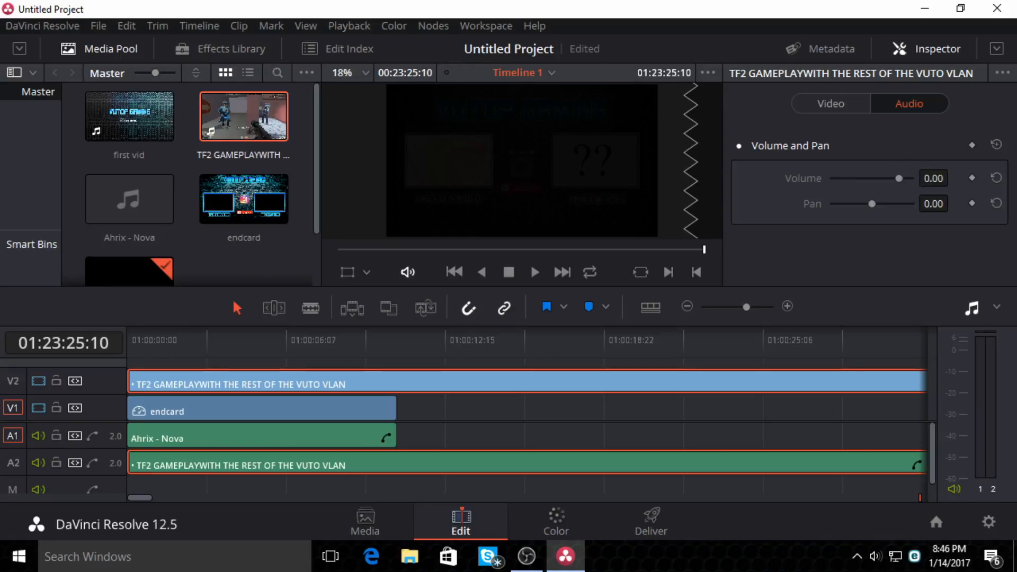
pyautogui.moveTo(899, 179); pyautogui.dragTo(830, 178)
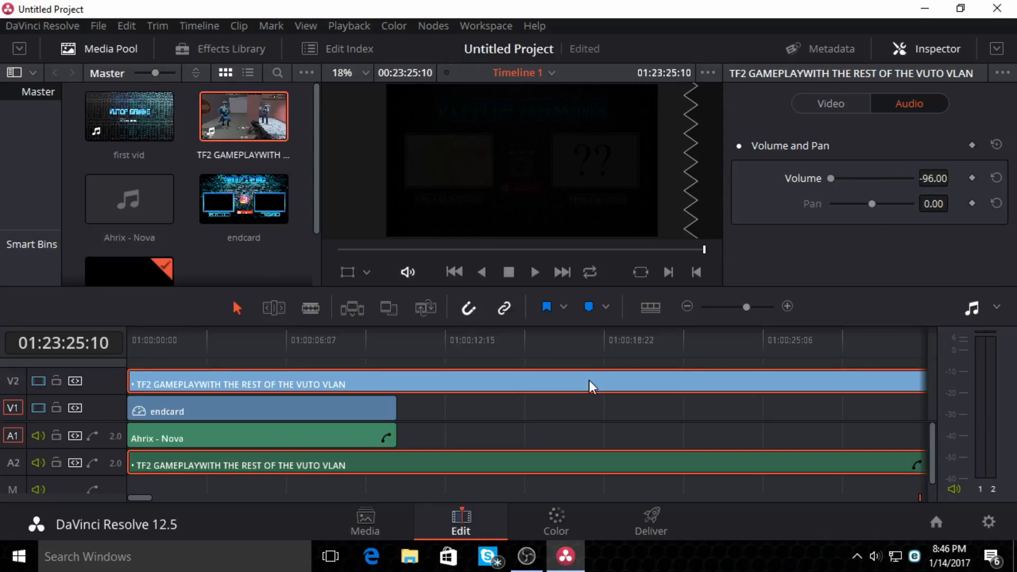
# Split the TF2 gameplay clip at 01:01:43:11, delete the part before the cut and move the remainder to the timeline start.
pyautogui.click(424, 338)
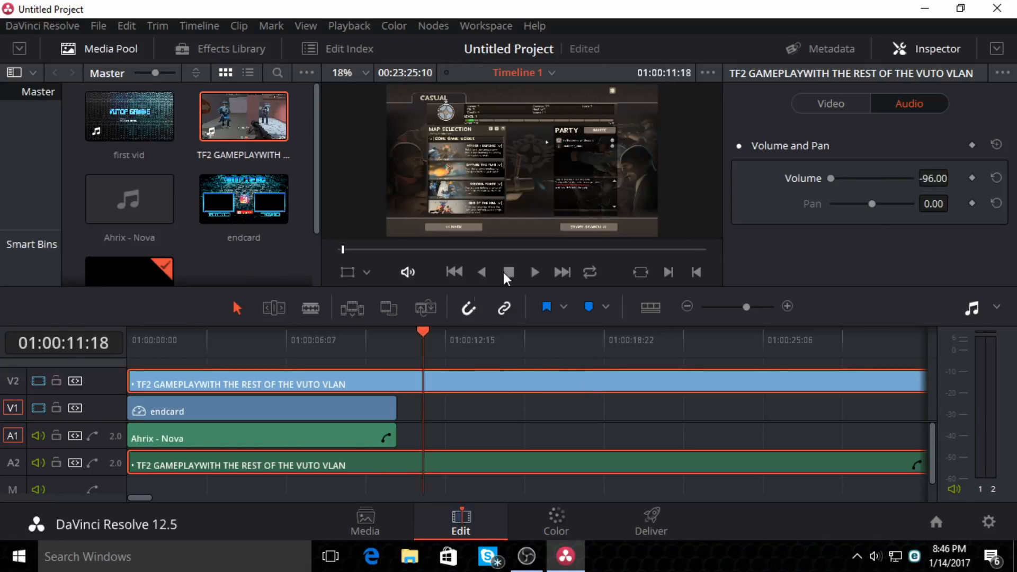
pyautogui.moveTo(507, 339); pyautogui.dragTo(927, 339)
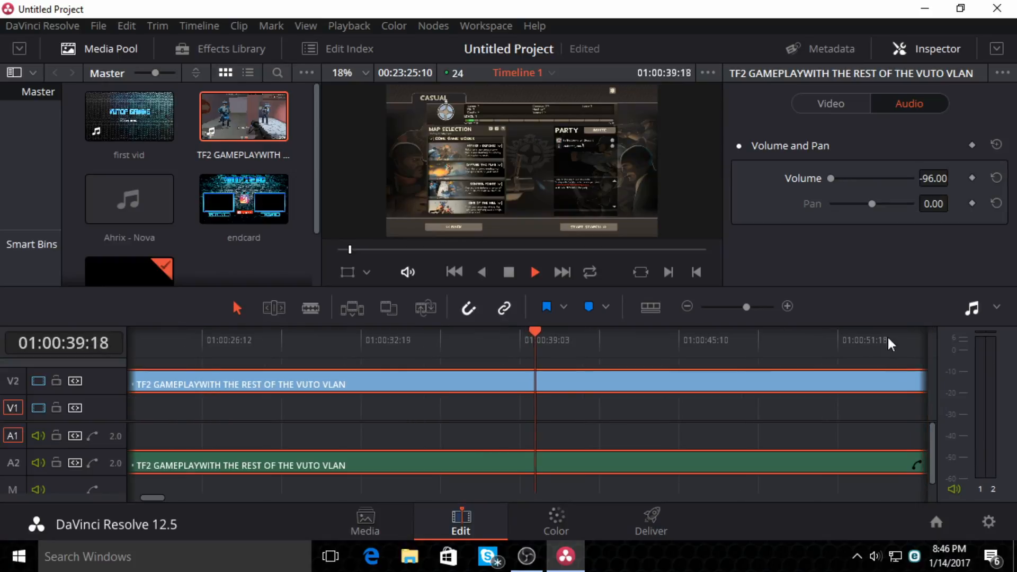
pyautogui.moveTo(573, 339); pyautogui.dragTo(758, 364)
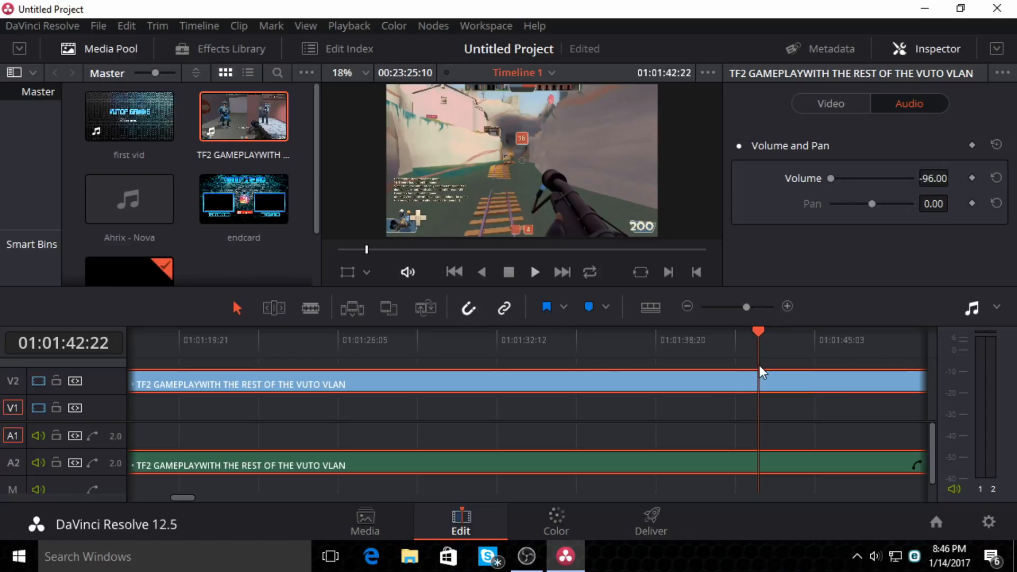
pyautogui.press('space')
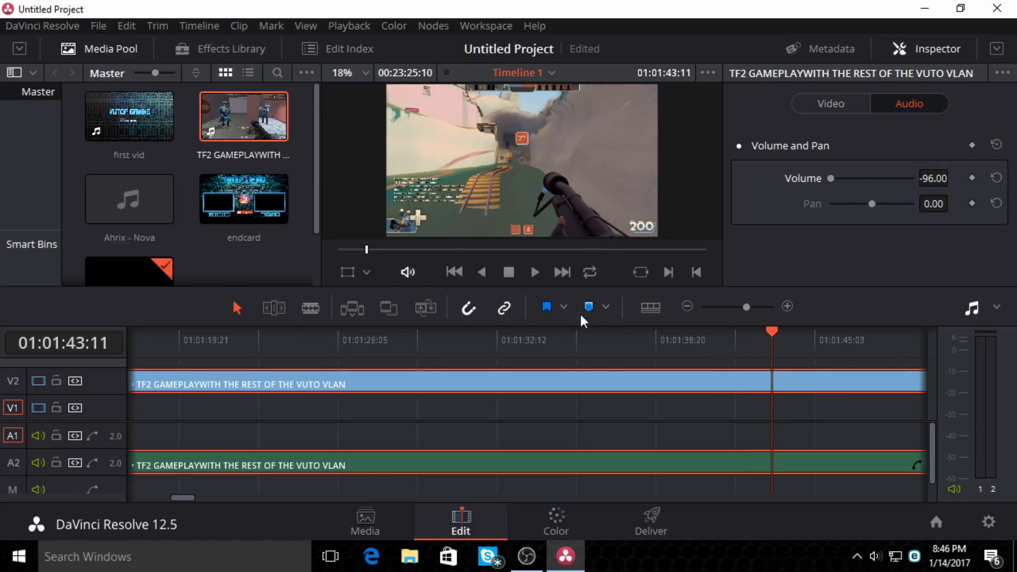
pyautogui.press('b')
pyautogui.click(772, 377)
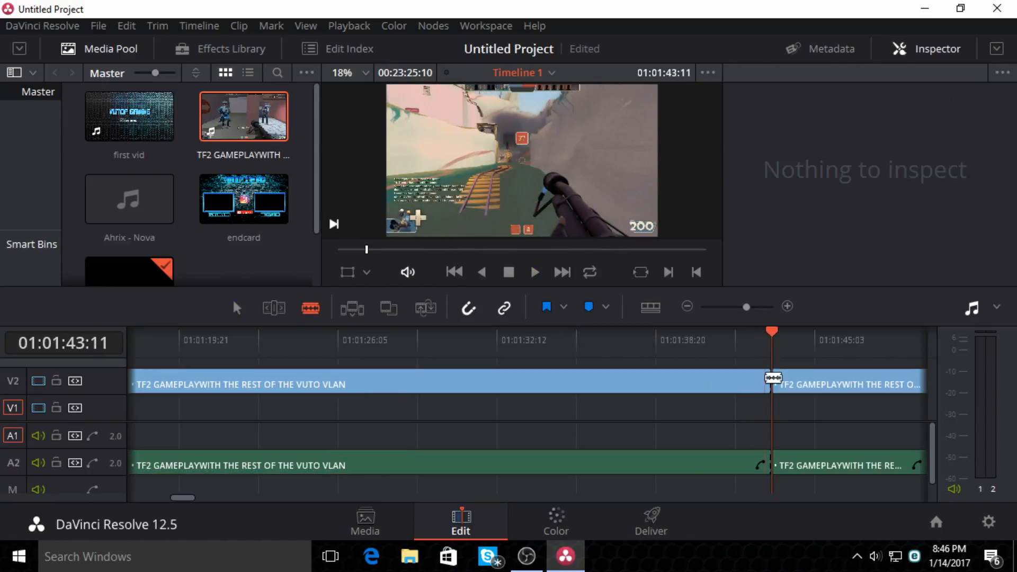
pyautogui.press('a')
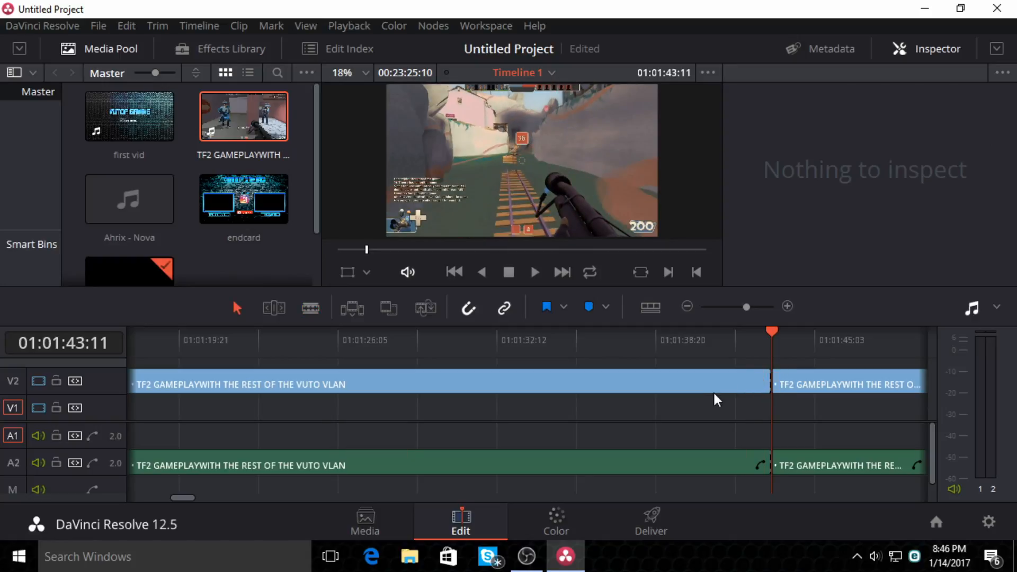
pyautogui.click(700, 384)
pyautogui.press('BackSpace')
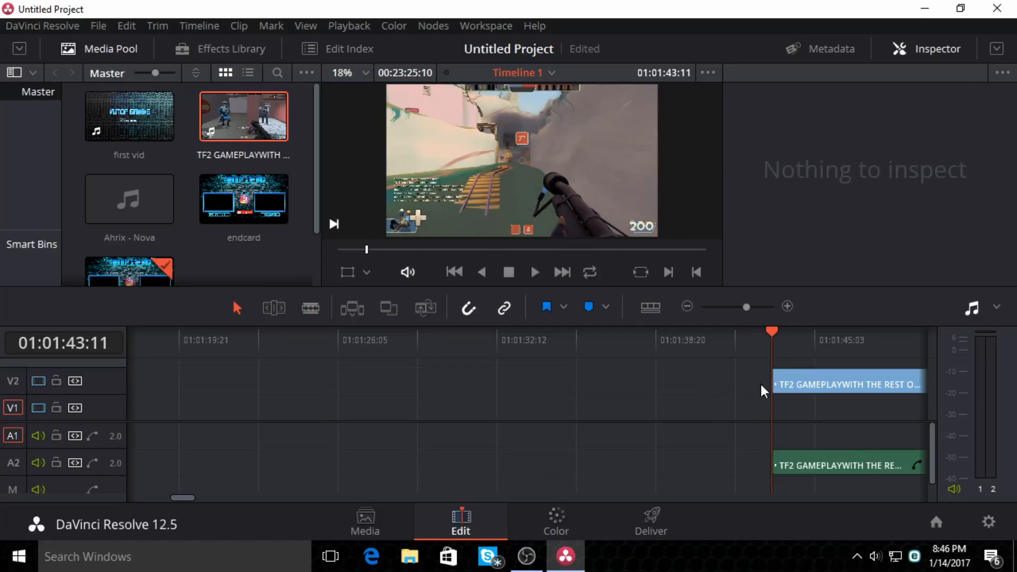
pyautogui.moveTo(800, 390); pyautogui.dragTo(122, 383)
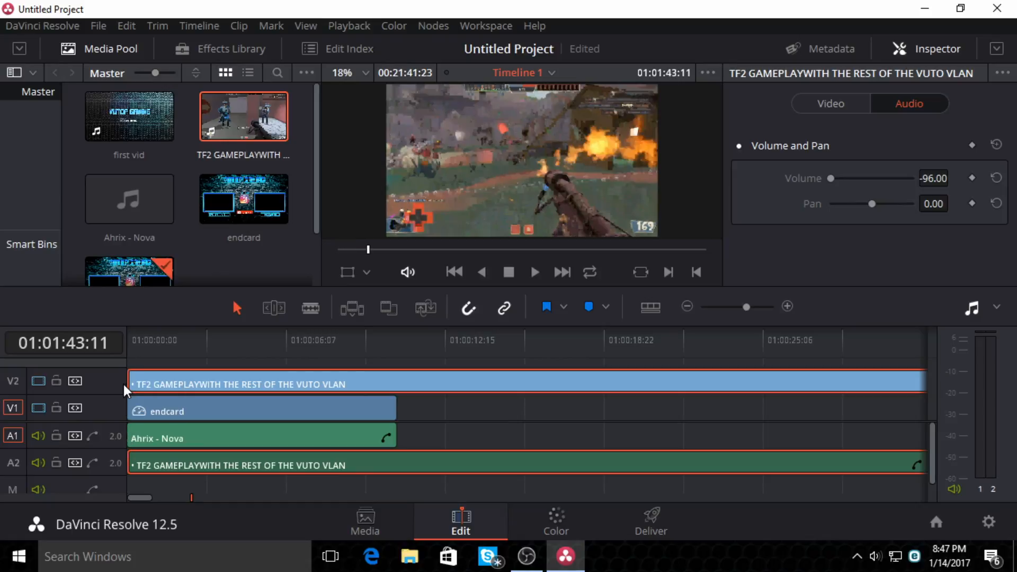
# Split the TF2 gameplay clip at the endcard's end, 01:00:10:18, and delete the part after it.
pyautogui.click(397, 342)
pyautogui.press('b')
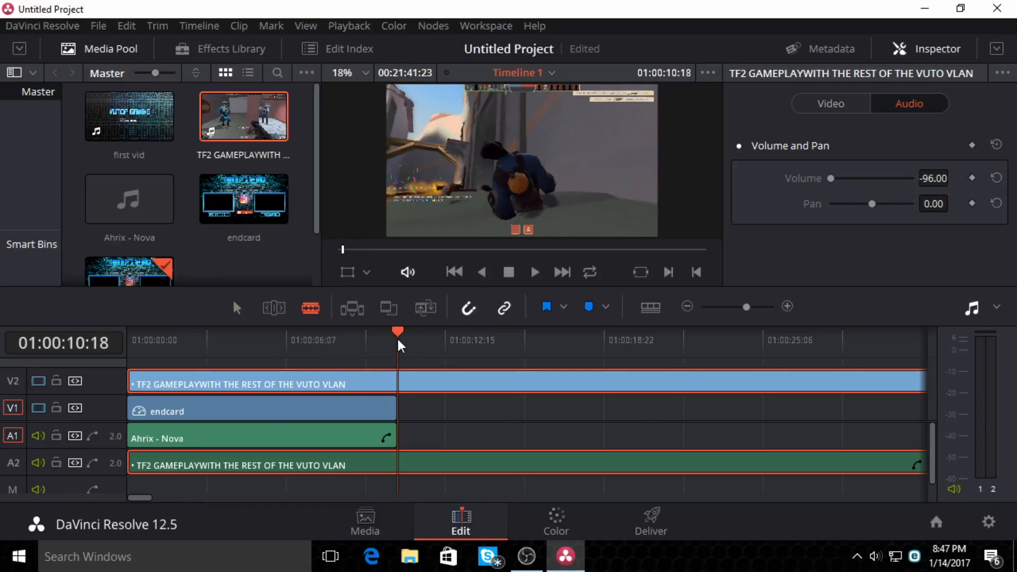
pyautogui.click(402, 384)
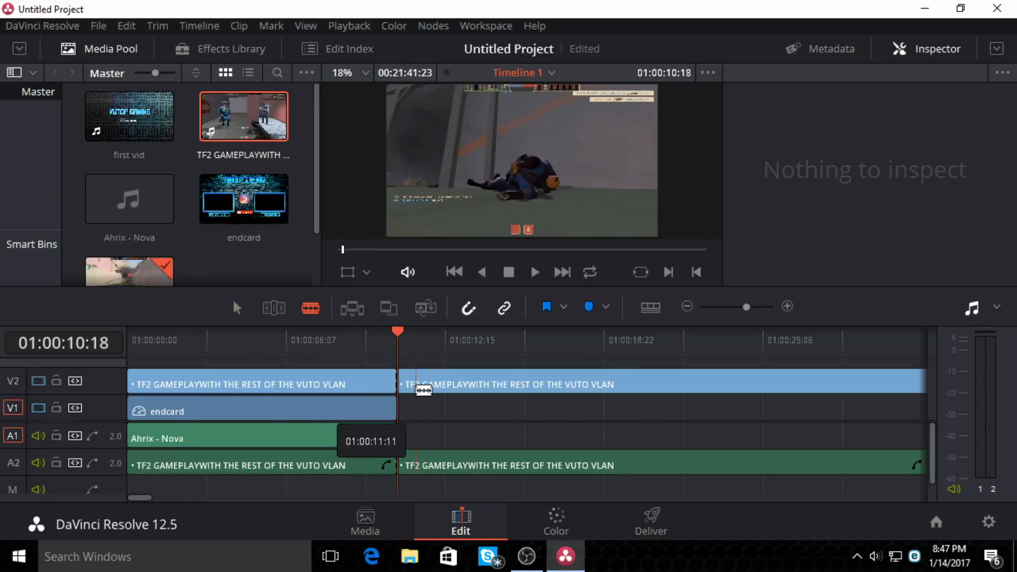
pyautogui.press('a')
pyautogui.click(479, 386)
pyautogui.press('Delete')
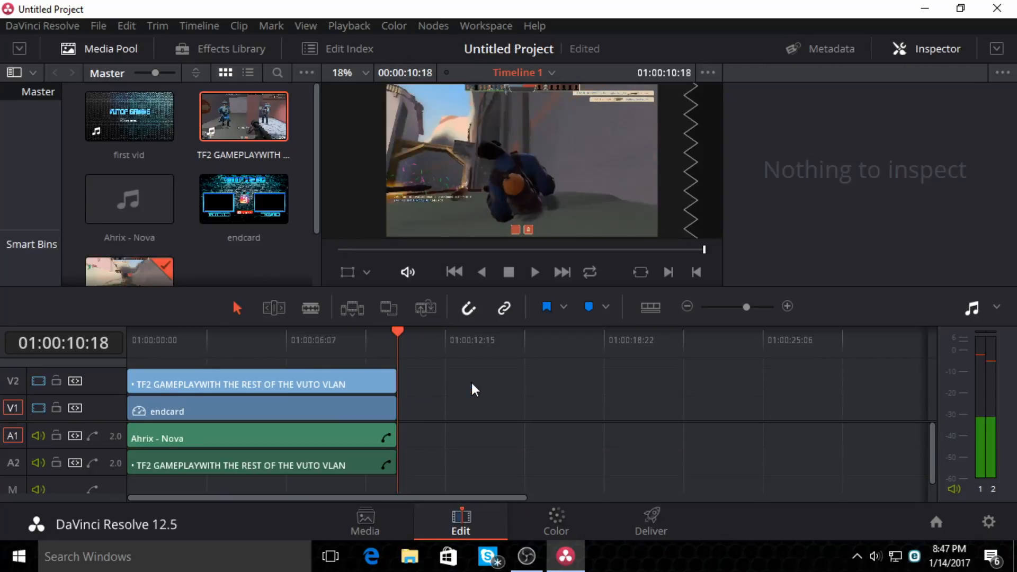
# Use Transform to shrink the TF2 gameplay clip at the timeline start and position it over the PREVIOUS VIDEO box.
pyautogui.moveTo(386, 345); pyautogui.dragTo(115, 341)
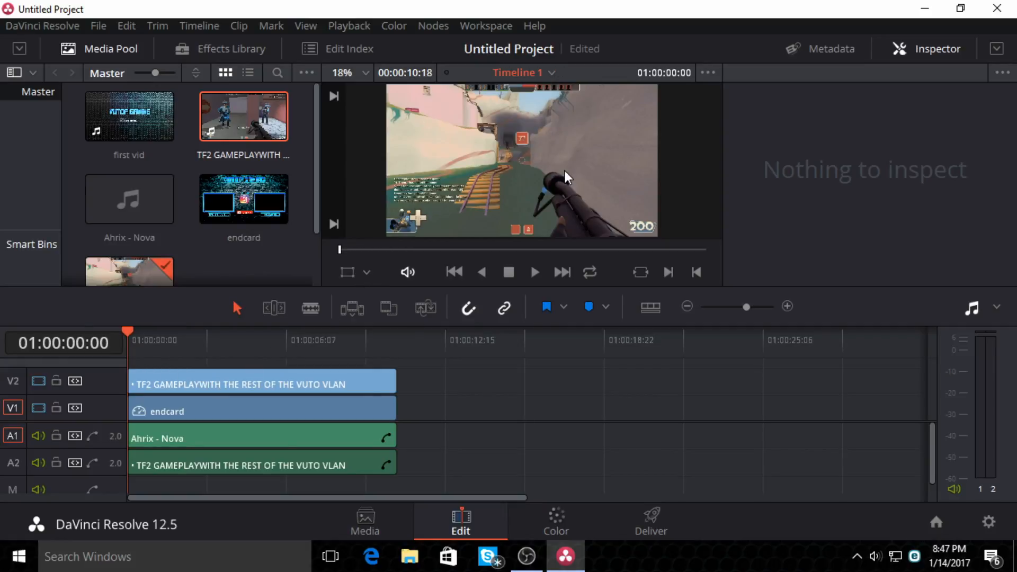
pyautogui.click(364, 272)
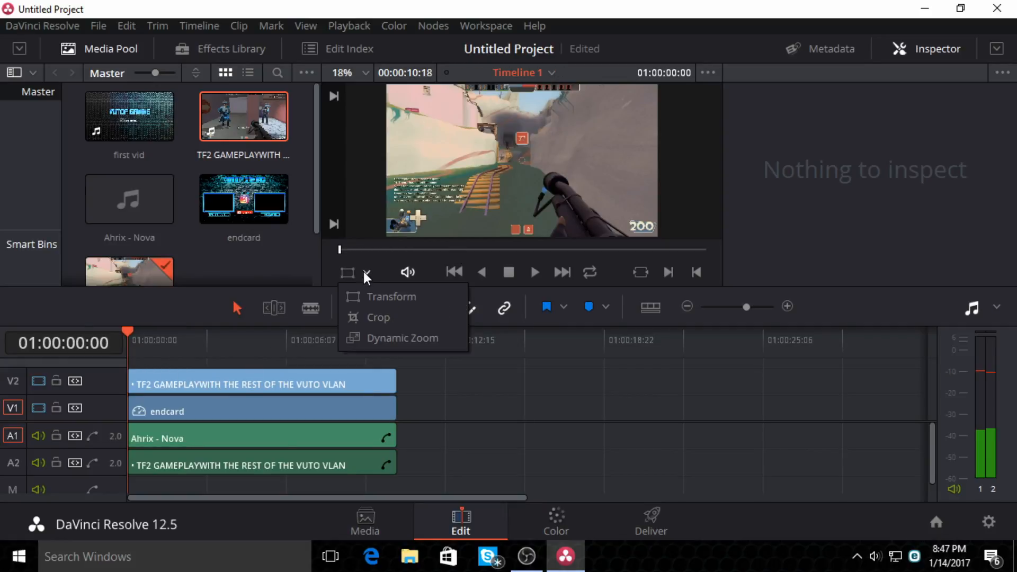
pyautogui.click(381, 294)
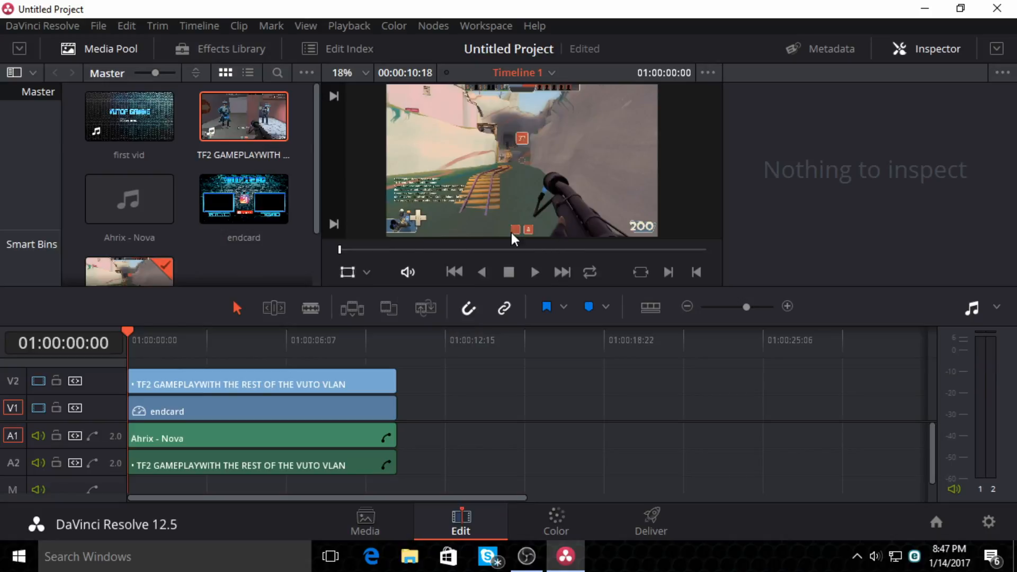
pyautogui.click(334, 382)
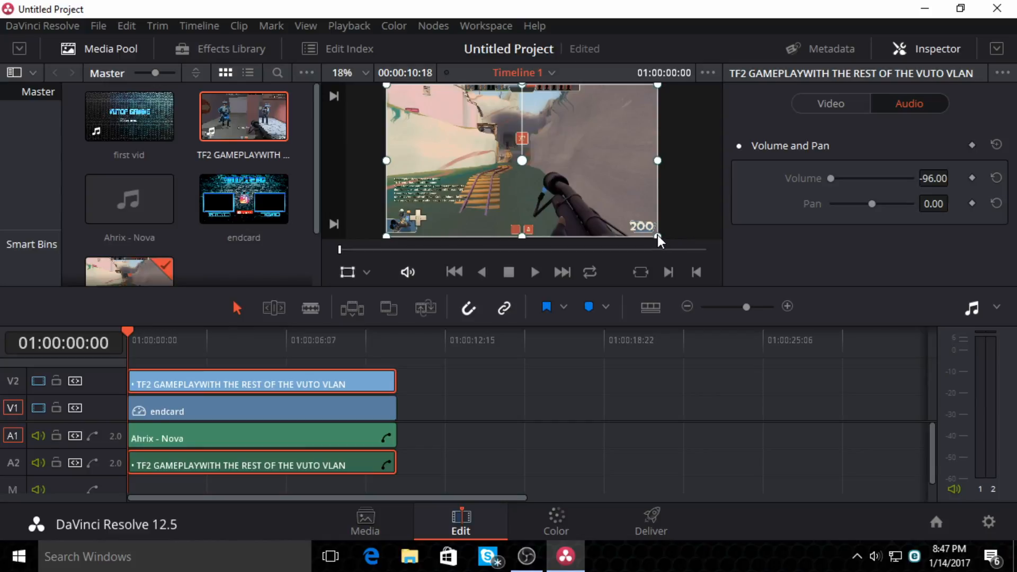
pyautogui.moveTo(656, 234)
pyautogui.mouseDown()
pyautogui.moveTo(564, 174)
pyautogui.moveTo(570, 179)
pyautogui.moveTo(465, 174)
pyautogui.moveTo(457, 183)
pyautogui.mouseUp()
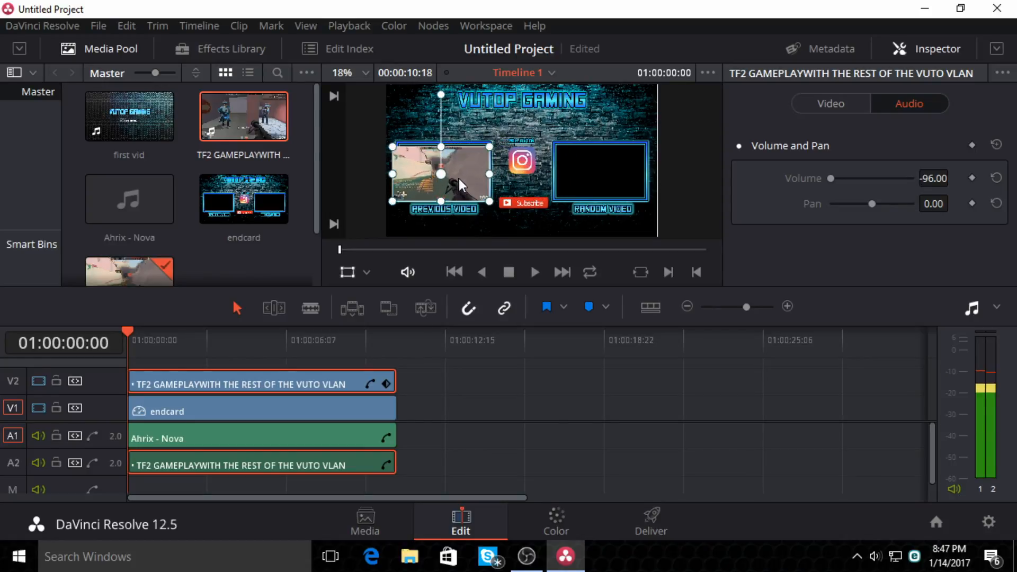
# Fine-tune the gameplay clip's position and size so it fits inside the blue PREVIOUS VIDEO frame.
pyautogui.scroll(2, 459, 180)
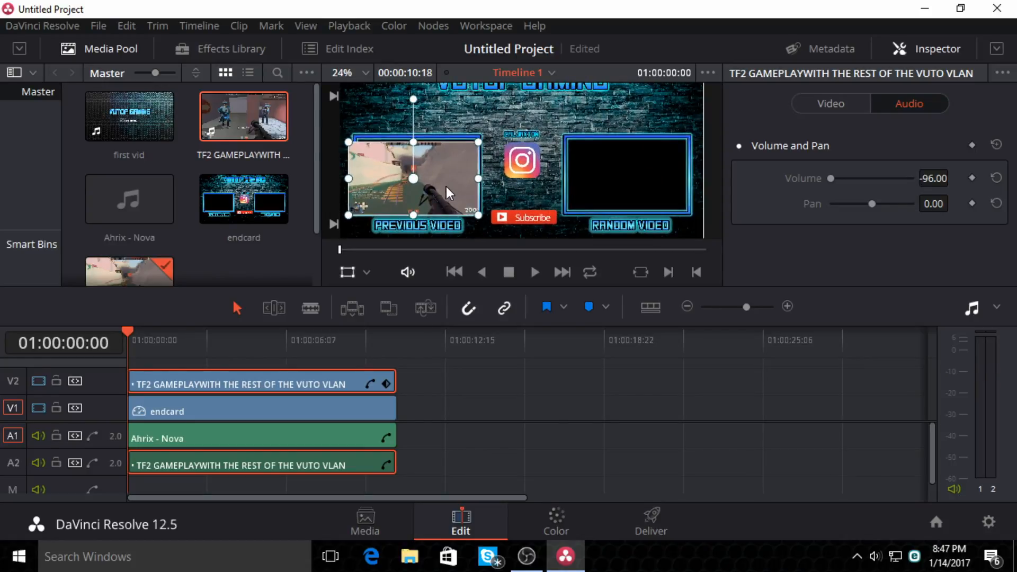
pyautogui.scroll(-1, 431, 203)
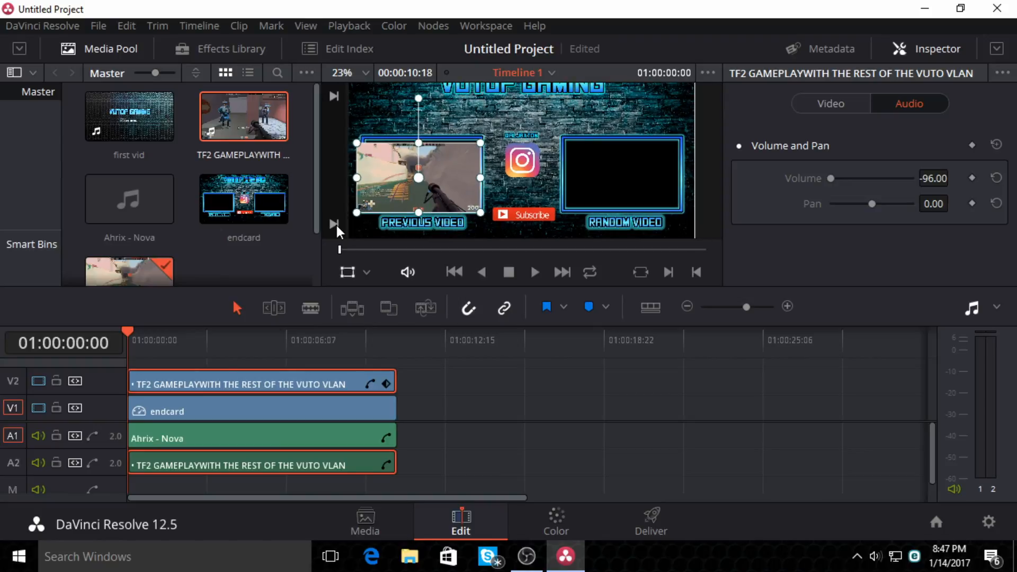
pyautogui.moveTo(332, 221); pyautogui.dragTo(339, 217)
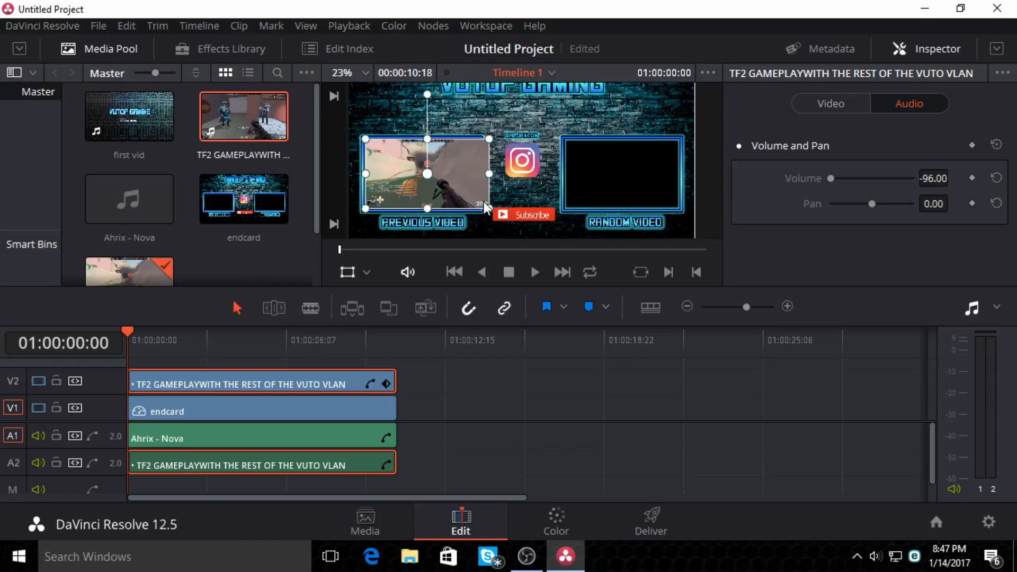
pyautogui.moveTo(482, 211); pyautogui.dragTo(481, 201)
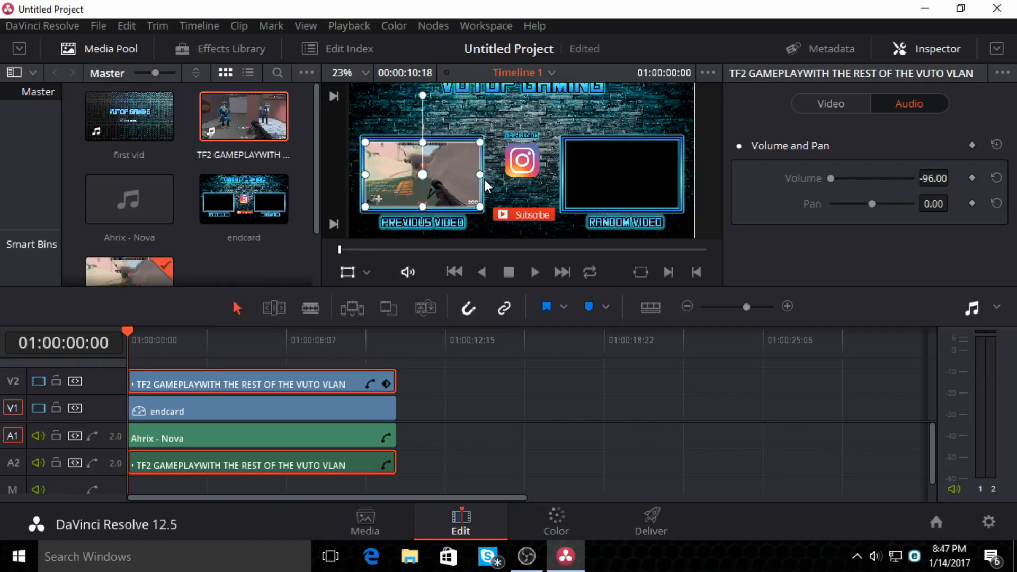
# Nudge the gameplay clip slightly upward and stretch its height to fill the PREVIOUS VIDEO frame.
pyautogui.moveTo(452, 179); pyautogui.dragTo(453, 179)
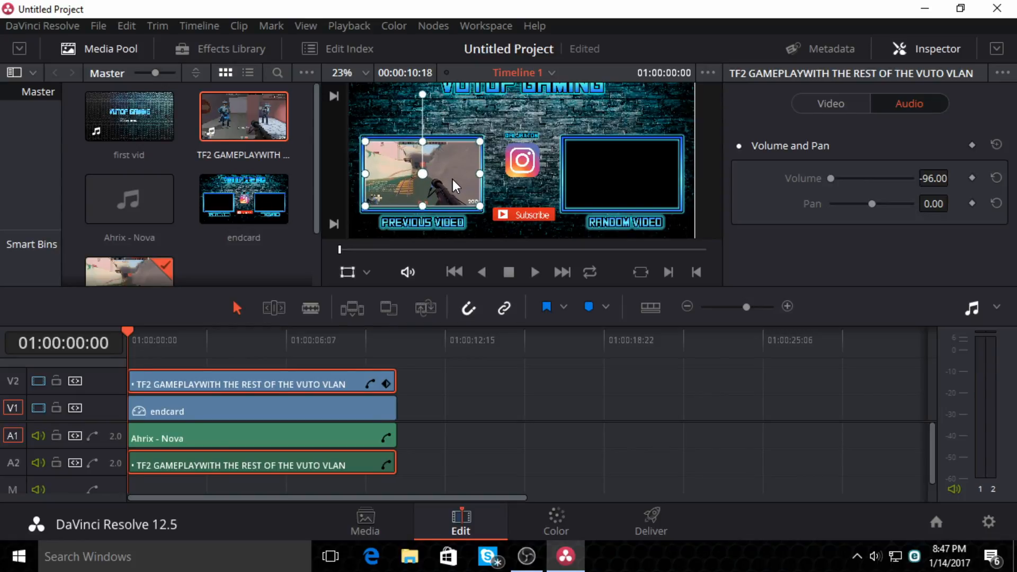
pyautogui.click(418, 384)
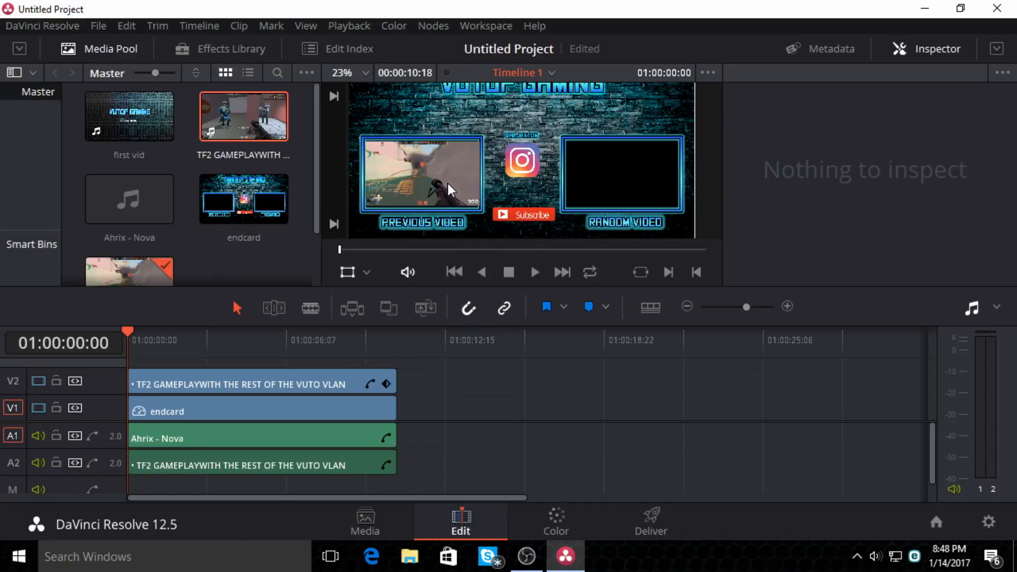
pyautogui.click(348, 383)
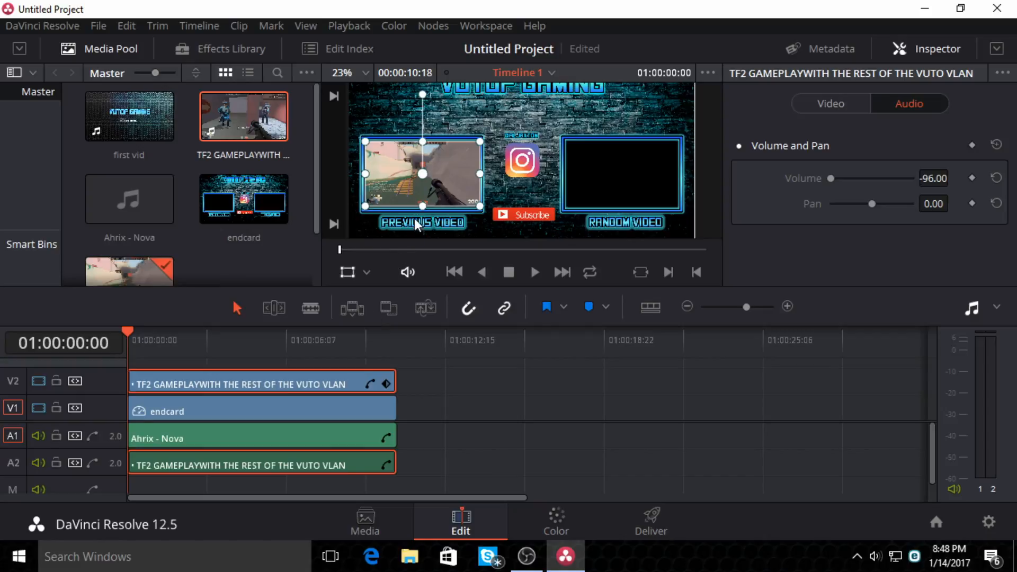
pyautogui.moveTo(422, 208); pyautogui.dragTo(424, 208)
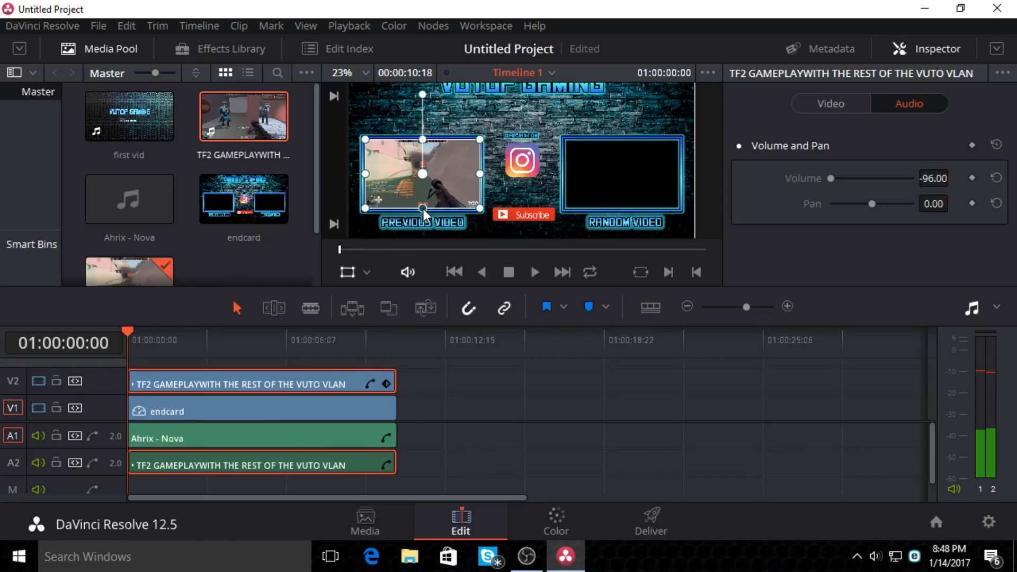
# Deselect the gameplay clip and play the timeline from 01:00:00:00 to check the framed video.
pyautogui.click(415, 383)
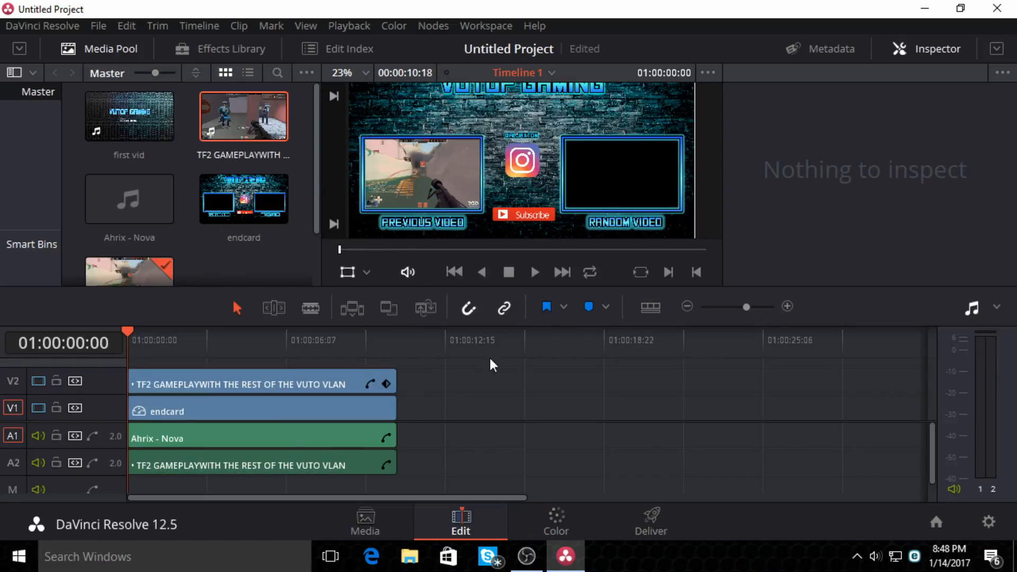
pyautogui.moveTo(392, 345); pyautogui.dragTo(26, 335)
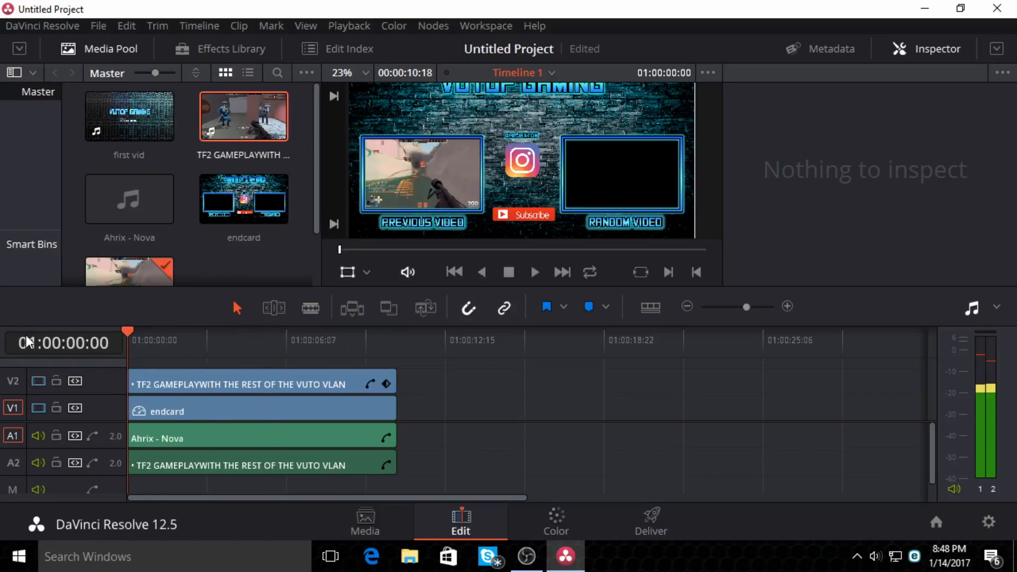
pyautogui.click(534, 272)
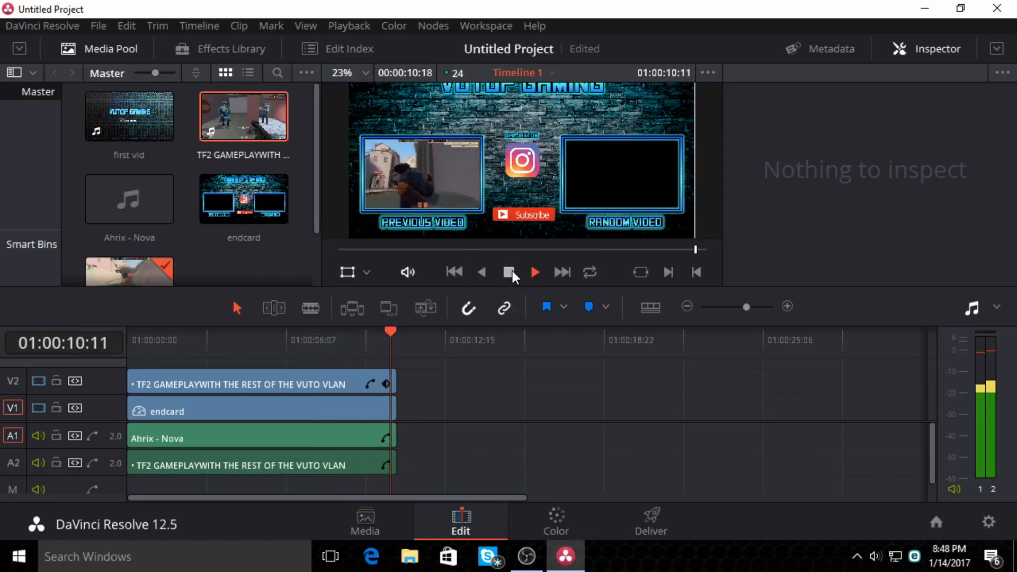
# Add a Cross Fade +3 dB audio transition to the start and end of the Ahrix - Nova track.
pyautogui.click(214, 49)
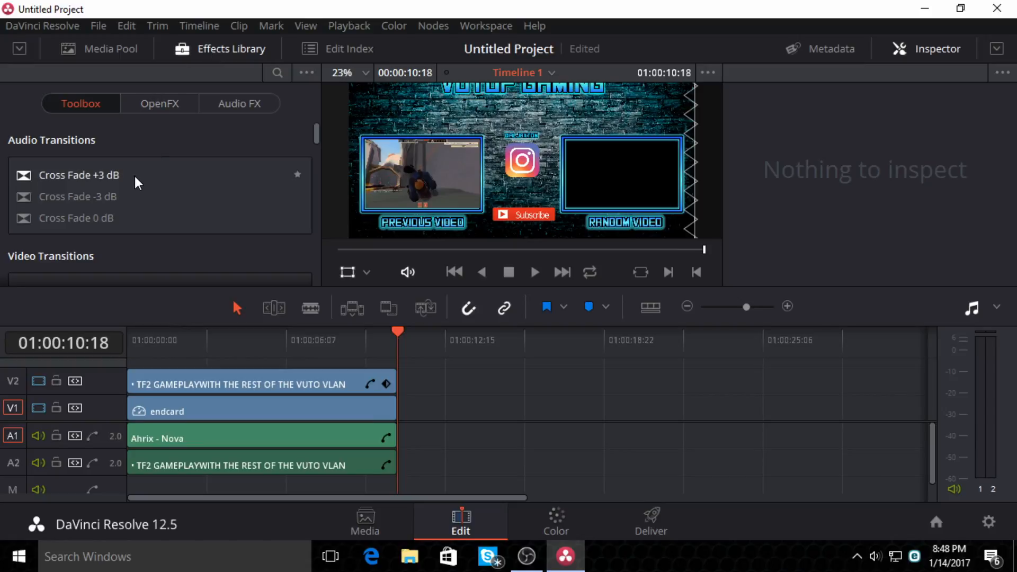
pyautogui.moveTo(133, 174); pyautogui.dragTo(132, 431)
pyautogui.moveTo(141, 172); pyautogui.dragTo(382, 423)
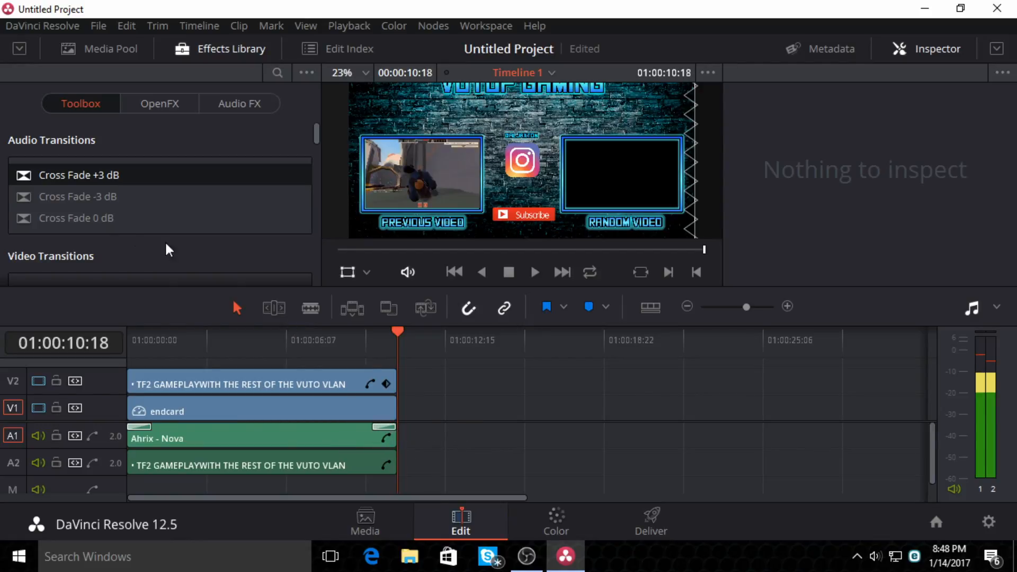
# Add Additive Dissolve transitions to both ends of the TF2 gameplay and endcard clips, and play the timeline from its start.
pyautogui.scroll(-1, 88, 218)
pyautogui.moveTo(77, 264); pyautogui.dragTo(142, 377)
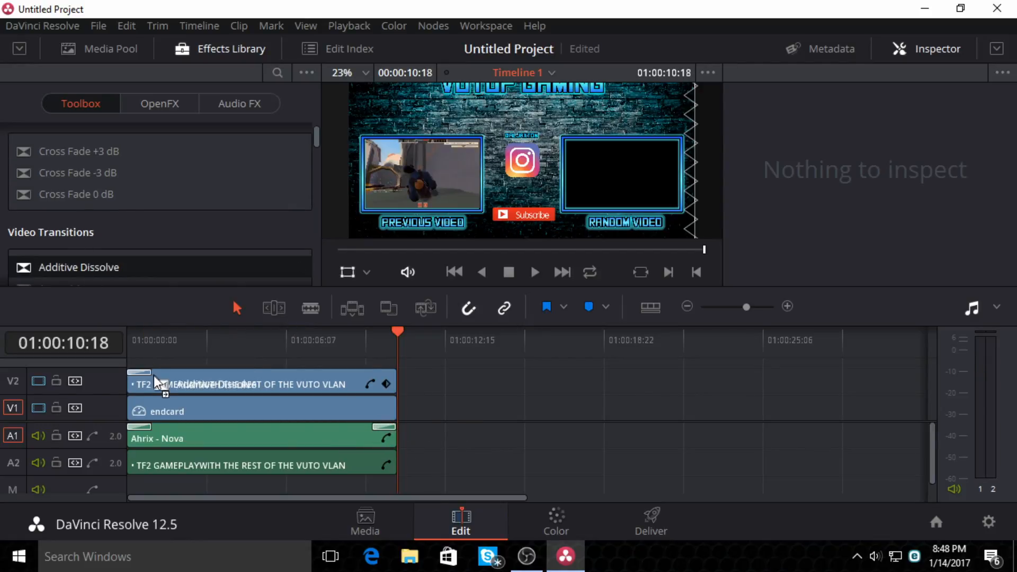
pyautogui.moveTo(175, 269); pyautogui.dragTo(383, 373)
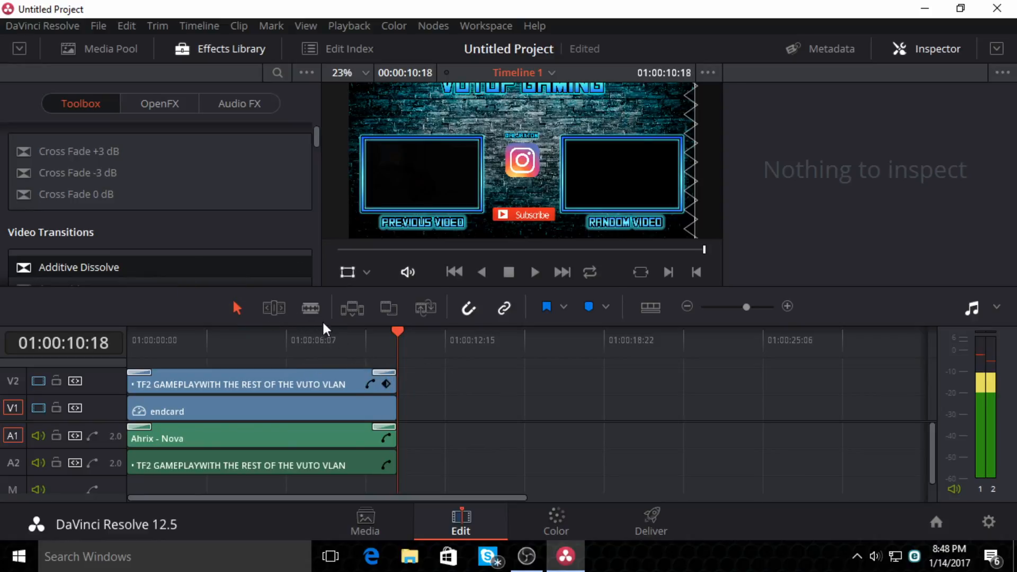
pyautogui.moveTo(126, 266); pyautogui.dragTo(130, 365)
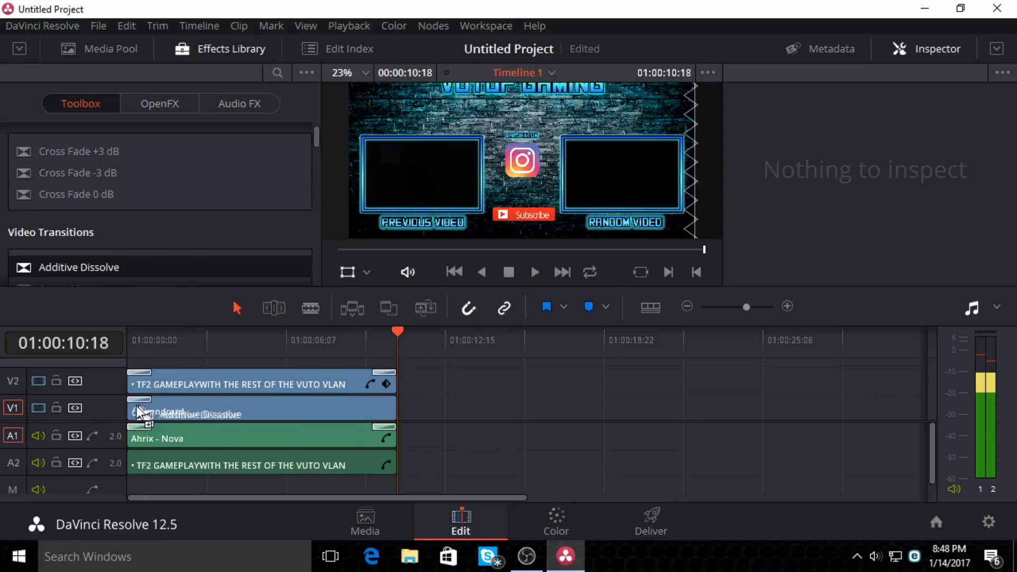
pyautogui.moveTo(116, 262); pyautogui.dragTo(379, 399)
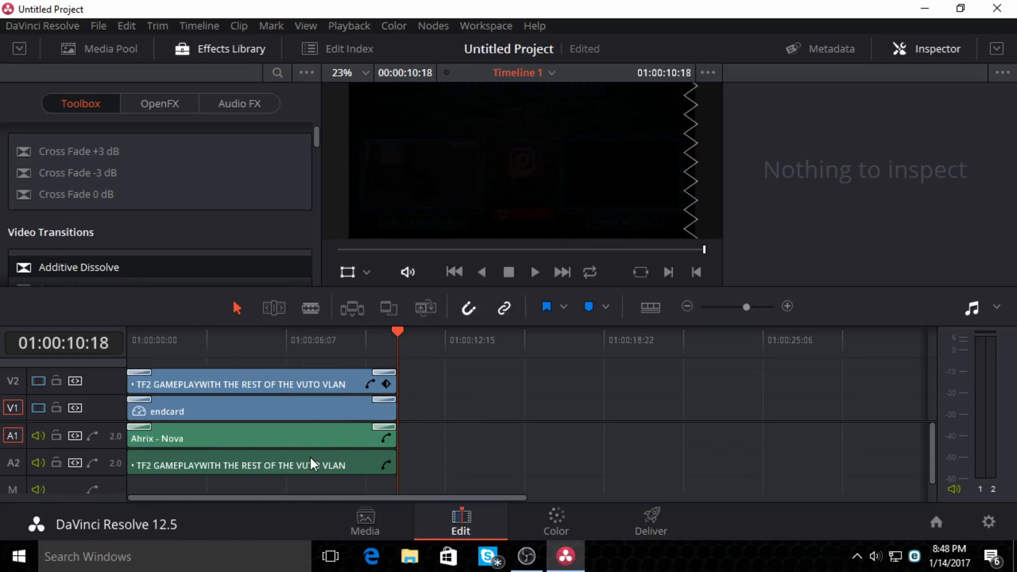
pyautogui.moveTo(395, 333); pyautogui.dragTo(36, 352)
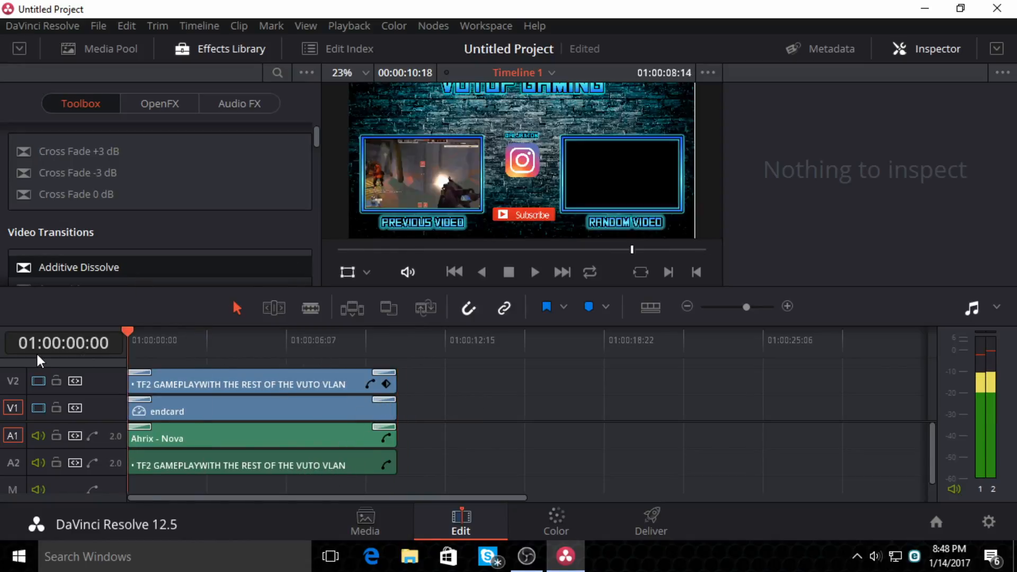
pyautogui.click(534, 273)
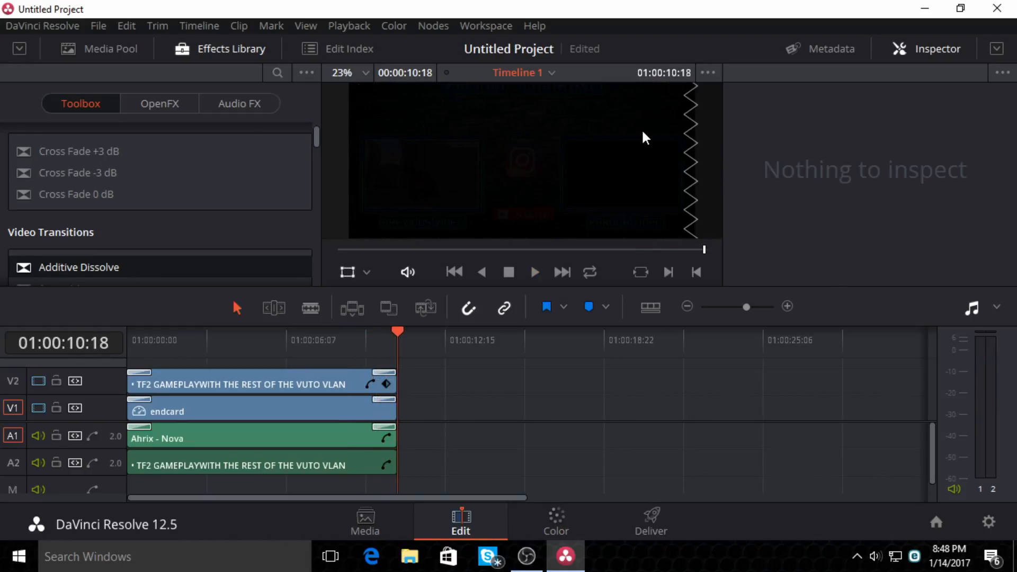
# Switch to the Deliver page and choose the YouTube 1080p render preset.
pyautogui.click(656, 529)
pyautogui.scroll(-3, 334, 296)
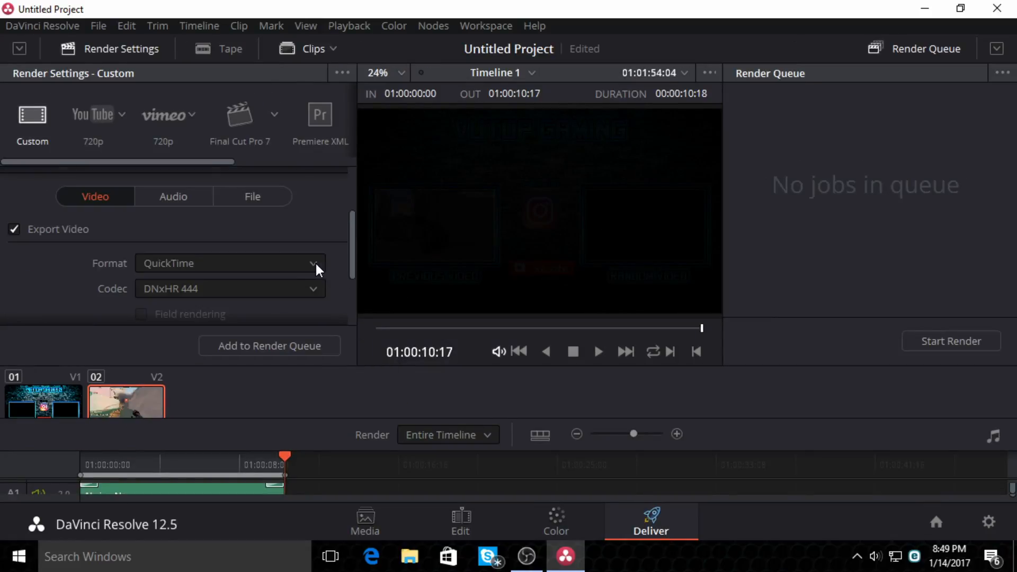
pyautogui.scroll(3, 180, 257)
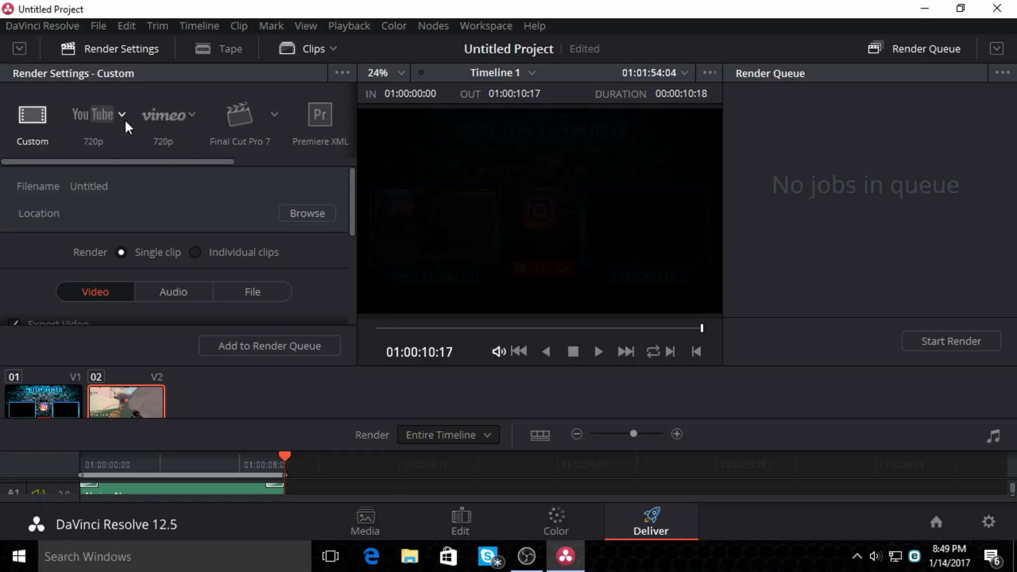
pyautogui.click(123, 116)
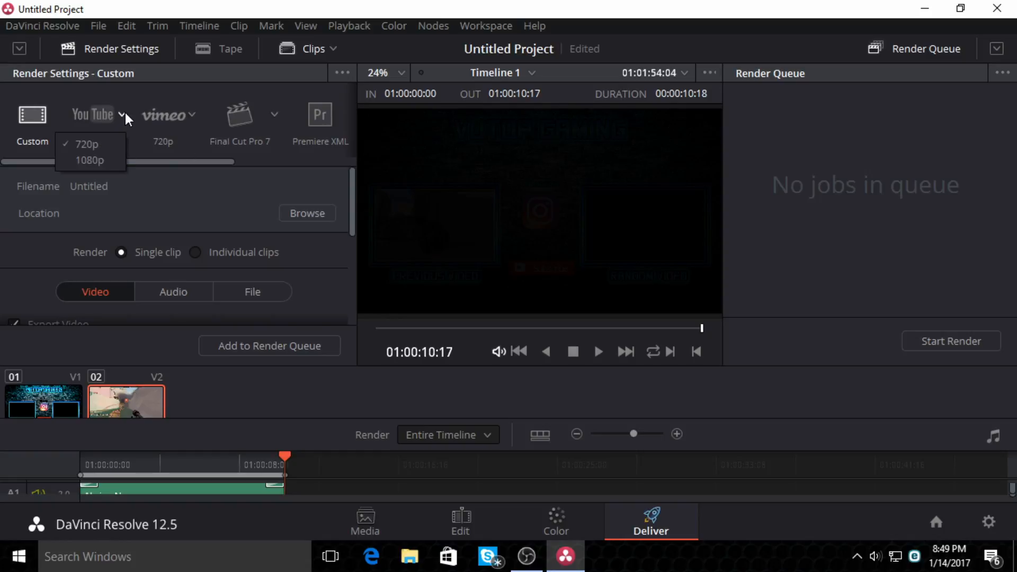
pyautogui.click(103, 155)
# Review the preset's video export settings, including format, codec, resolution, frame rate and quality.
pyautogui.hscroll(2, 108, 159)
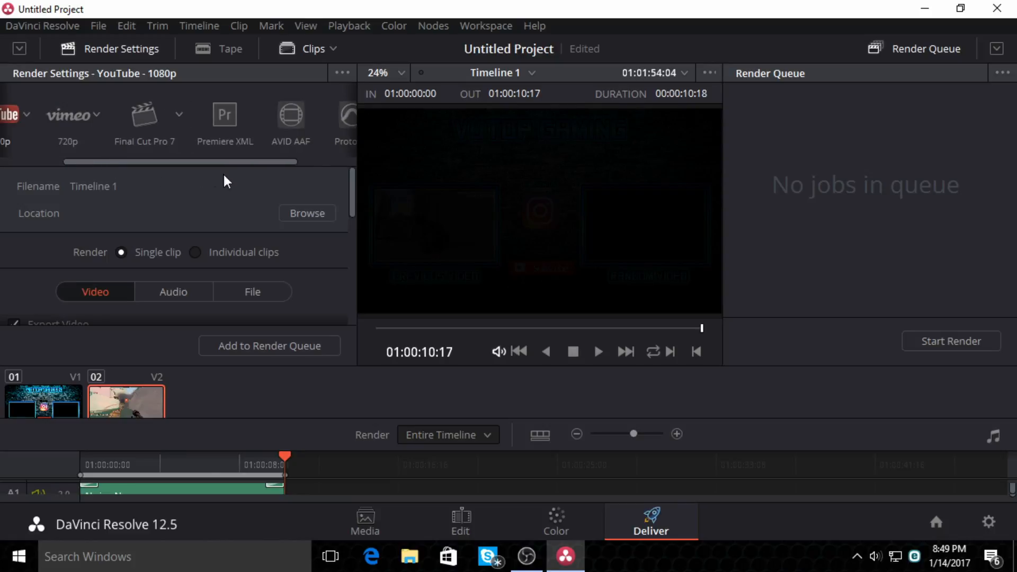
pyautogui.scroll(-4, 225, 175)
pyautogui.scroll(2, 167, 227)
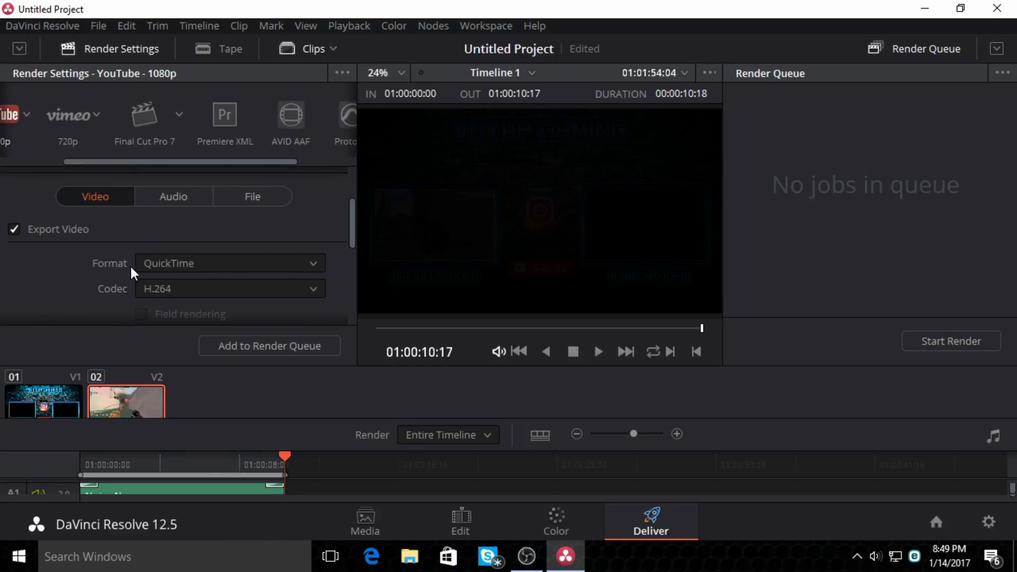
pyautogui.scroll(-5, 179, 262)
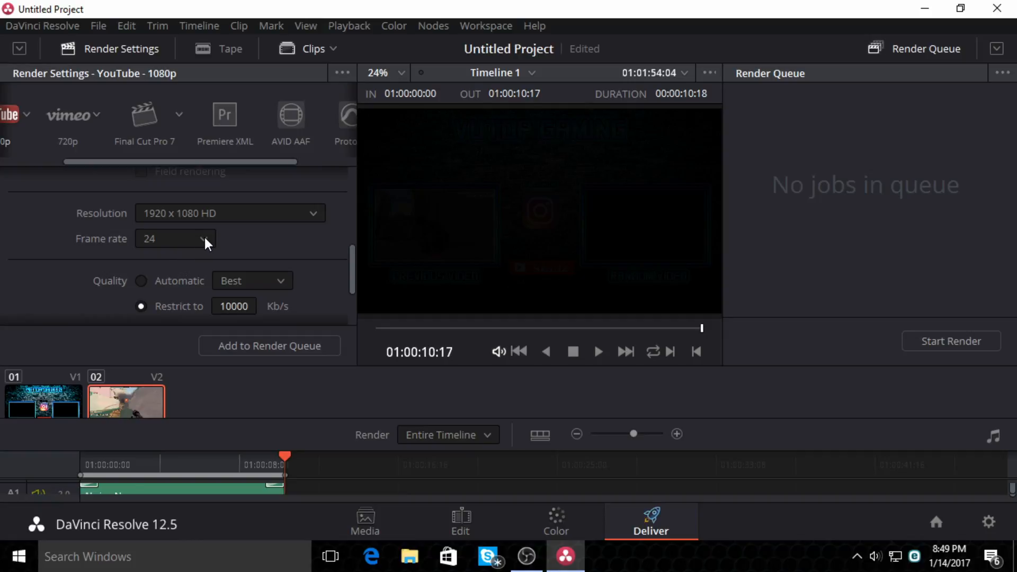
pyautogui.scroll(2, 206, 239)
pyautogui.scroll(-4, 205, 240)
pyautogui.scroll(5, 191, 205)
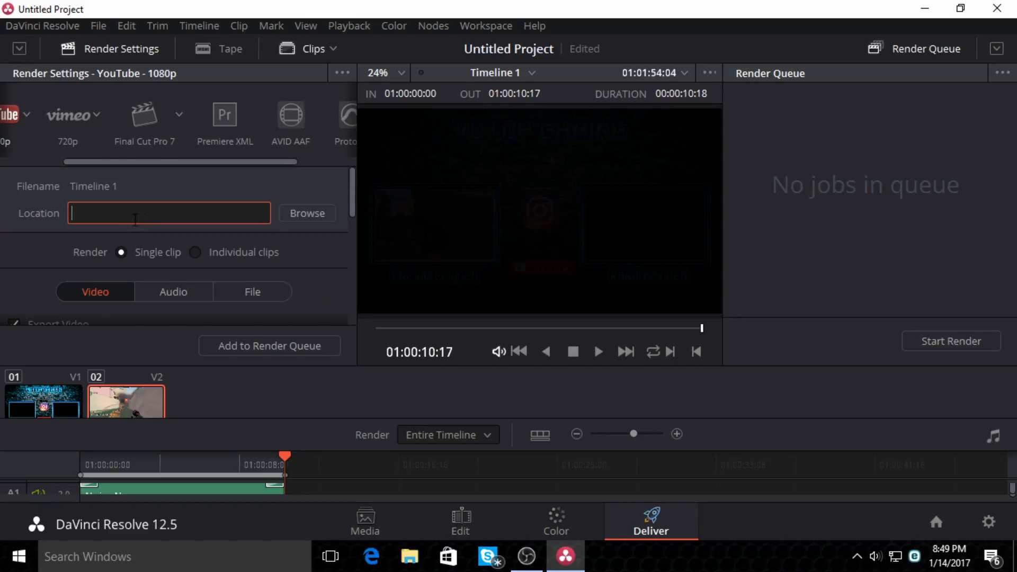
# Set the custom name of the render file to "endcrd tutorial".
pyautogui.click(250, 289)
pyautogui.scroll(-3, 173, 278)
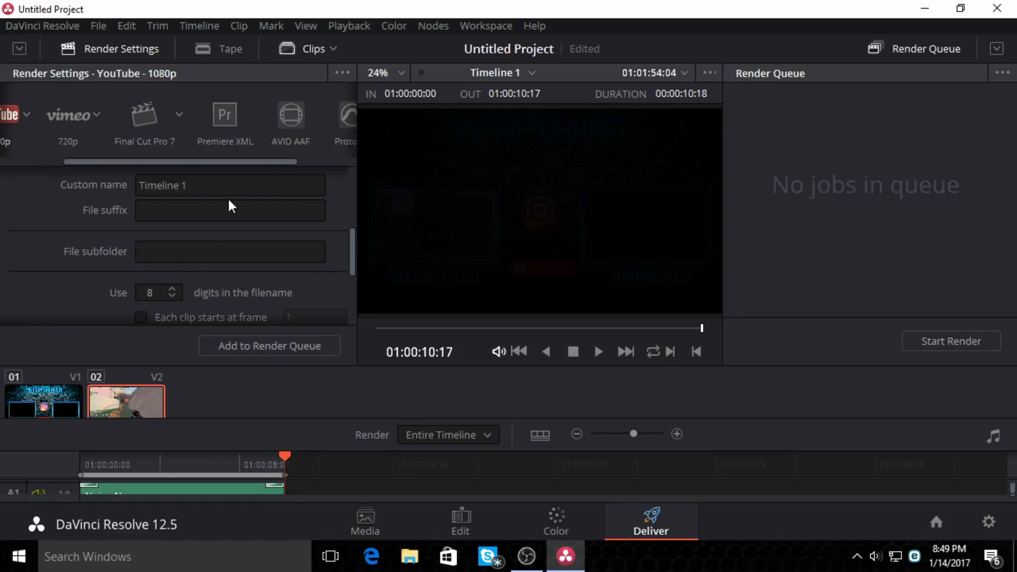
pyautogui.click(215, 190)
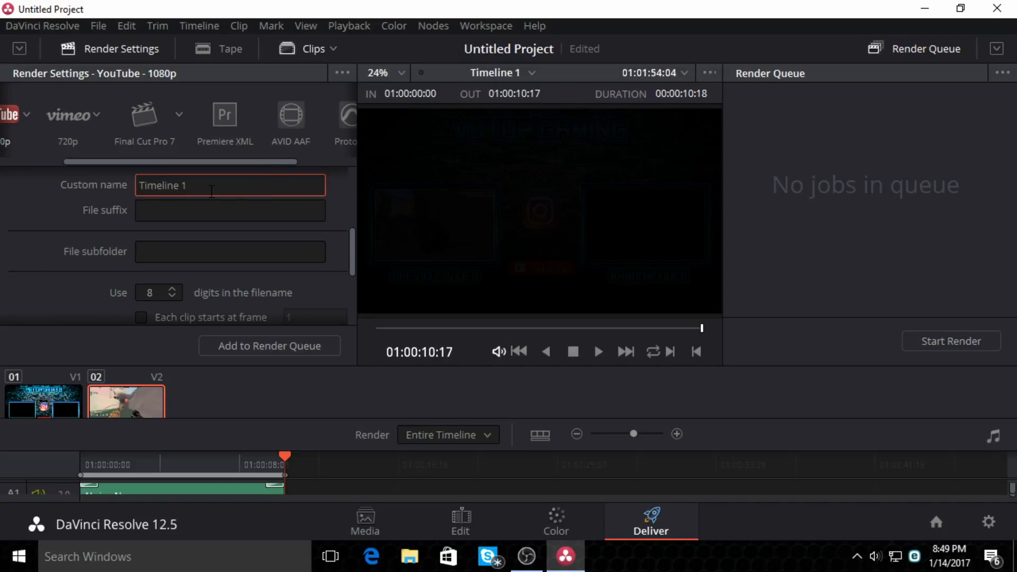
pyautogui.tripleClick(211, 191)
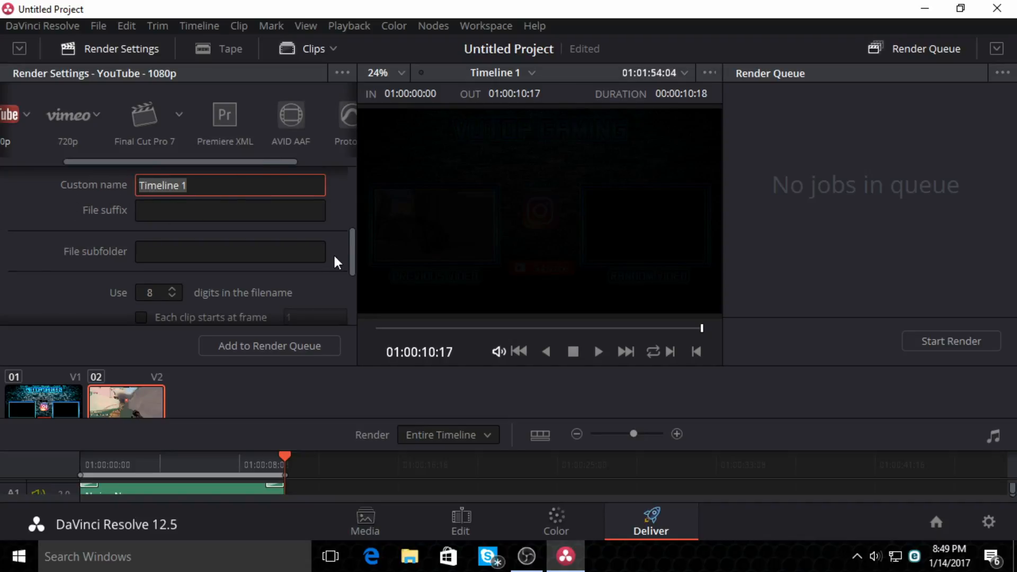
pyautogui.write('endcr')
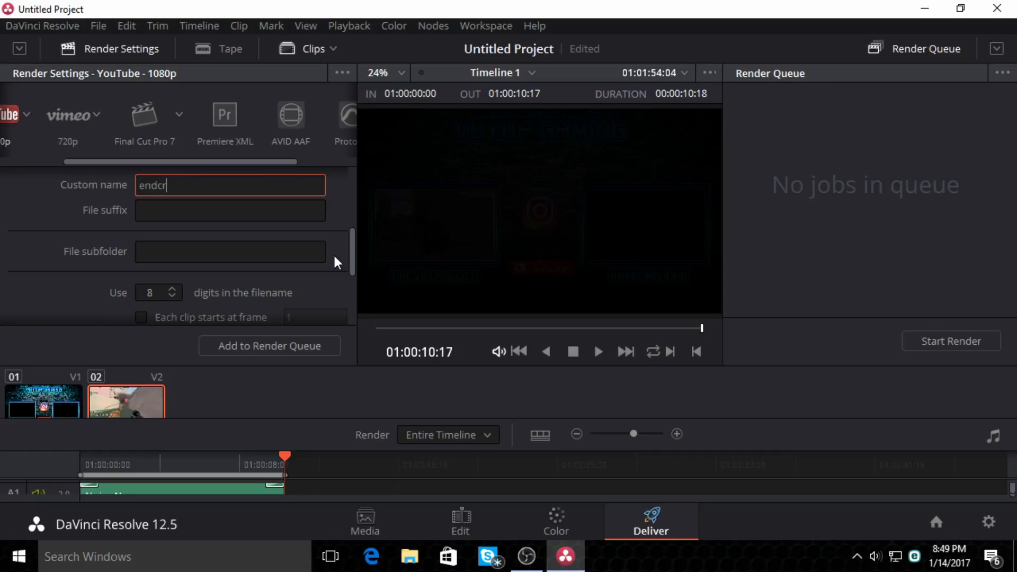
pyautogui.write('d tutoria;')
pyautogui.press('BackSpace')
pyautogui.write('l')
# Set the render location to C:\Users\User\Videos.
pyautogui.moveTo(351, 266); pyautogui.dragTo(354, 193)
pyautogui.click(333, 213)
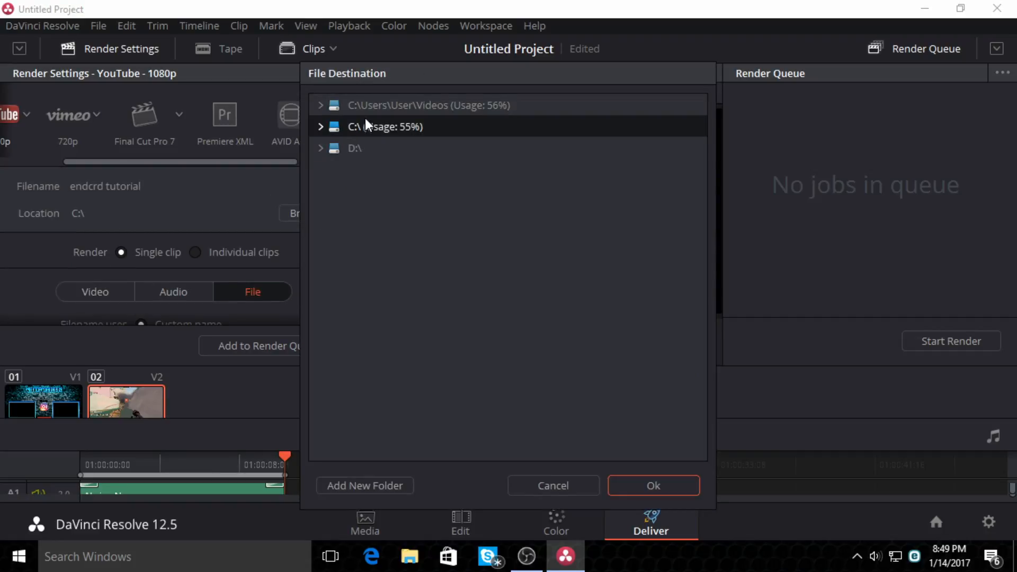
pyautogui.doubleClick(373, 105)
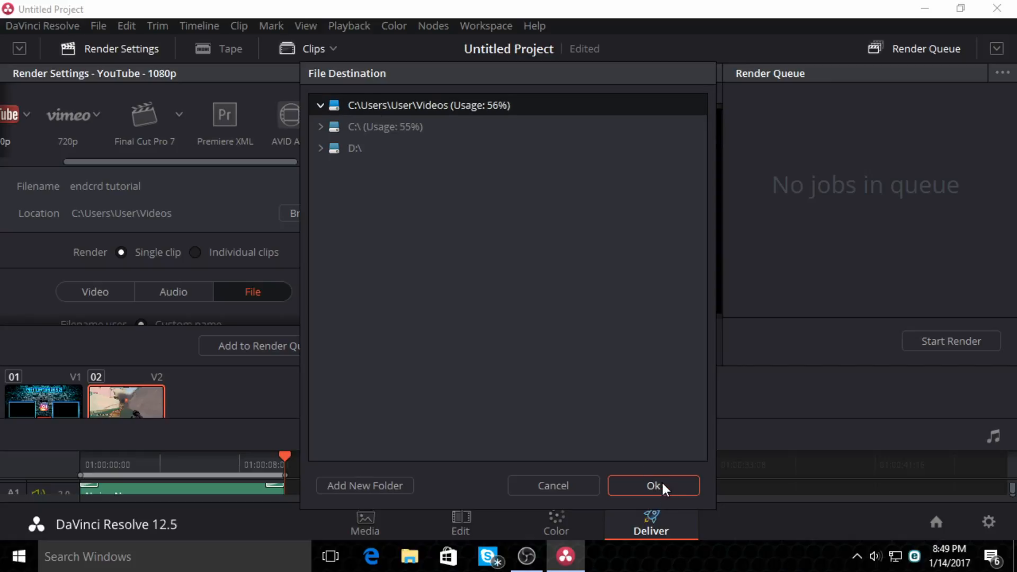
pyautogui.click(661, 486)
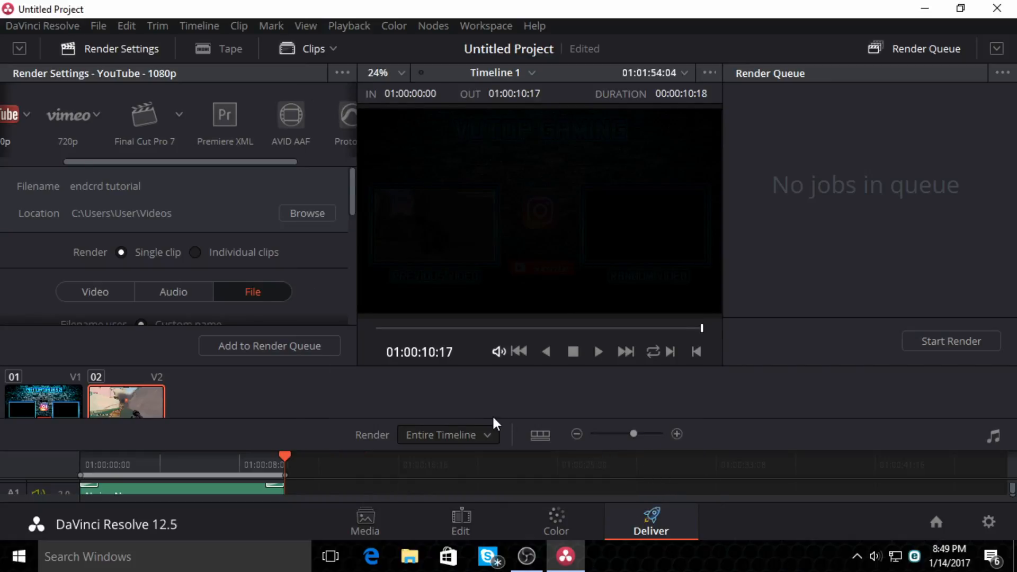
# Correct the render file's custom name to "endcard tutorial".
pyautogui.scroll(-3, 335, 242)
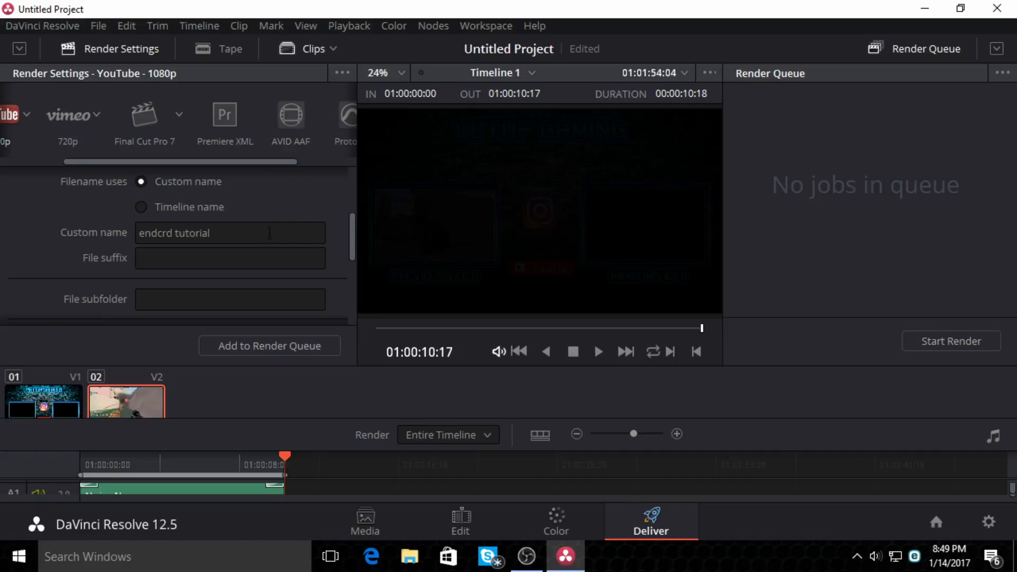
pyautogui.click(163, 233)
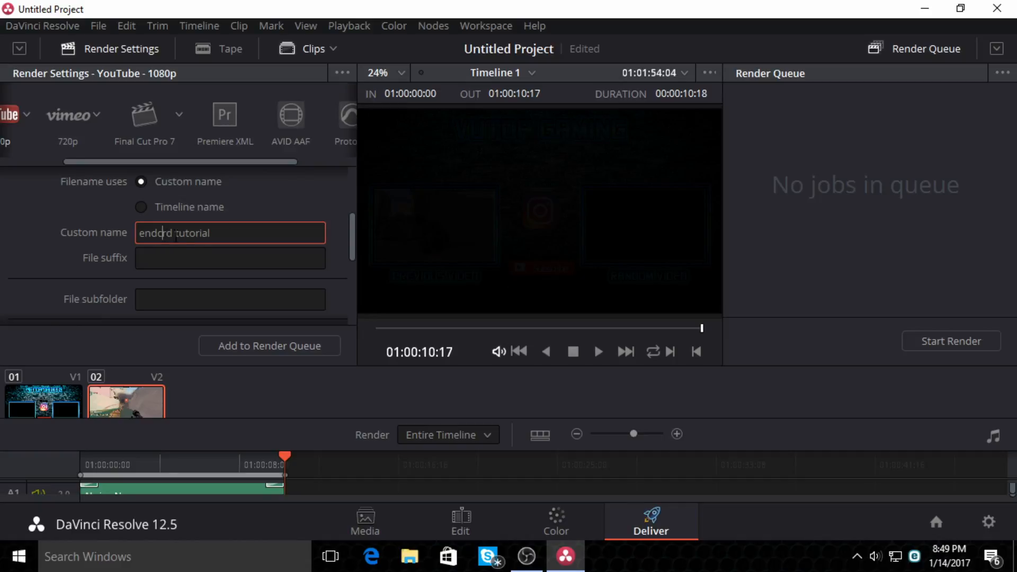
pyautogui.write('a')
pyautogui.scroll(3, 238, 265)
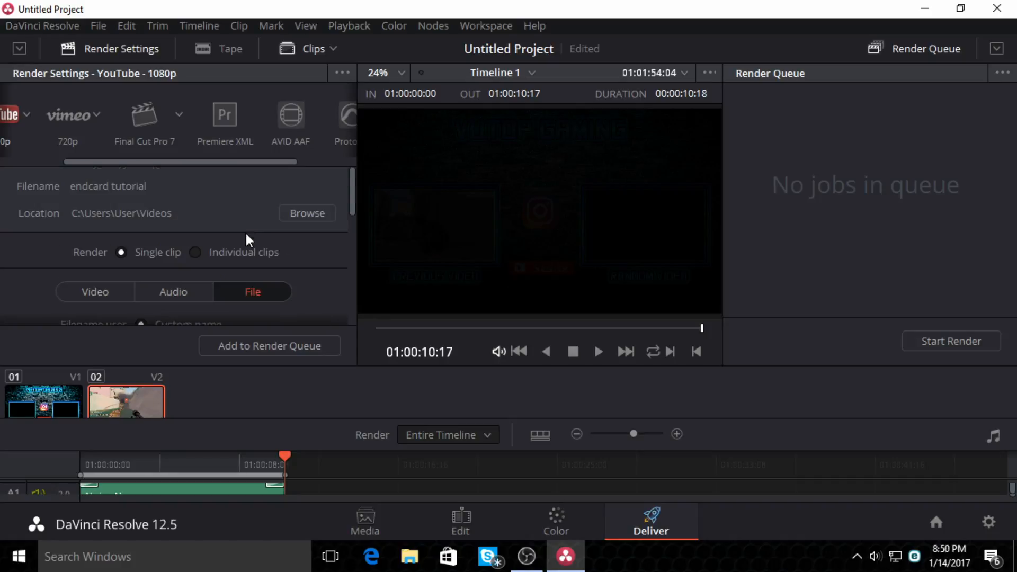
# Check the video export settings once more, add the timeline to the render queue and start the render.
pyautogui.click(82, 291)
pyautogui.scroll(-6, 116, 259)
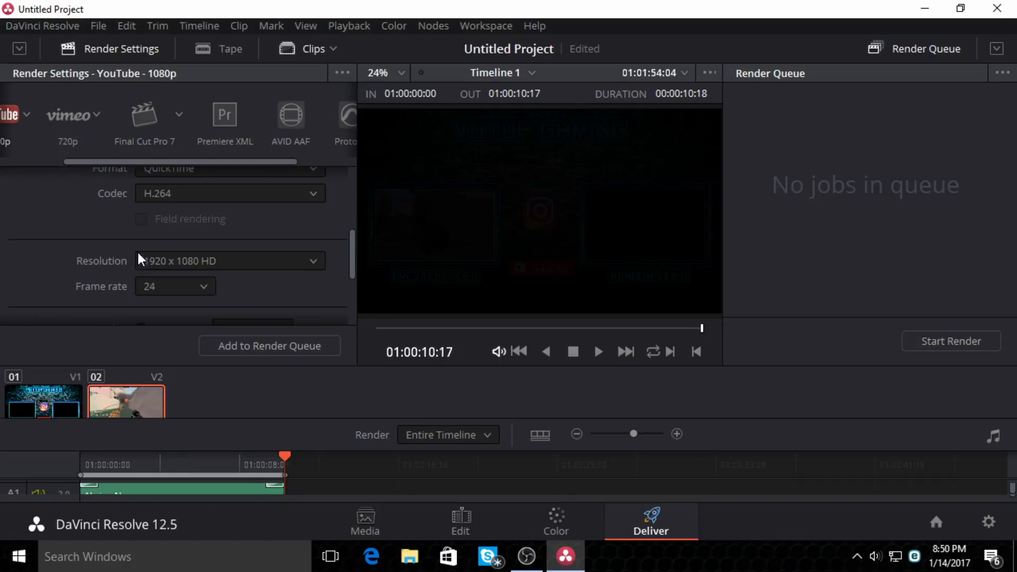
pyautogui.scroll(2, 180, 268)
pyautogui.click(254, 339)
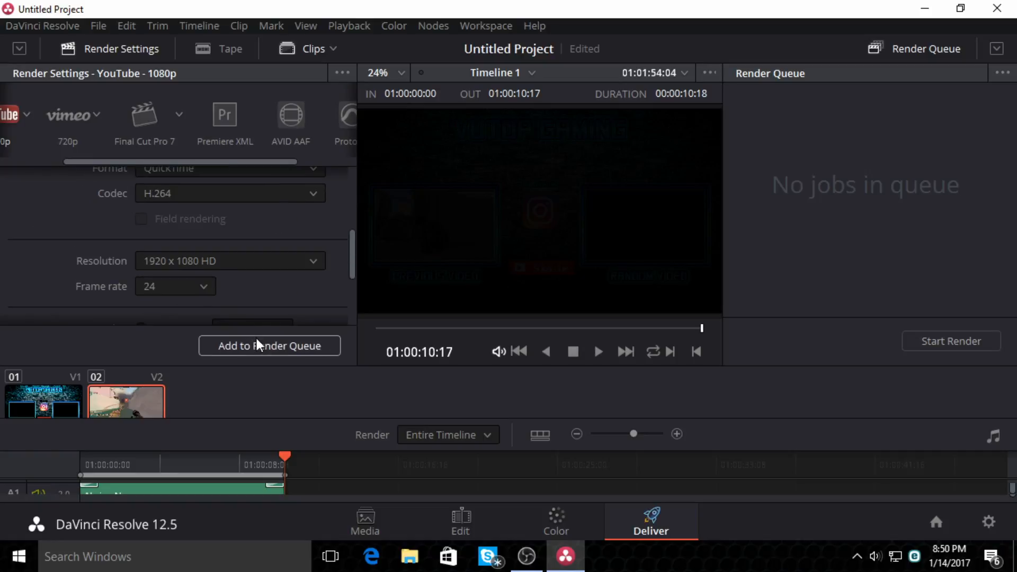
pyautogui.click(967, 342)
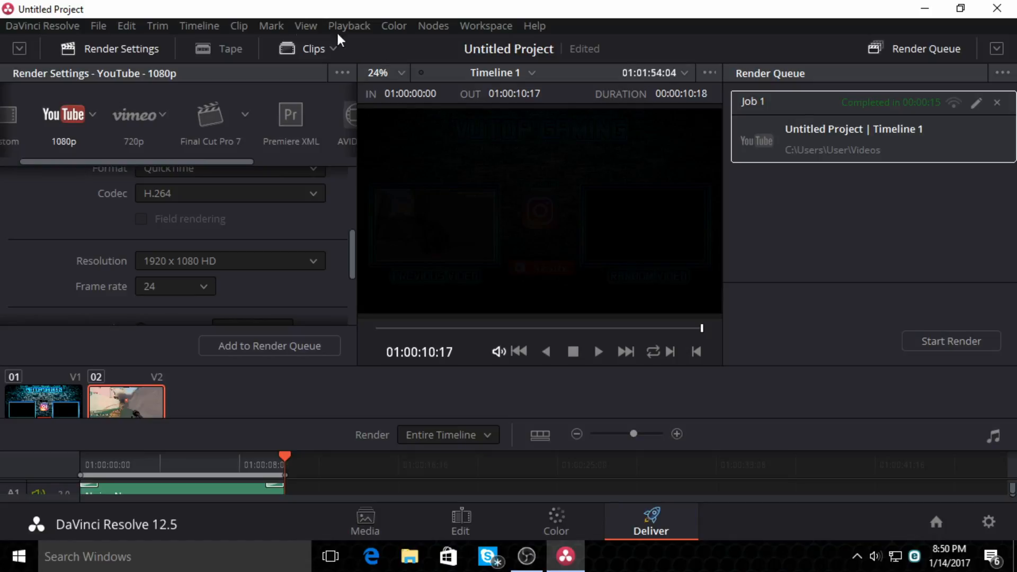
# Close the program, choosing to save the untitled project, and enter hdsjh as the project name.
pyautogui.click(122, 31)
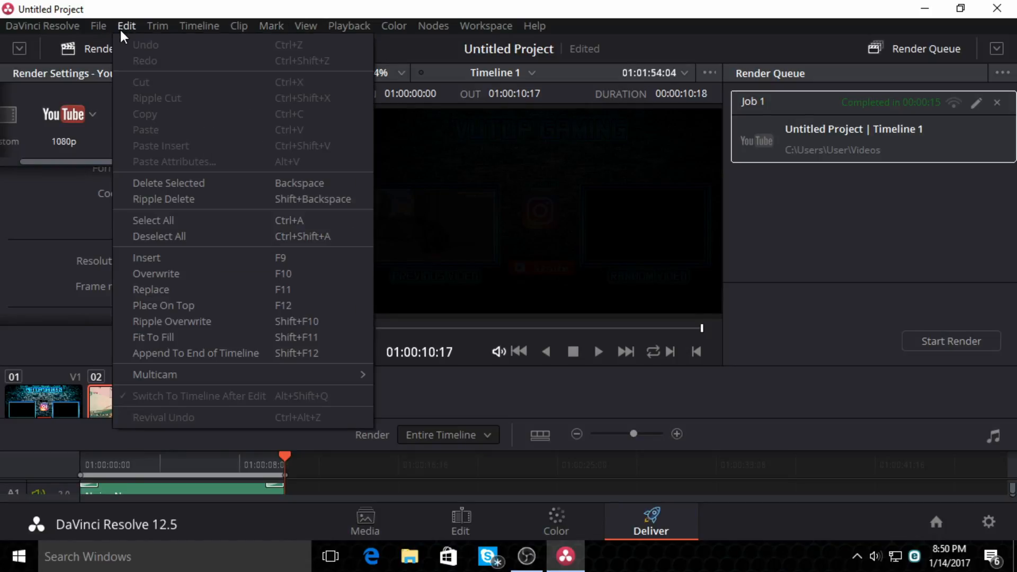
pyautogui.moveTo(100, 25)
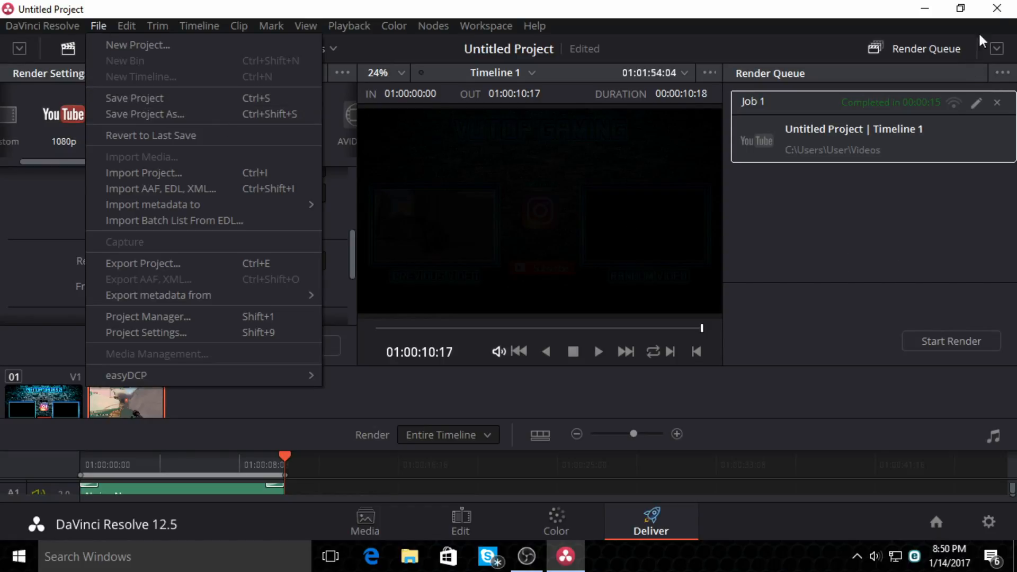
pyautogui.click(996, 8)
pyautogui.click(996, 8)
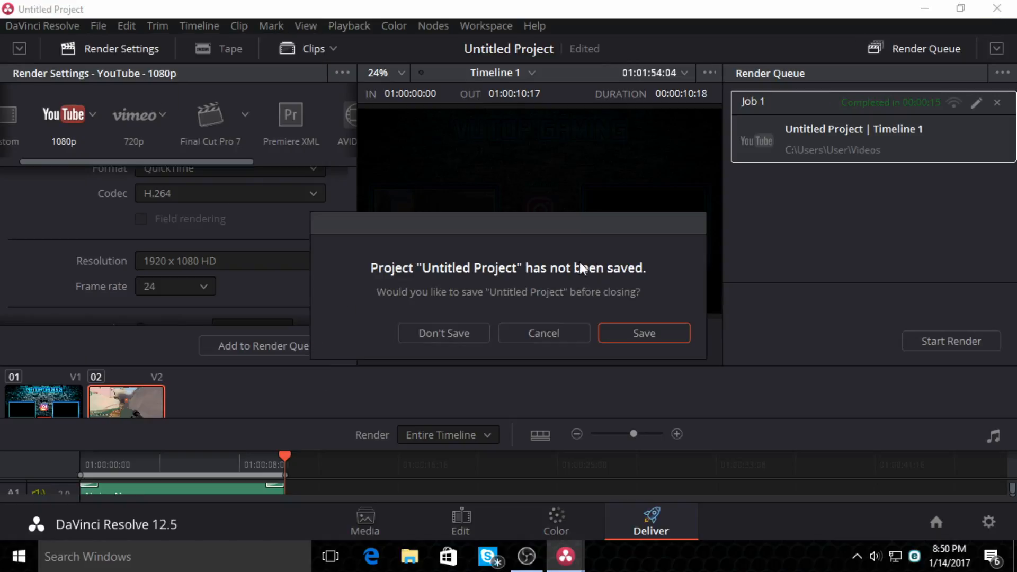
pyautogui.click(618, 329)
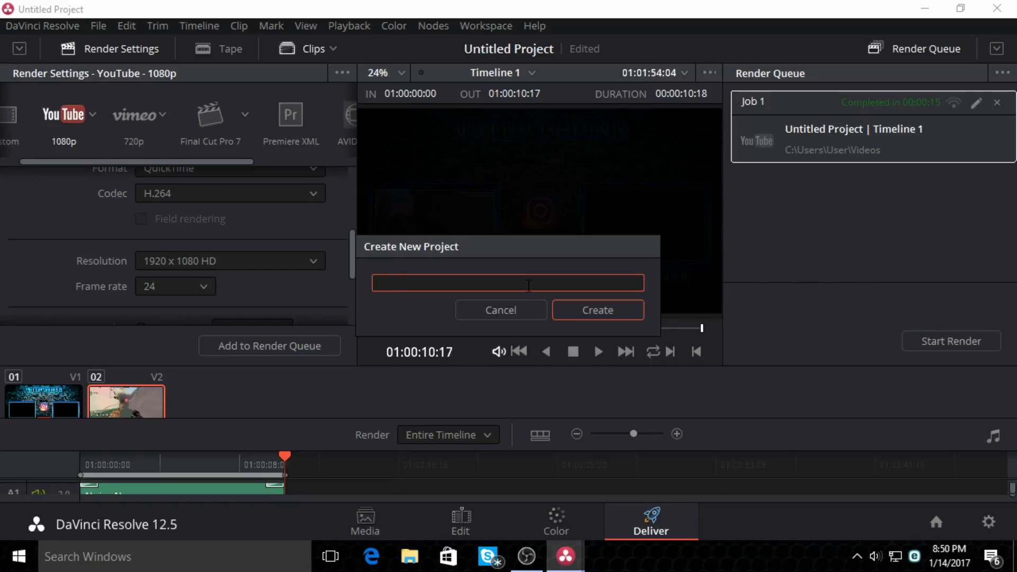
pyautogui.write('hdsjh')
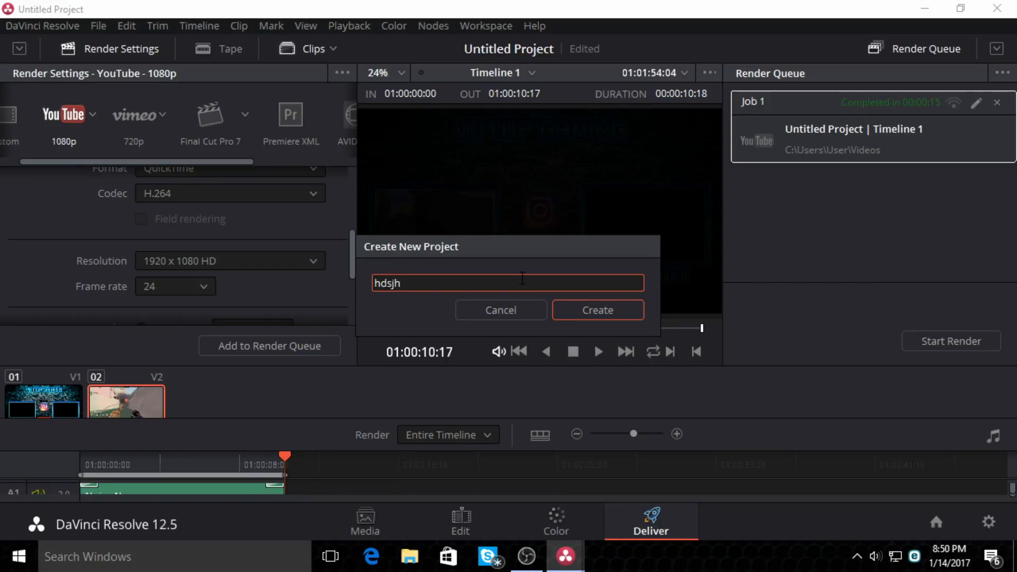